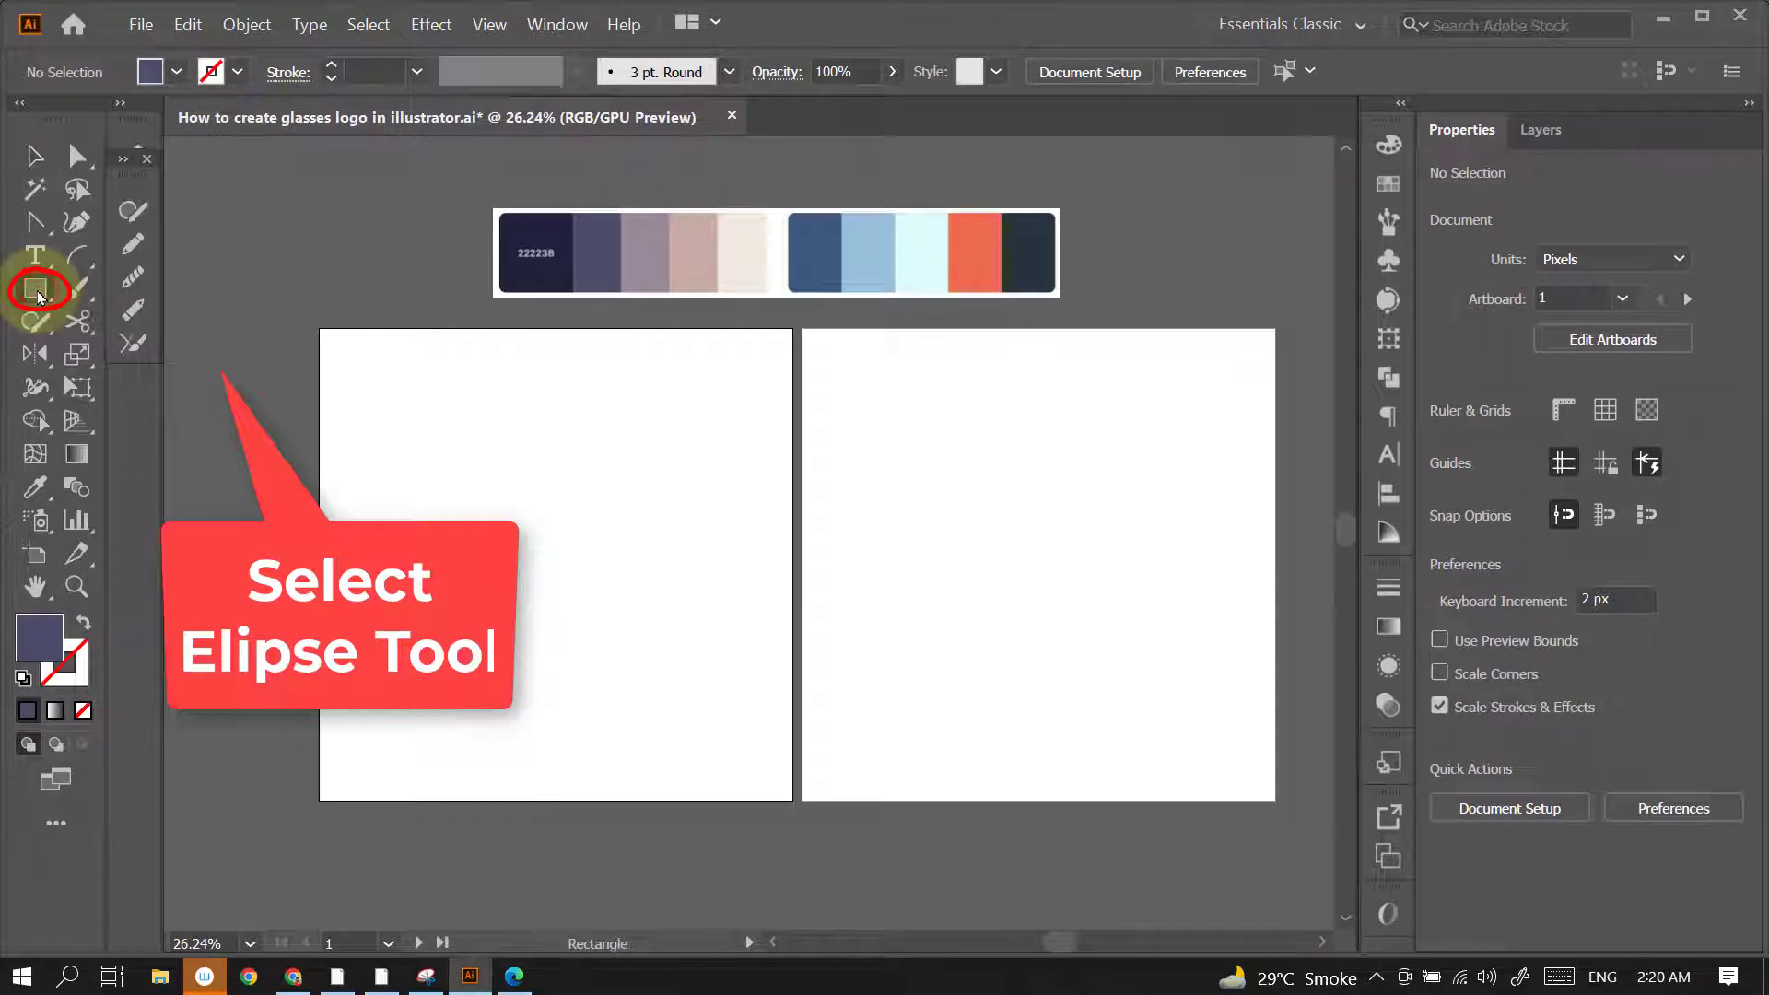
Open the Rectangle Tool's shape flyout to reach the Ellipse Tool
click(37, 291)
right_click(37, 290)
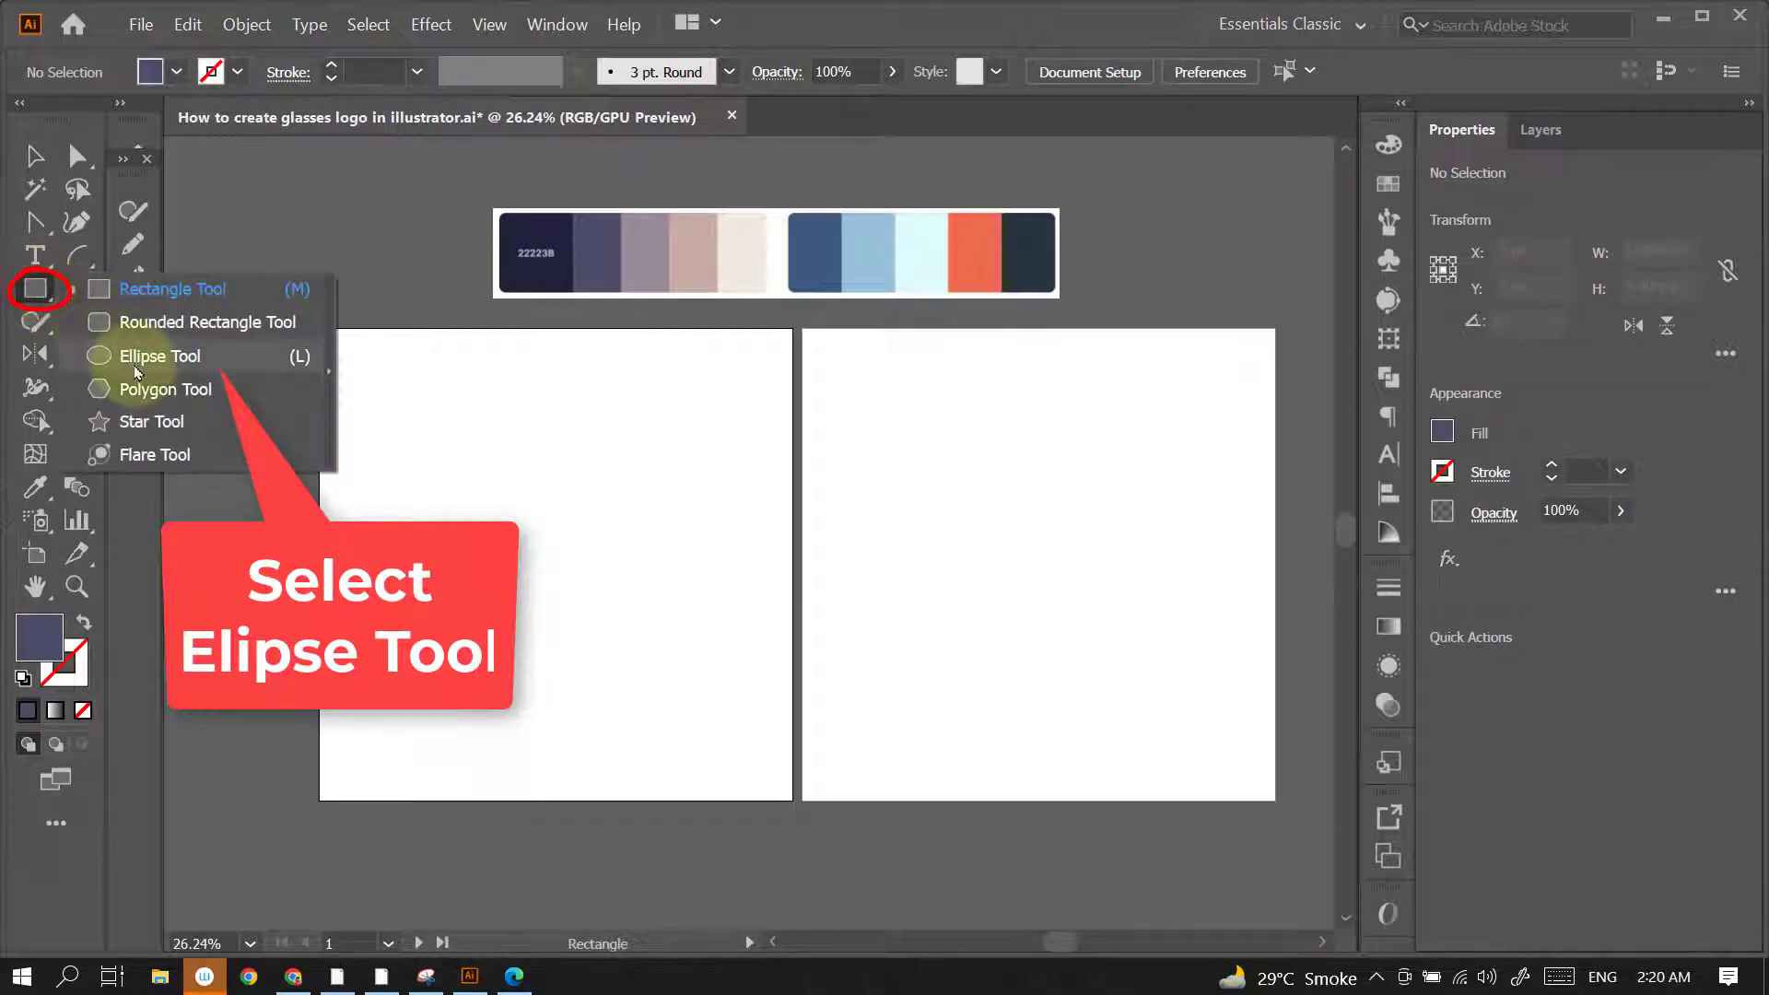
Draw a circle on the left artboard and move it up and left
drag(483, 515, 560, 591)
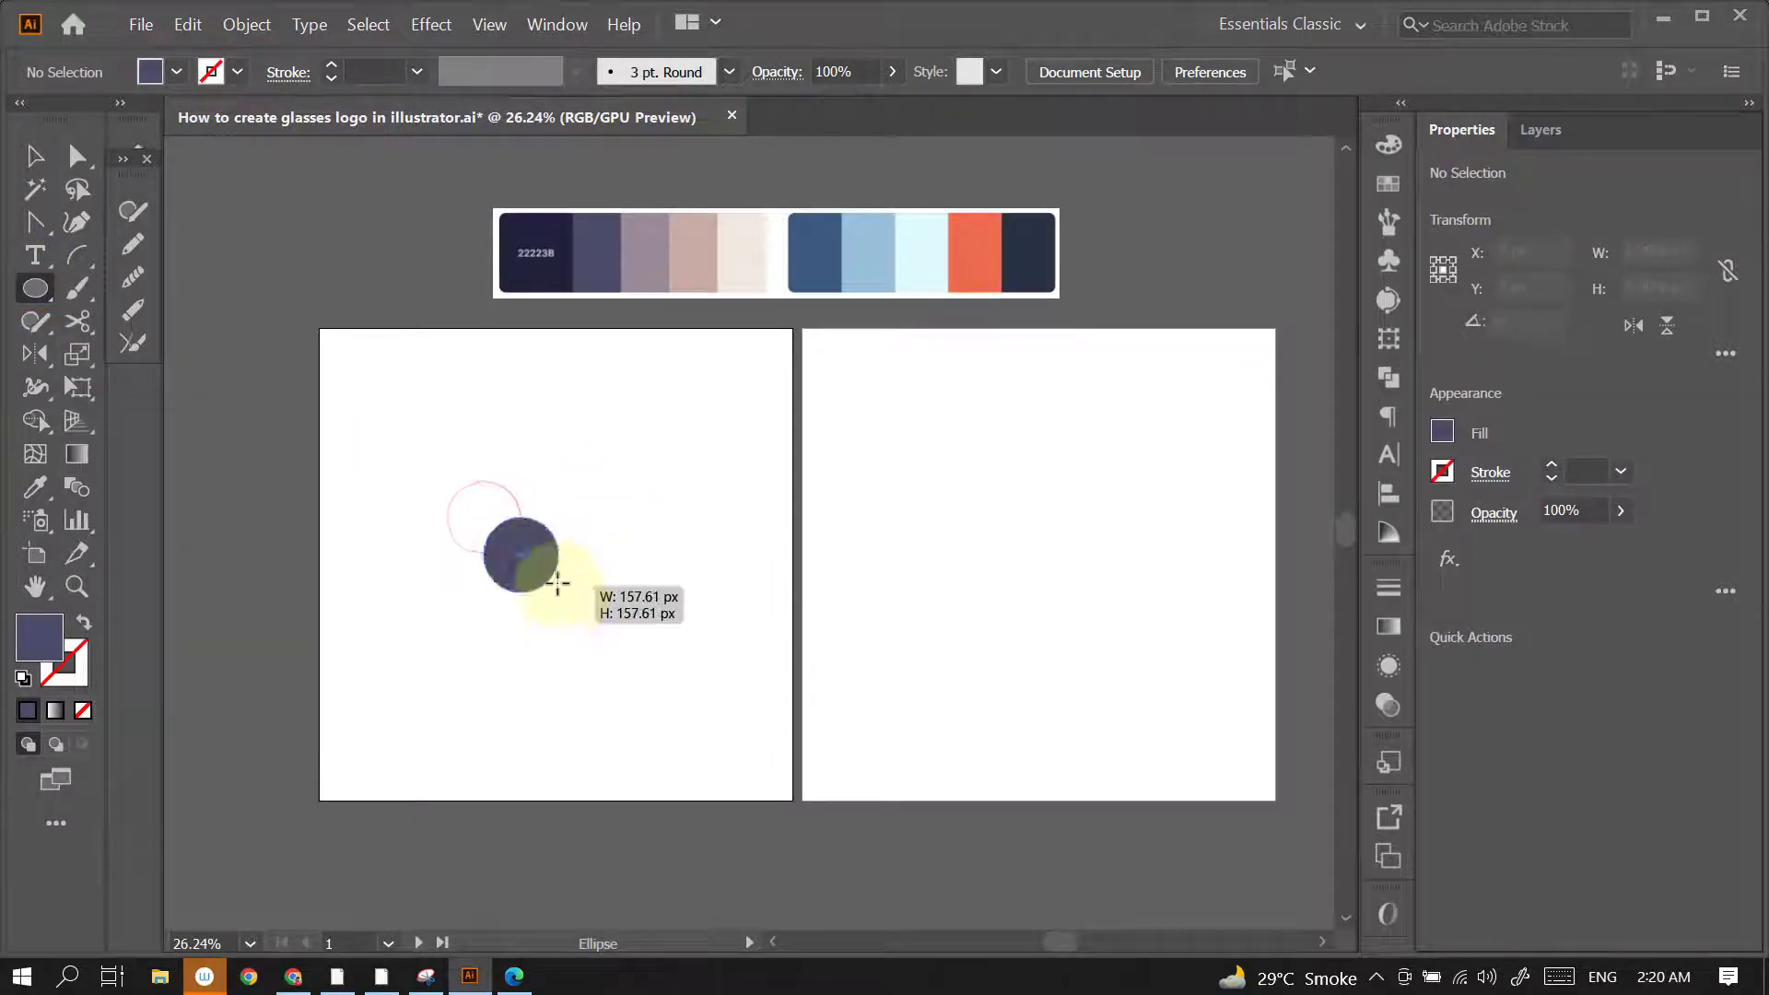
key(v)
mouse_move(474, 539)
mouse_down()
mouse_move(410, 502)
mouse_move(457, 523)
mouse_up()
Make the circle an unfilled outline with a 15 pt stroke, enlarged to about 205 px wide
click(84, 632)
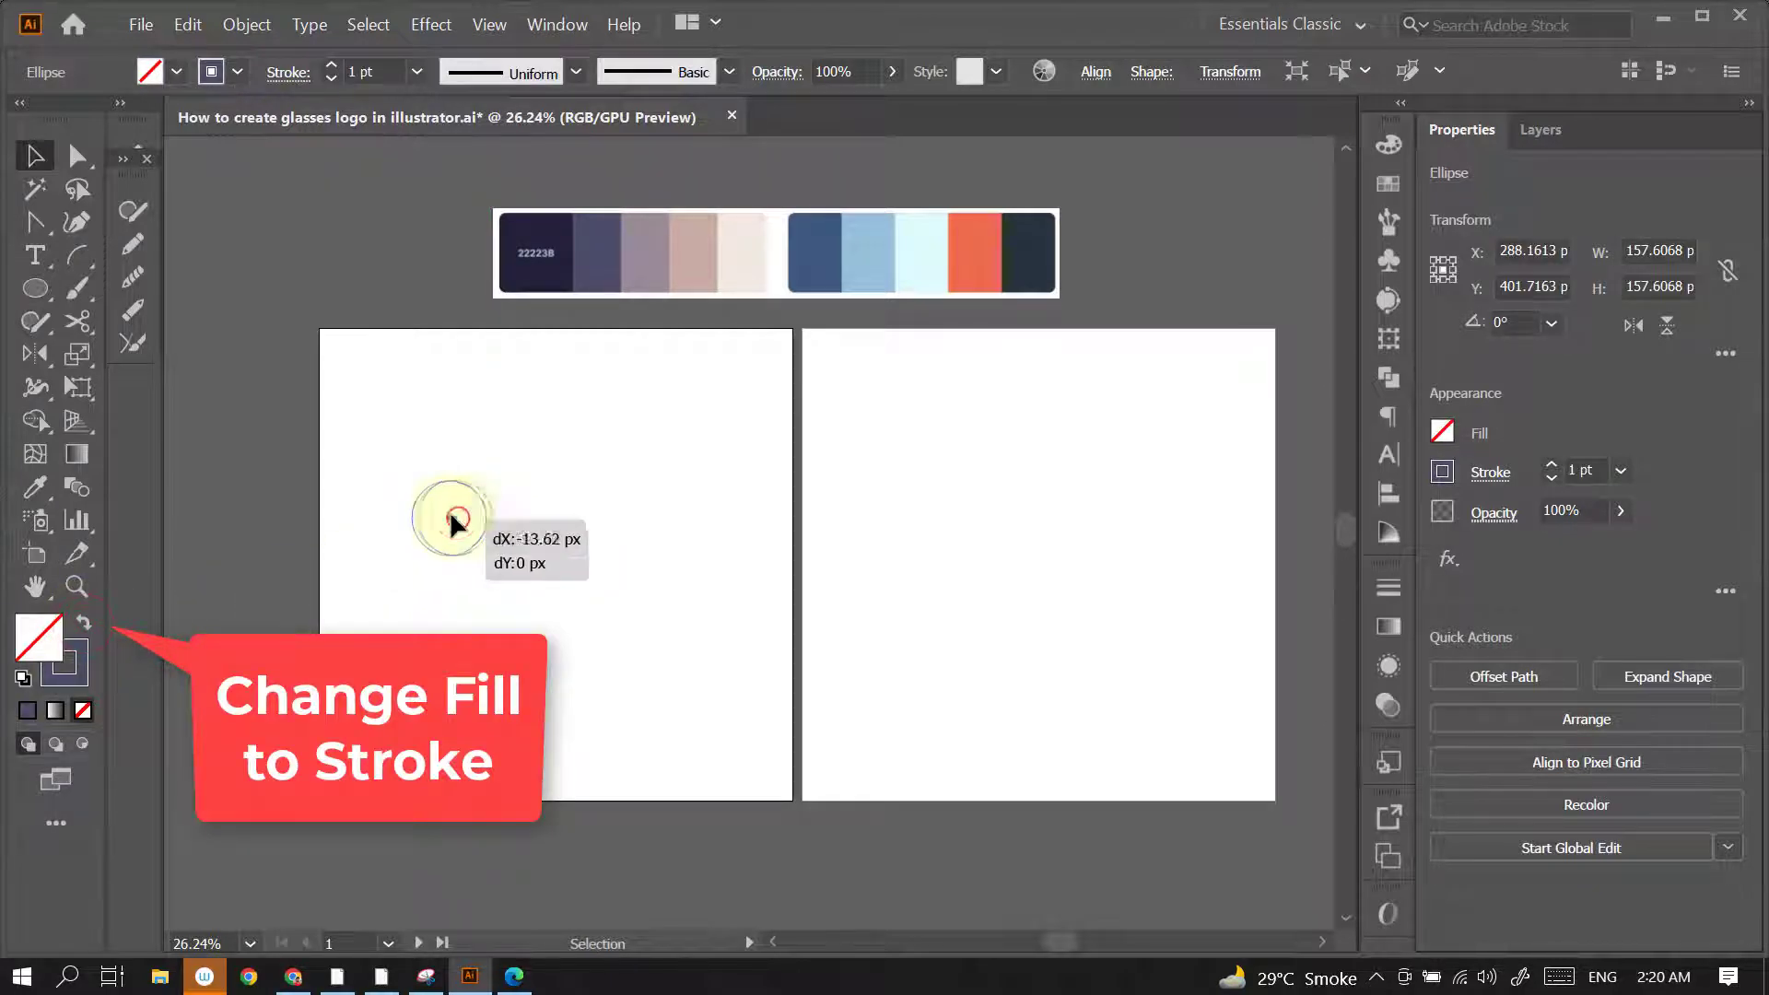
click(1554, 466)
click(1553, 466)
click(1554, 466)
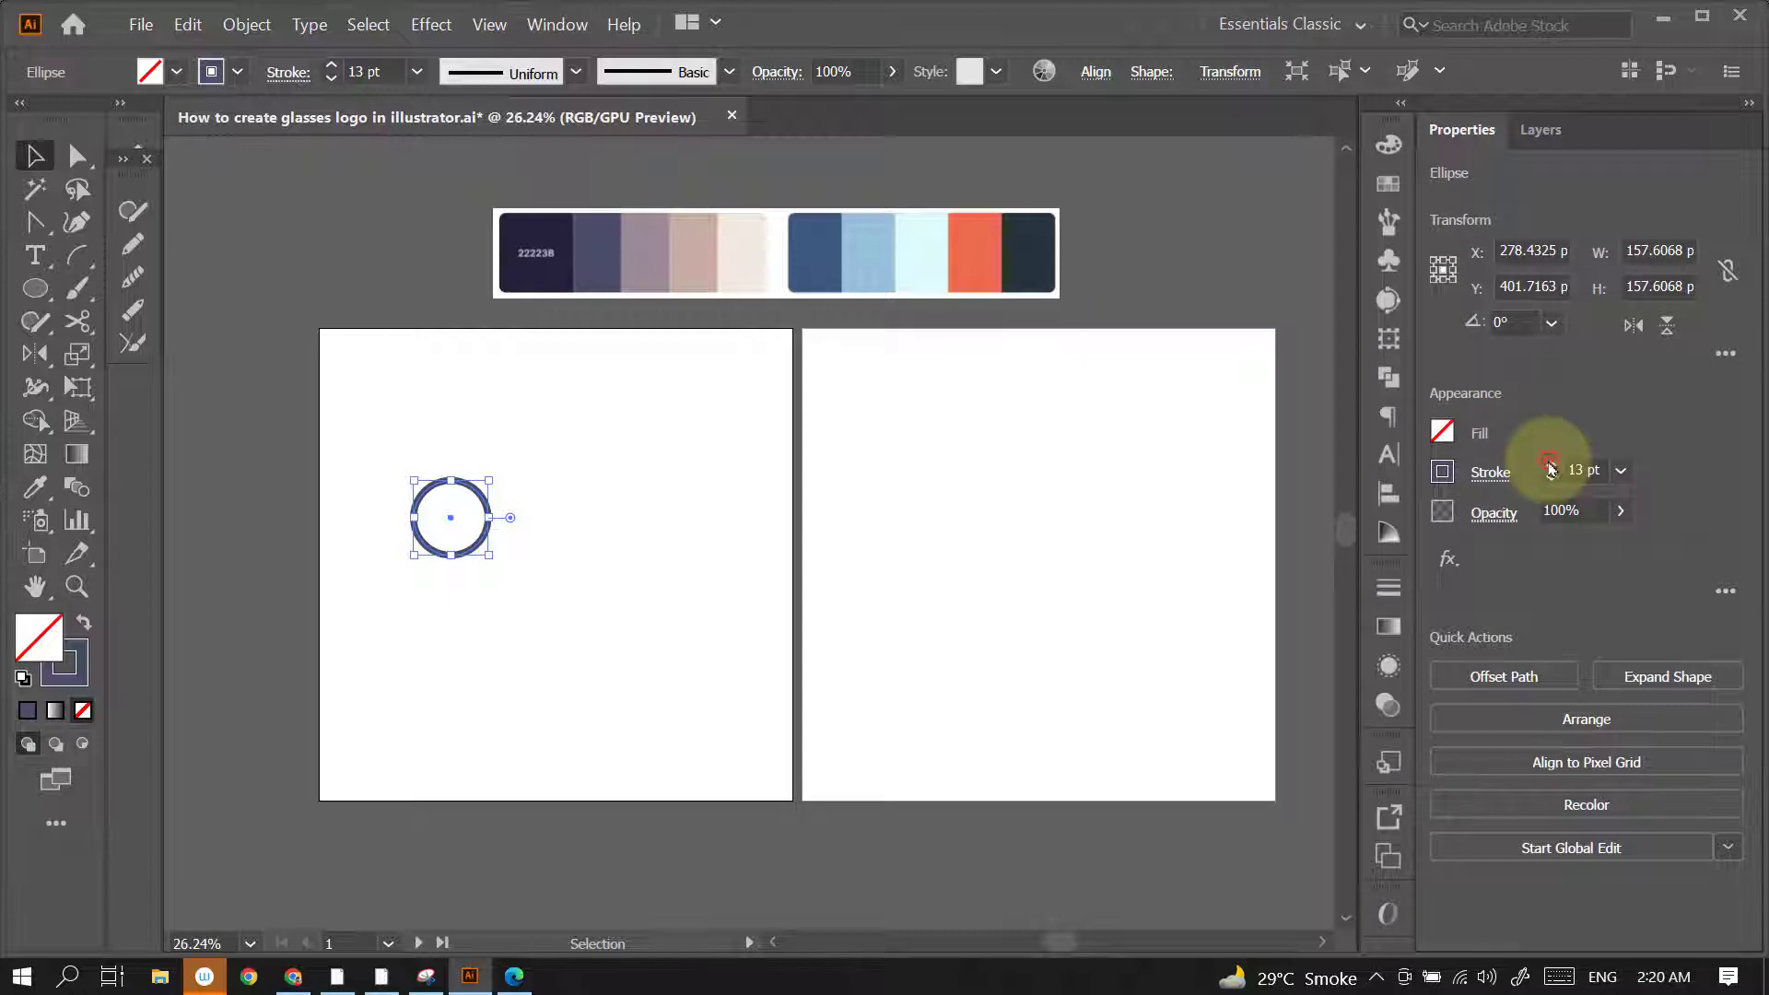
click(1551, 466)
click(1550, 467)
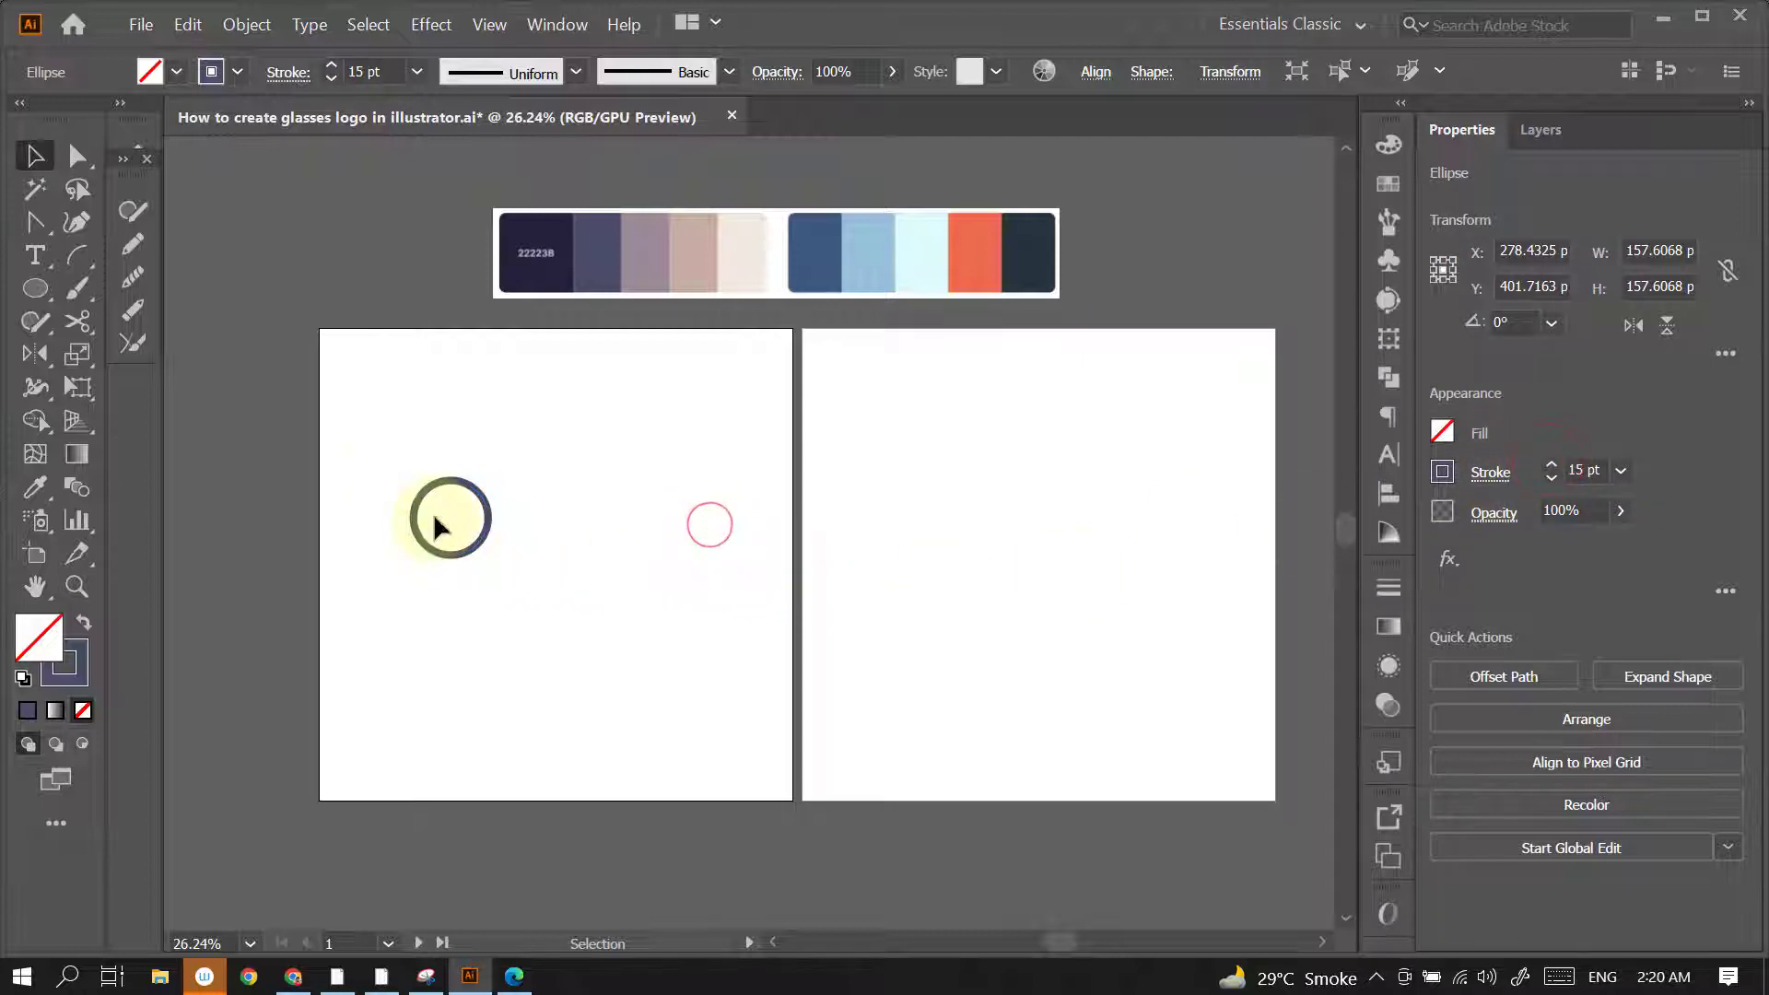
click(508, 573)
click(491, 518)
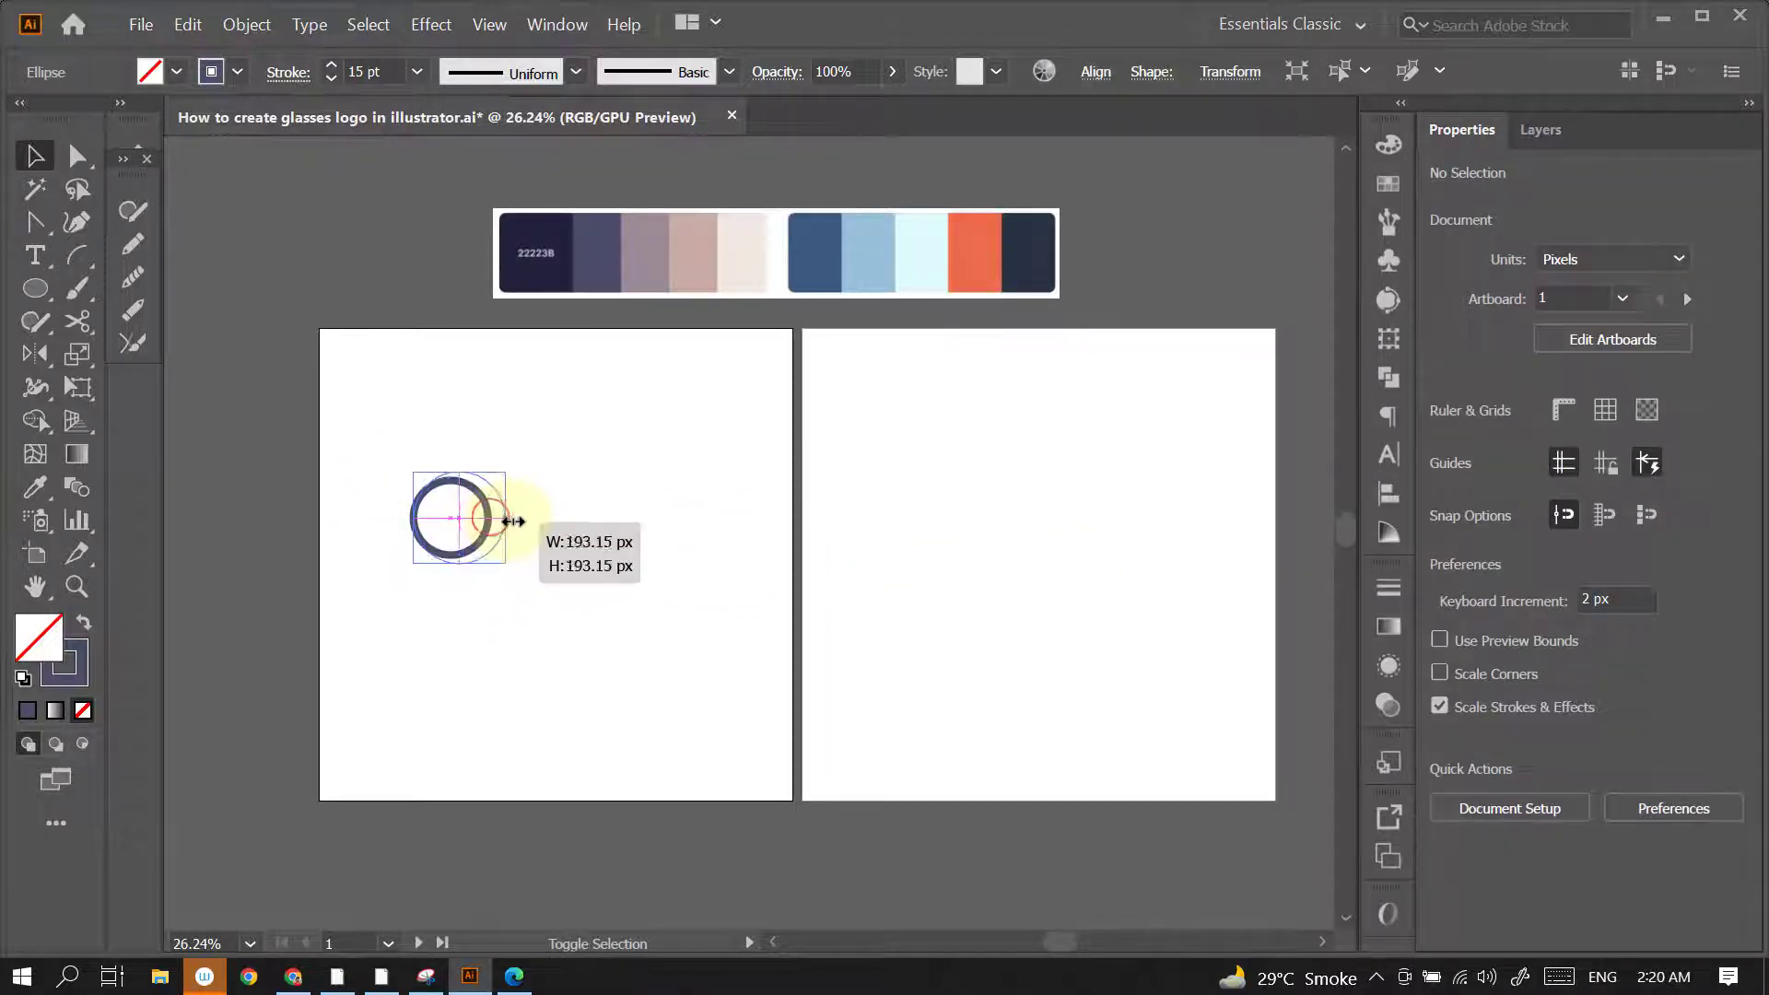
mouse_move(491, 518)
mouse_down()
mouse_move(481, 535)
mouse_move(468, 521)
mouse_move(588, 512)
mouse_up()
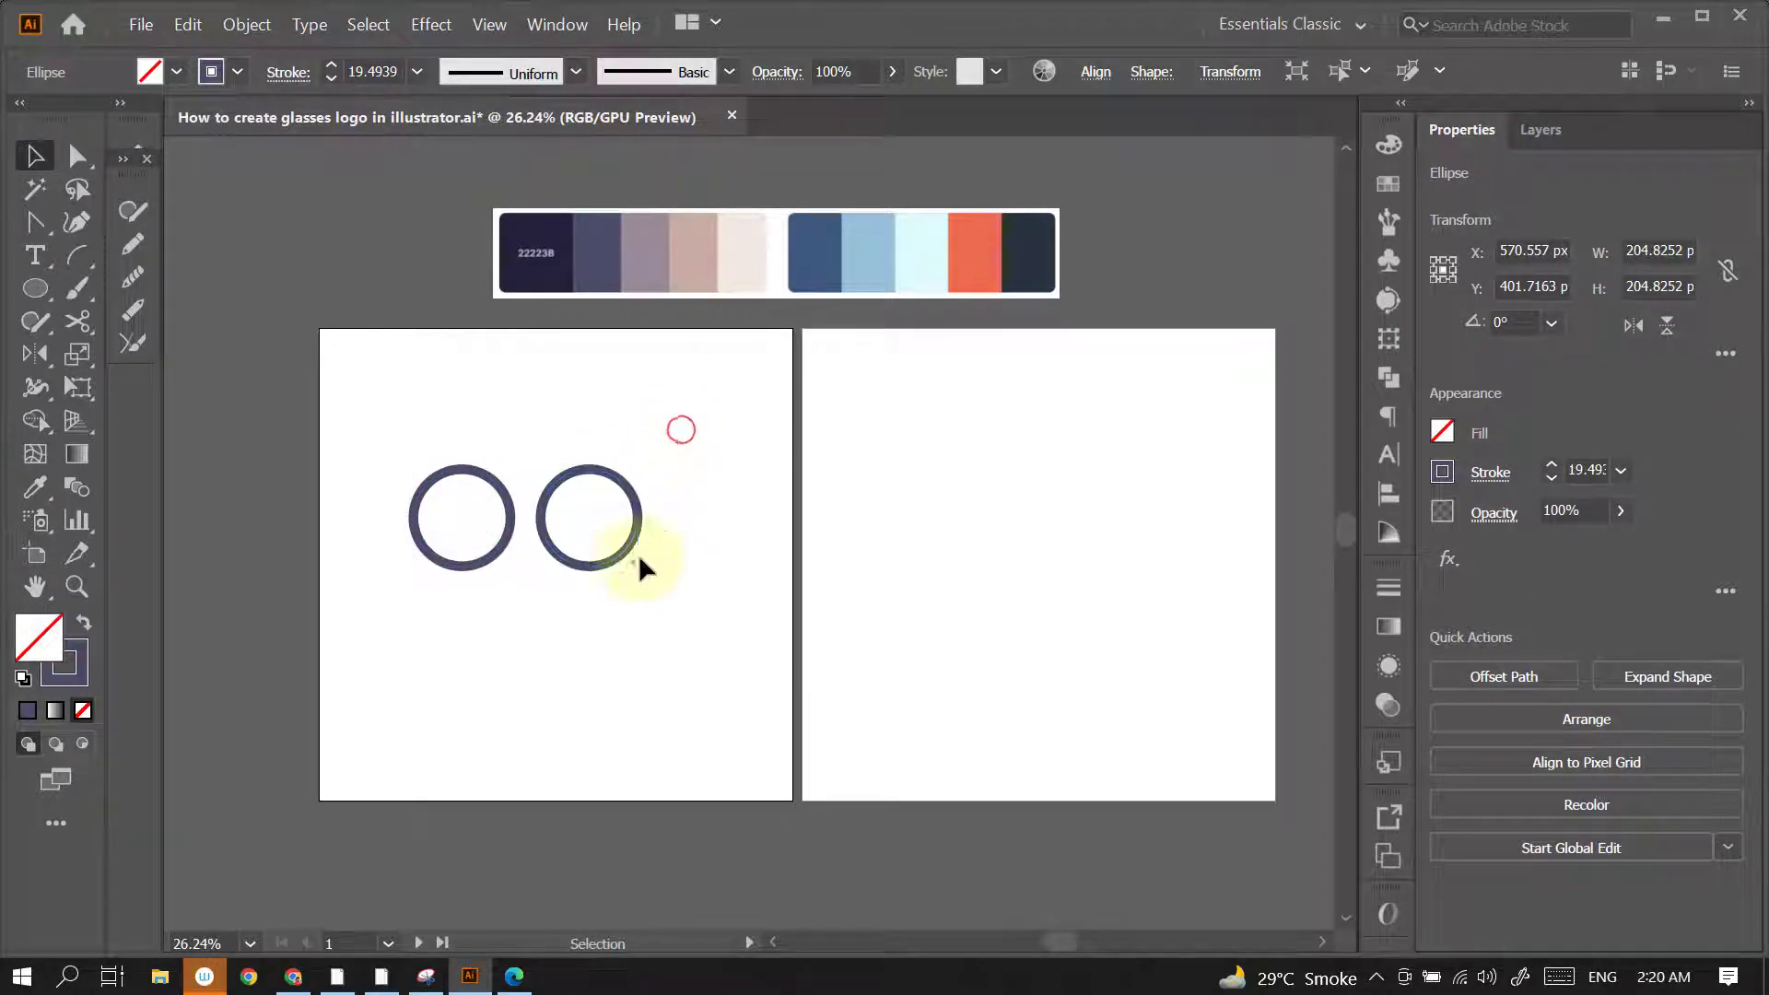
Draw an arc between the two circles and rotate it into a bridge shape
click(742, 521)
scroll(710, 482, up, 2)
scroll(703, 565, up, 2)
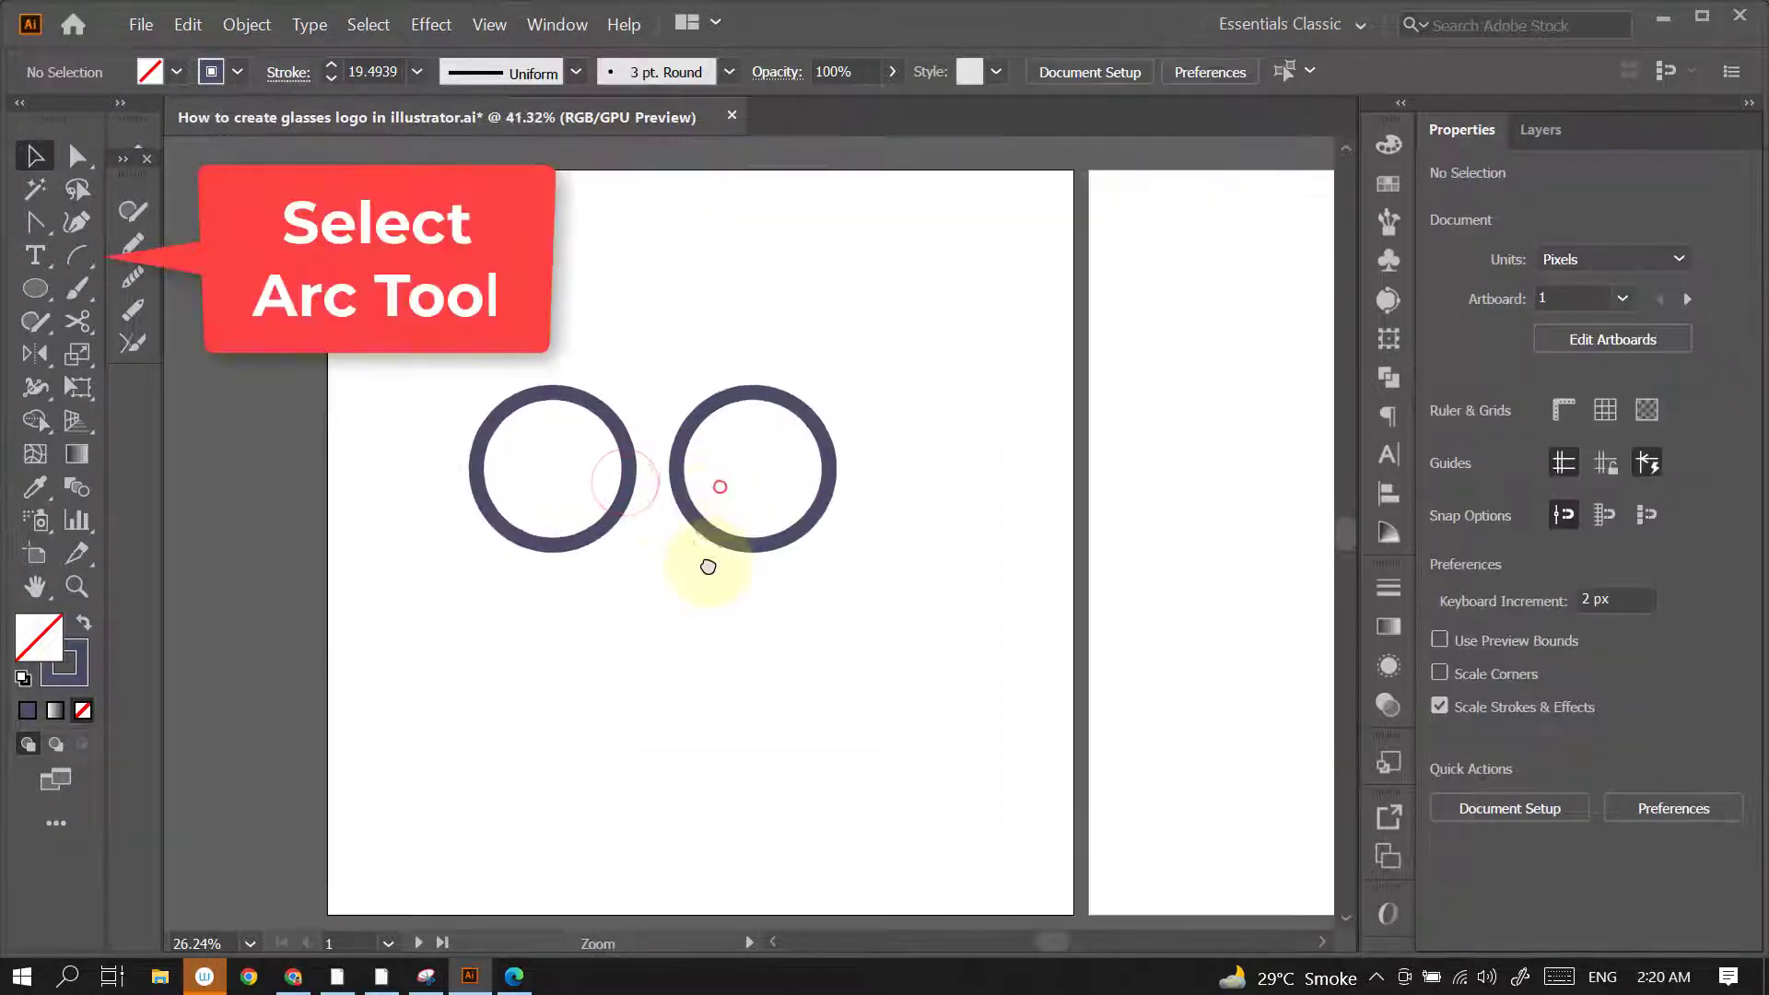
click(77, 255)
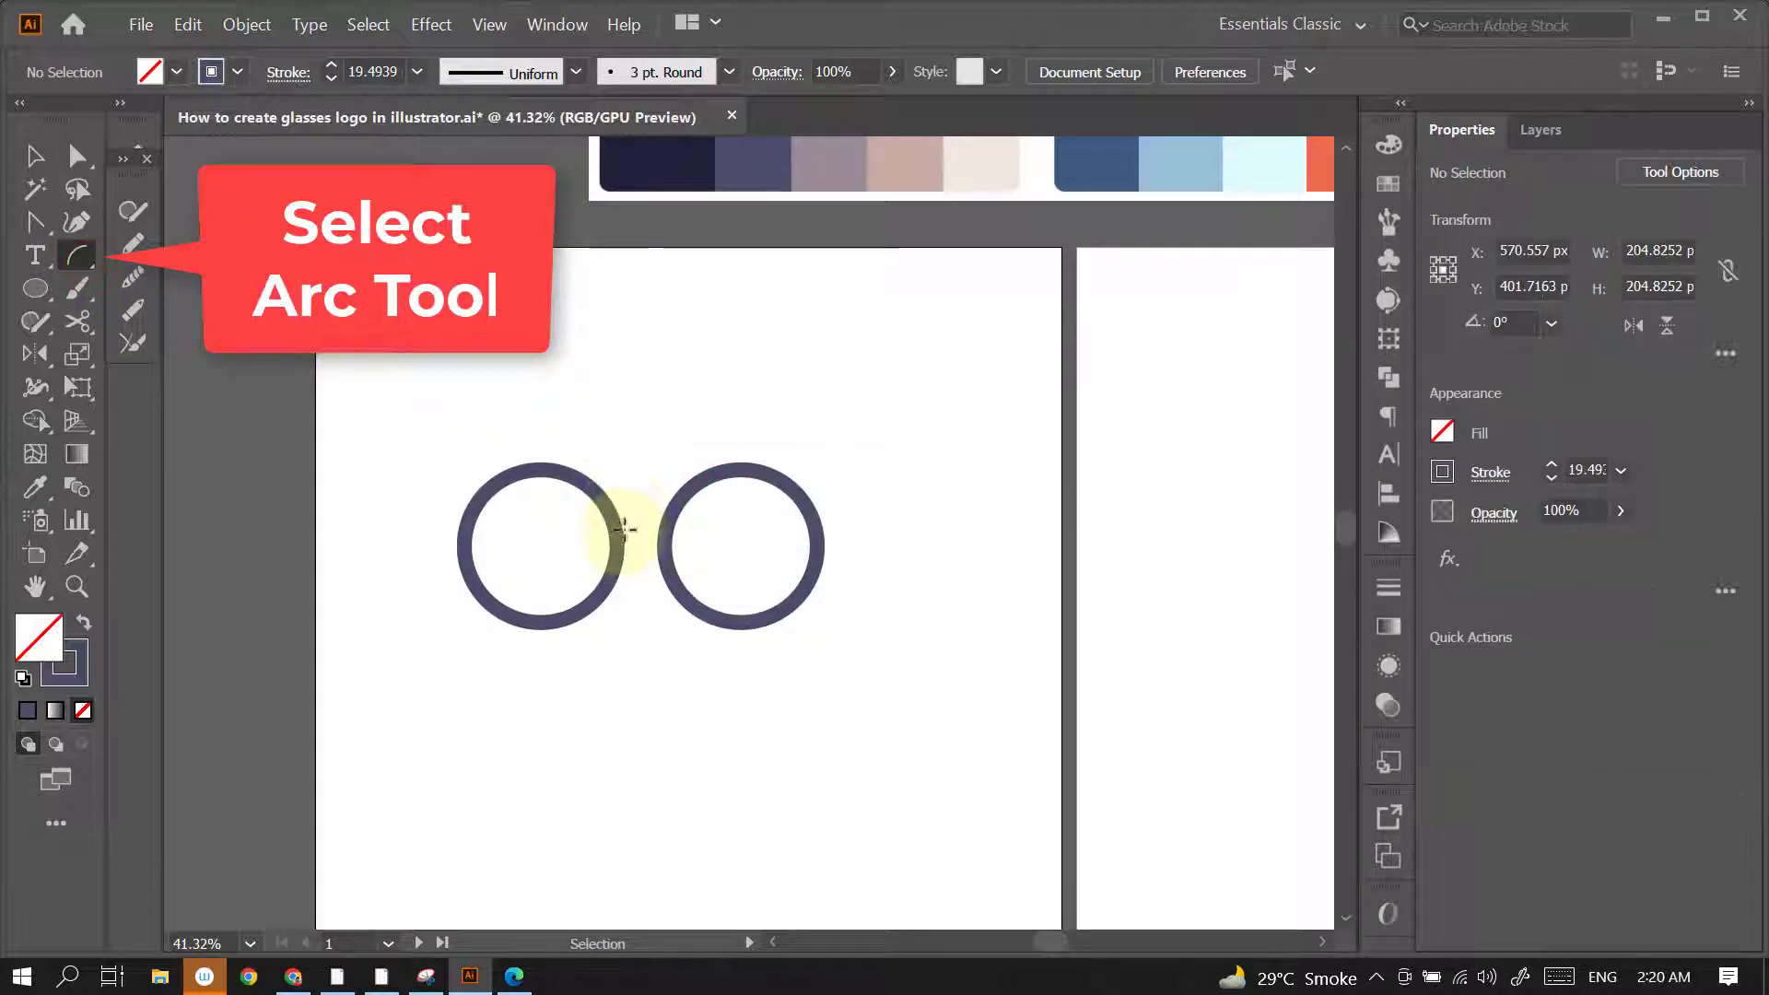
drag(670, 498, 682, 532)
key(v)
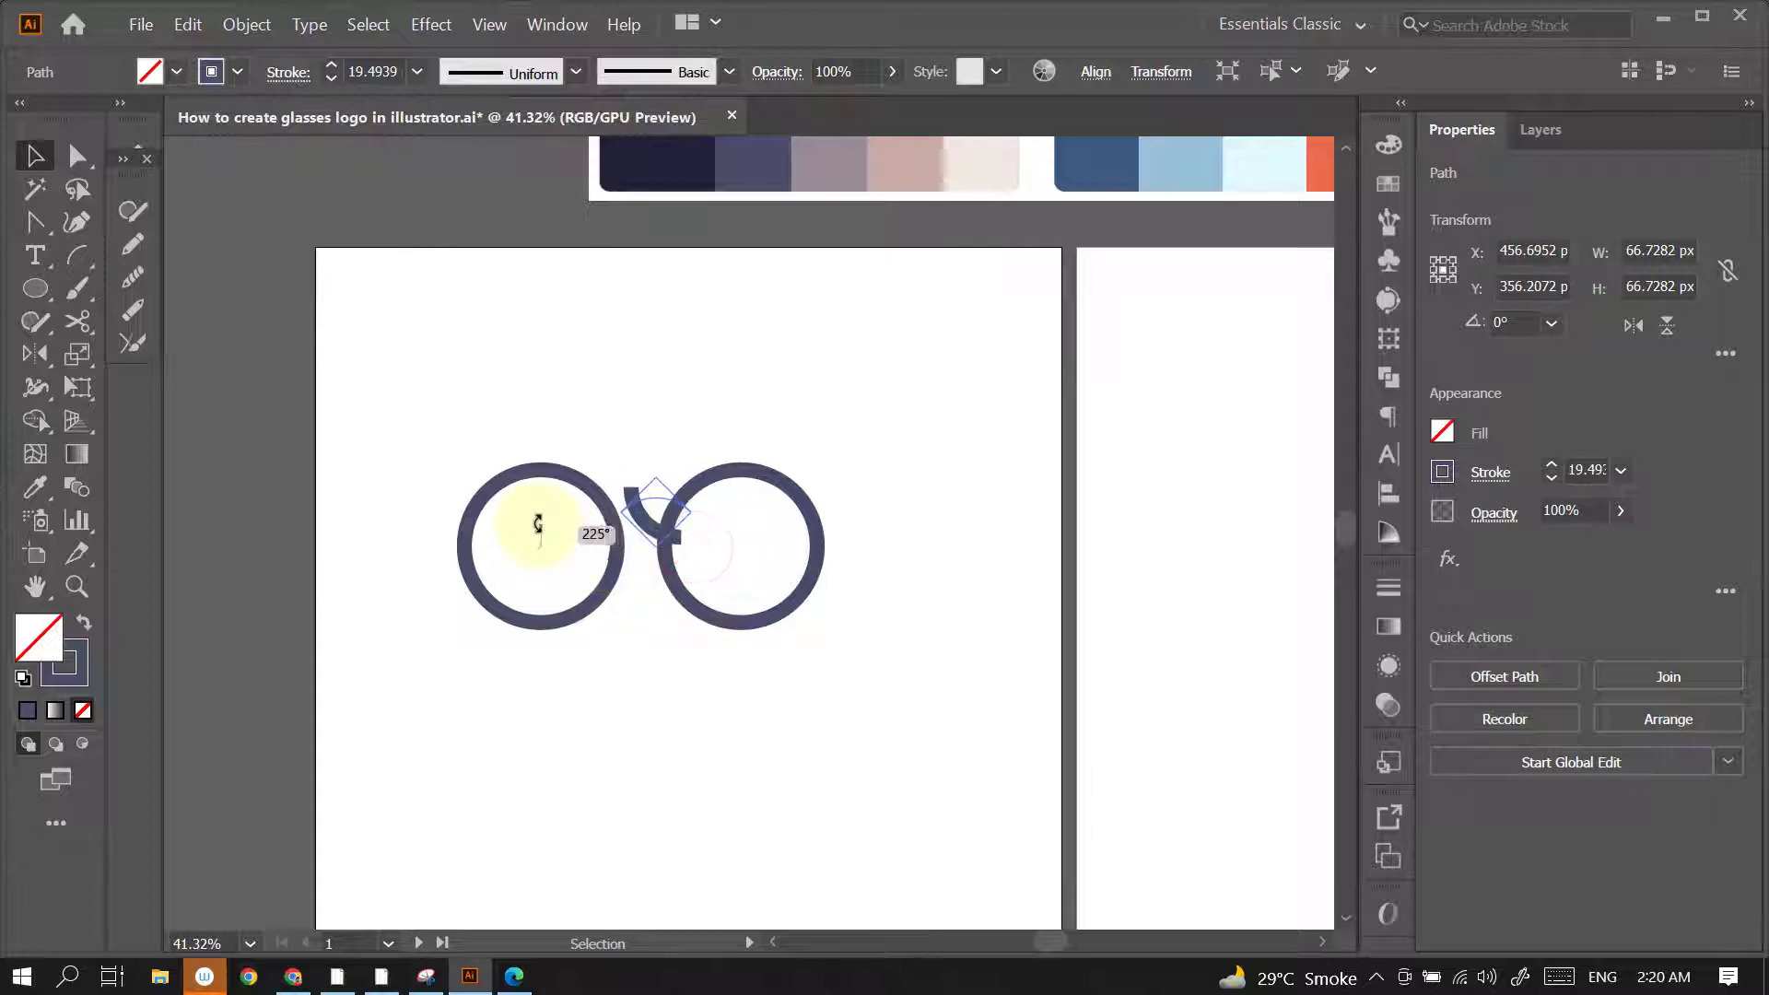
drag(693, 545, 535, 513)
click(752, 405)
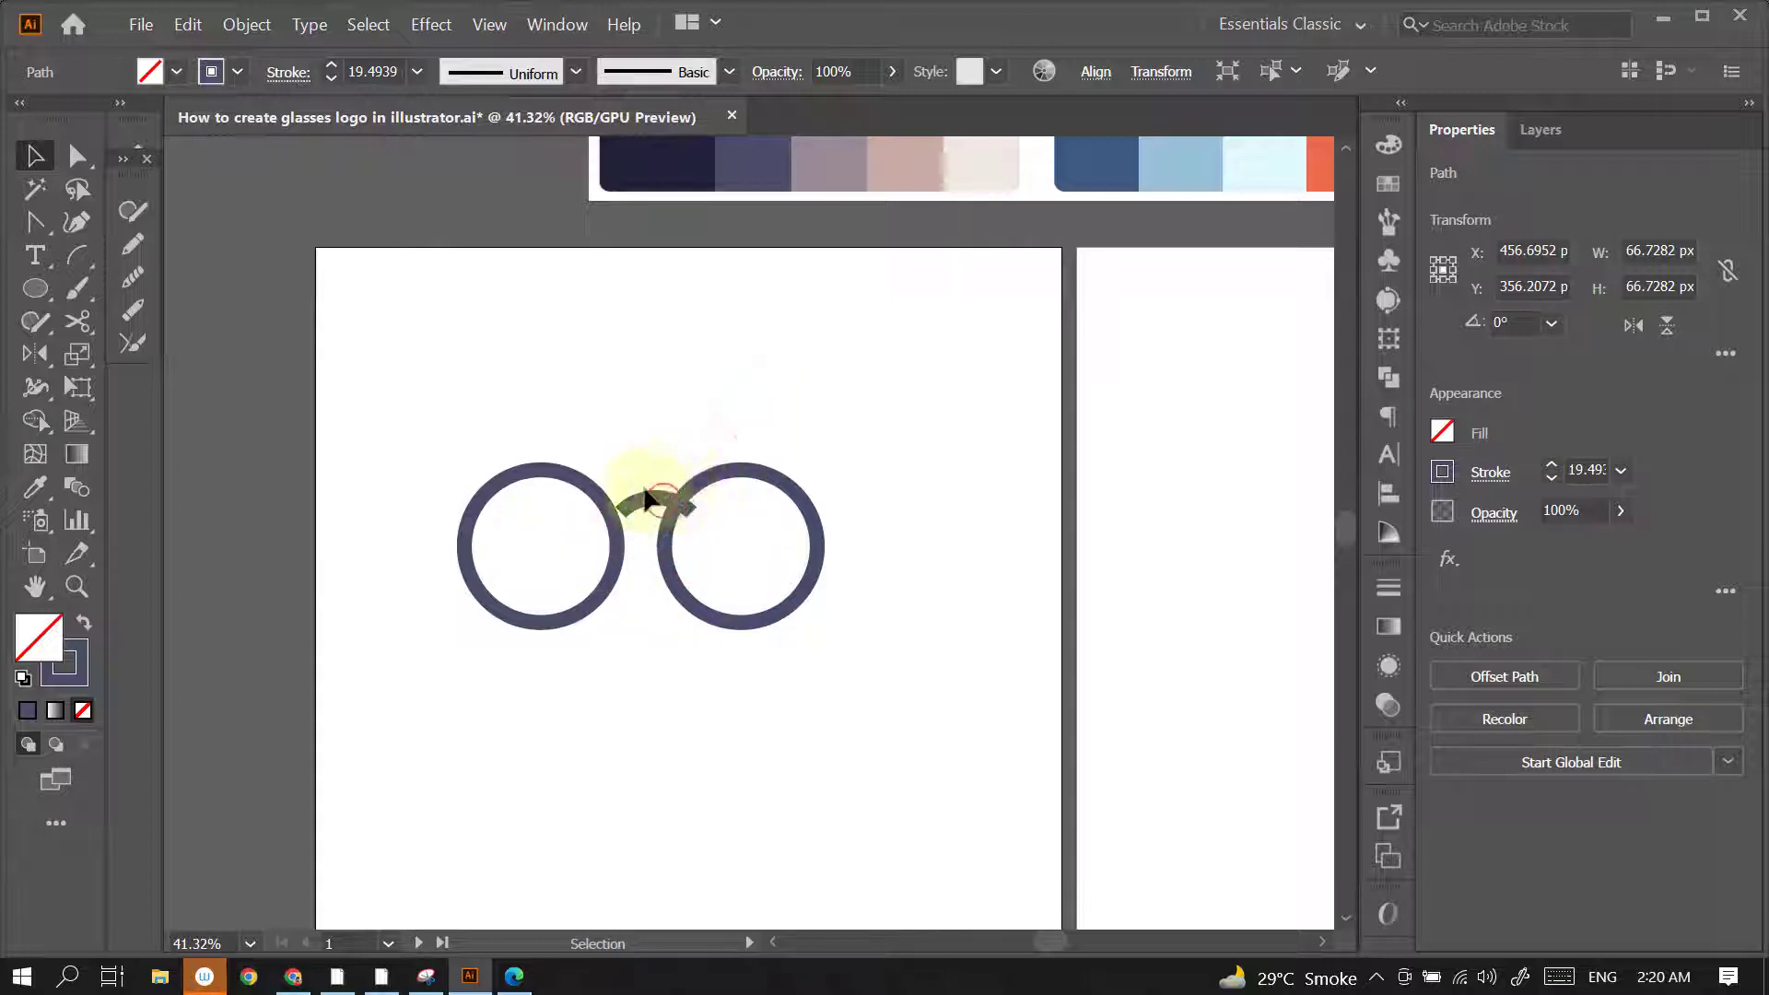
drag(647, 498, 651, 504)
Shift the right circle and bridge arc until the bridge meets both lenses
click(728, 423)
click(804, 536)
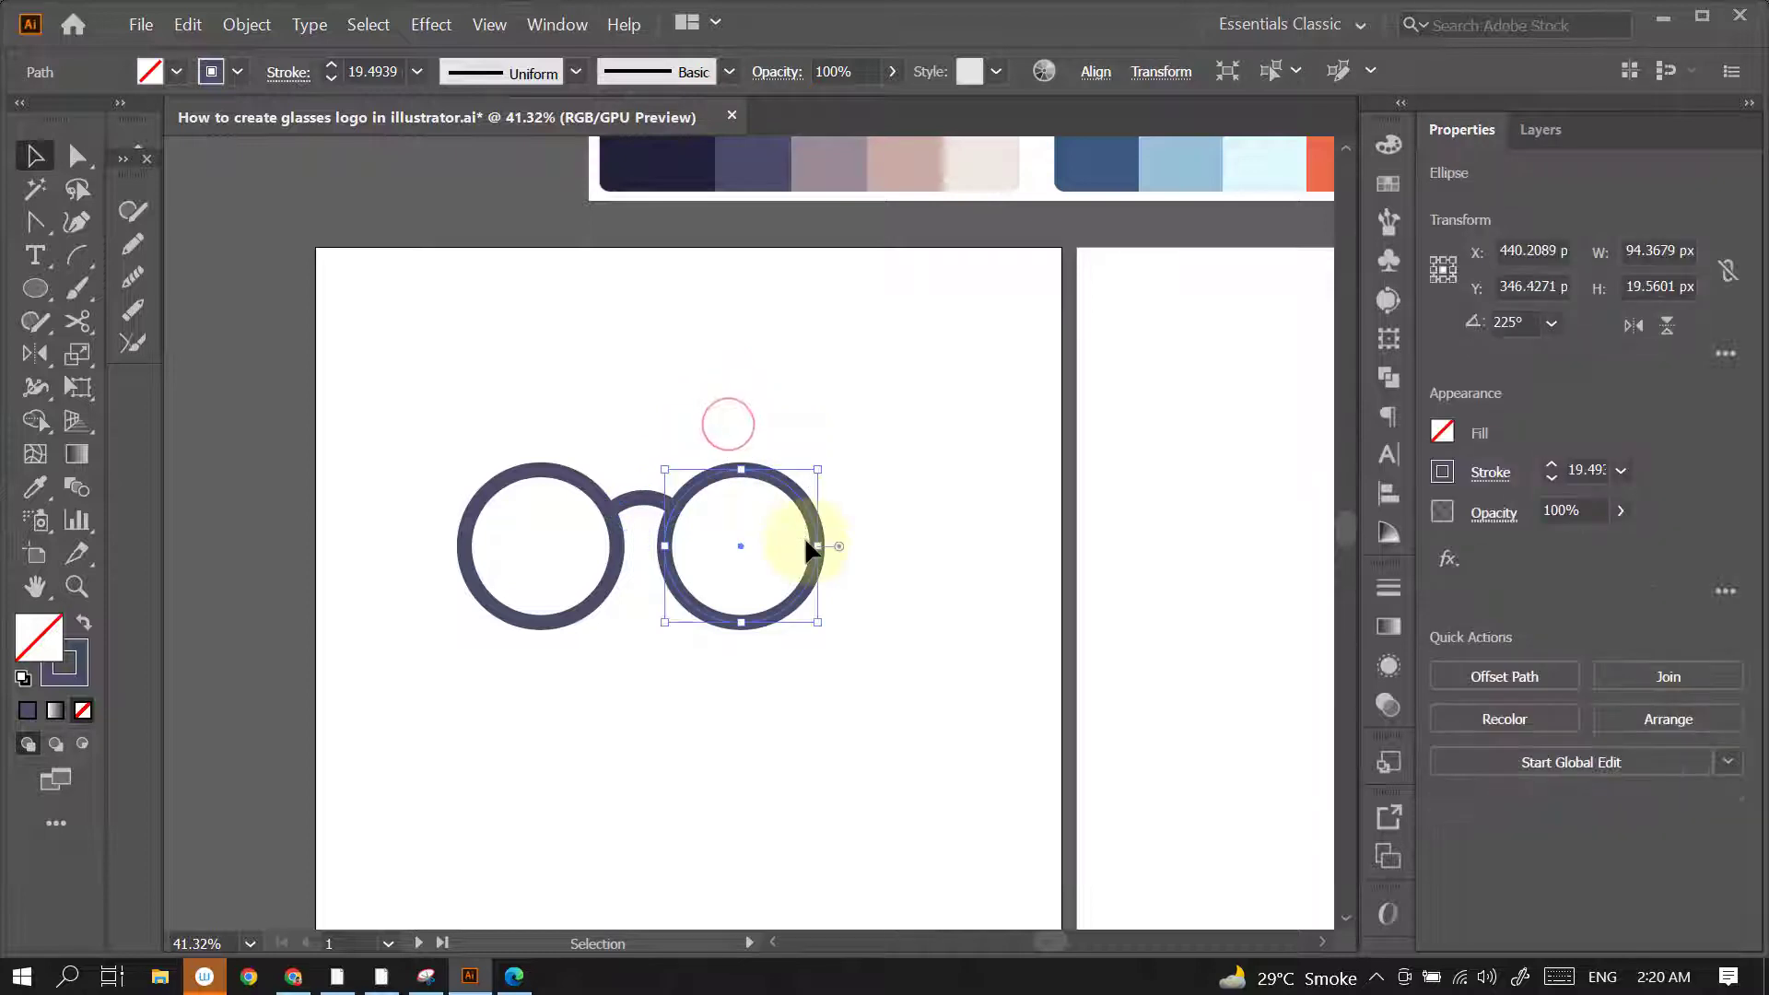
drag(805, 536, 820, 537)
click(672, 417)
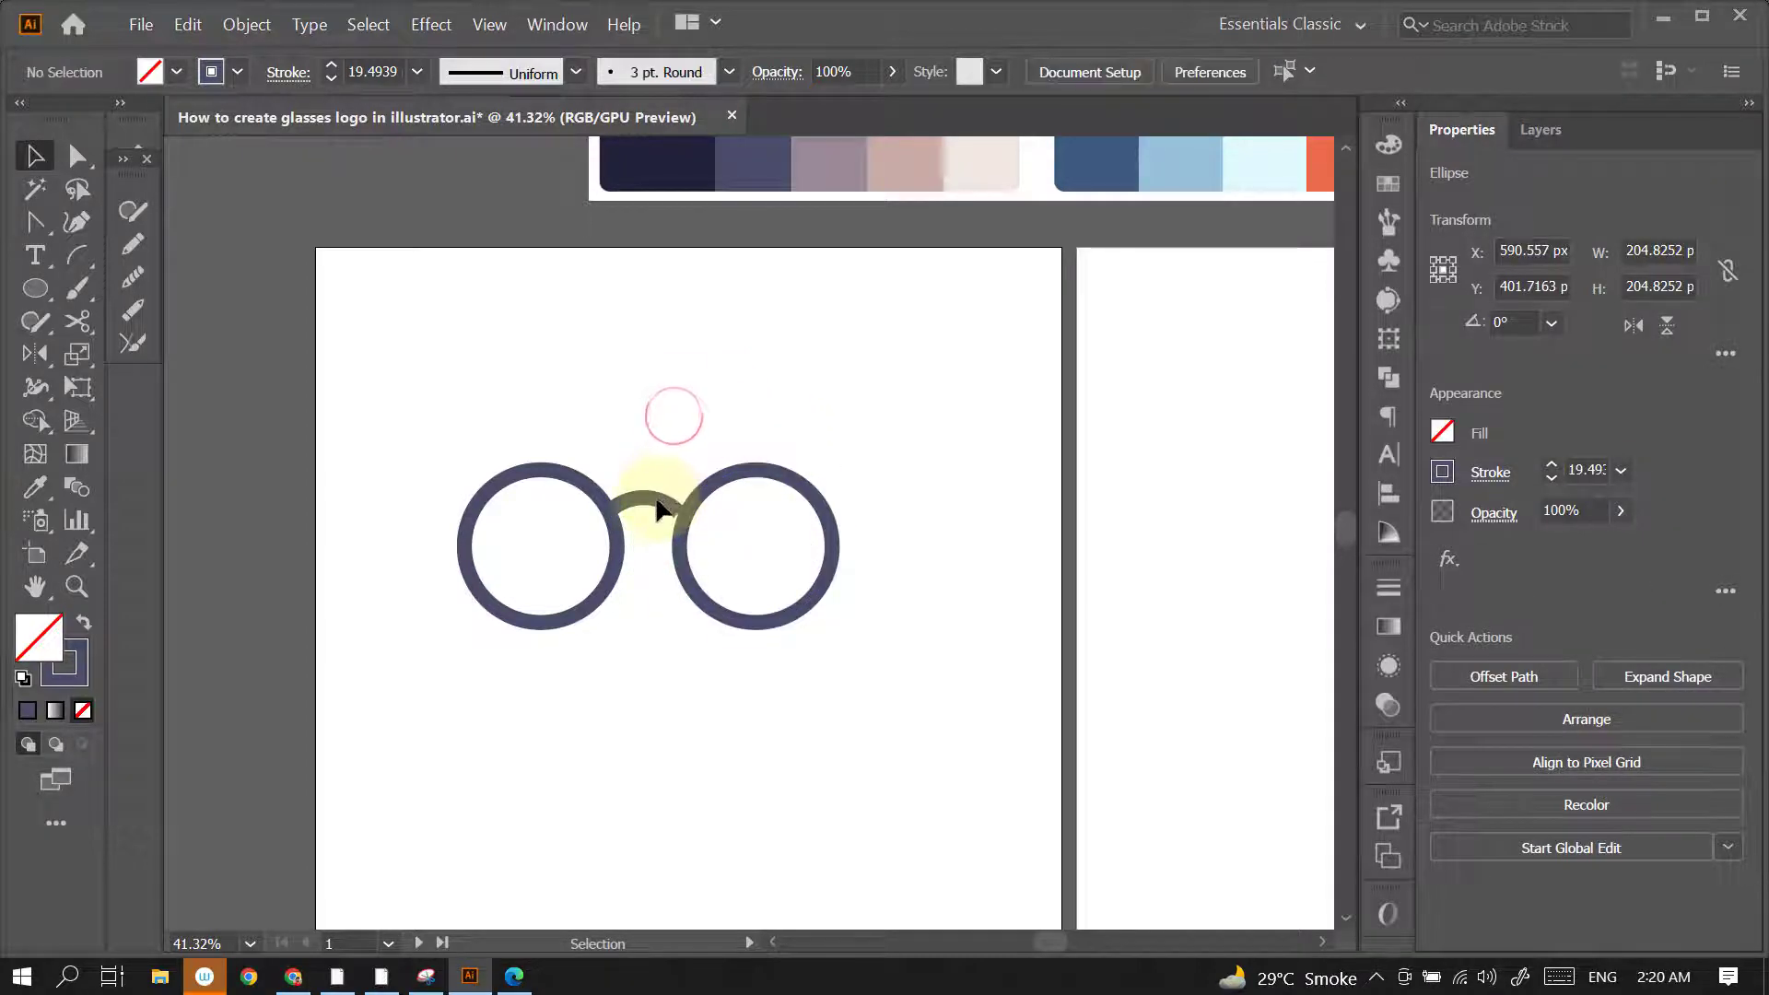
drag(660, 510, 667, 525)
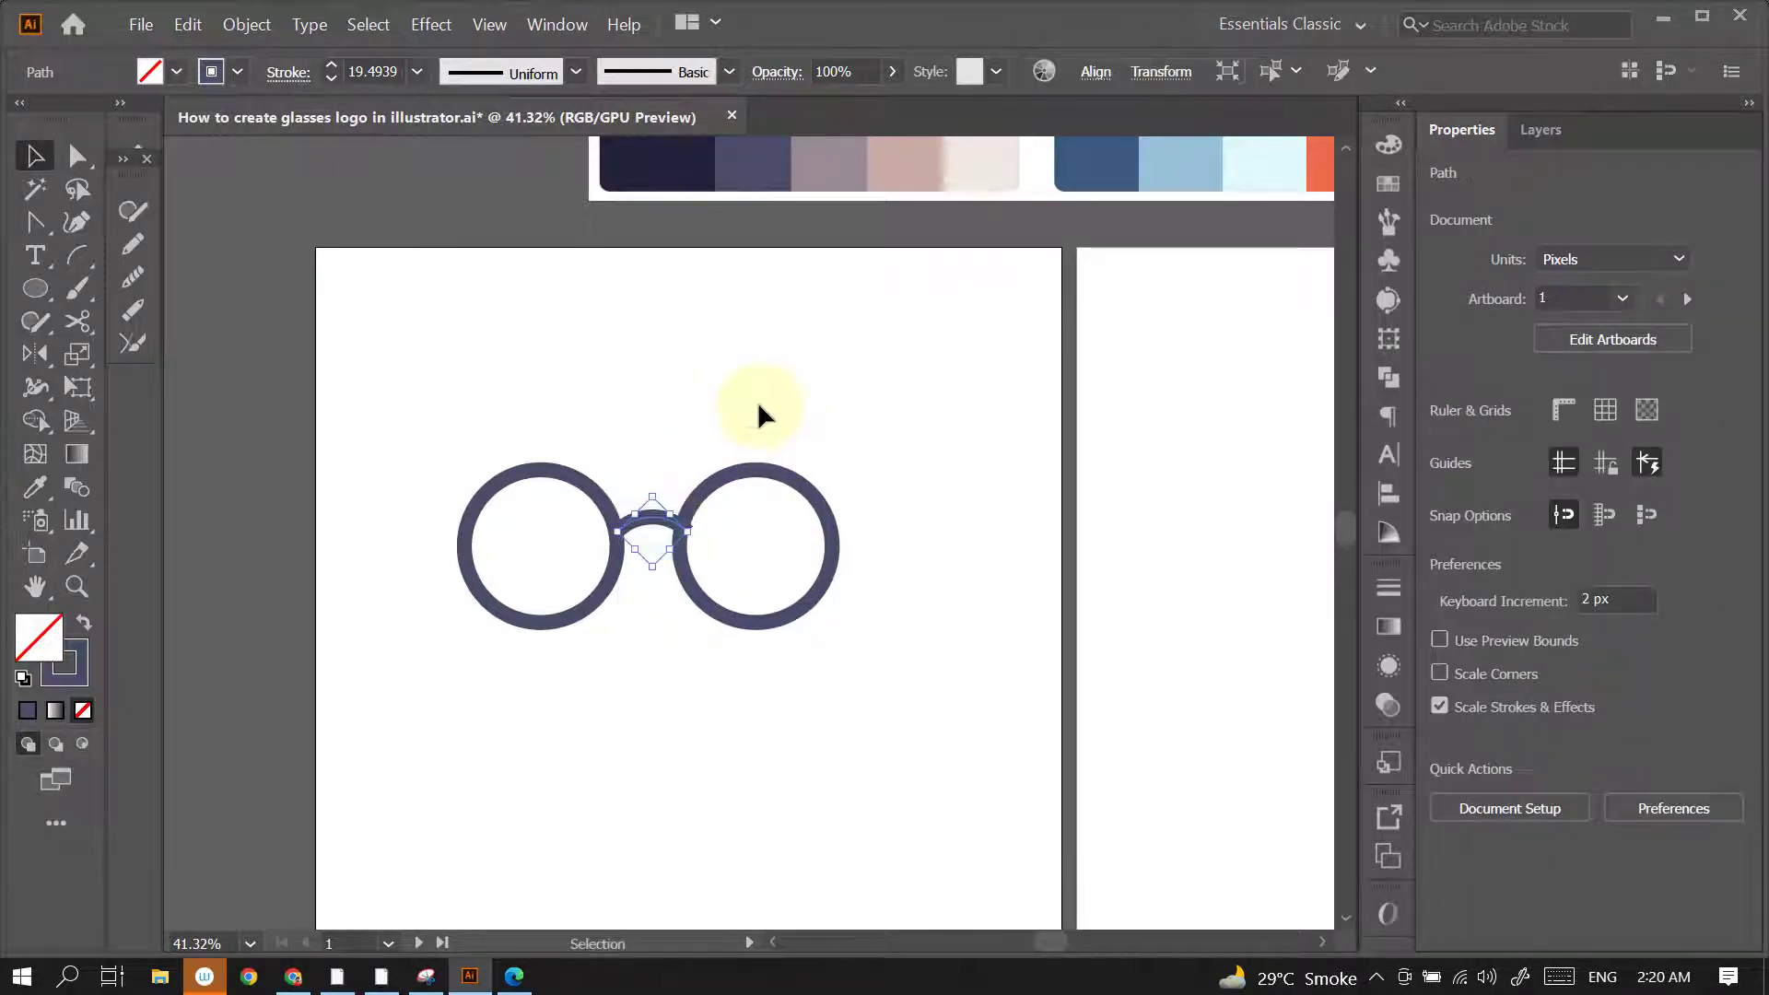
scroll(689, 544, up, 1)
scroll(689, 544, up, 2)
scroll(656, 556, up, 1)
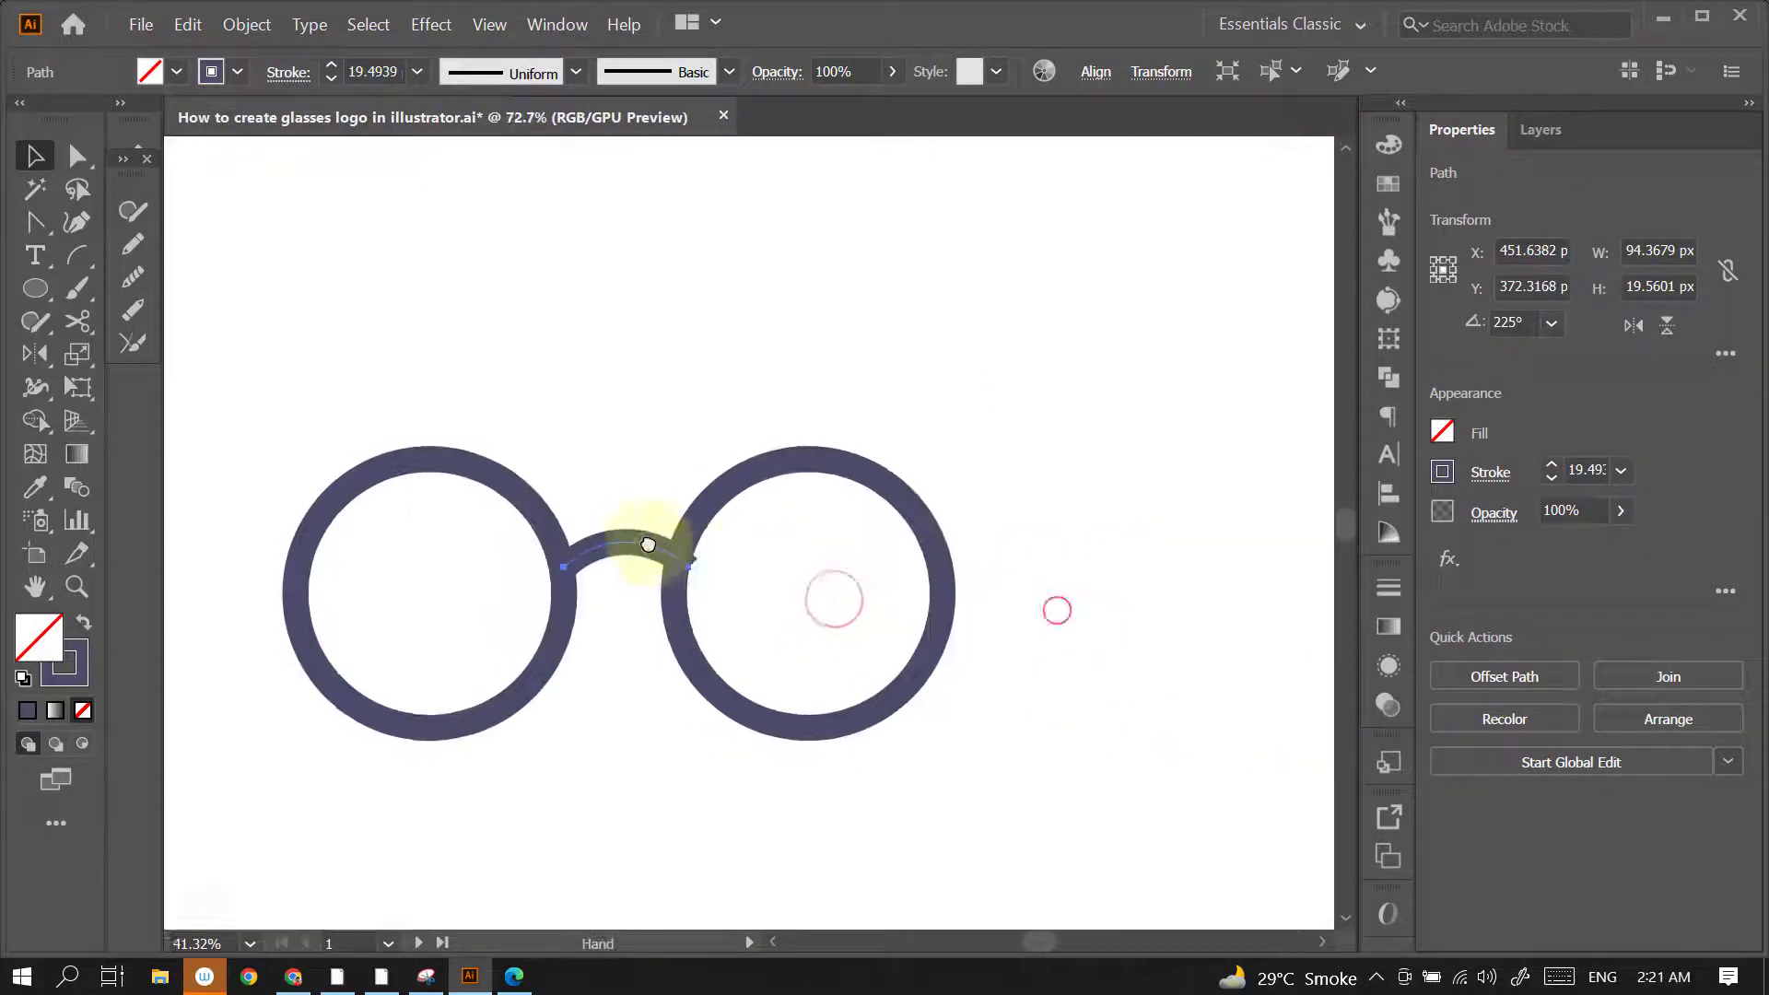
click(643, 468)
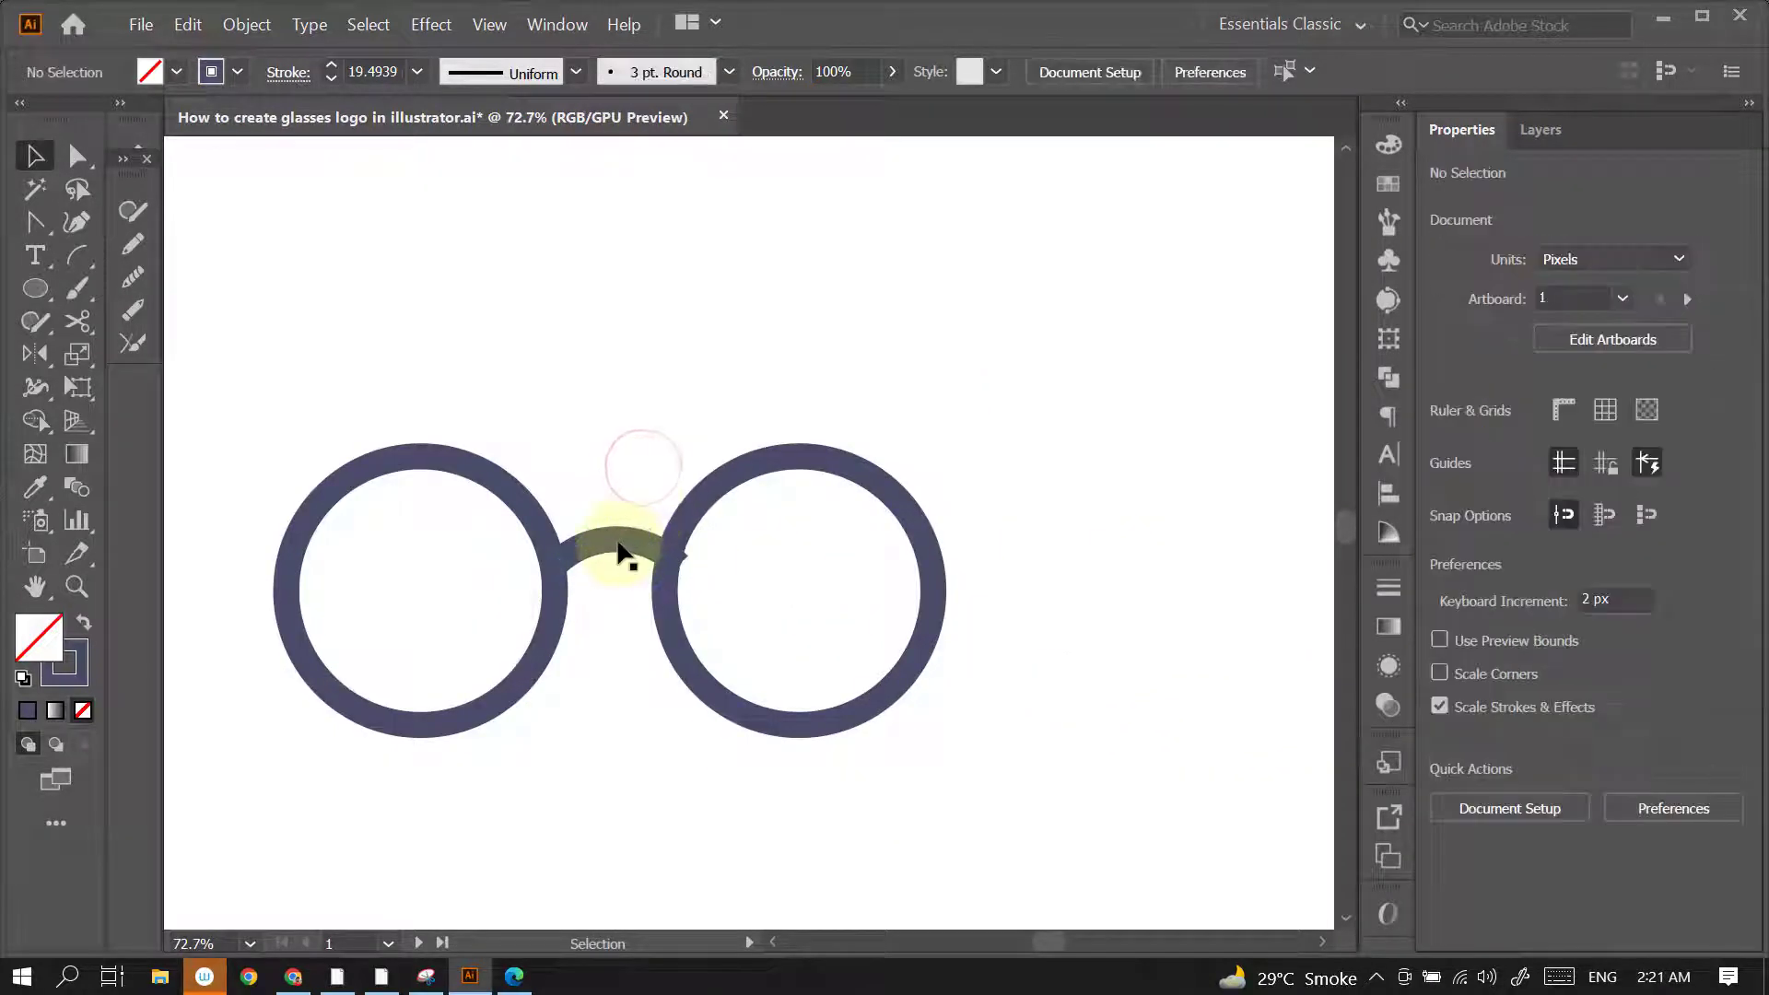
drag(615, 543, 608, 531)
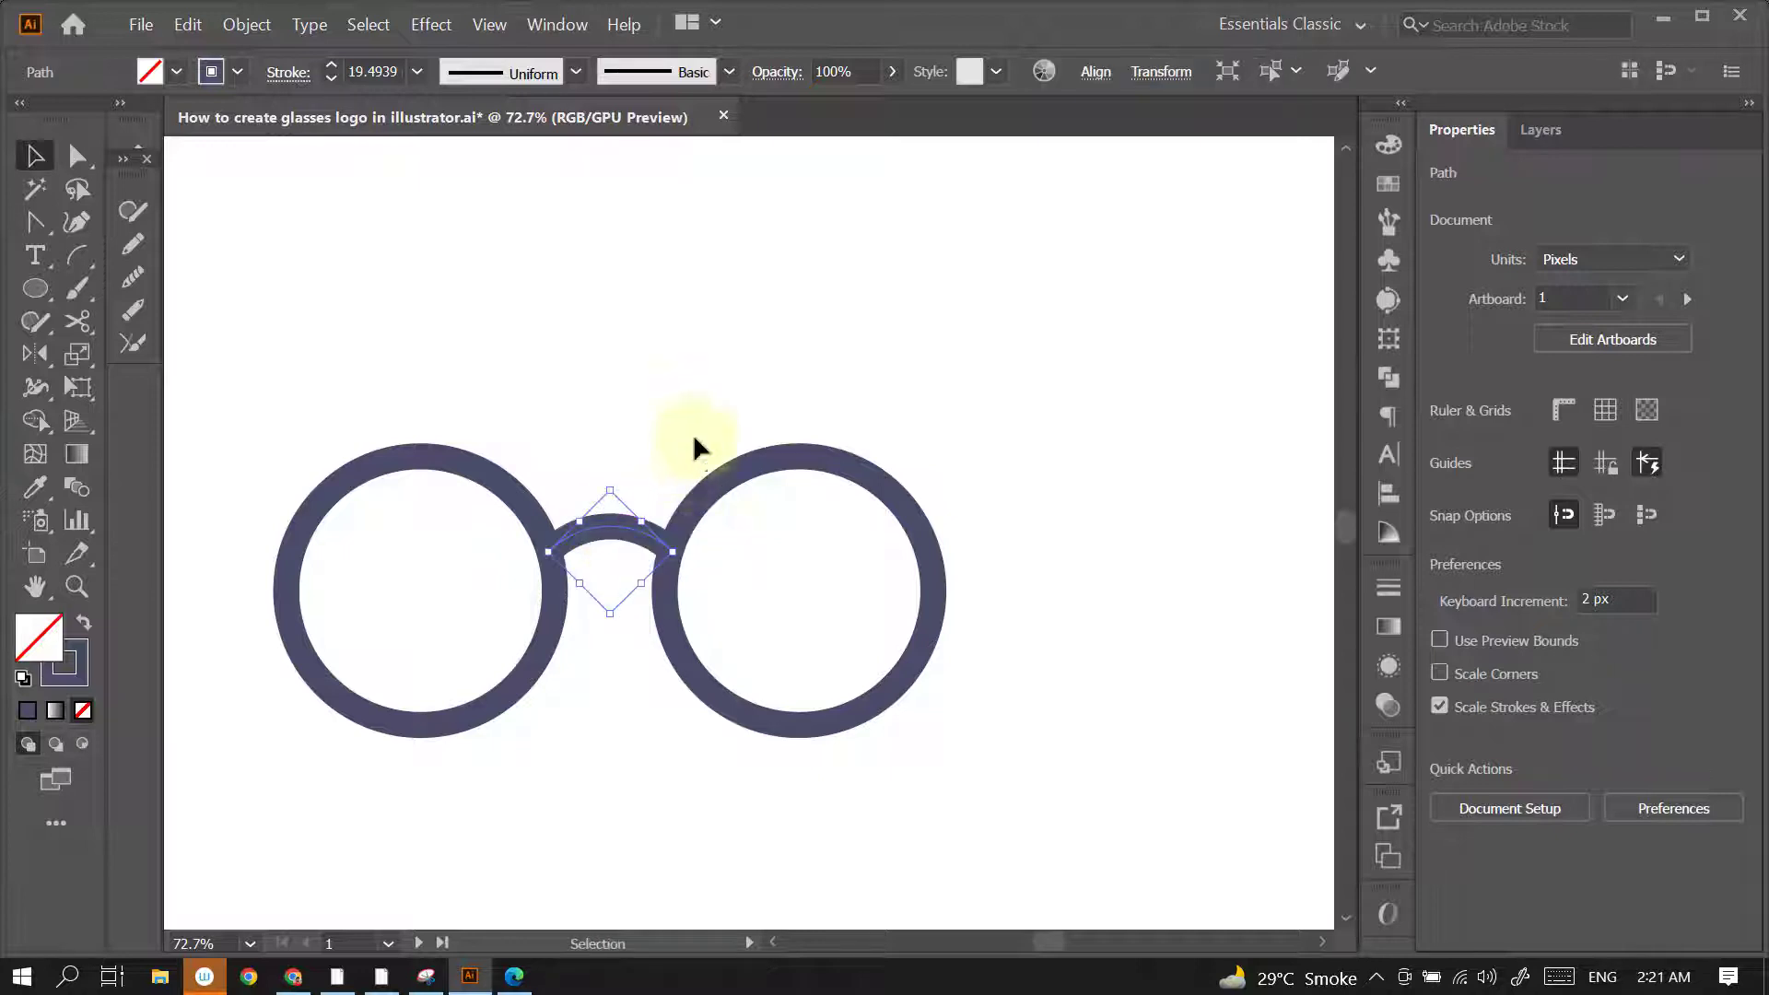
scroll(792, 512, down, 5)
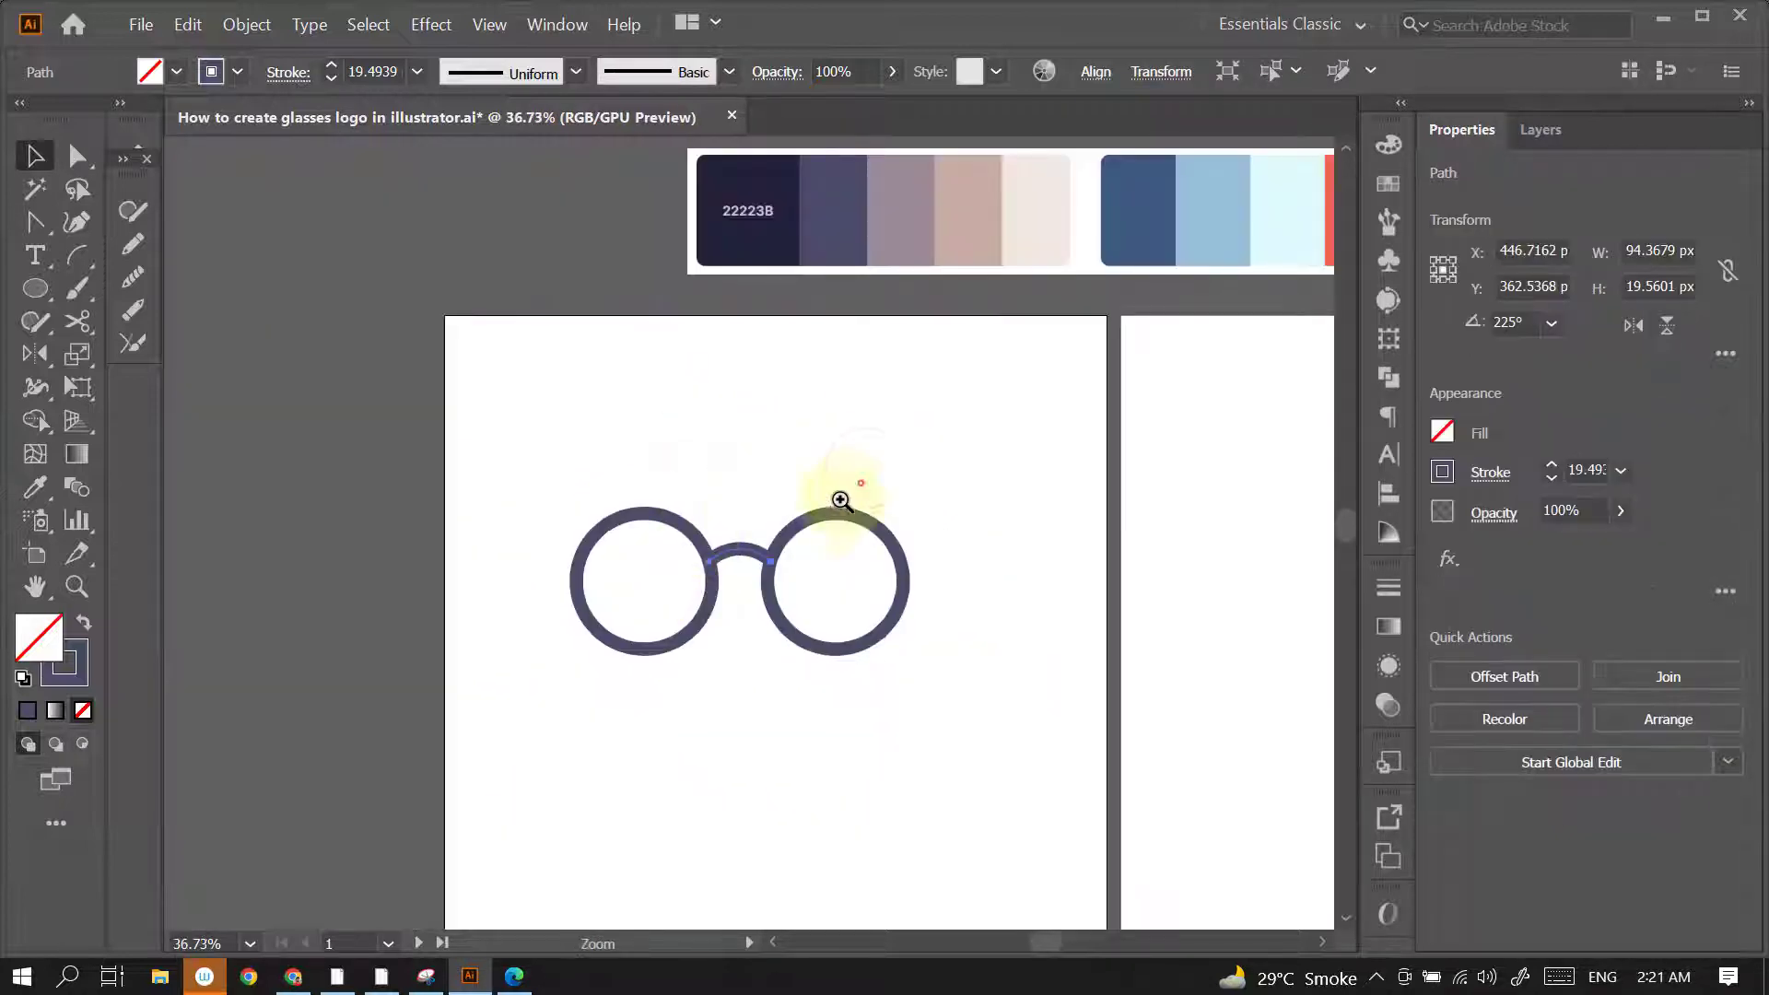
scroll(809, 501, up, 2)
scroll(681, 580, down, 3)
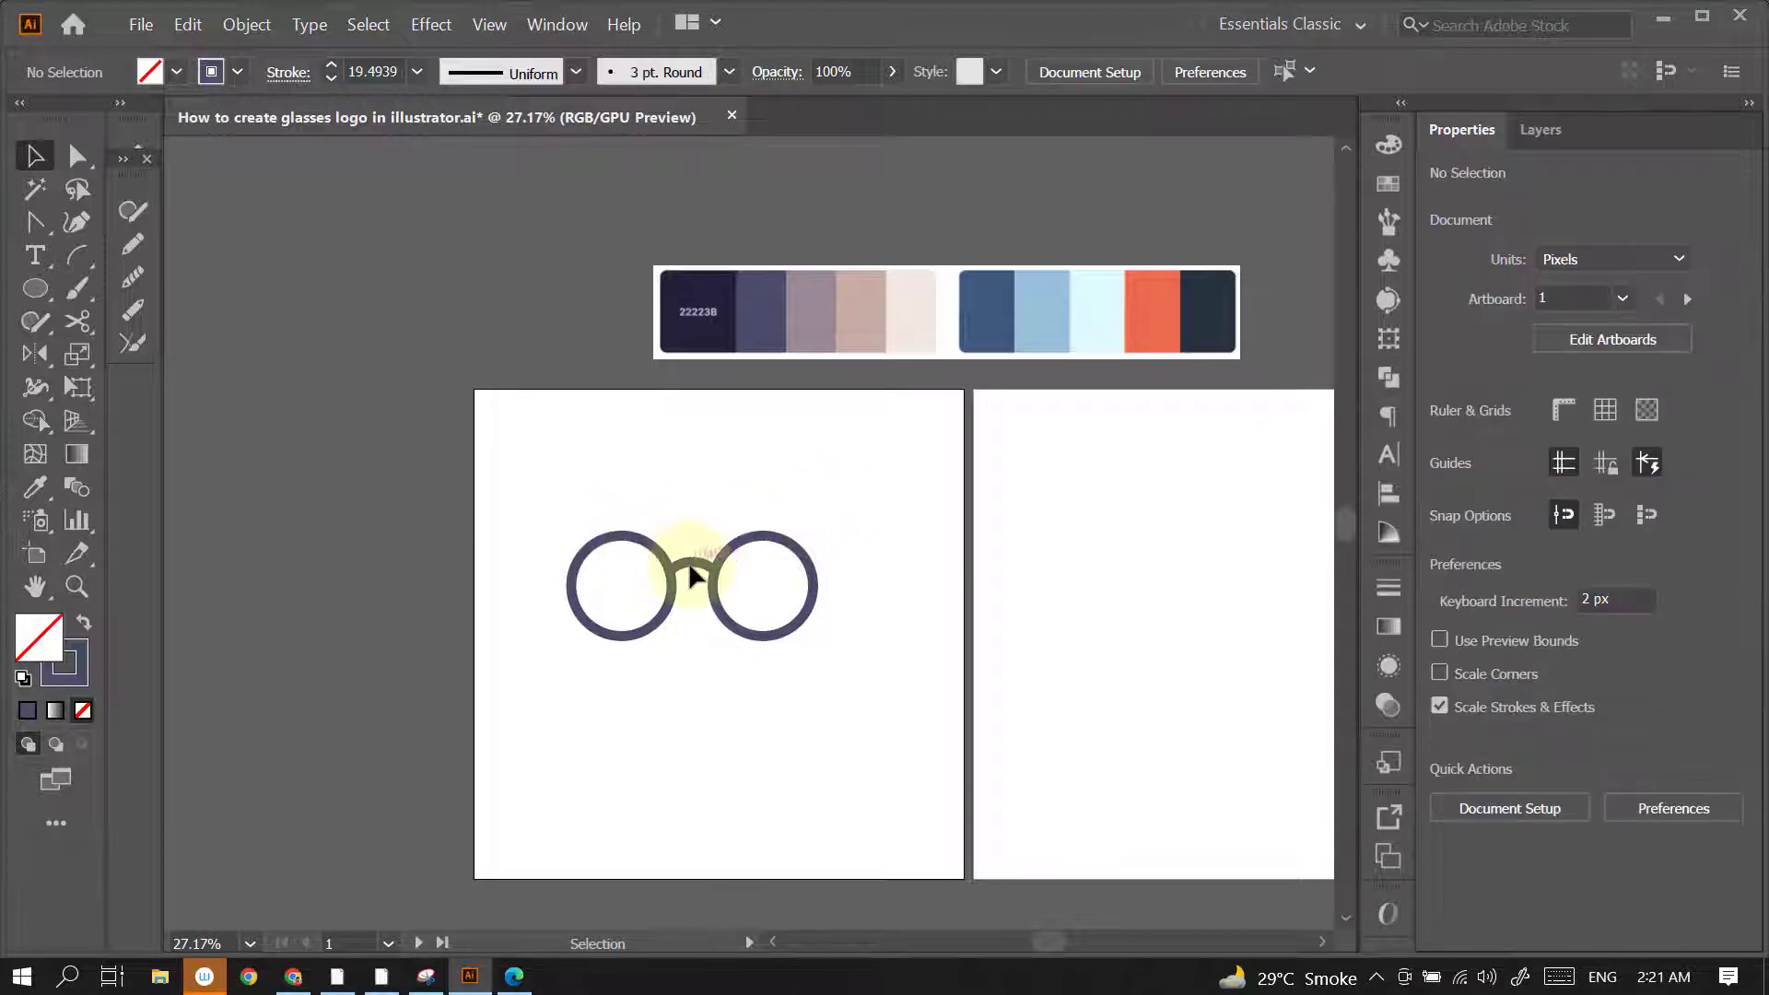
Group the two lens circles together
click(750, 535)
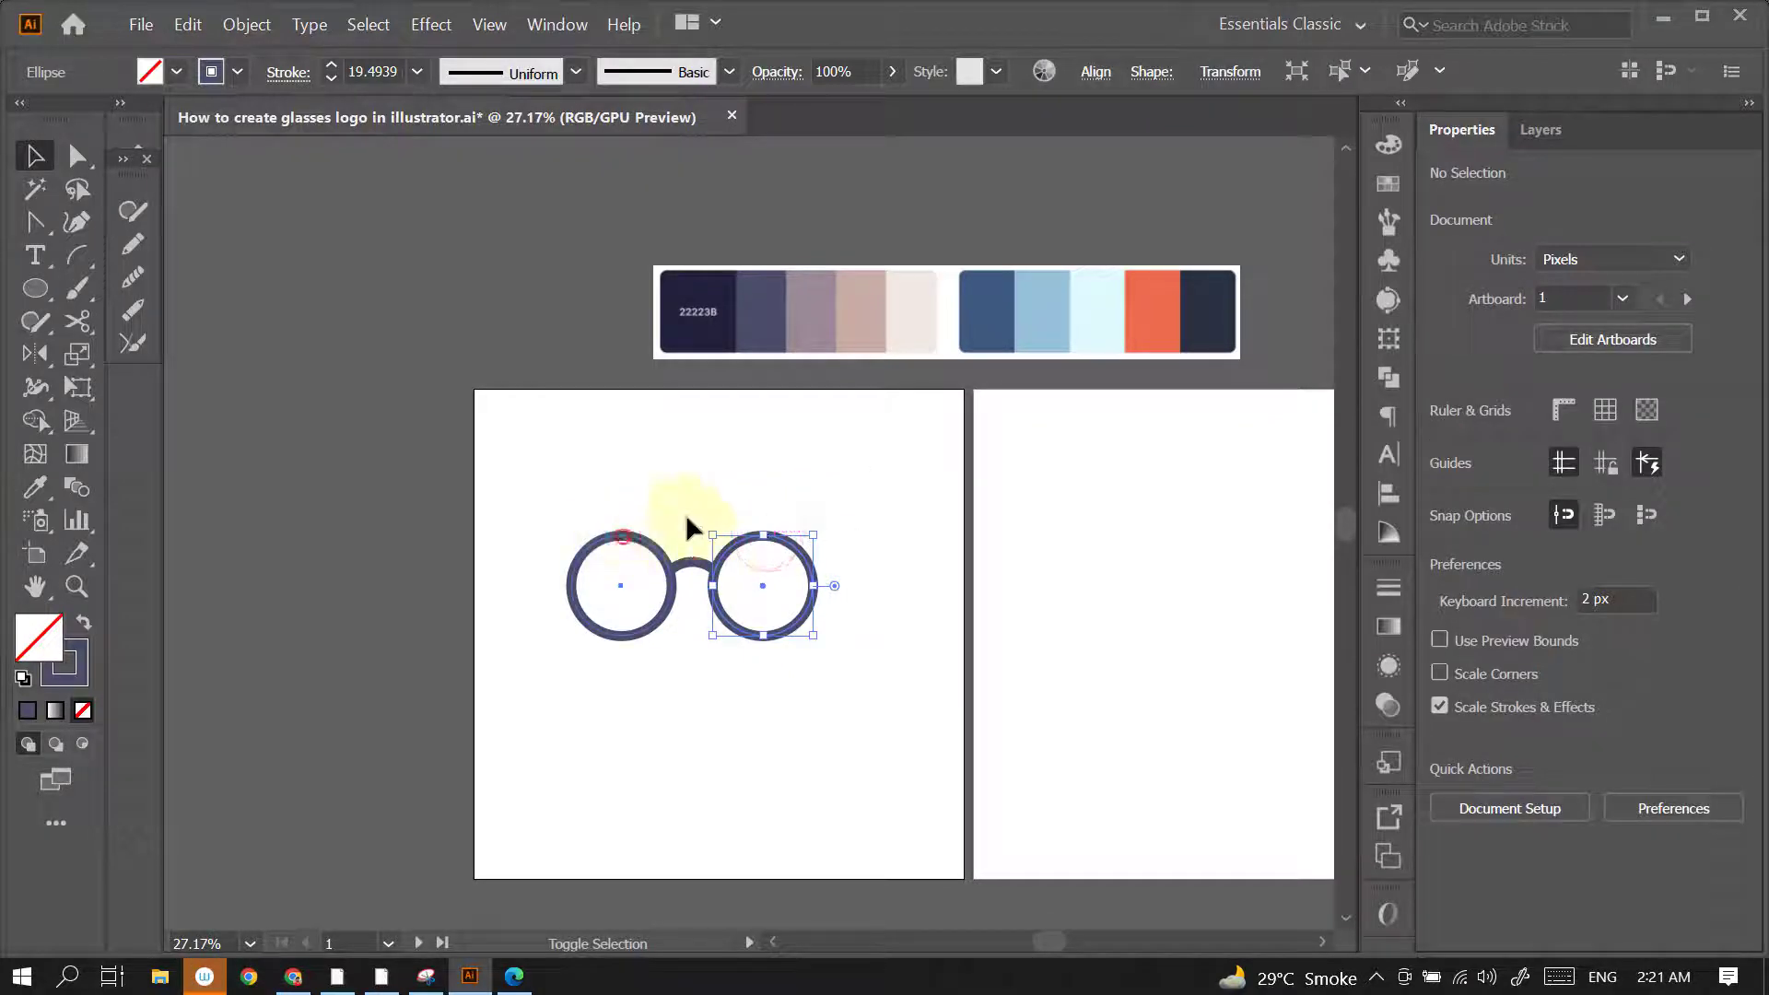
shift+click(660, 549)
right_click(790, 564)
click(855, 274)
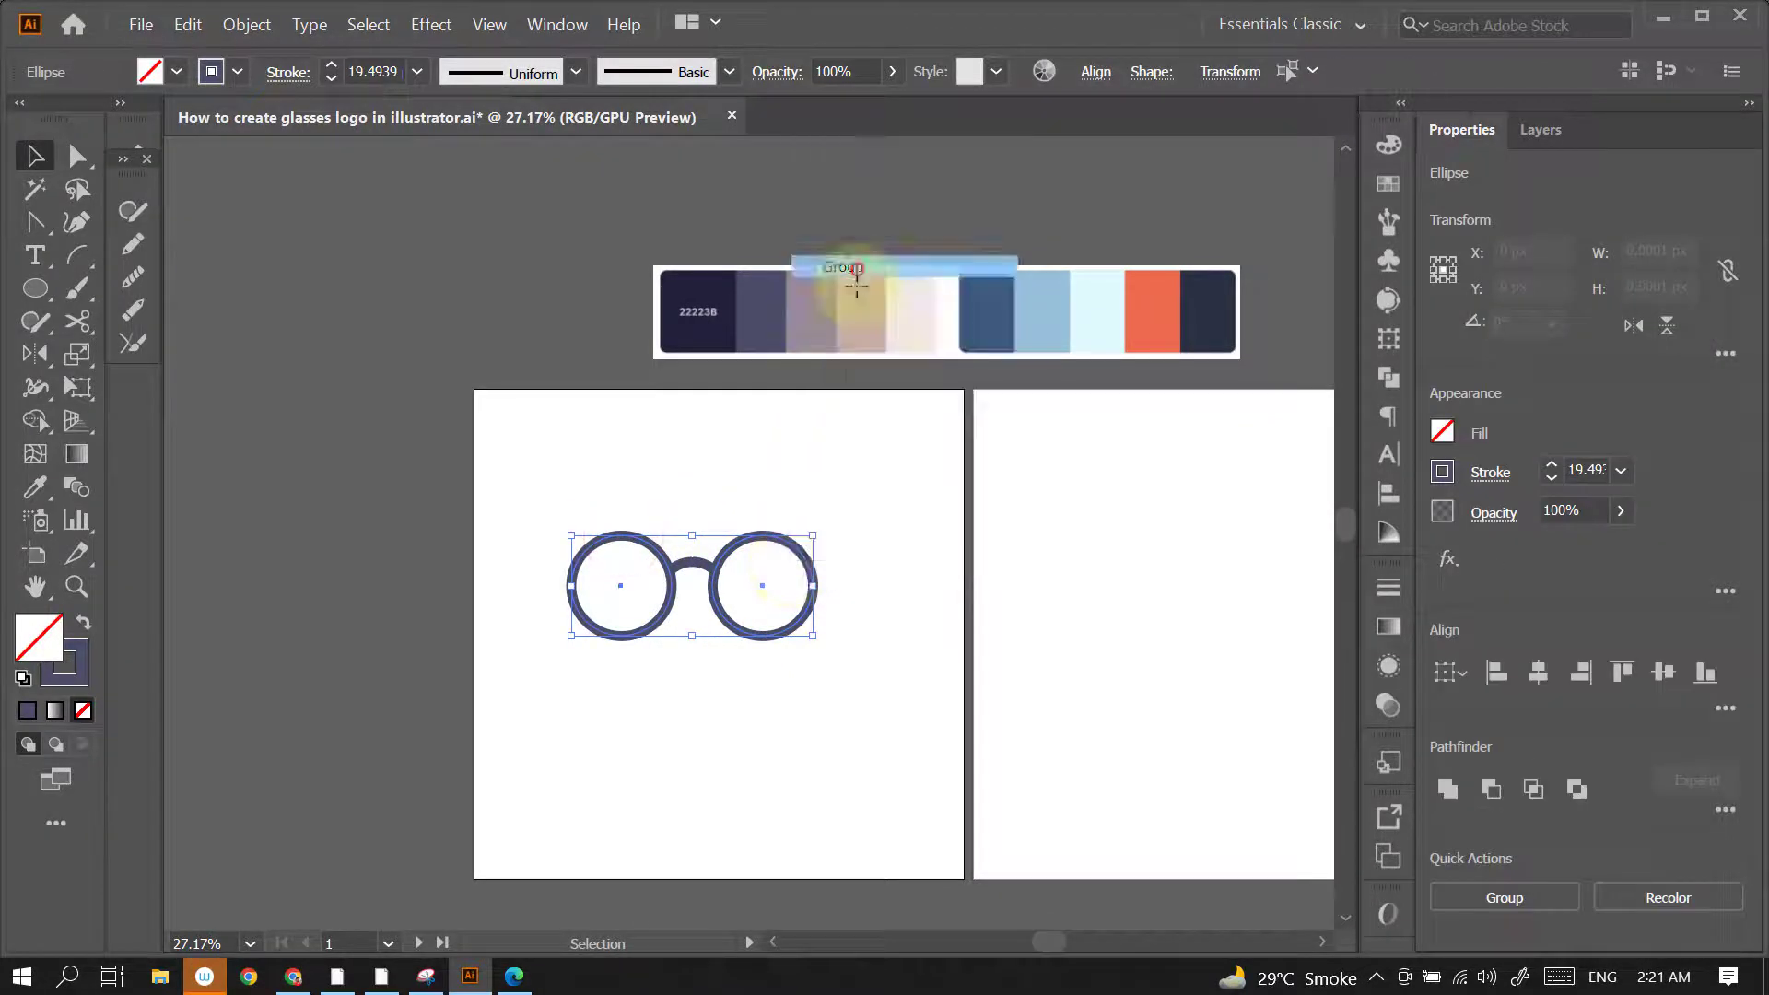
click(760, 405)
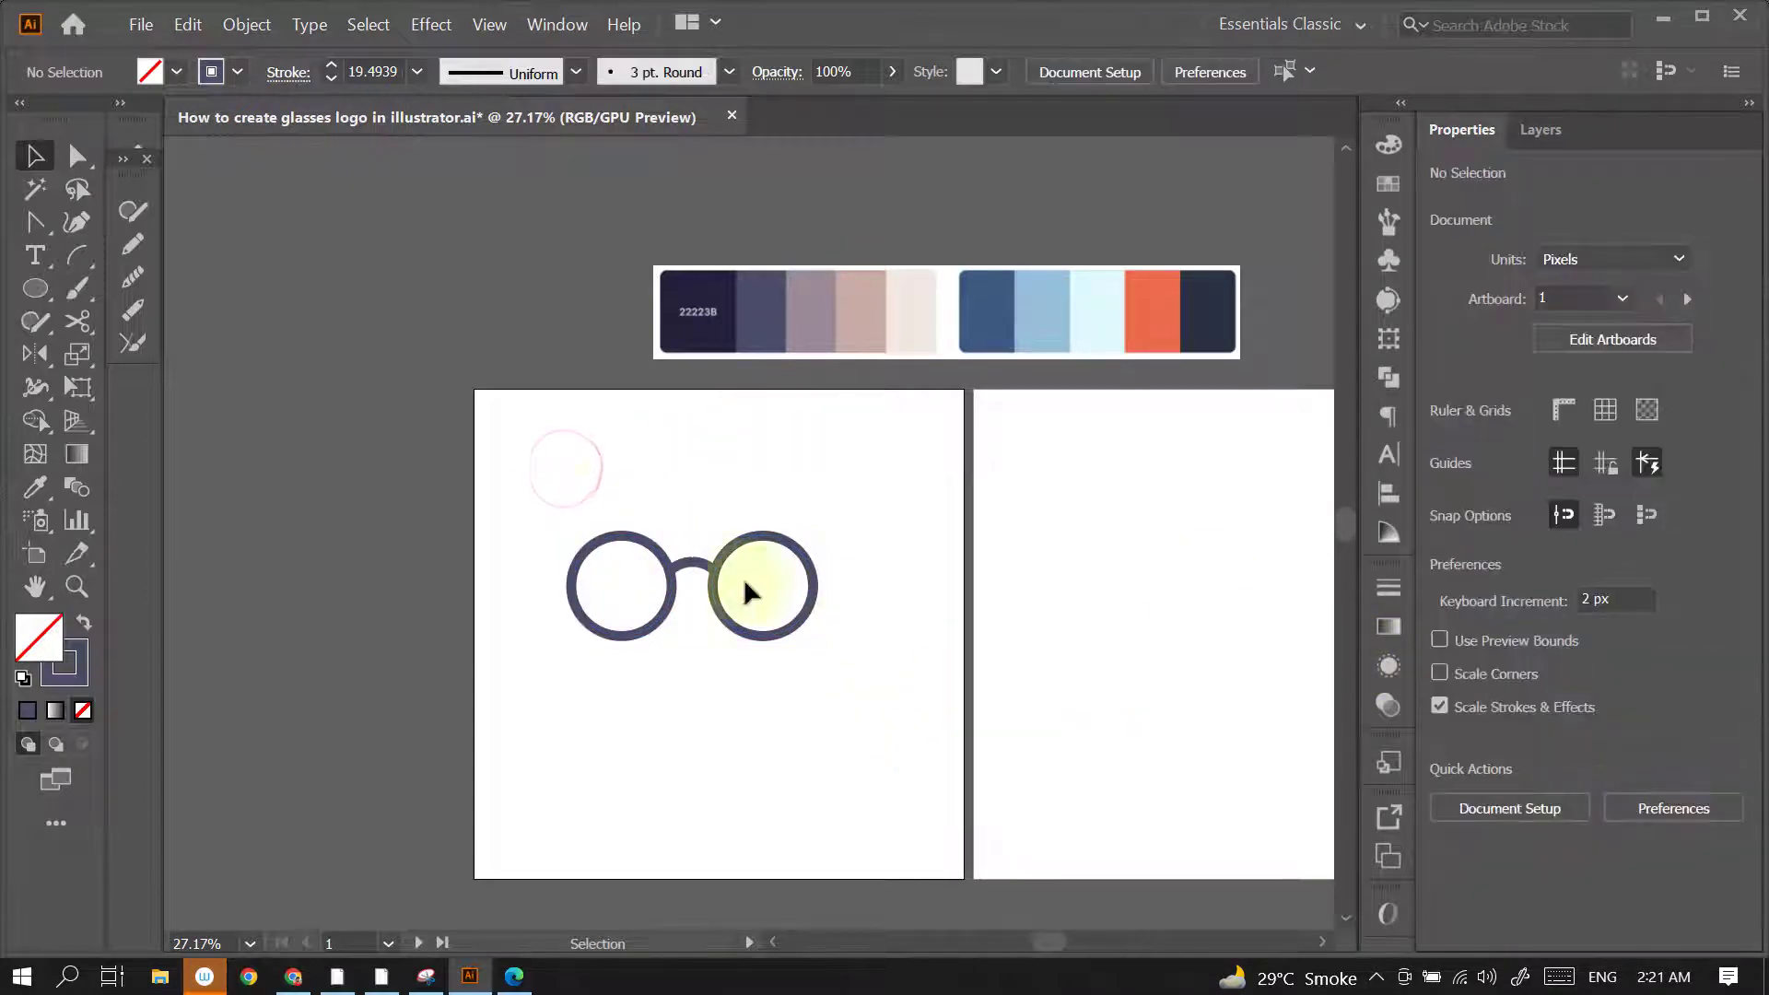
Center the lenses and bridge on each other horizontally and vertically
drag(823, 663, 843, 671)
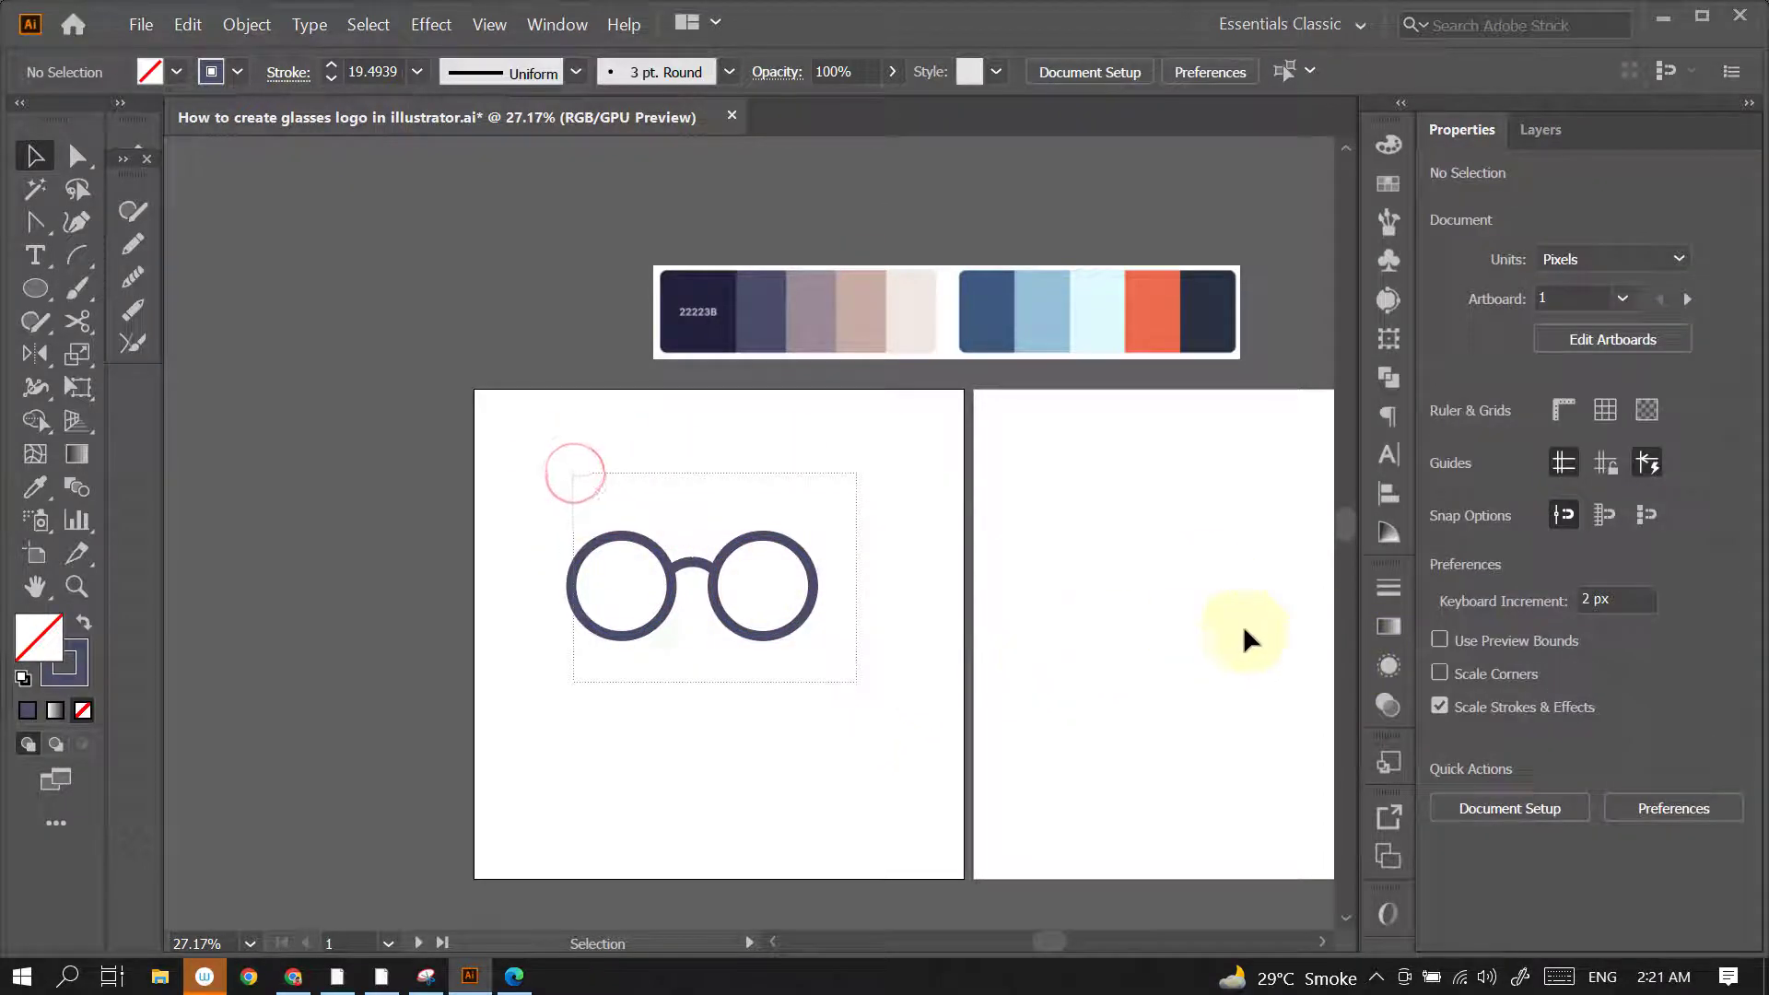
click(1390, 497)
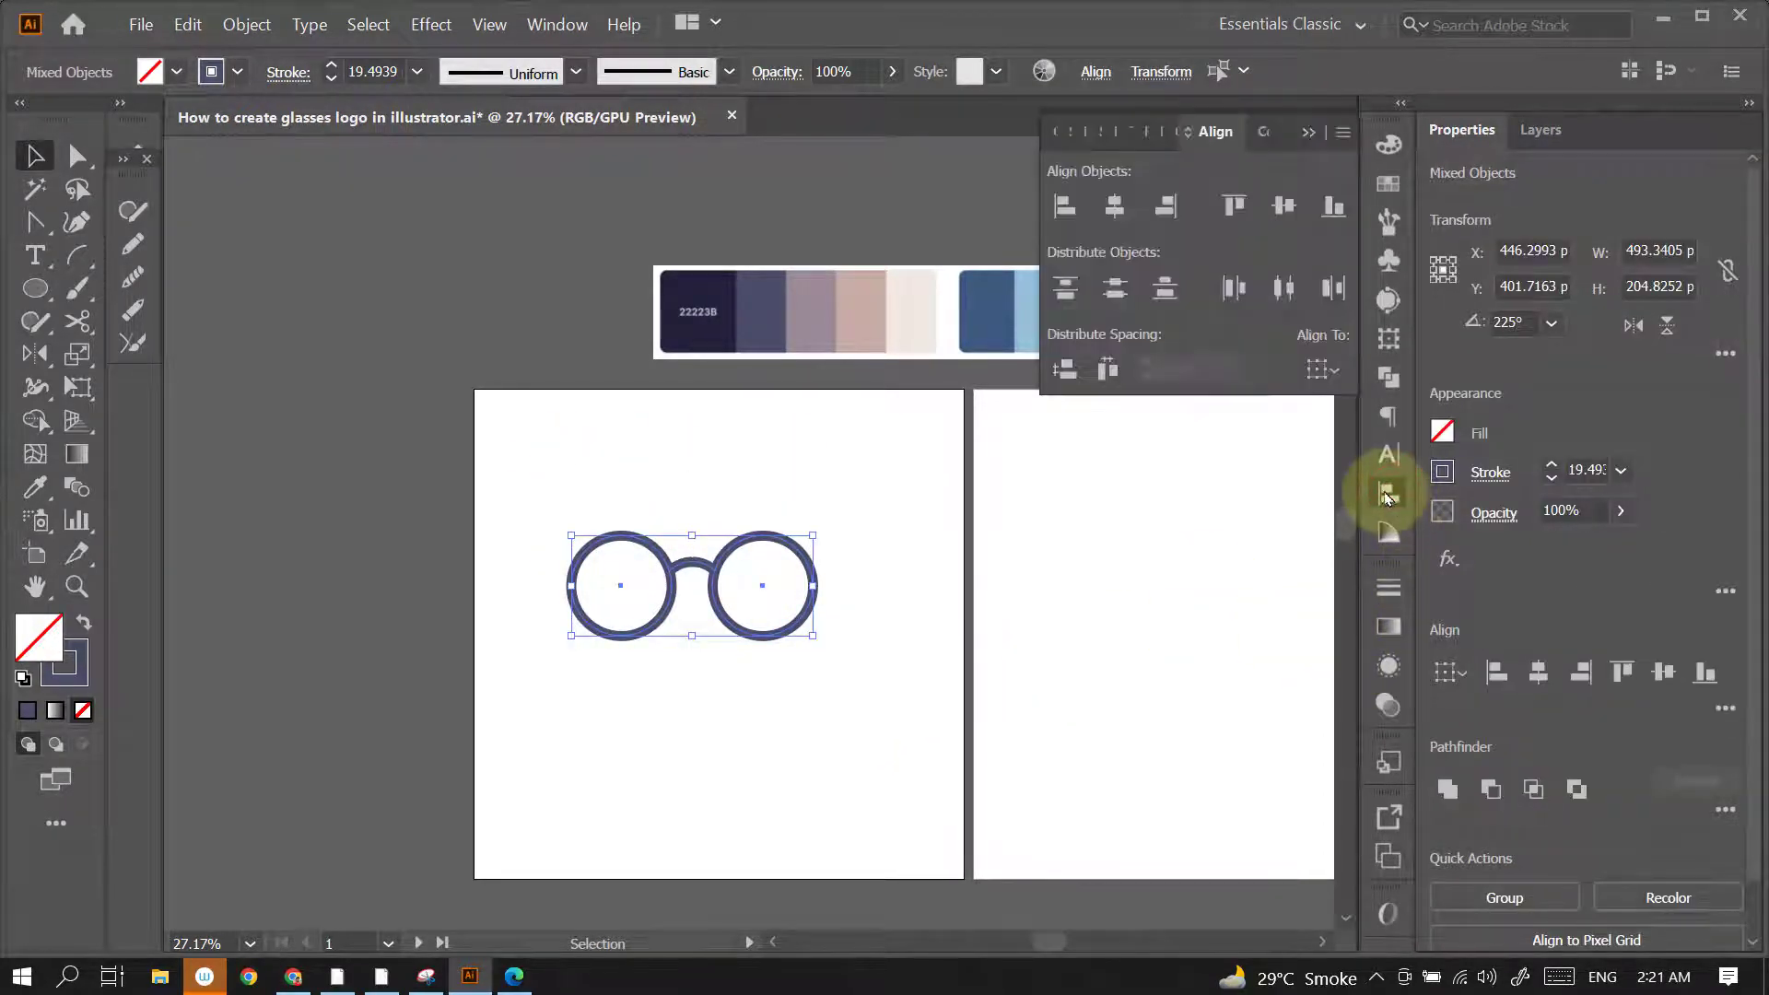
click(1115, 207)
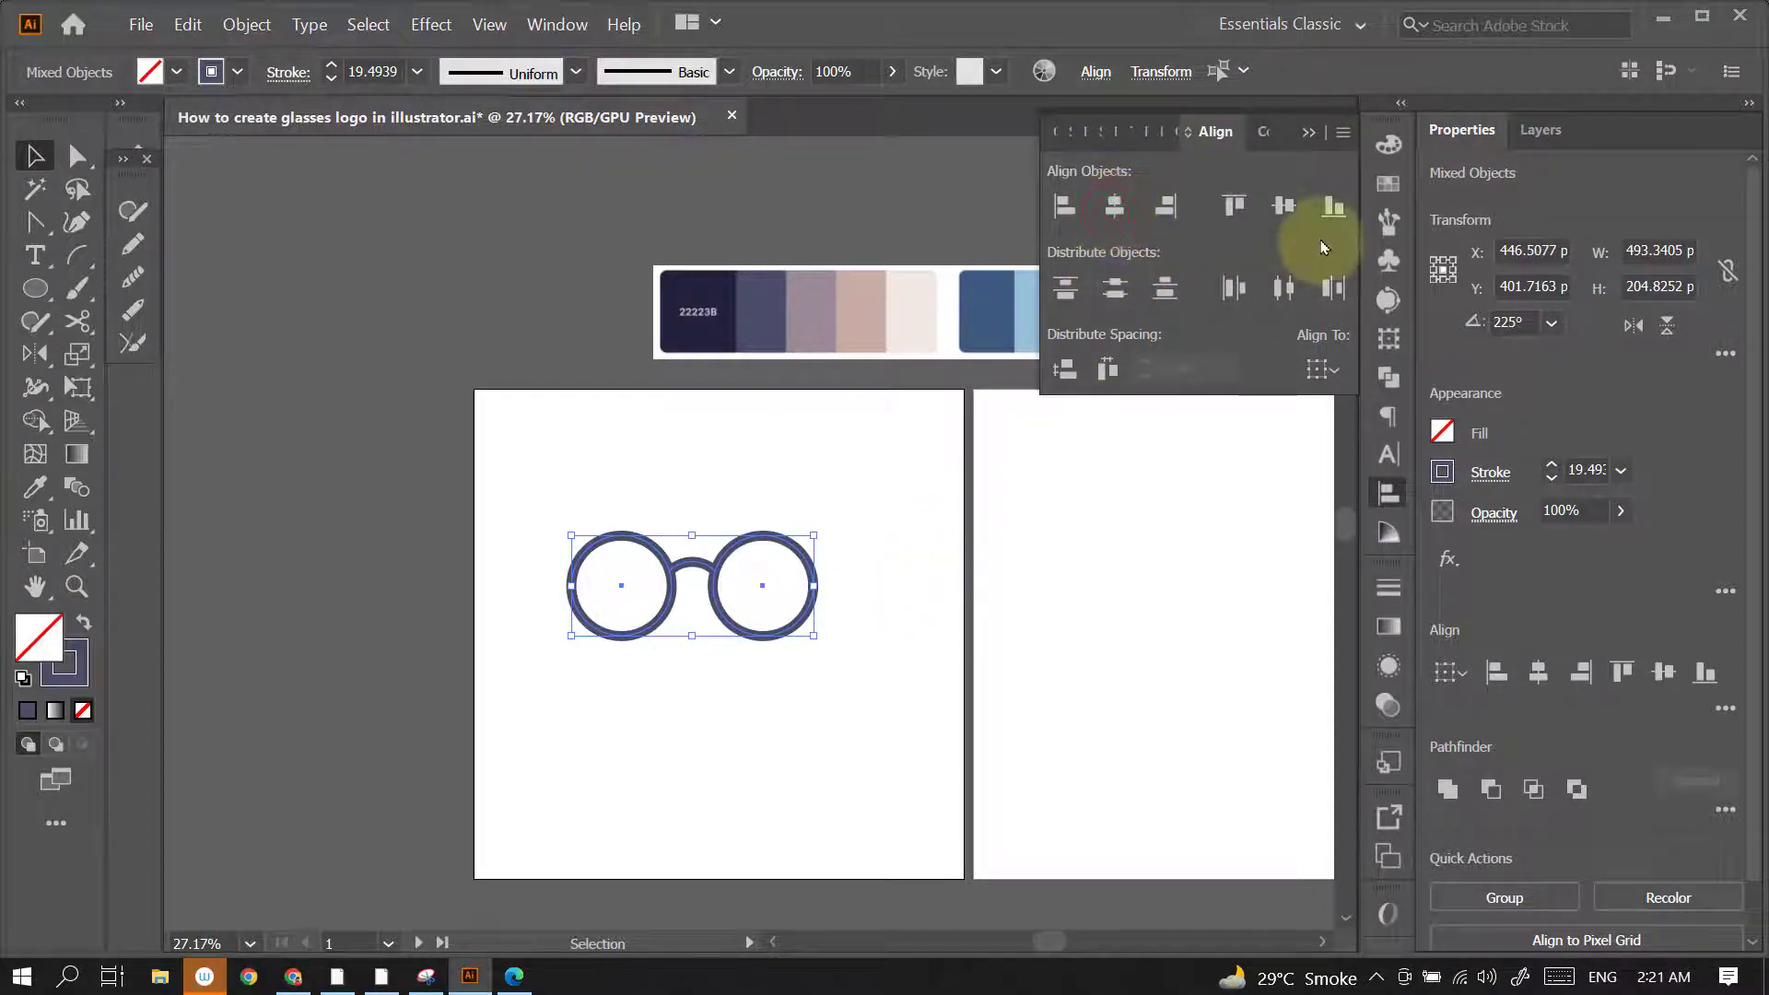
click(1285, 207)
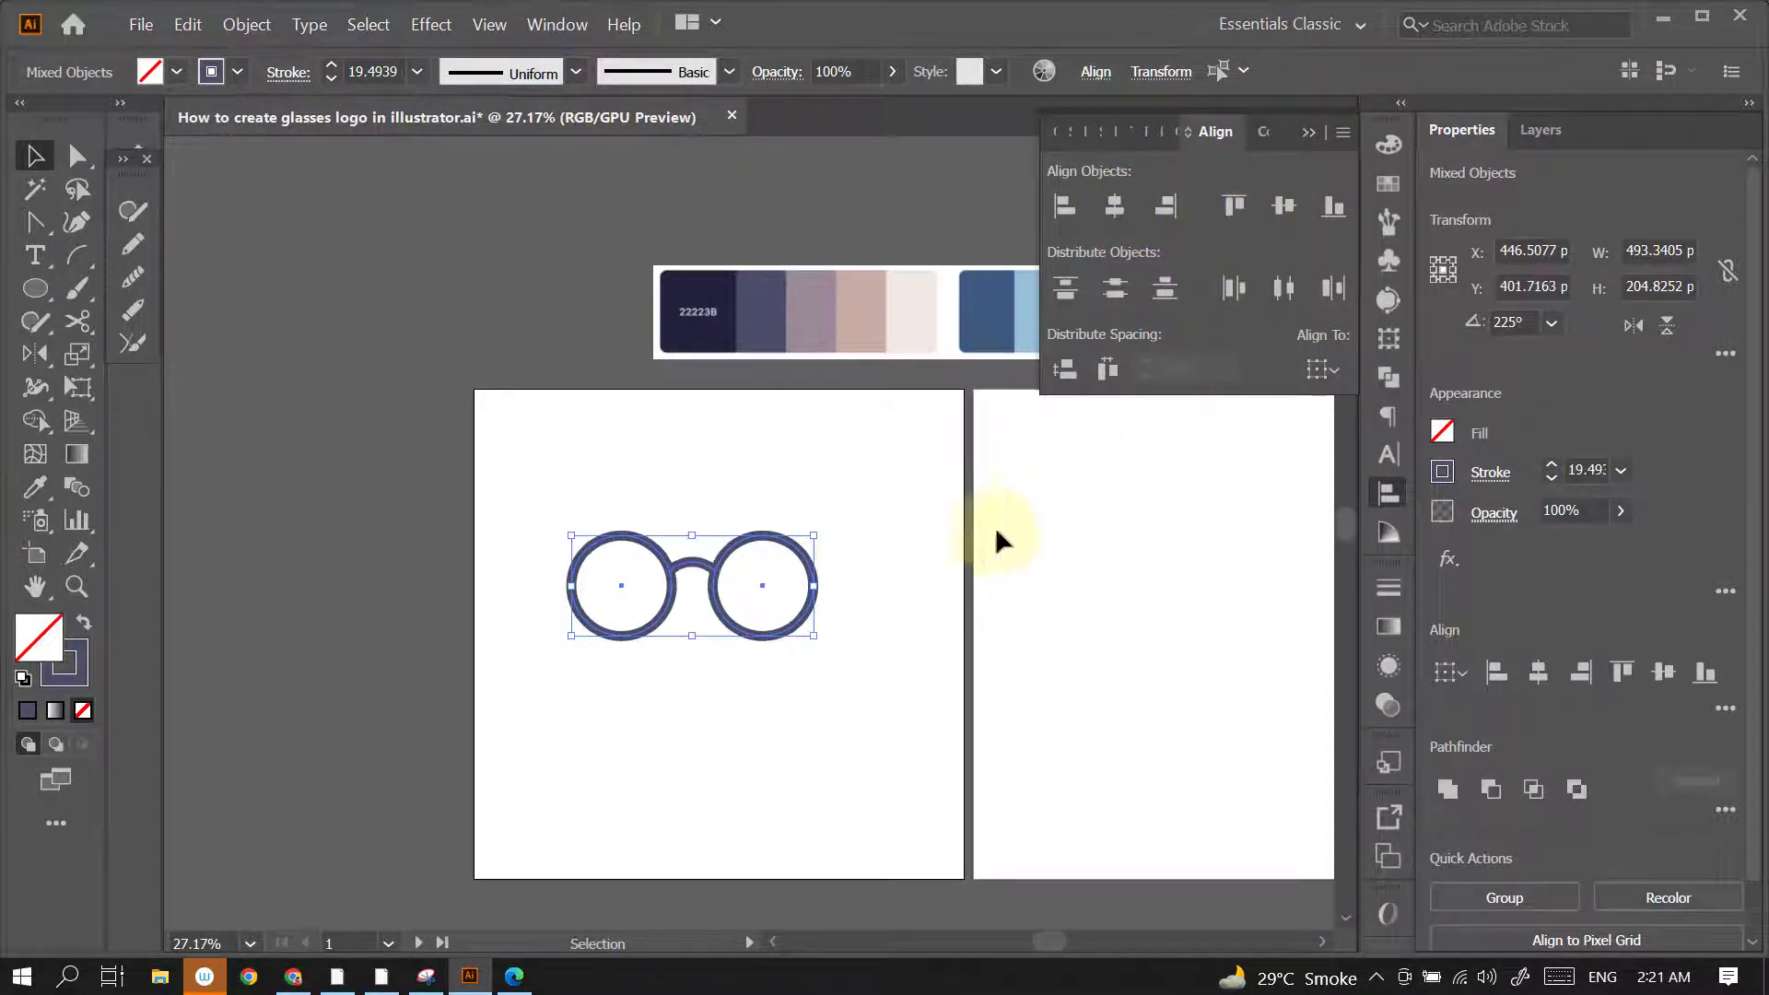
click(1113, 207)
click(1308, 132)
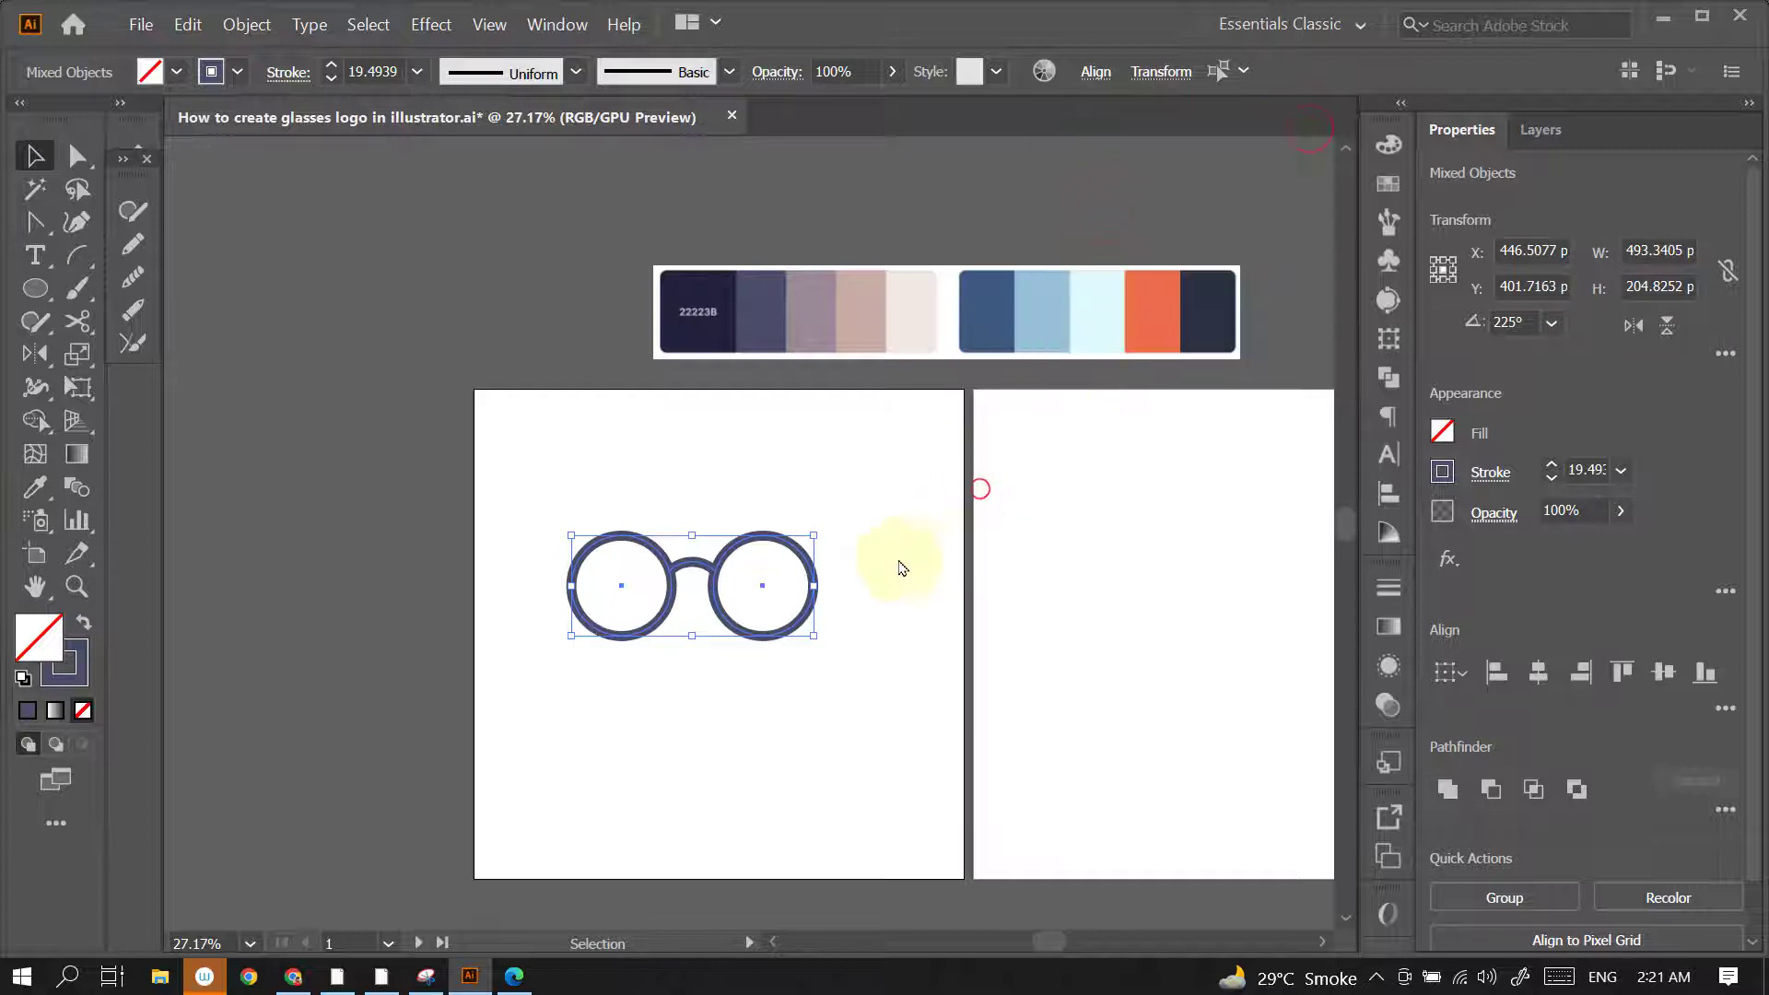
scroll(861, 565, up, 1)
scroll(936, 549, up, 1)
click(1037, 496)
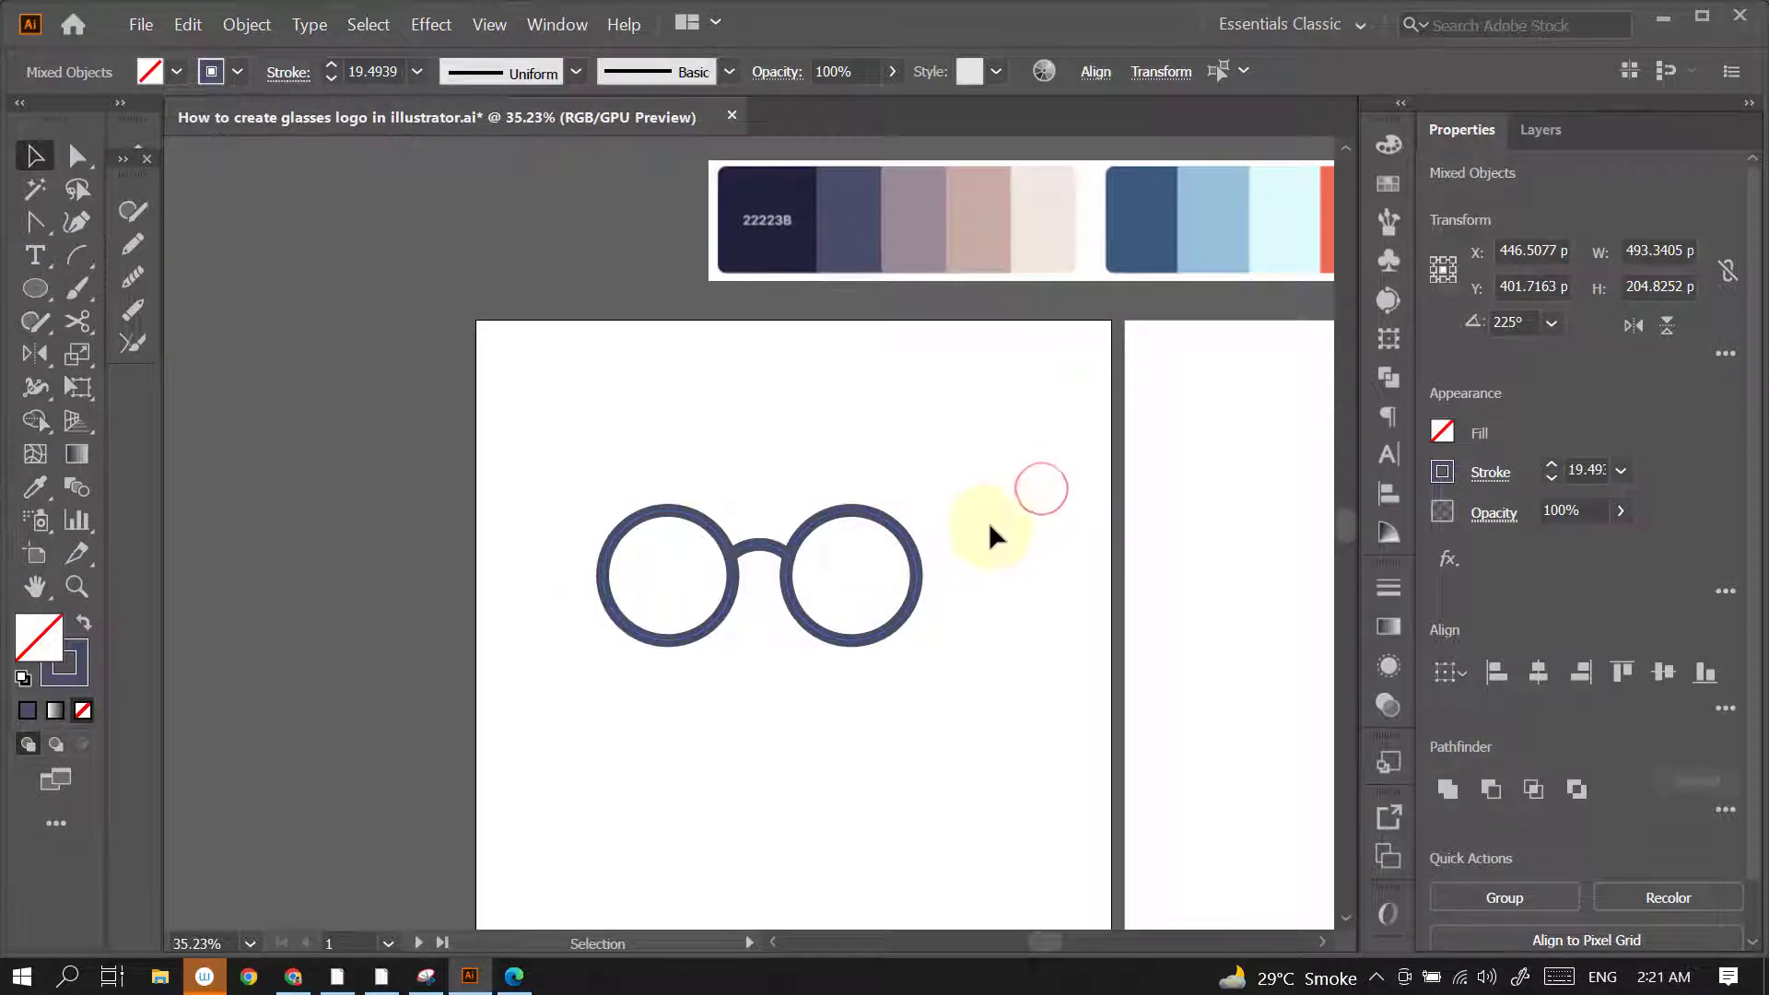
drag(988, 521, 865, 522)
Draw a small rounded rectangle on the artboard
click(37, 291)
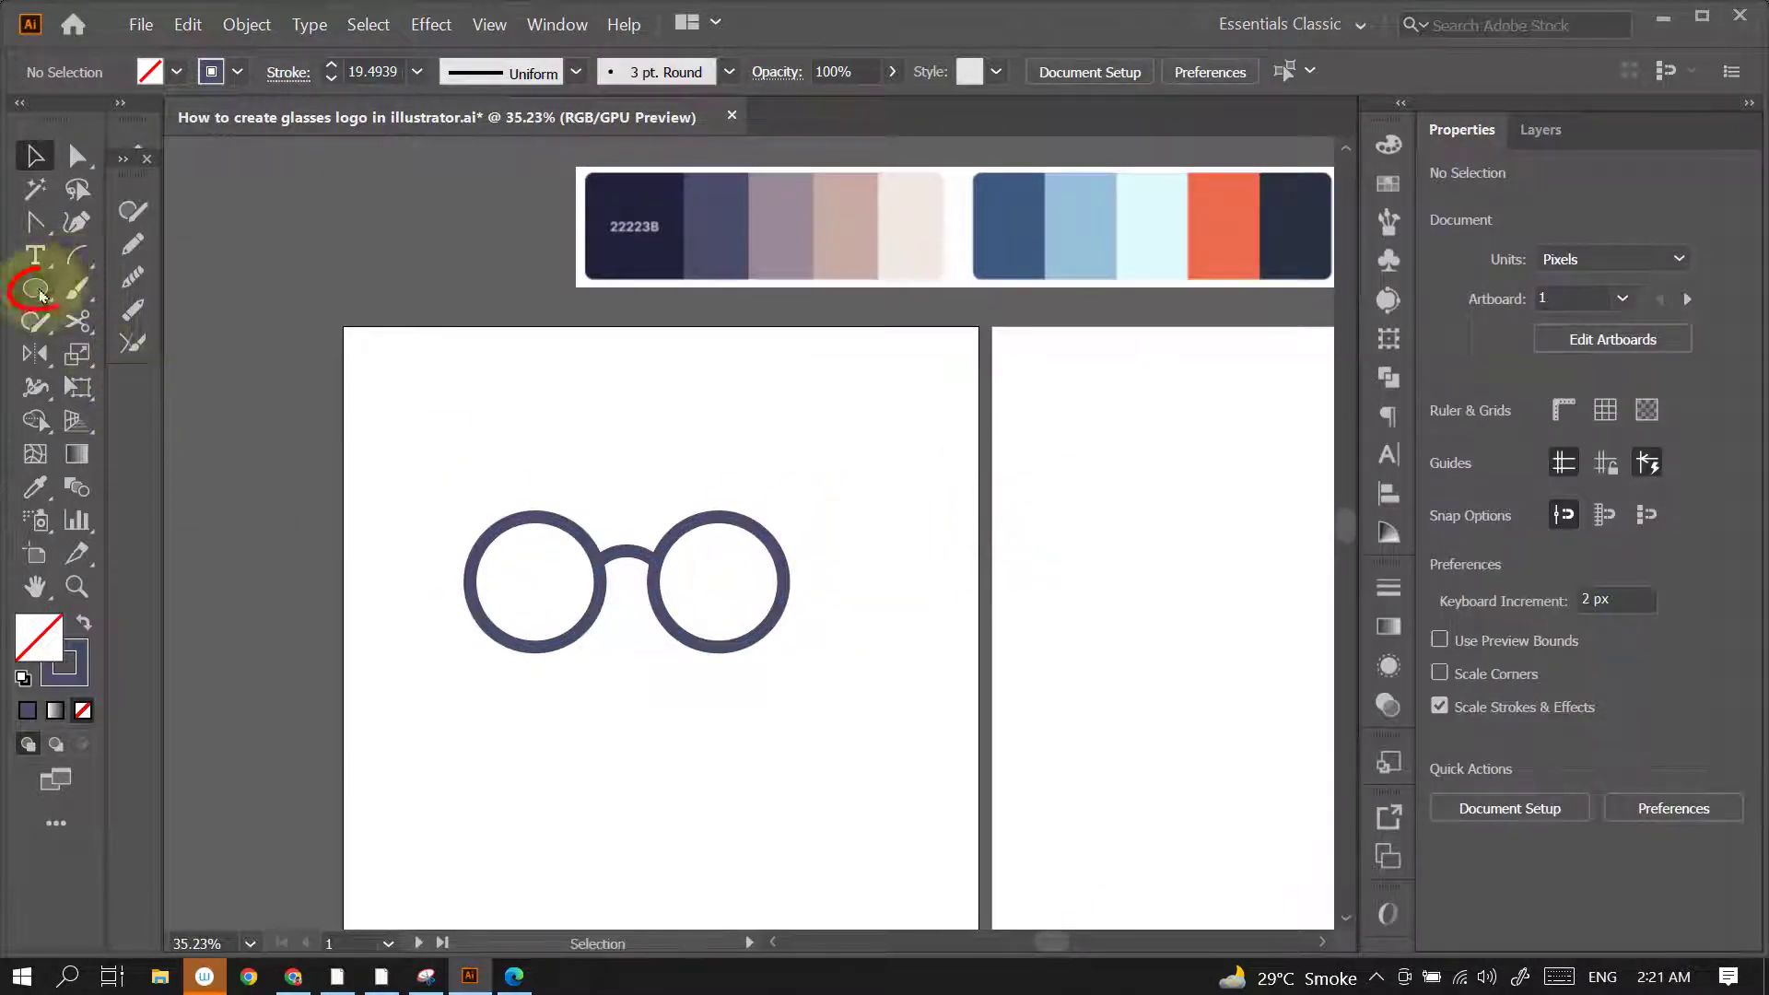
drag(41, 294, 154, 313)
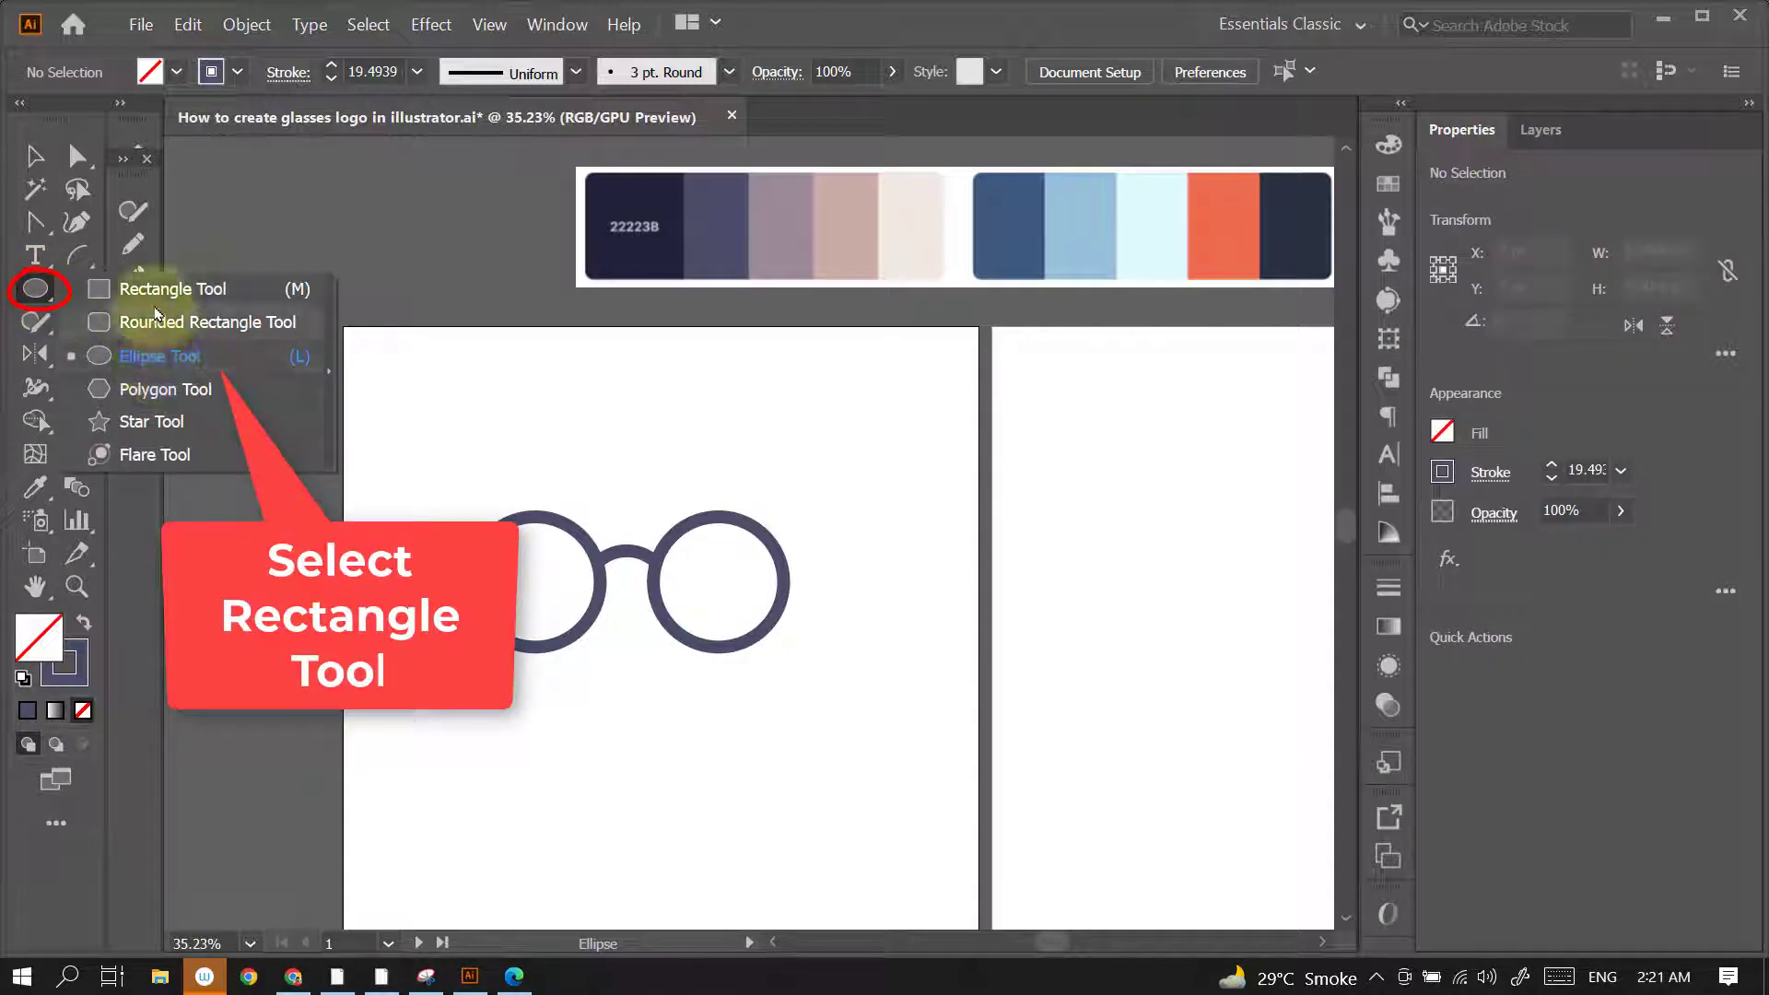
click(156, 320)
drag(818, 553, 847, 589)
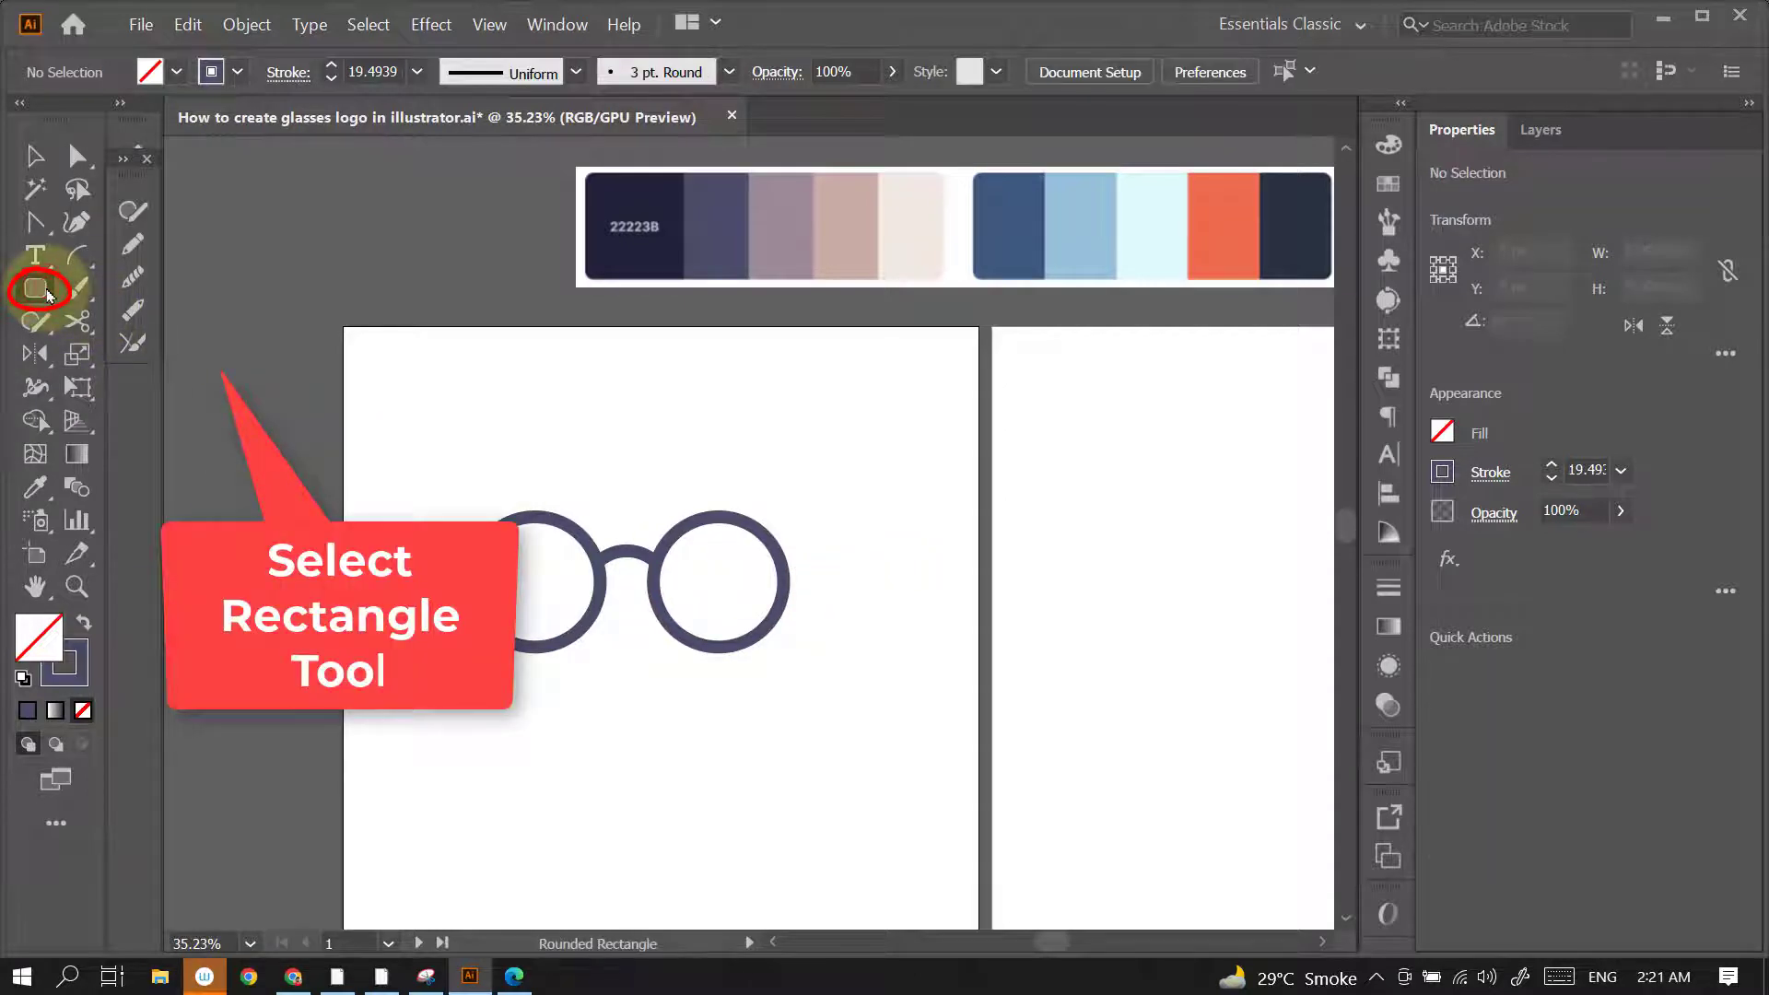
Draw a small rectangle right of the glasses with a solid fill and no outline
drag(48, 294, 117, 293)
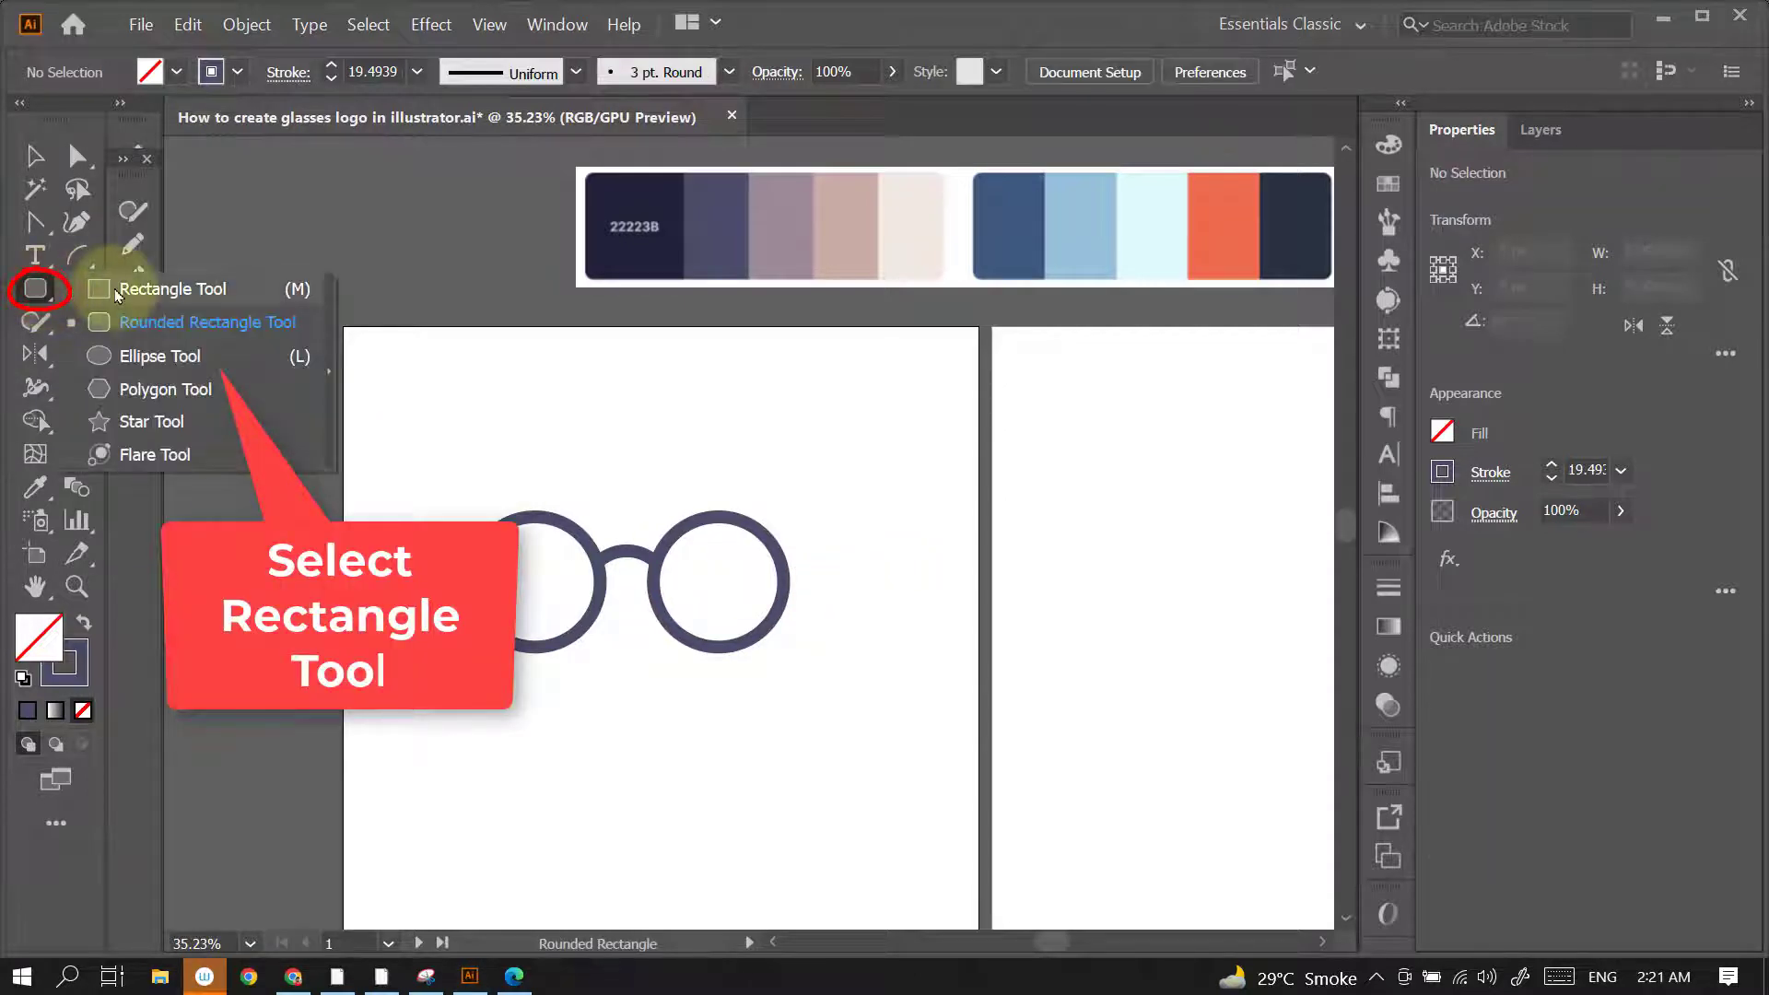
click(117, 293)
mouse_move(805, 555)
mouse_down()
mouse_move(829, 588)
mouse_move(922, 564)
mouse_up()
key(ctrl+space)
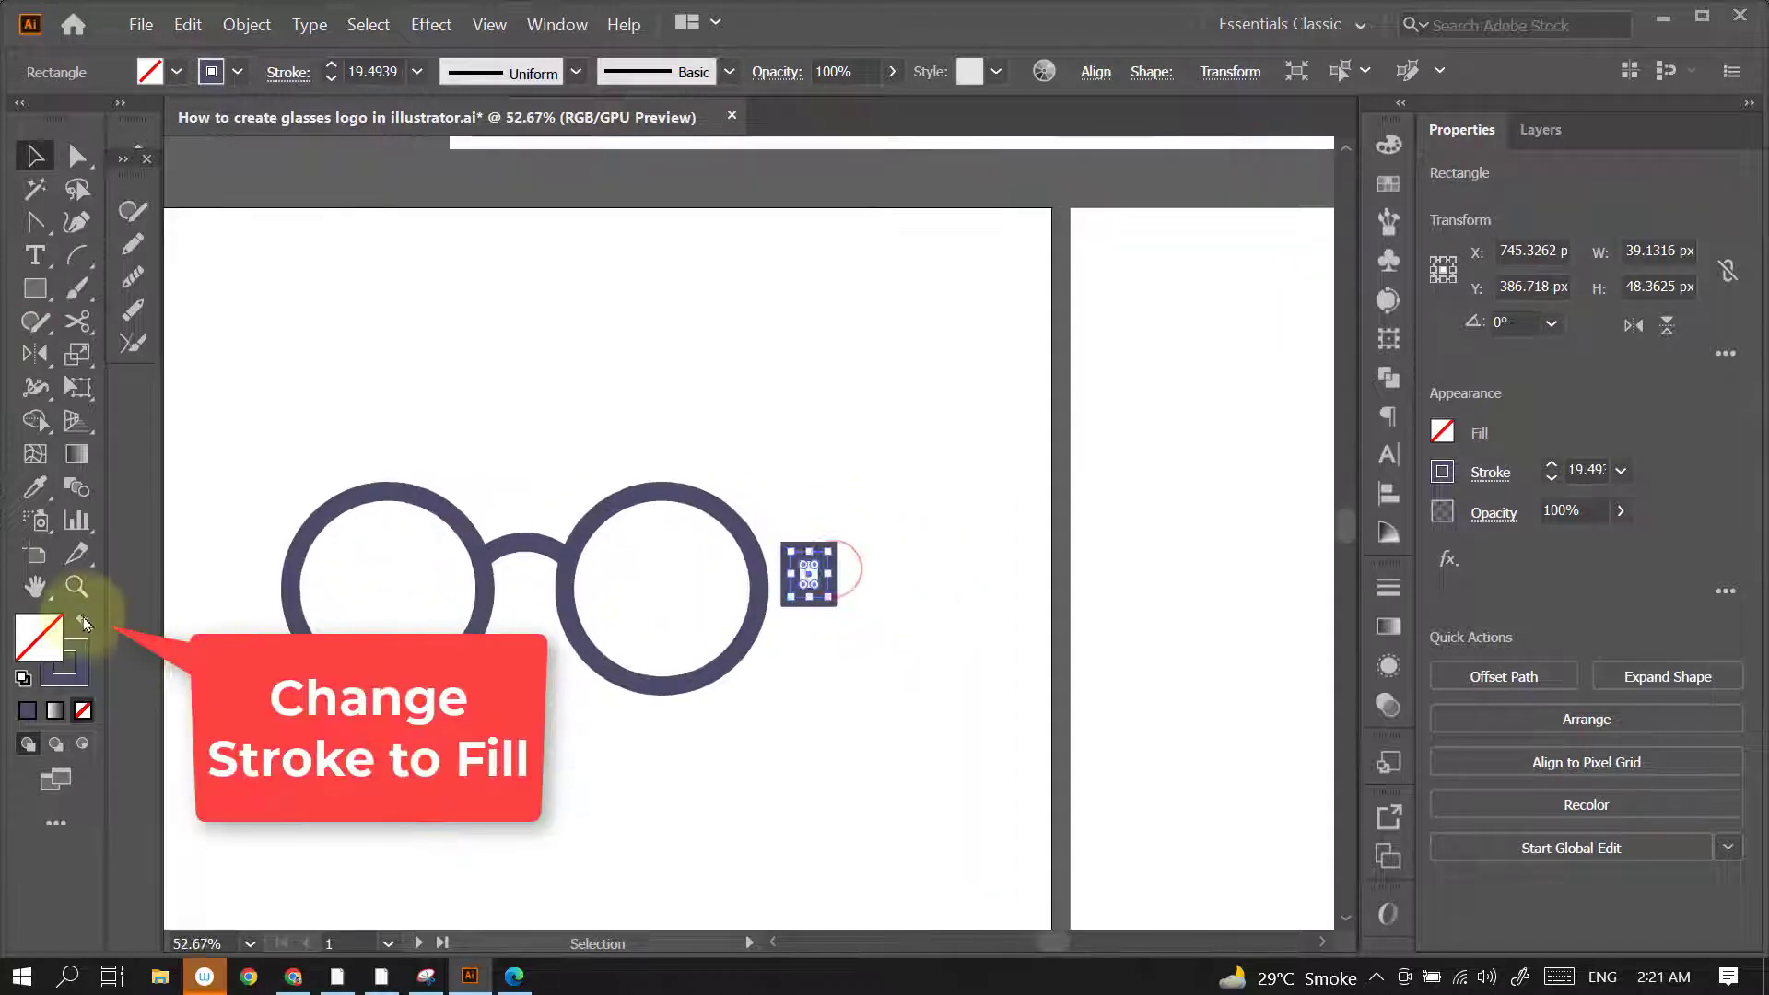
click(84, 623)
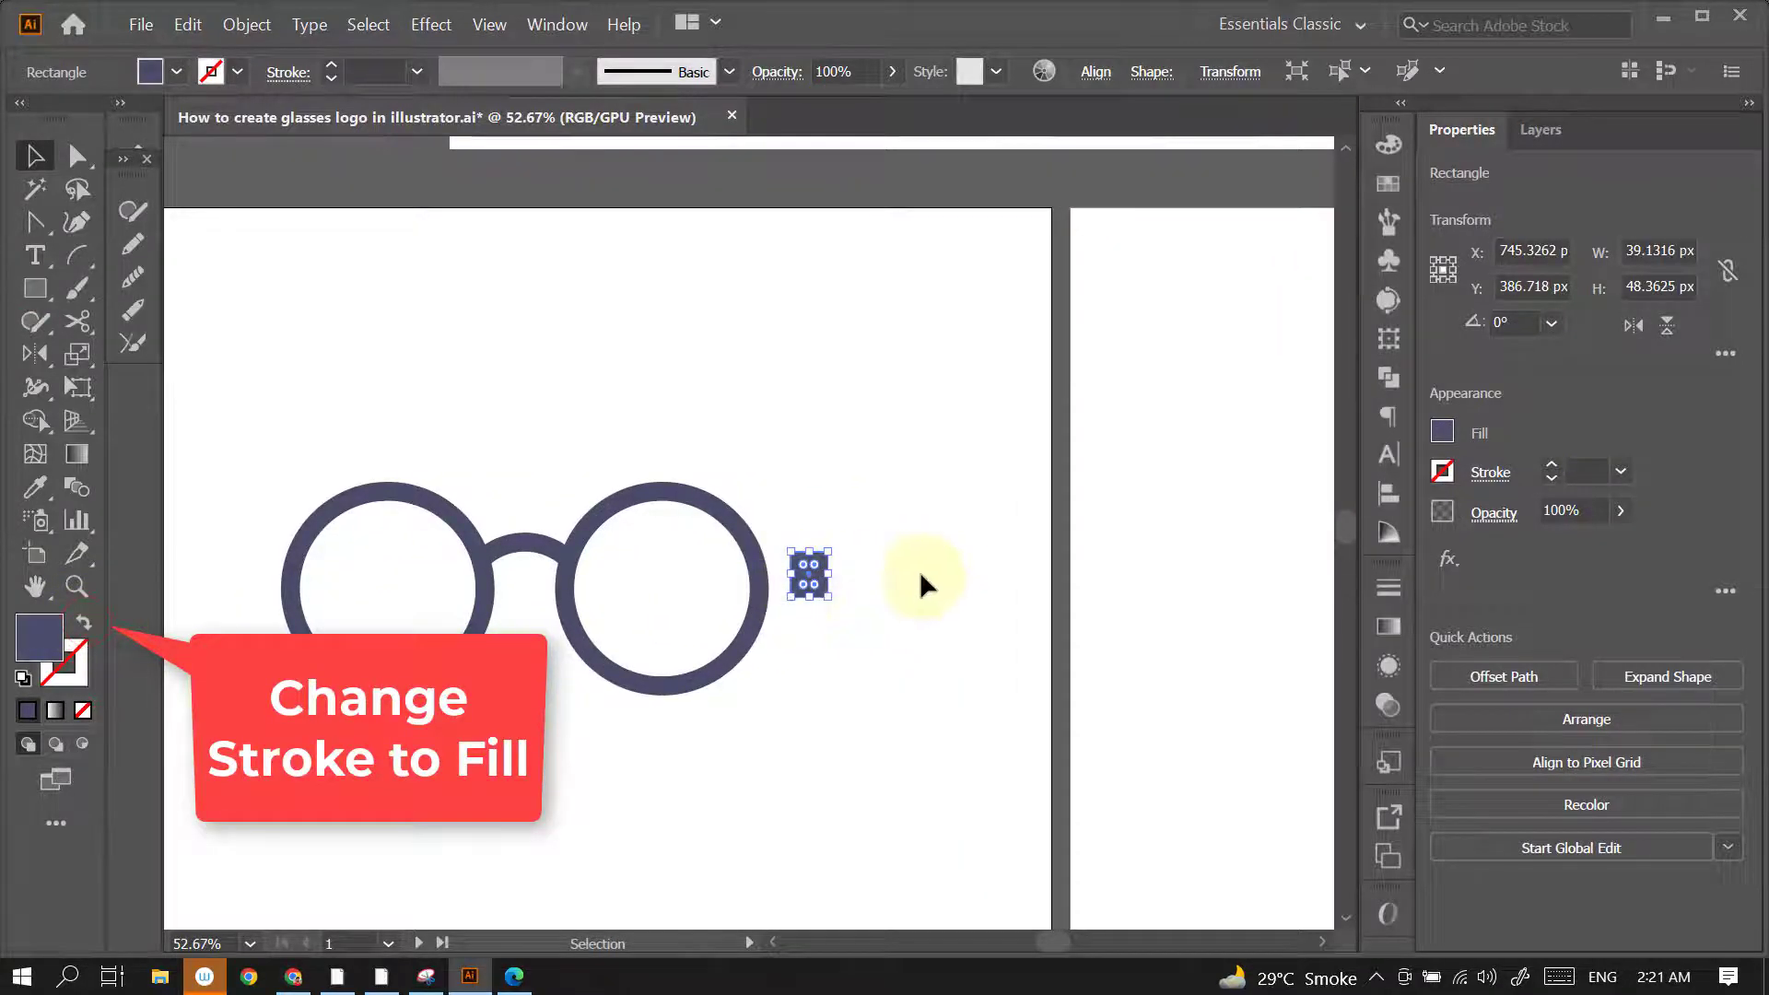
Taper the rectangle by nudging its top-right corner down and bottom-right corner up
click(948, 549)
drag(849, 572, 825, 580)
key(a)
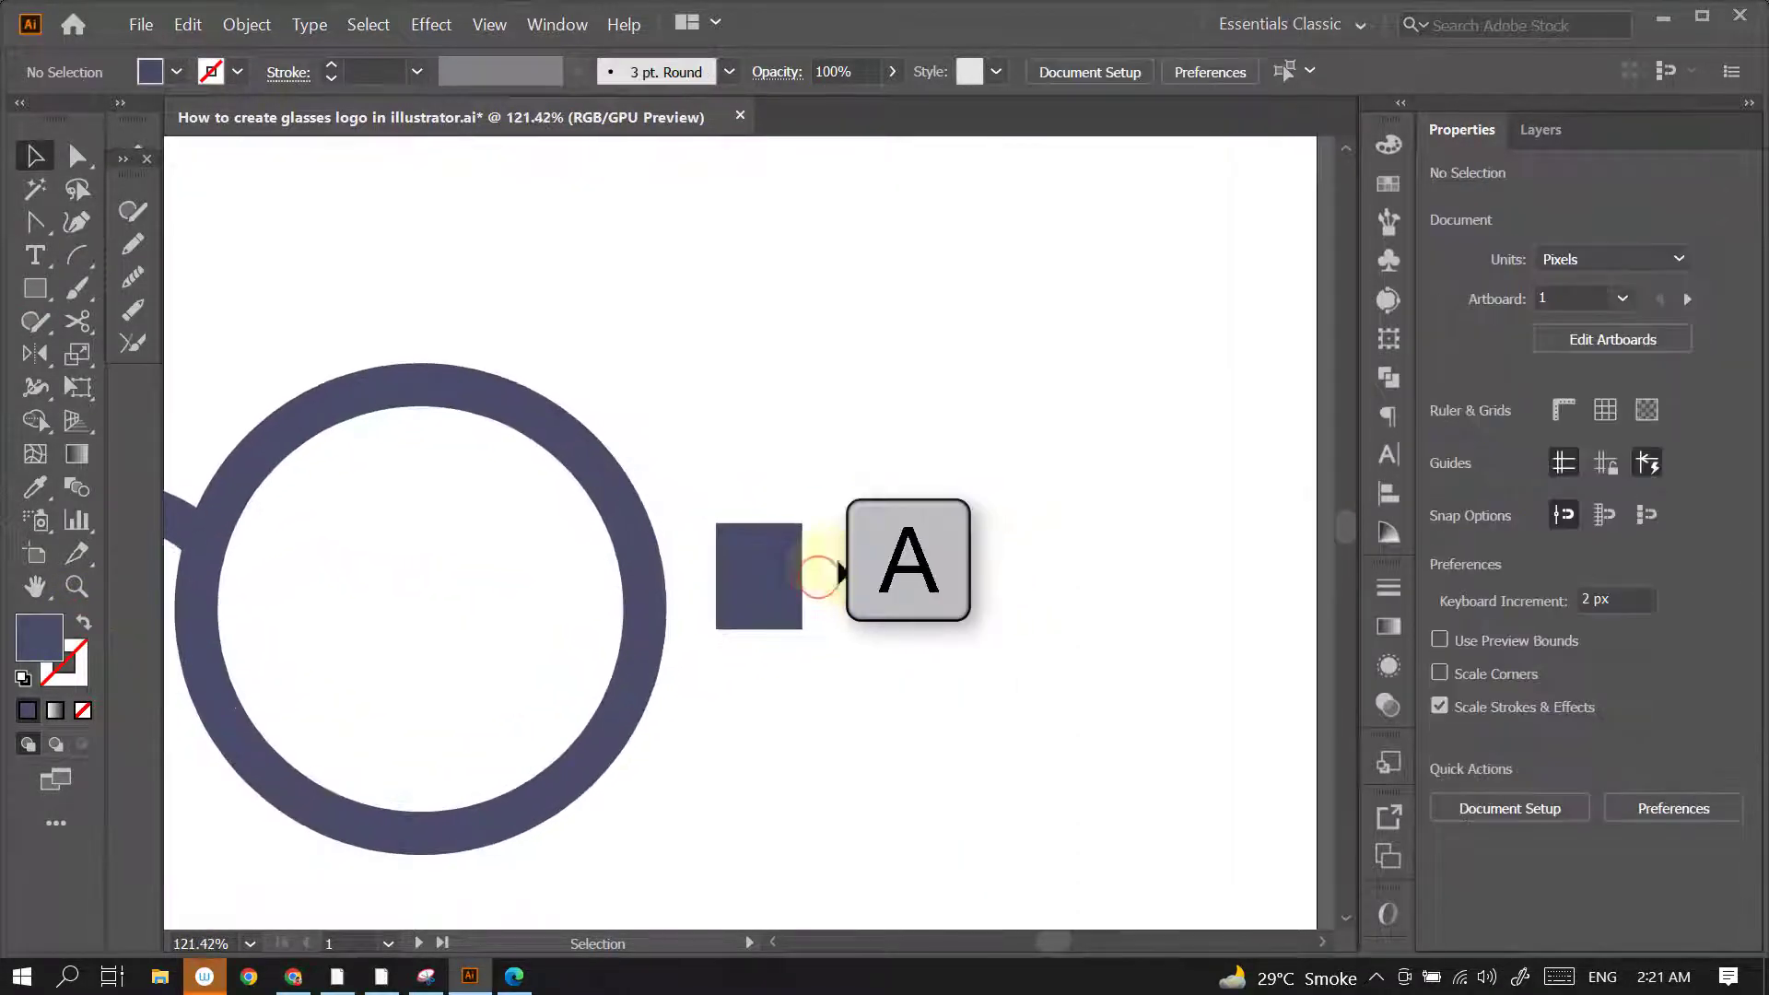
drag(789, 506, 827, 559)
key(Down)
key(Down)
key(Down)
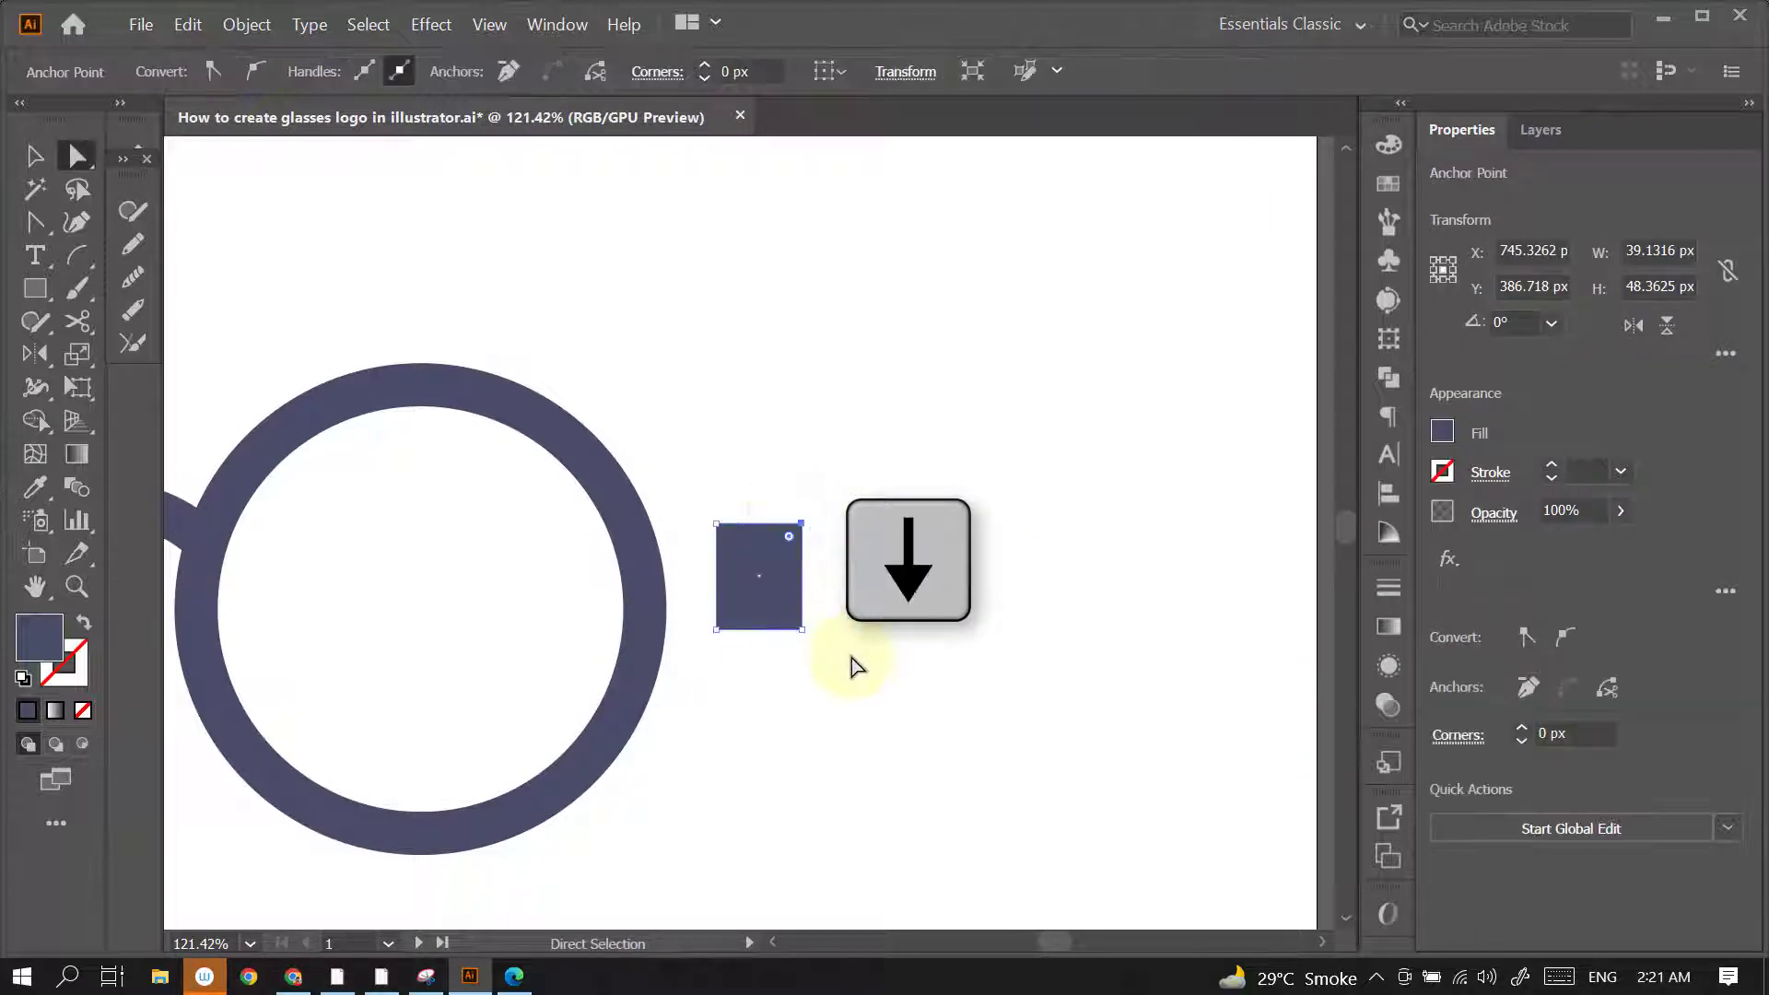
click(792, 646)
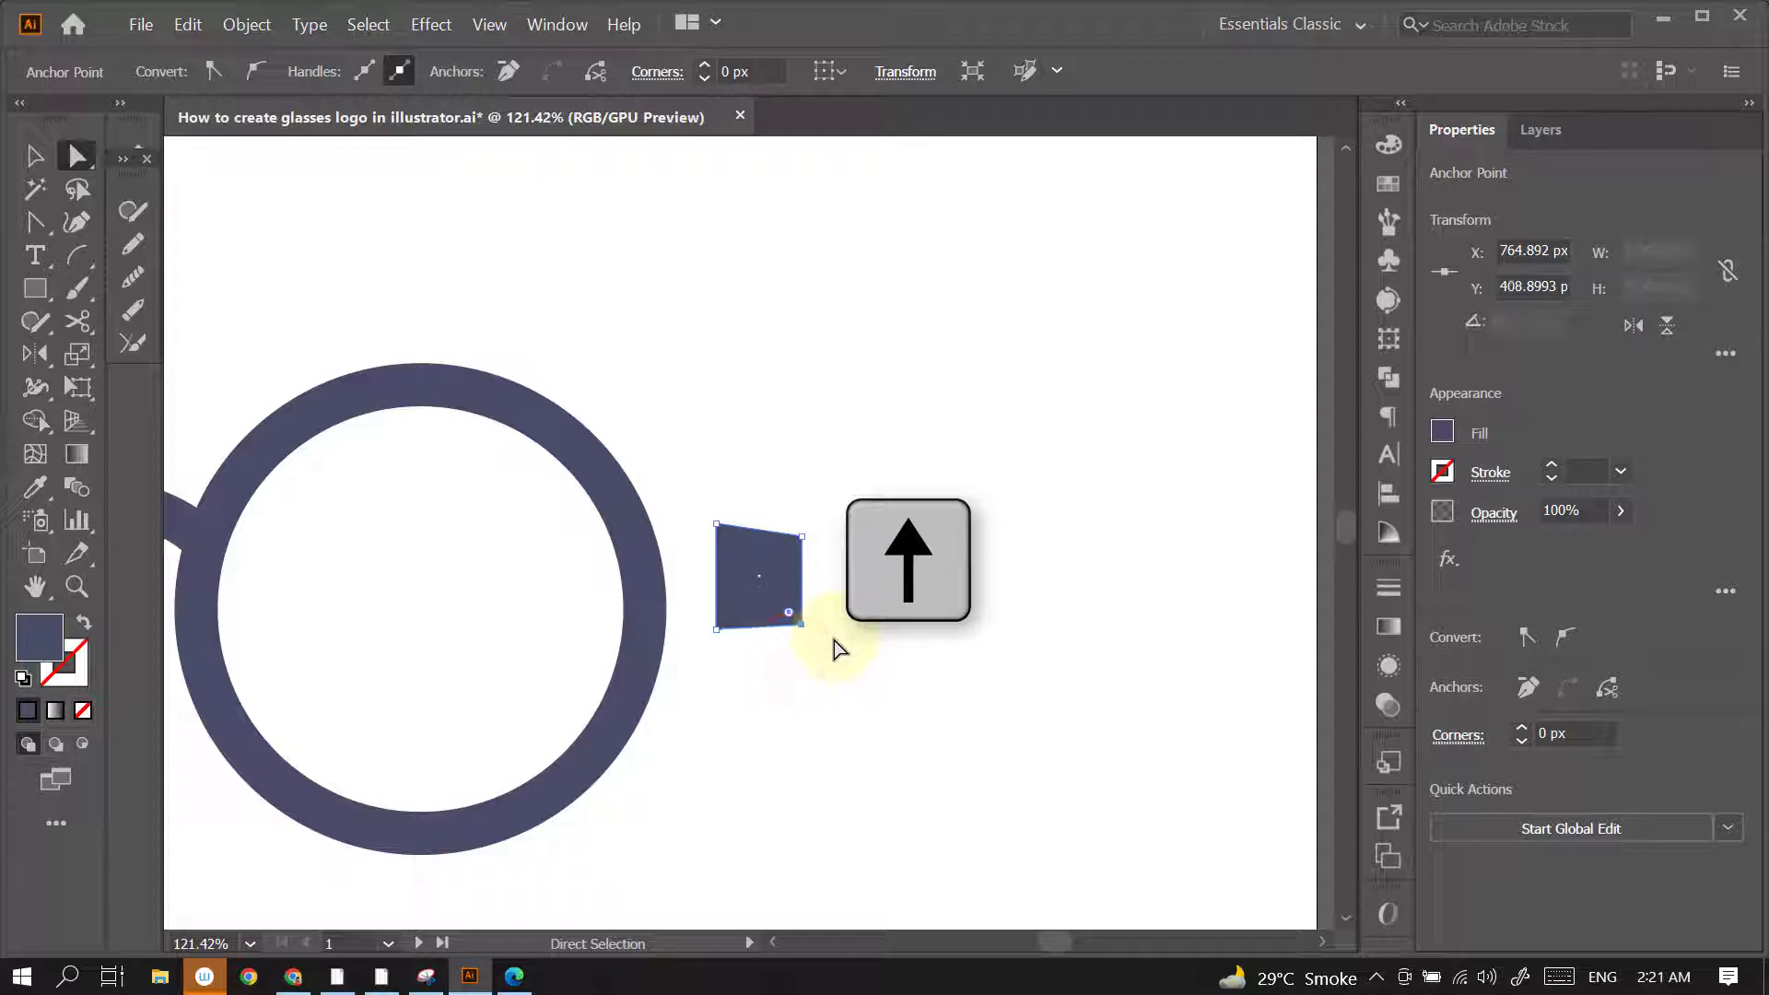
key(Up)
Shrink the tapered piece to 27.8 × 38.5 px and snap it against the right lens rim
click(35, 156)
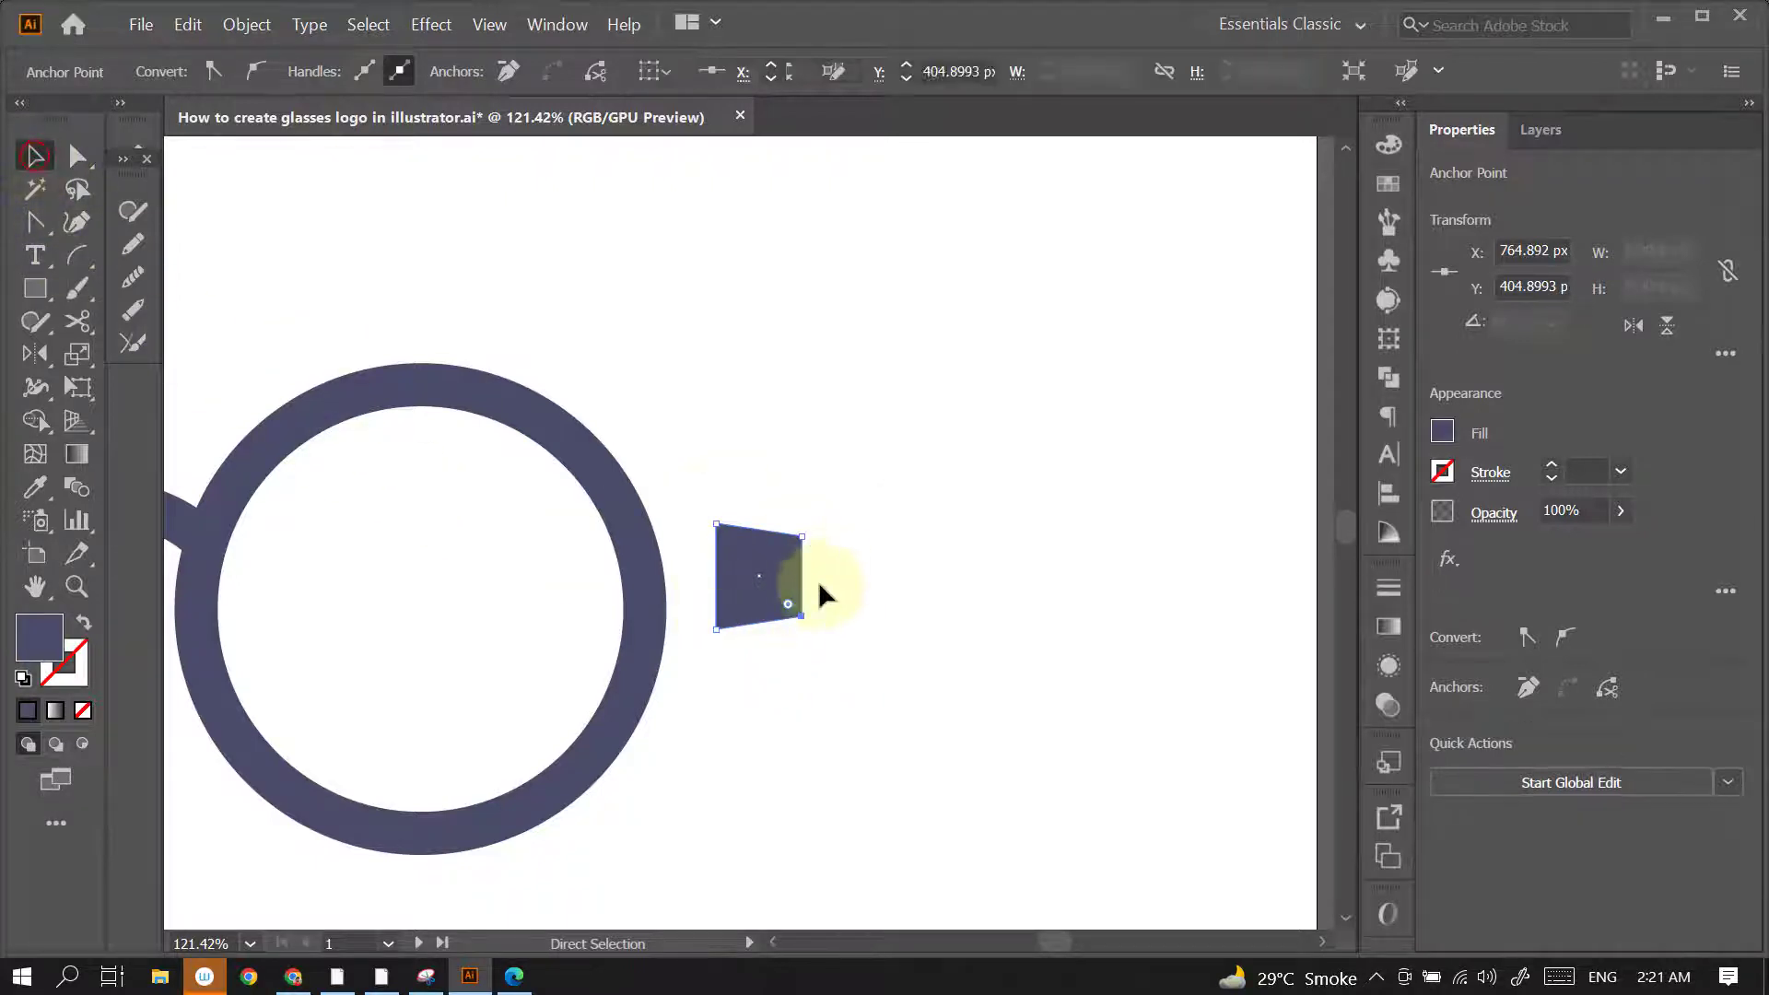
click(710, 481)
click(798, 582)
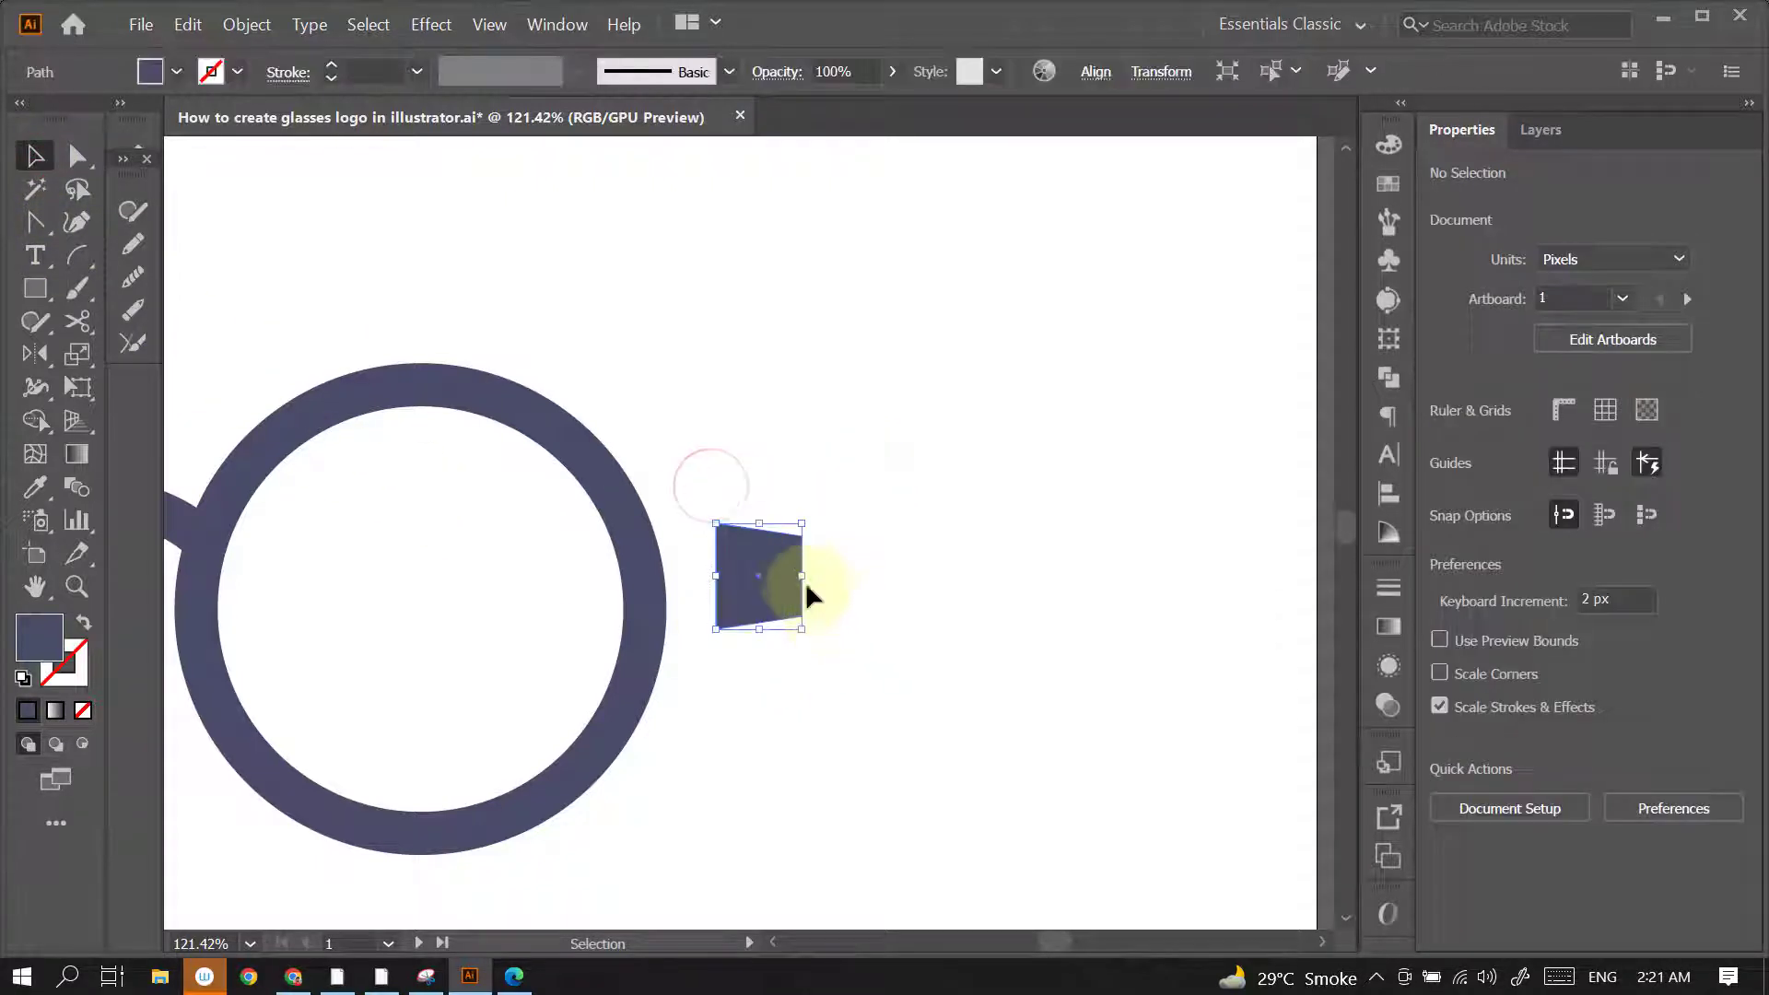
mouse_move(803, 575)
mouse_down()
mouse_move(670, 610)
mouse_move(931, 556)
mouse_up()
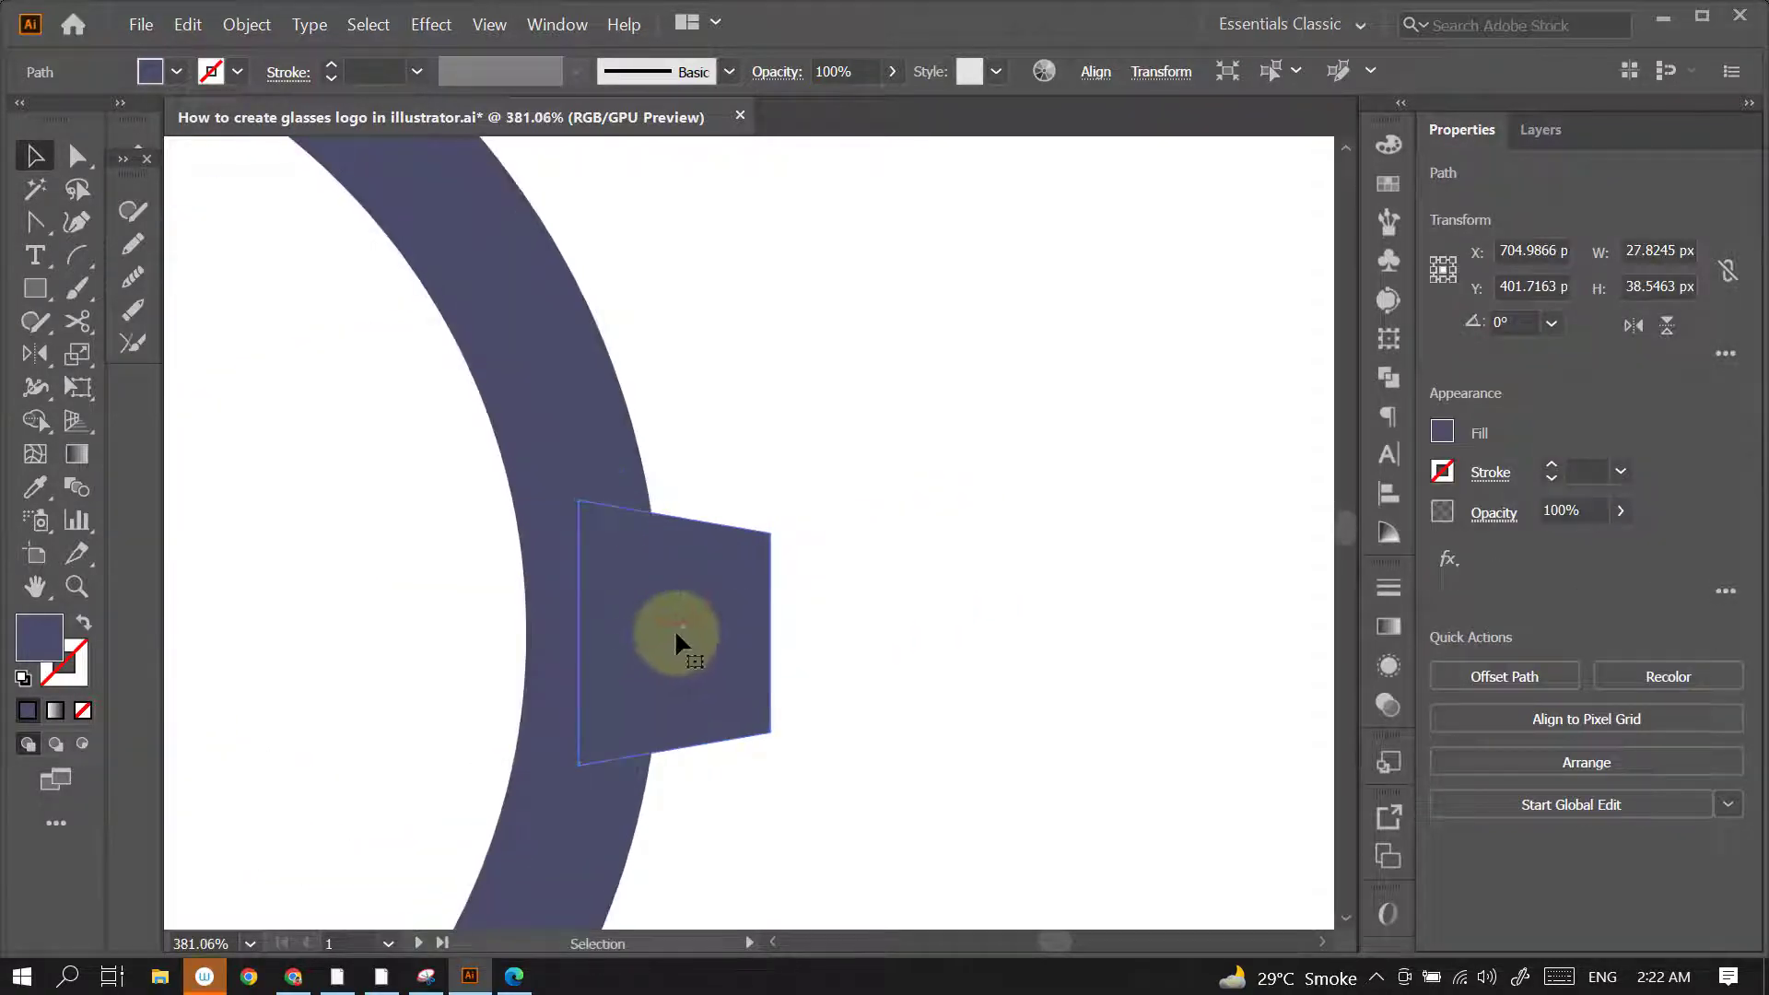
drag(674, 628, 667, 636)
click(488, 25)
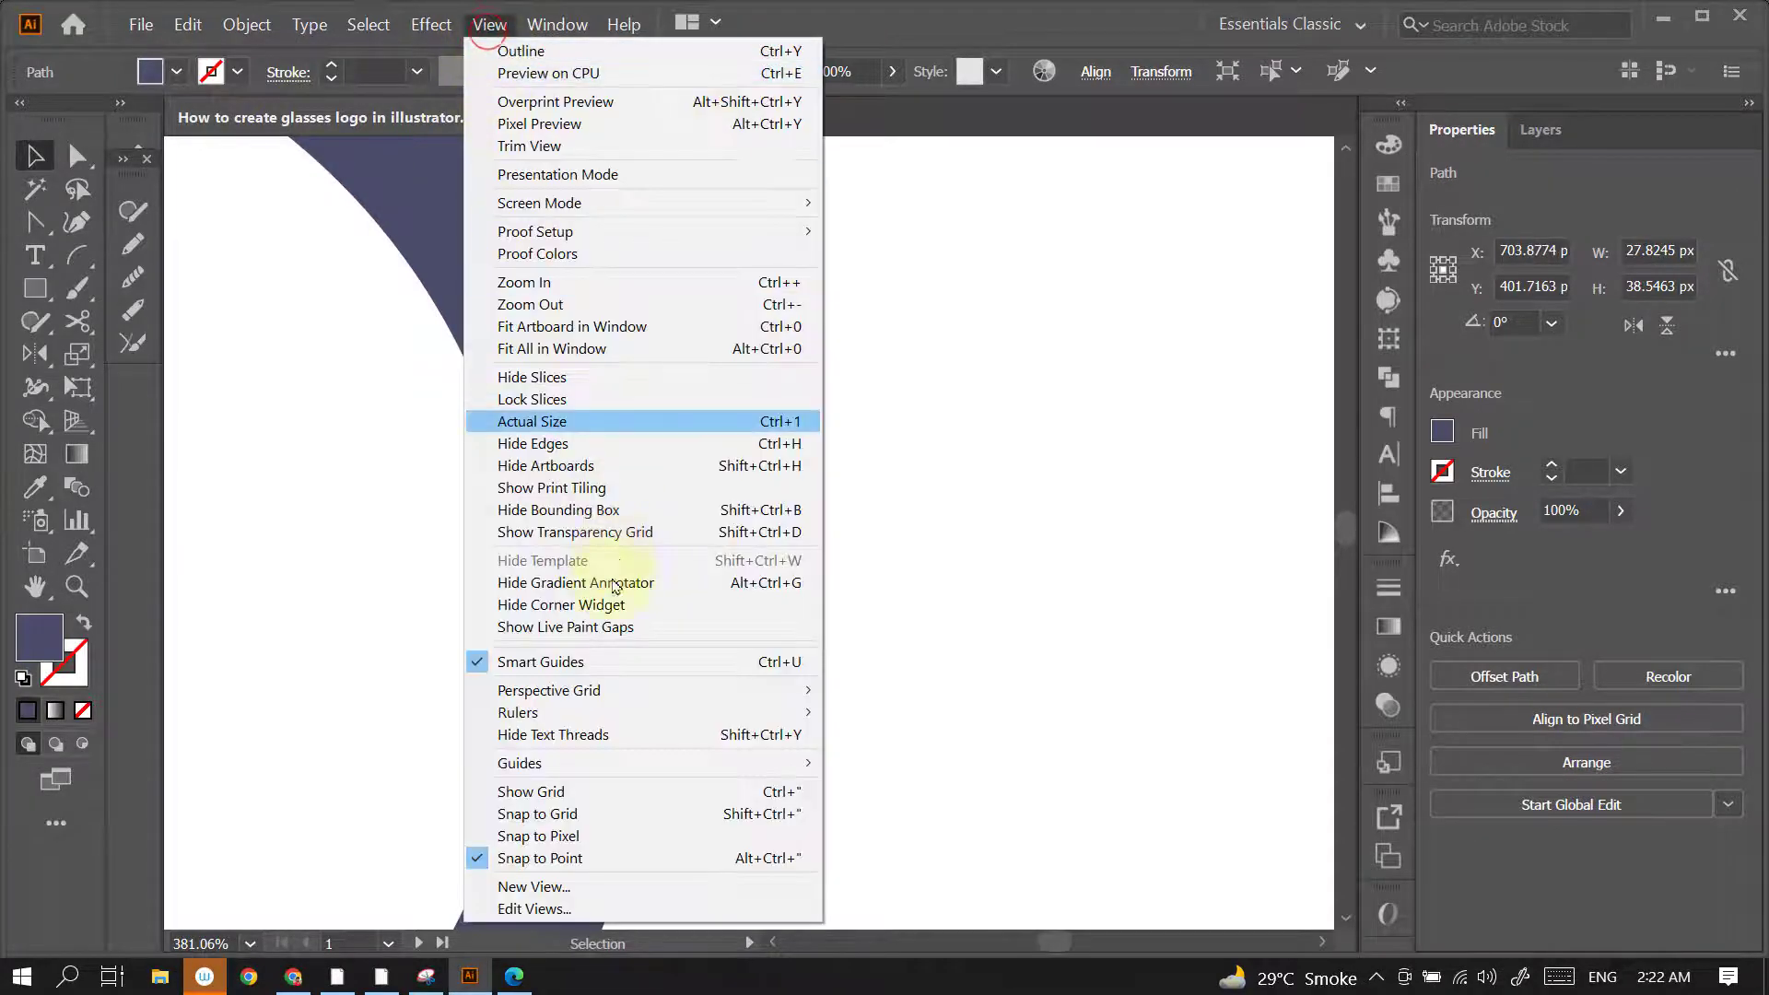
click(538, 836)
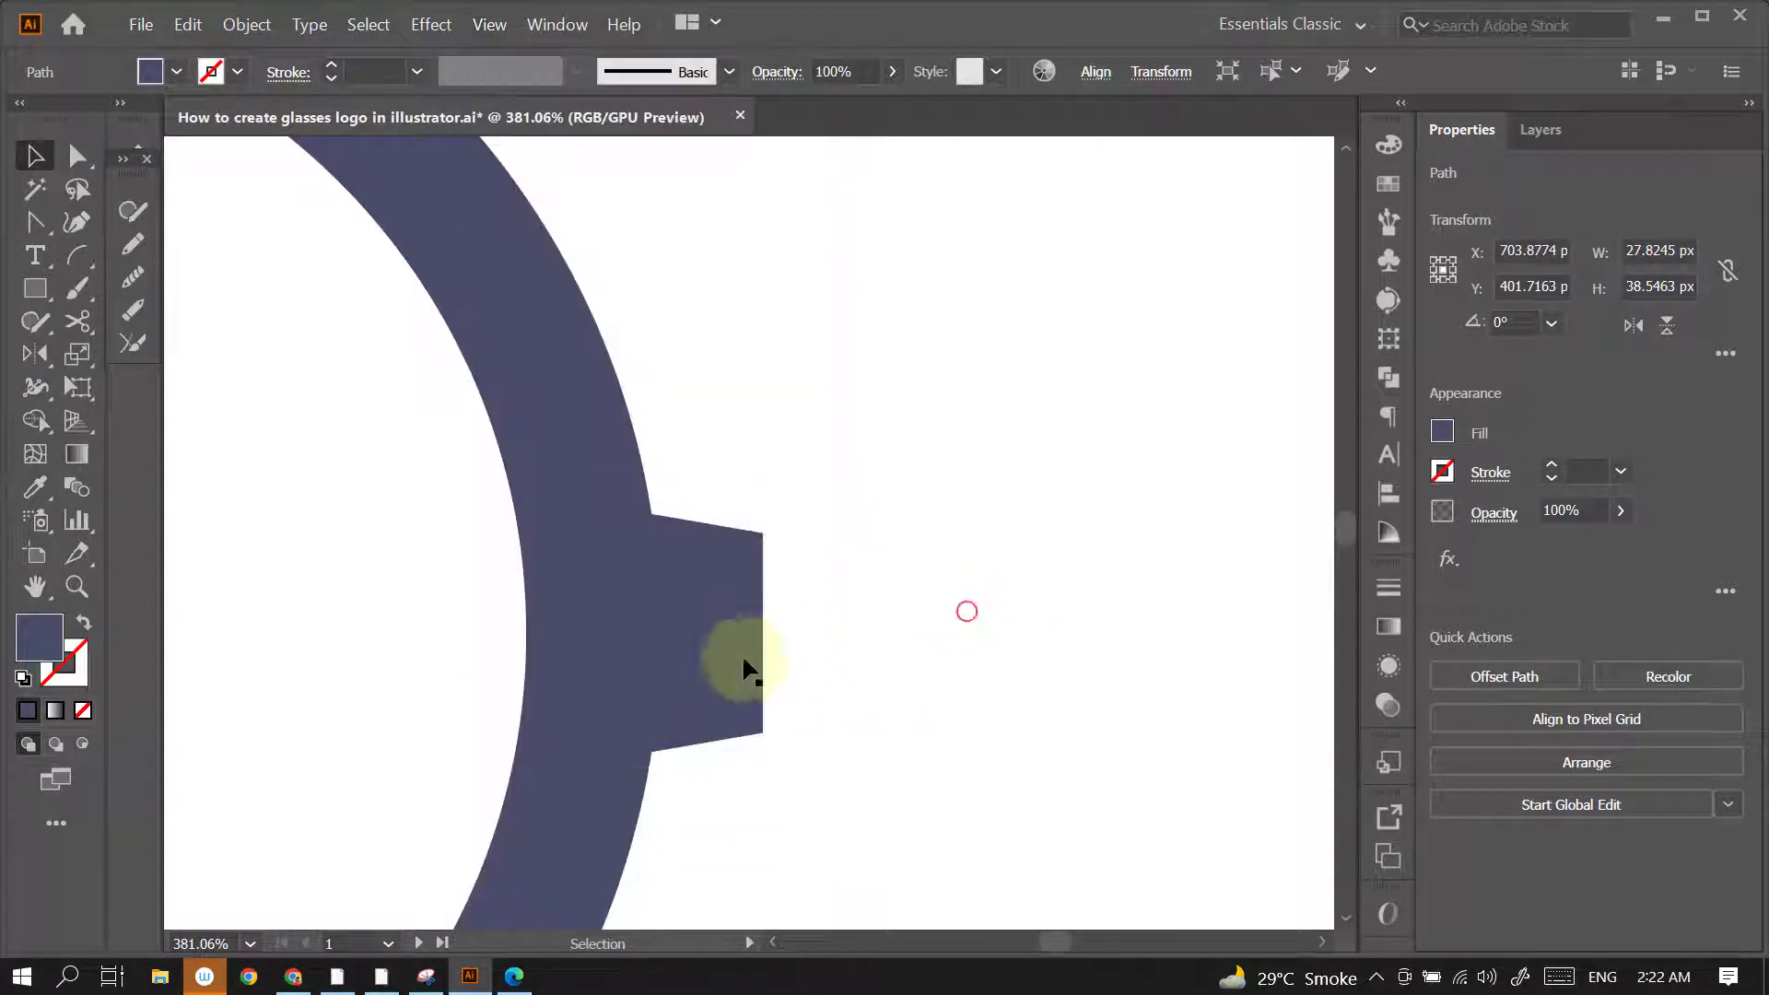
mouse_move(664, 634)
mouse_down()
mouse_move(756, 641)
mouse_move(655, 632)
mouse_up()
click(853, 584)
key(ctrl+0)
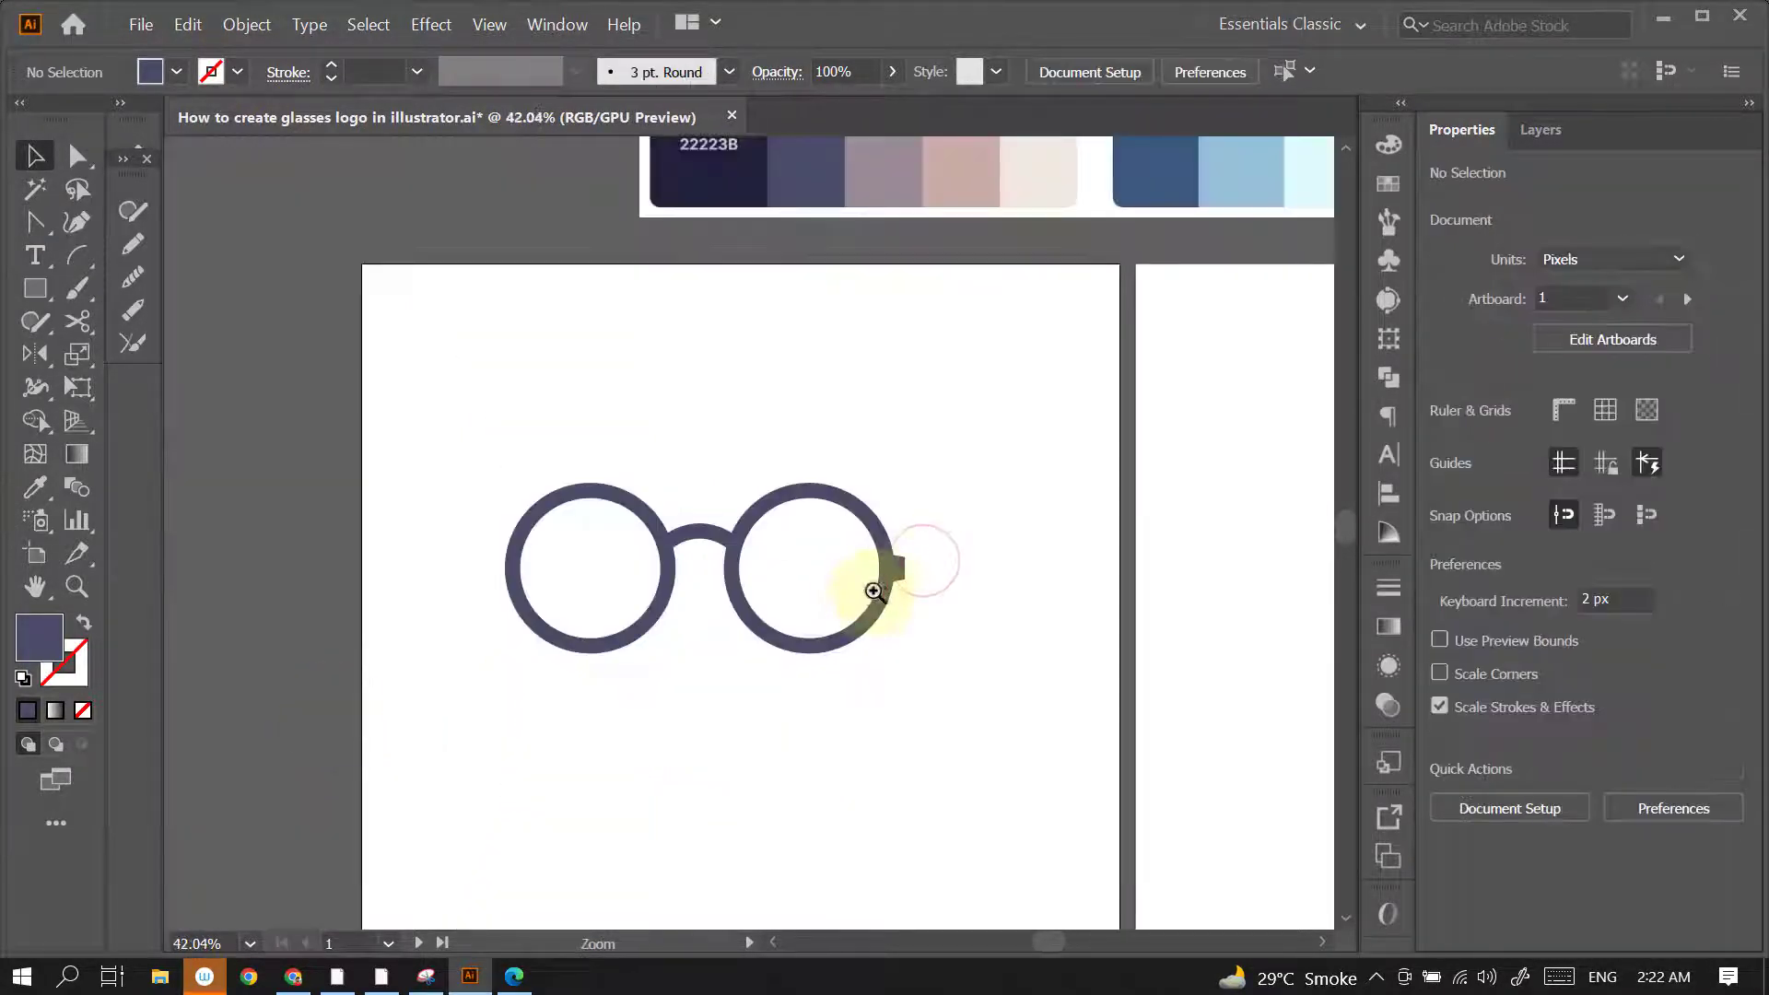
Make a vertically reflected copy of the hinge piece
click(893, 569)
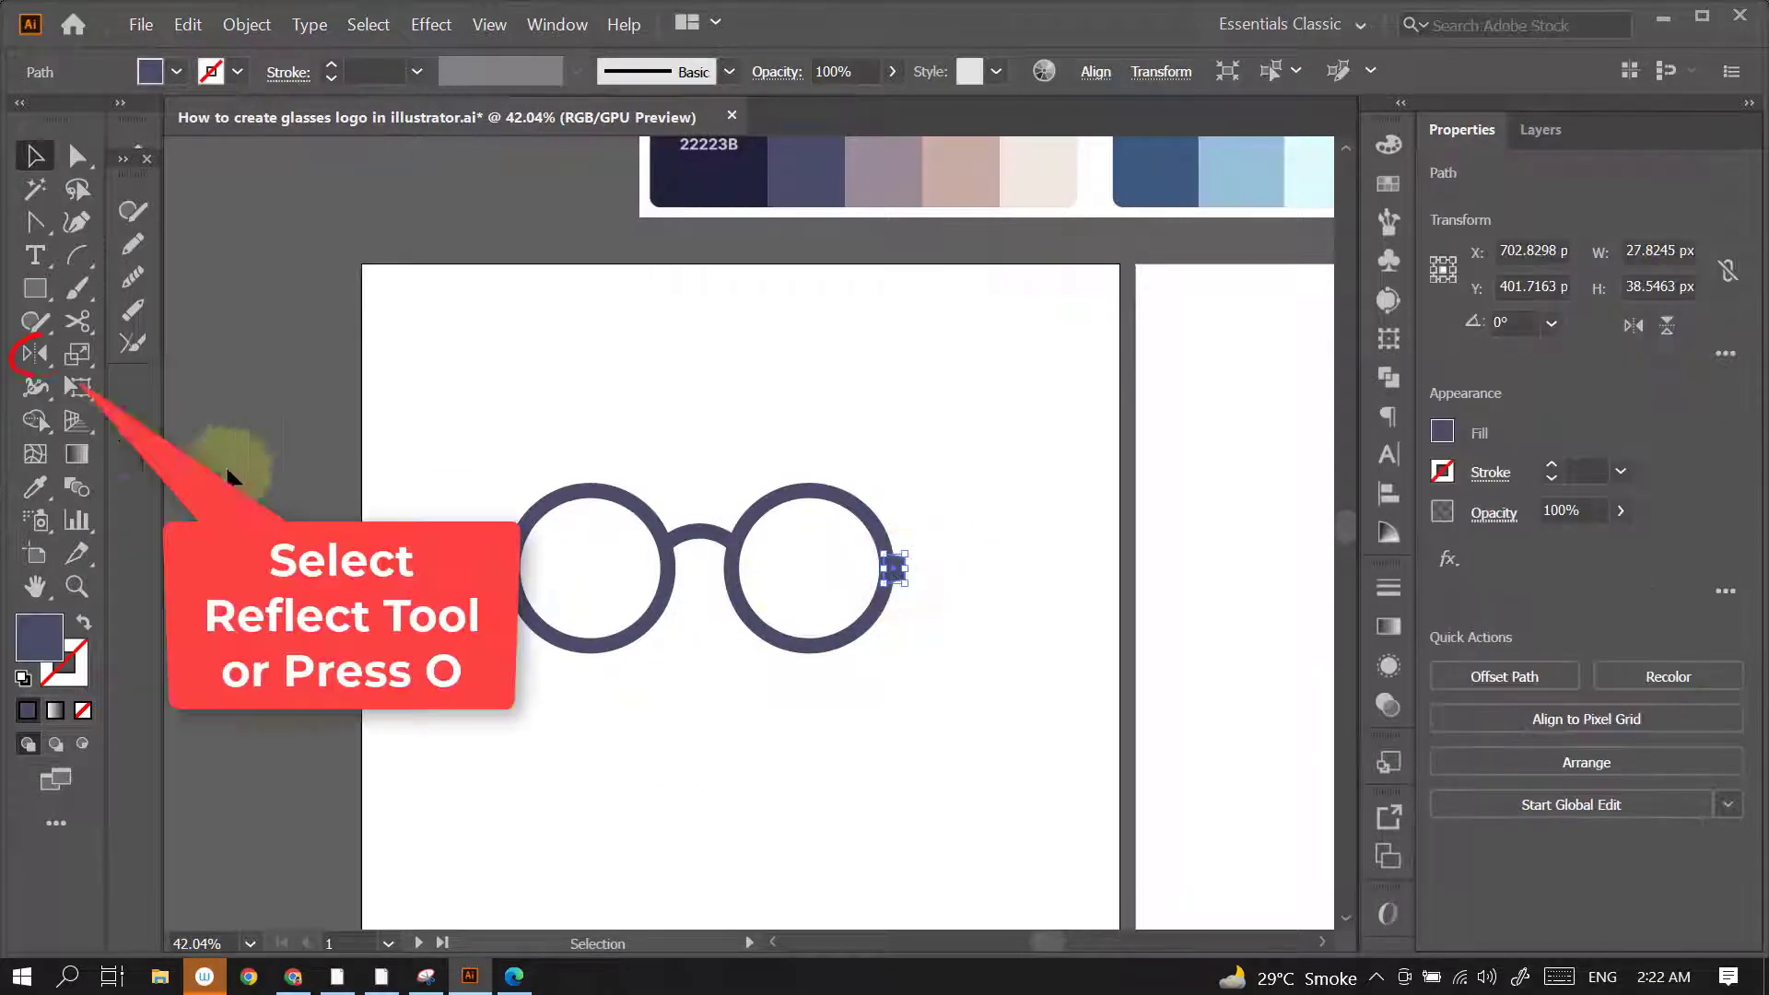
click(35, 356)
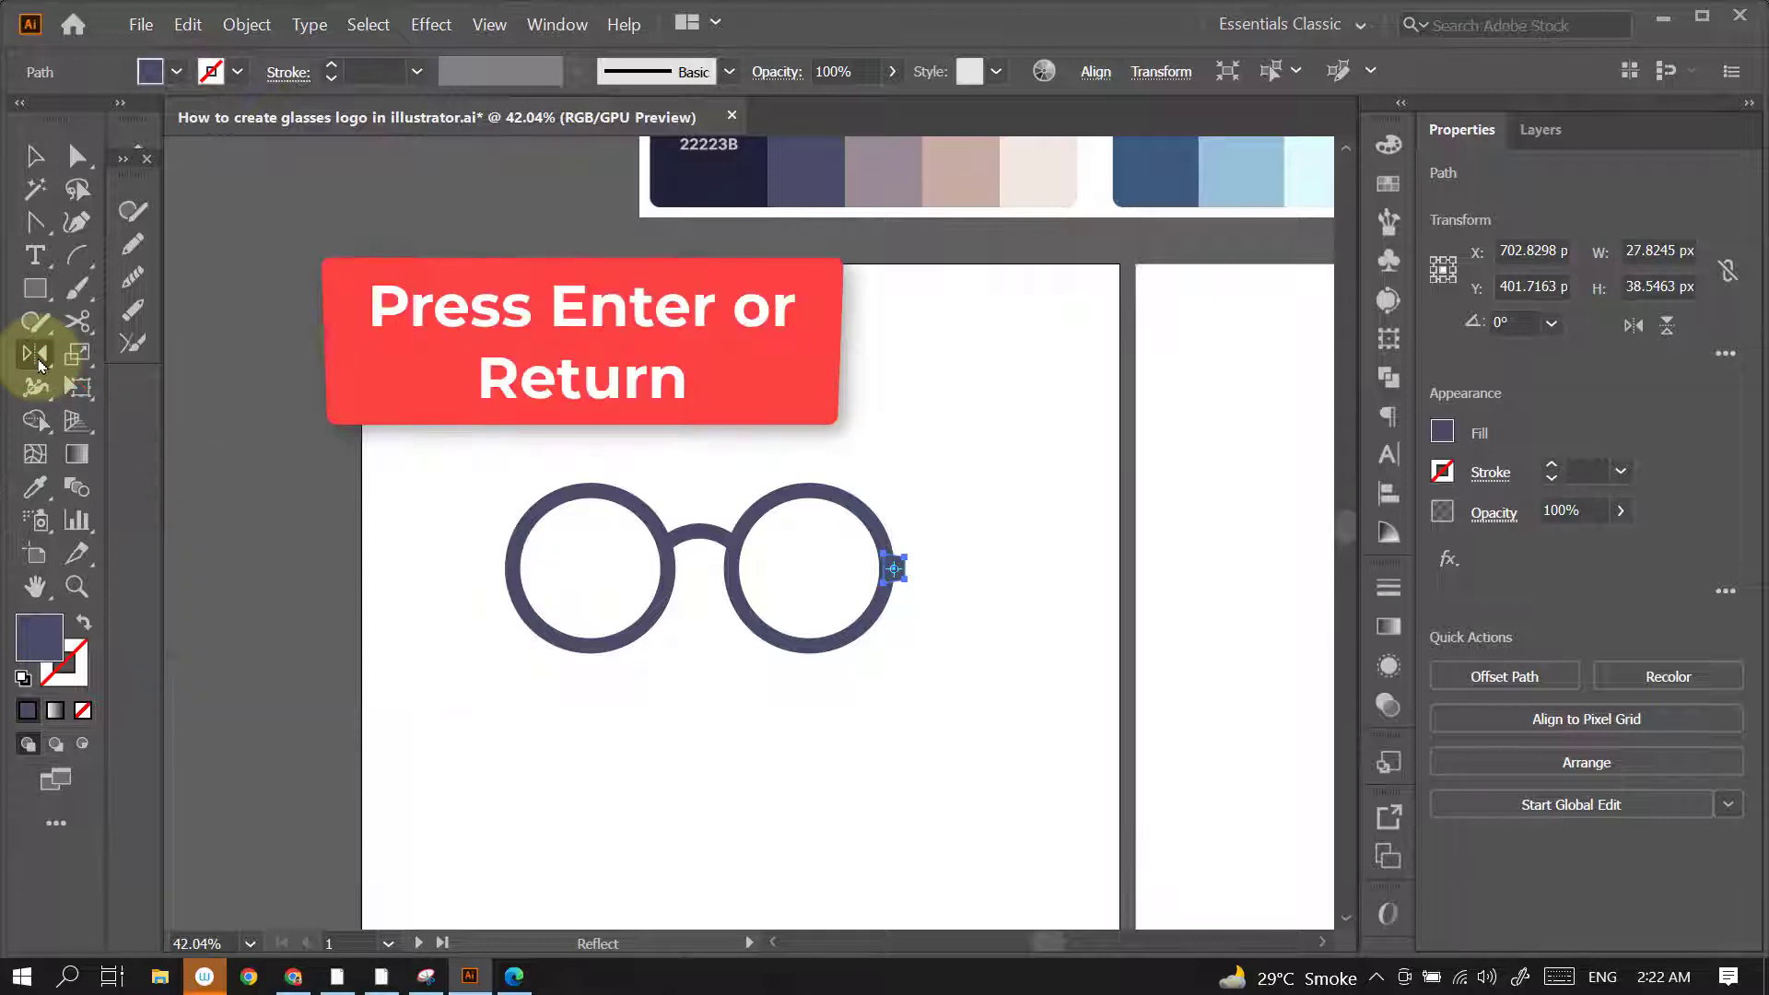
key(Return)
drag(240, 36, 533, 73)
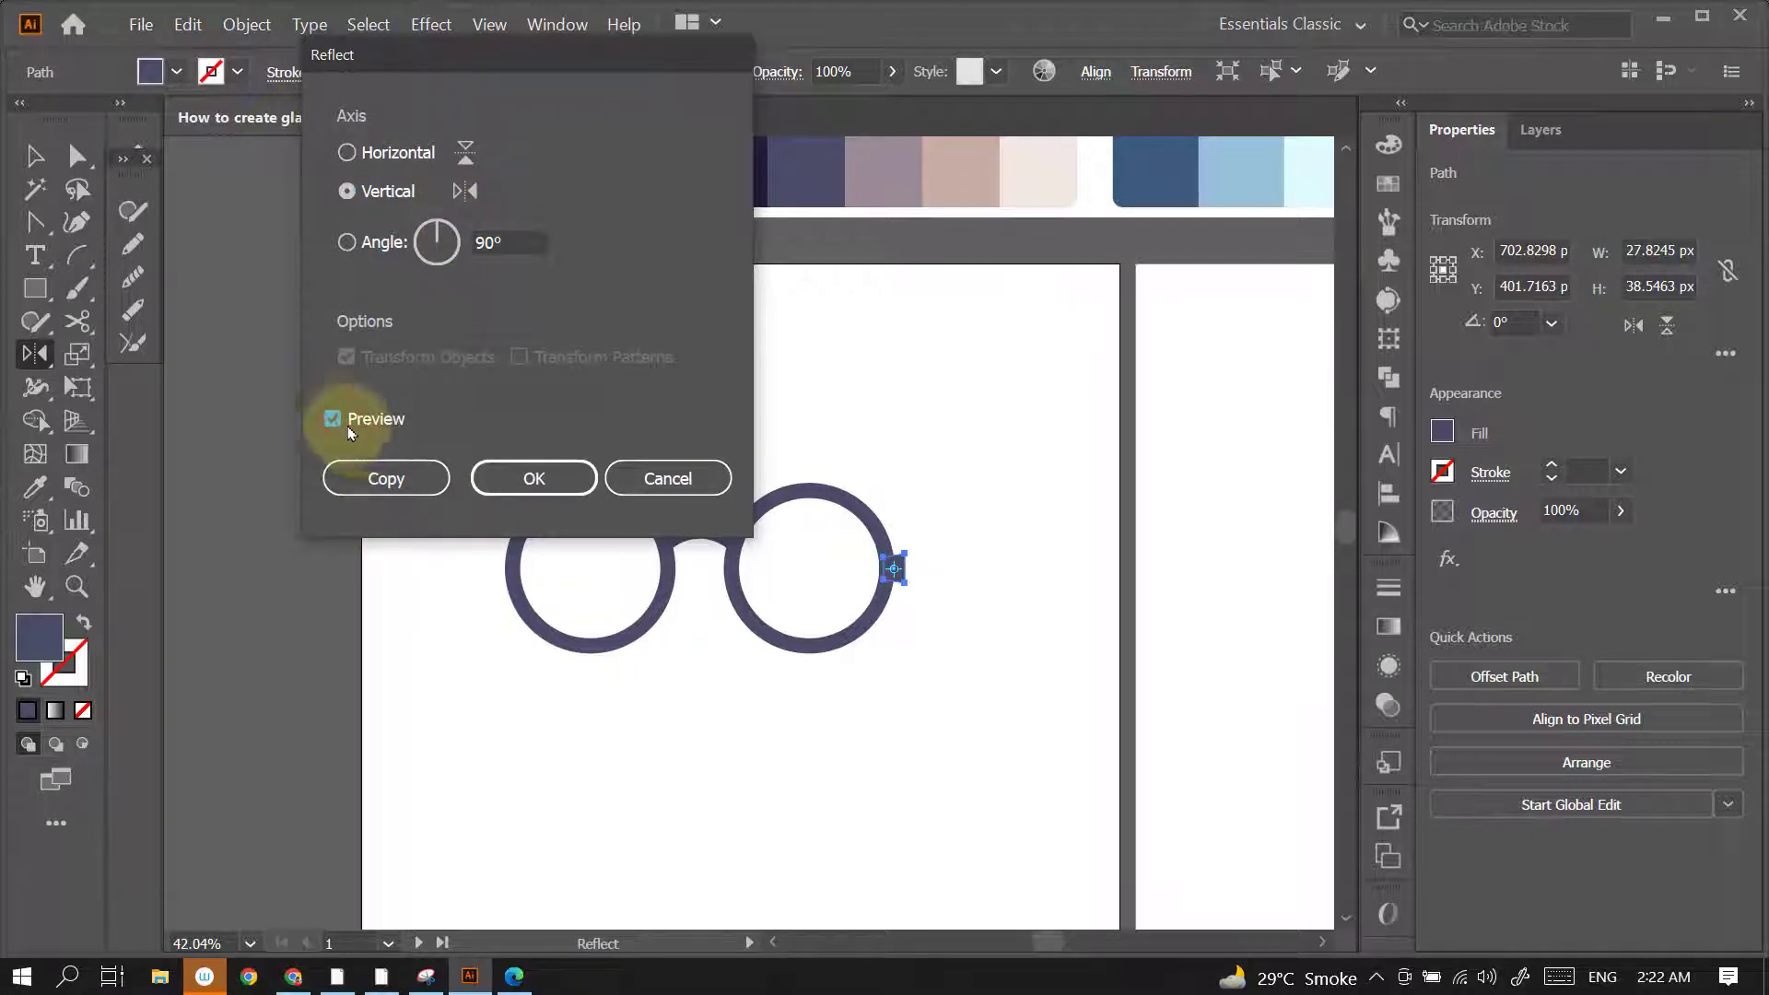
click(383, 478)
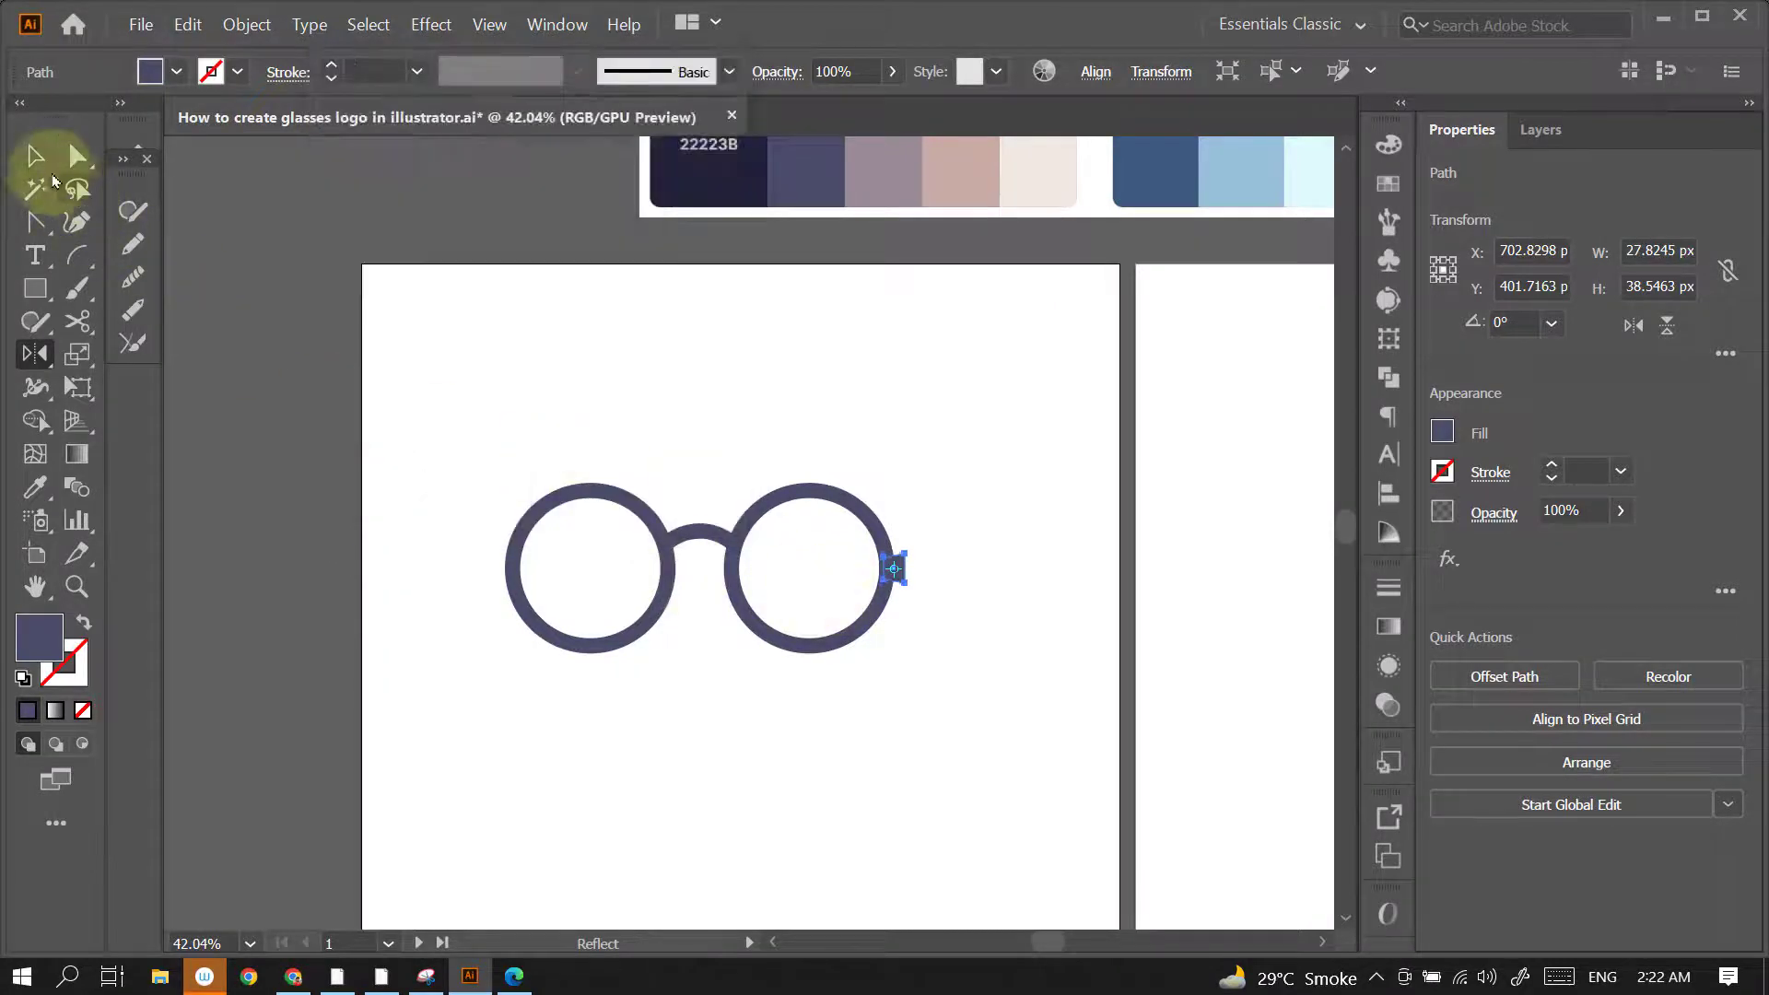
Place the mirrored hinge against the left lens's outer rim
click(35, 156)
click(934, 600)
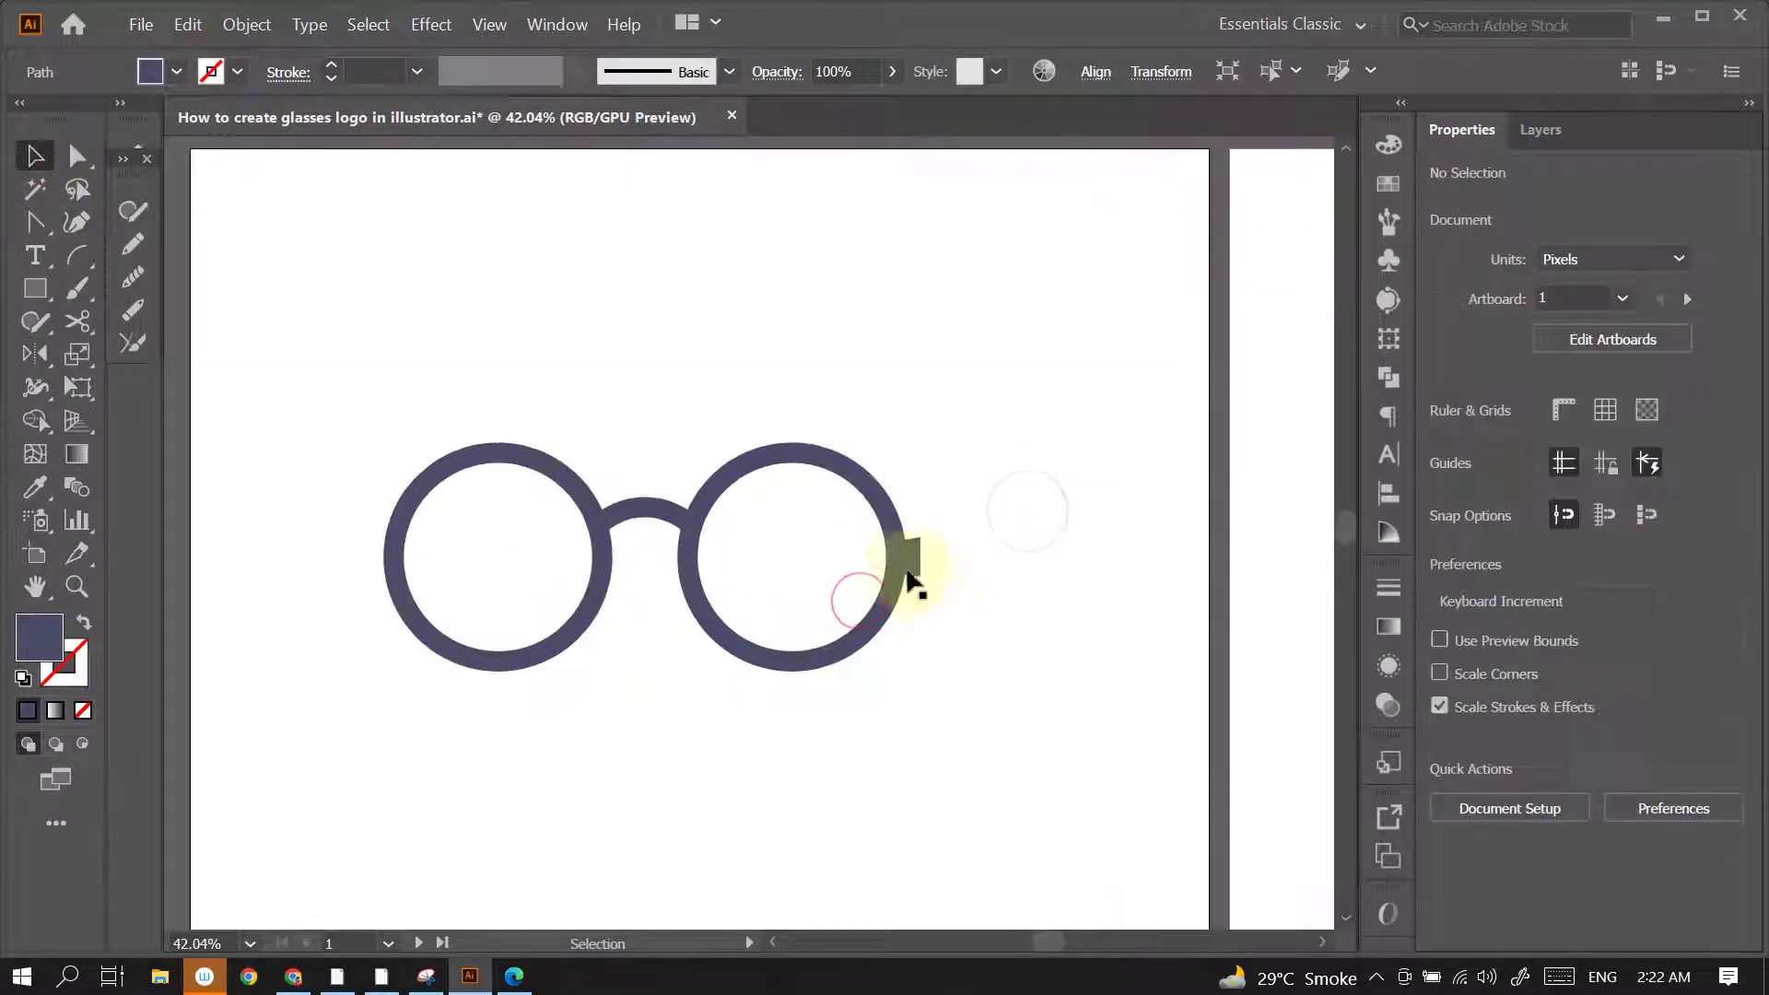
mouse_move(908, 559)
mouse_down()
mouse_move(381, 564)
mouse_move(398, 569)
mouse_up()
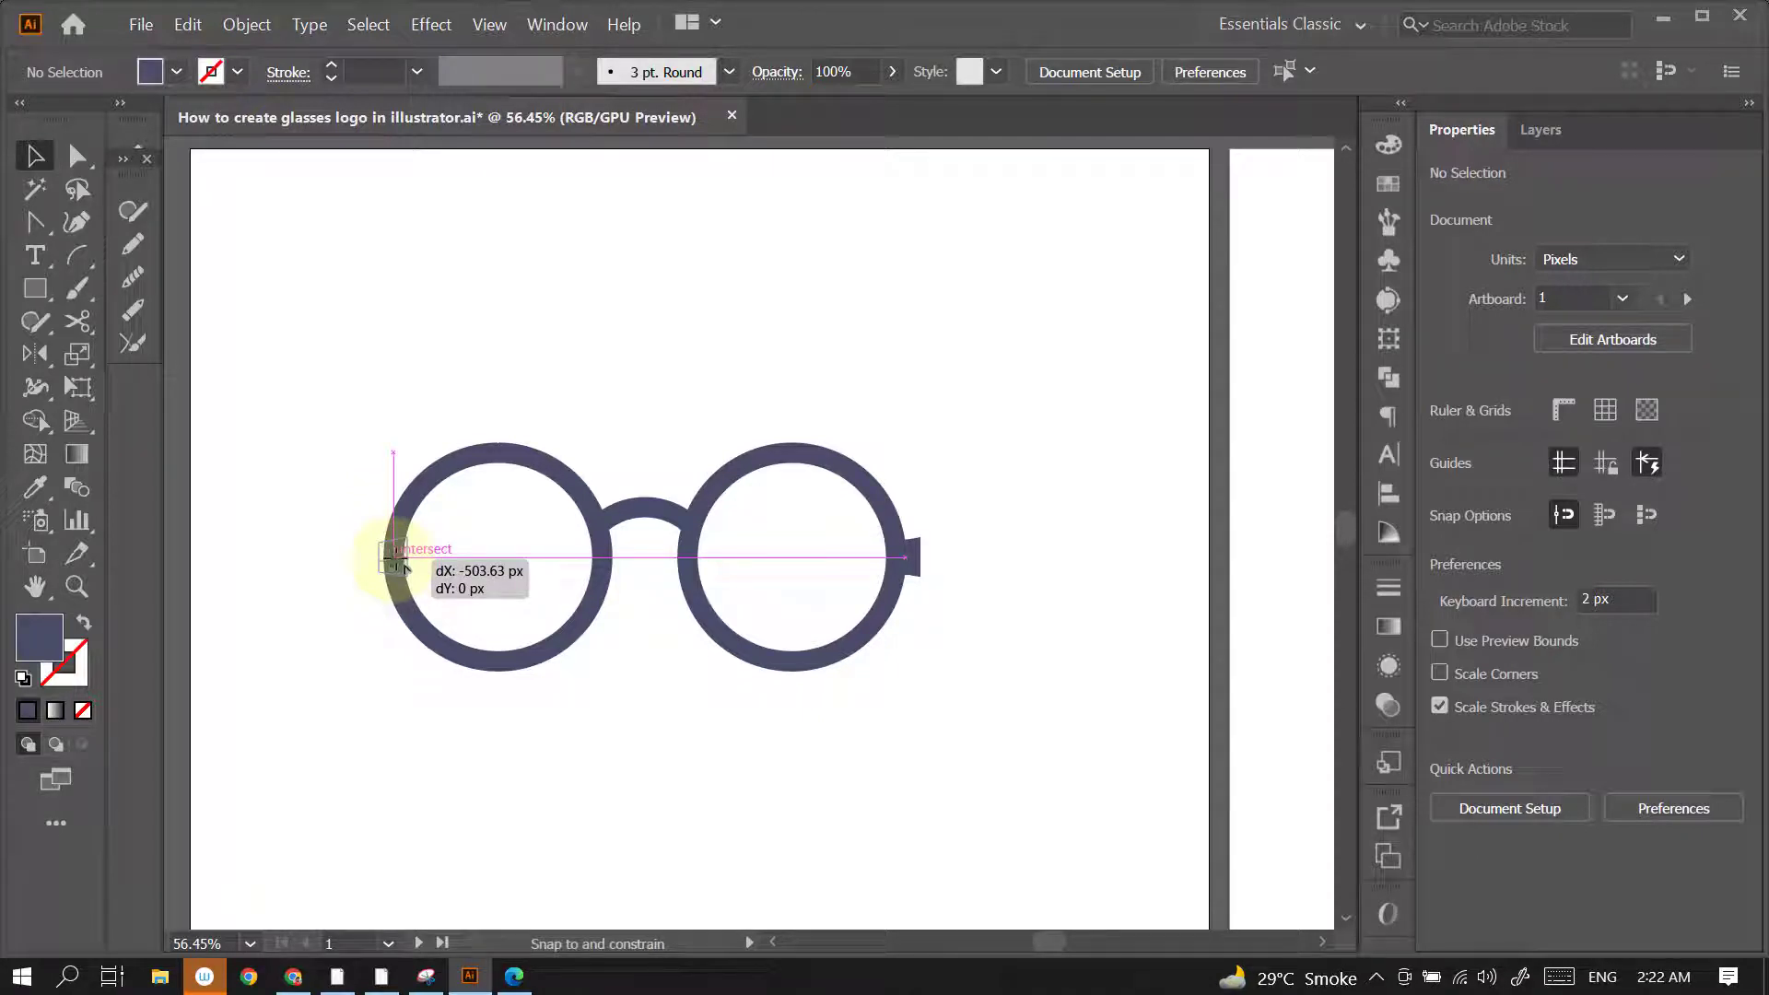
mouse_move(403, 568)
mouse_down()
mouse_move(379, 559)
mouse_move(371, 517)
mouse_up()
click(958, 433)
click(405, 587)
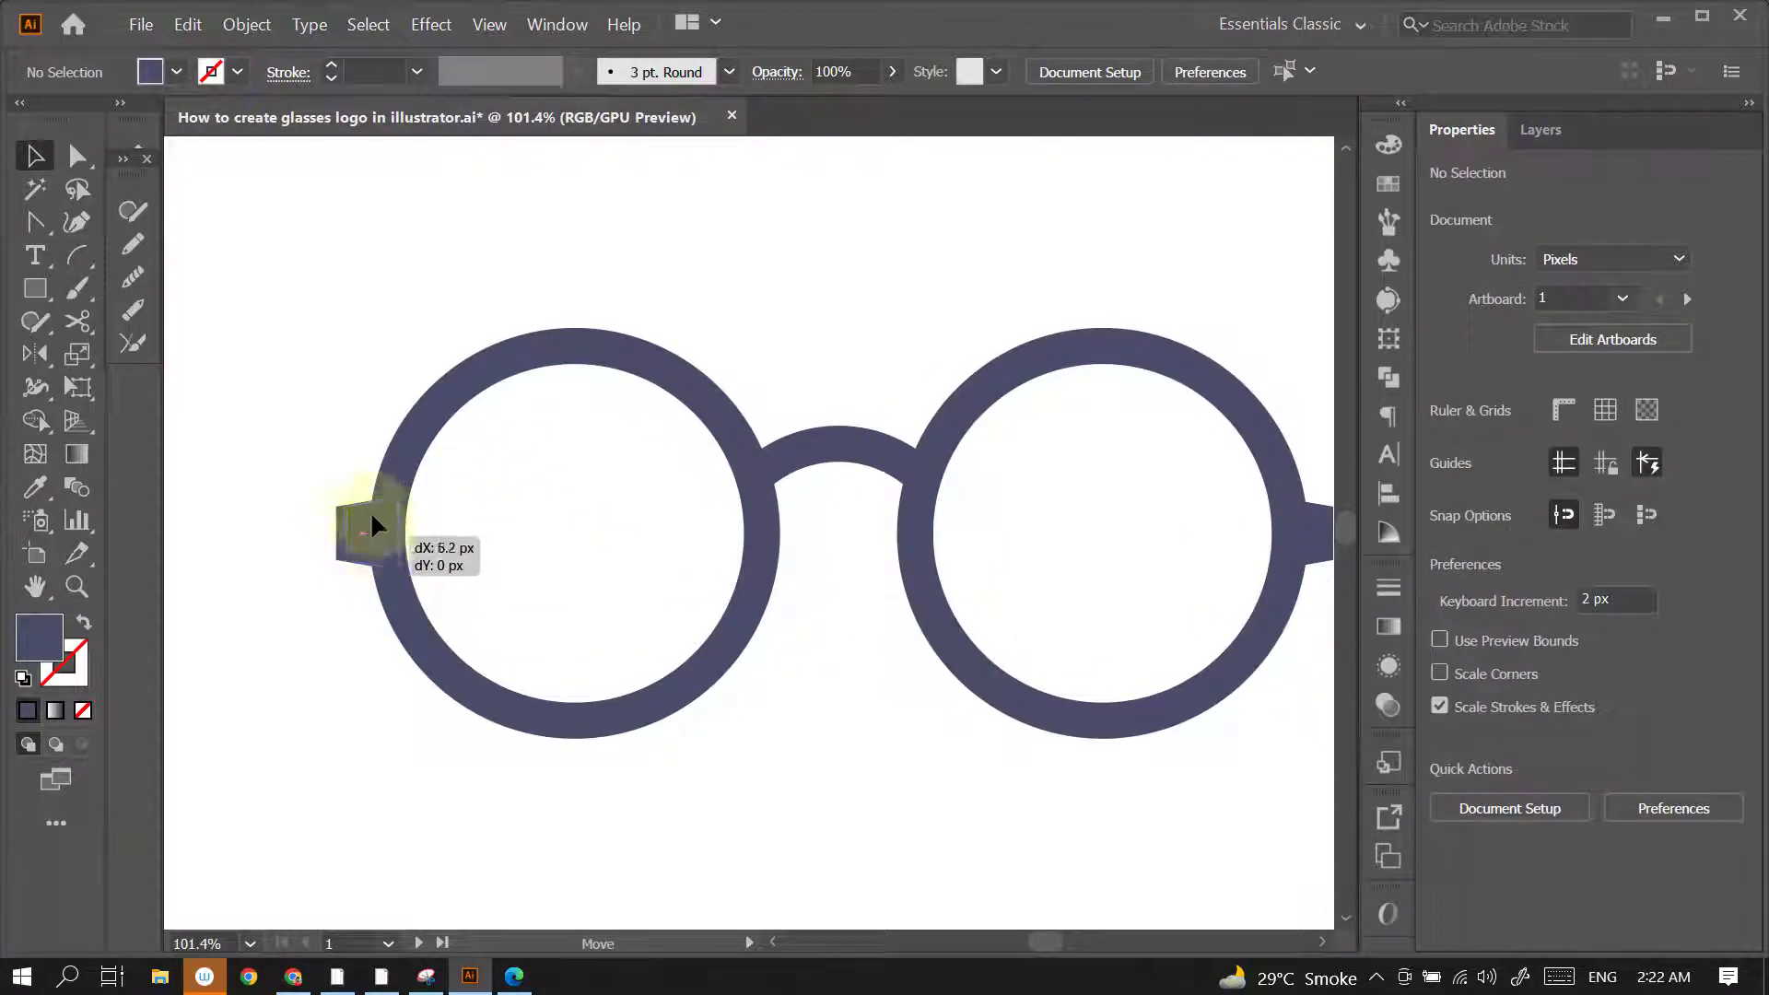
mouse_move(371, 526)
mouse_down()
mouse_move(373, 489)
mouse_move(364, 533)
mouse_up()
key(ctrl+z)
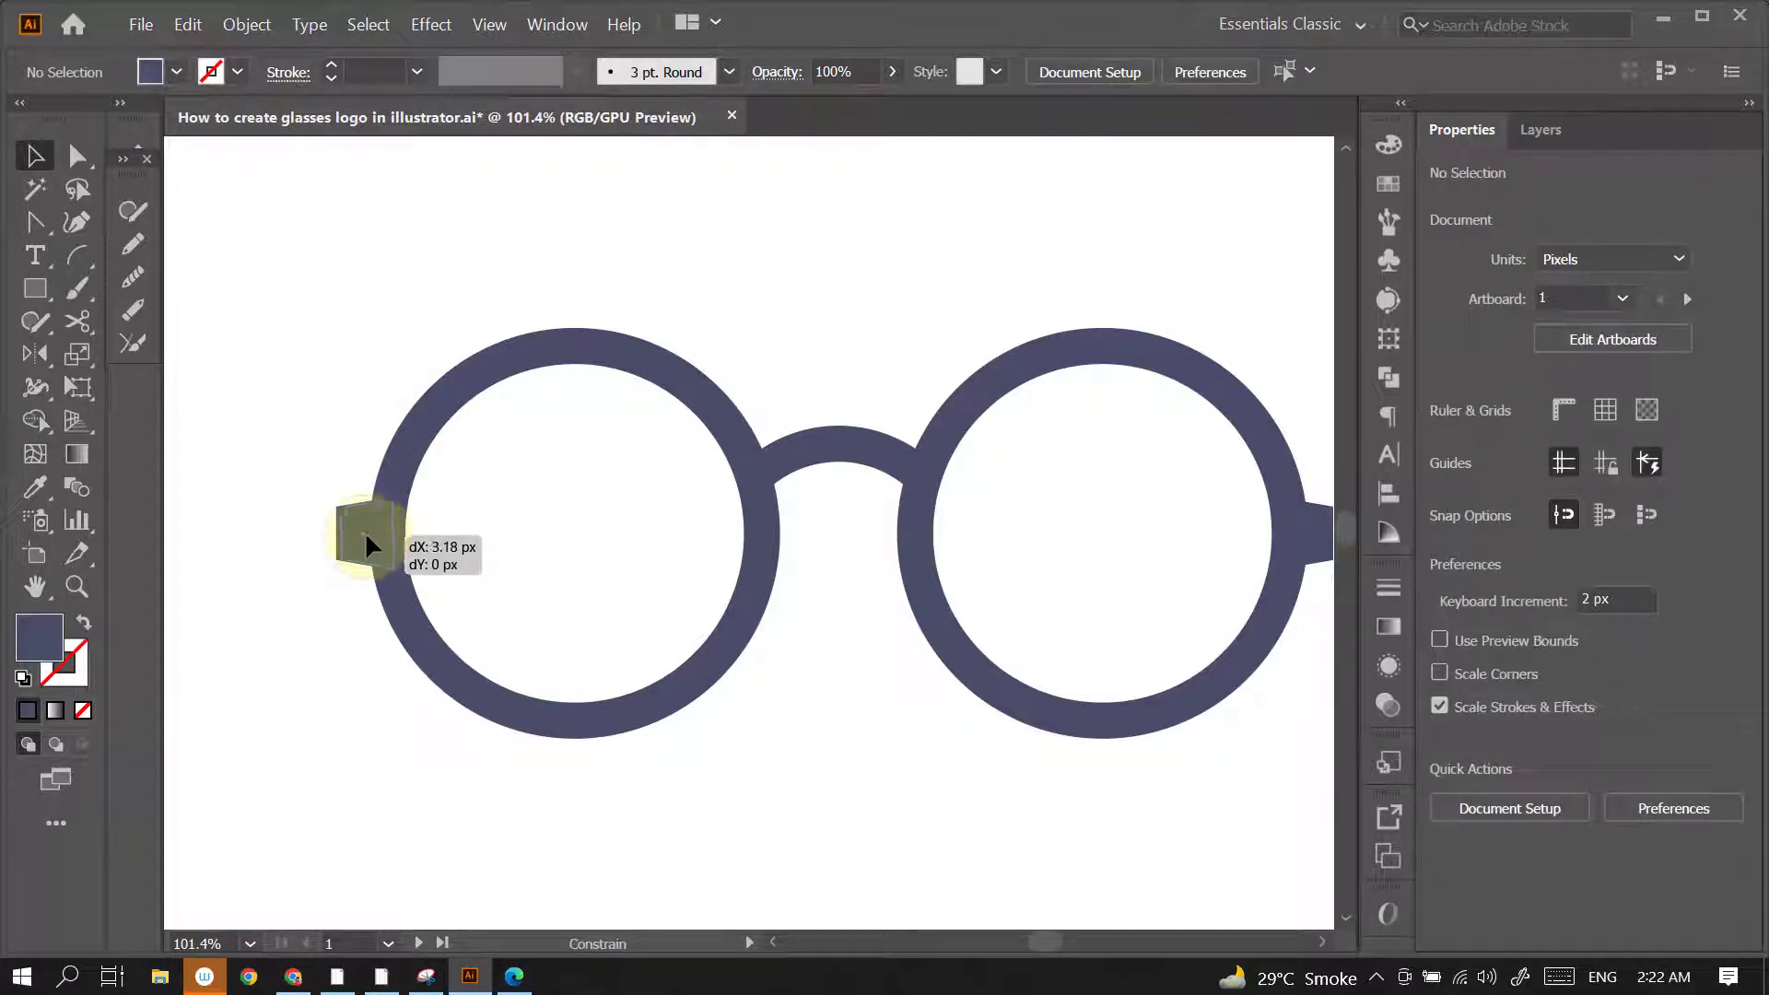
drag(363, 528, 362, 529)
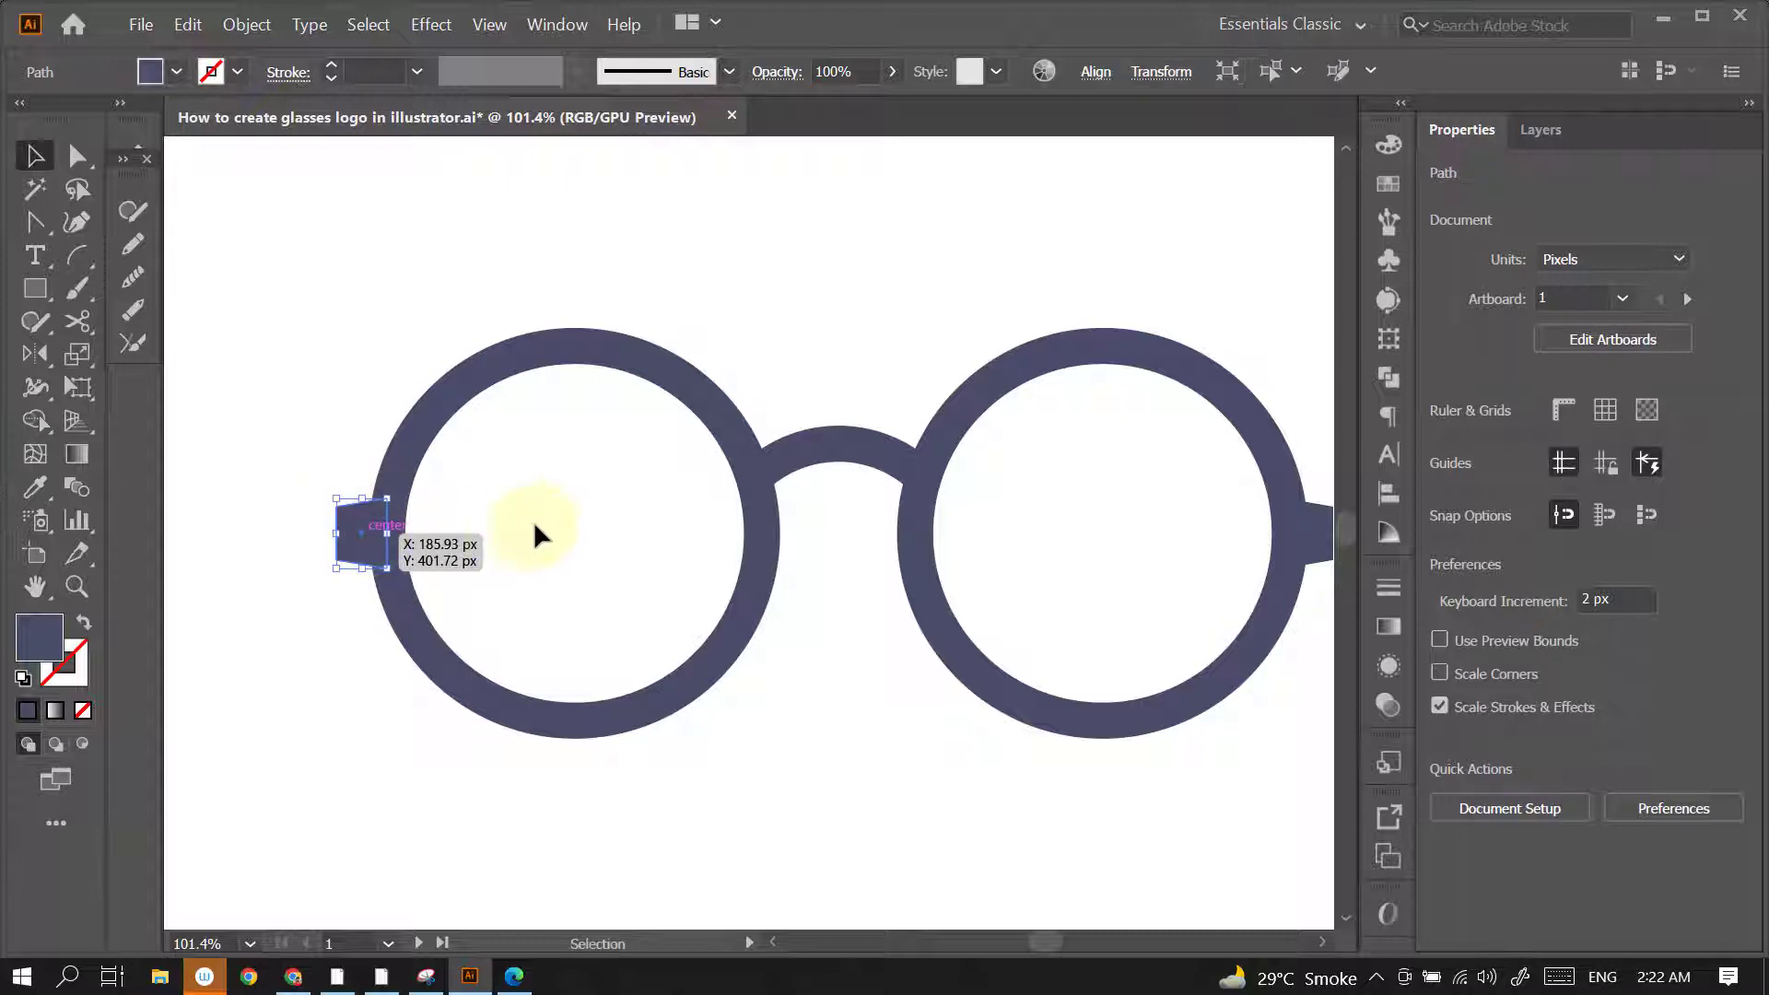
Shift the whole glasses slightly right and down, then check both hinges line up
alt+click(835, 525)
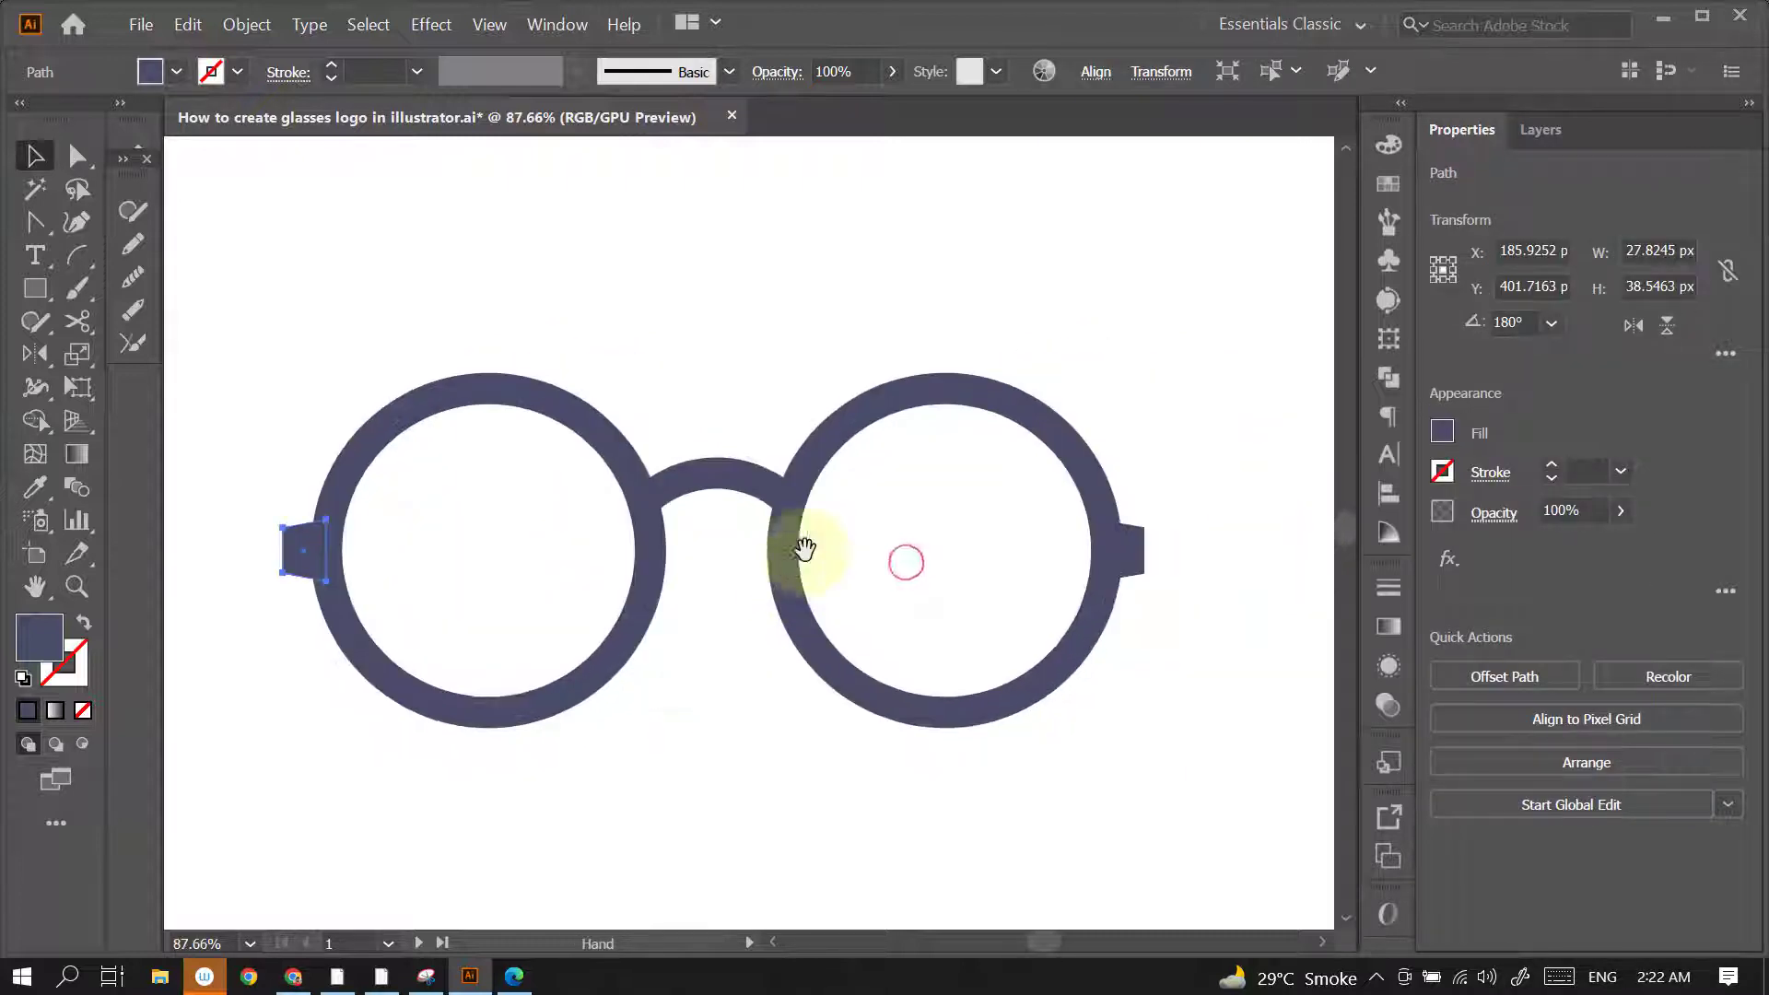
alt+click(824, 564)
alt+click(917, 533)
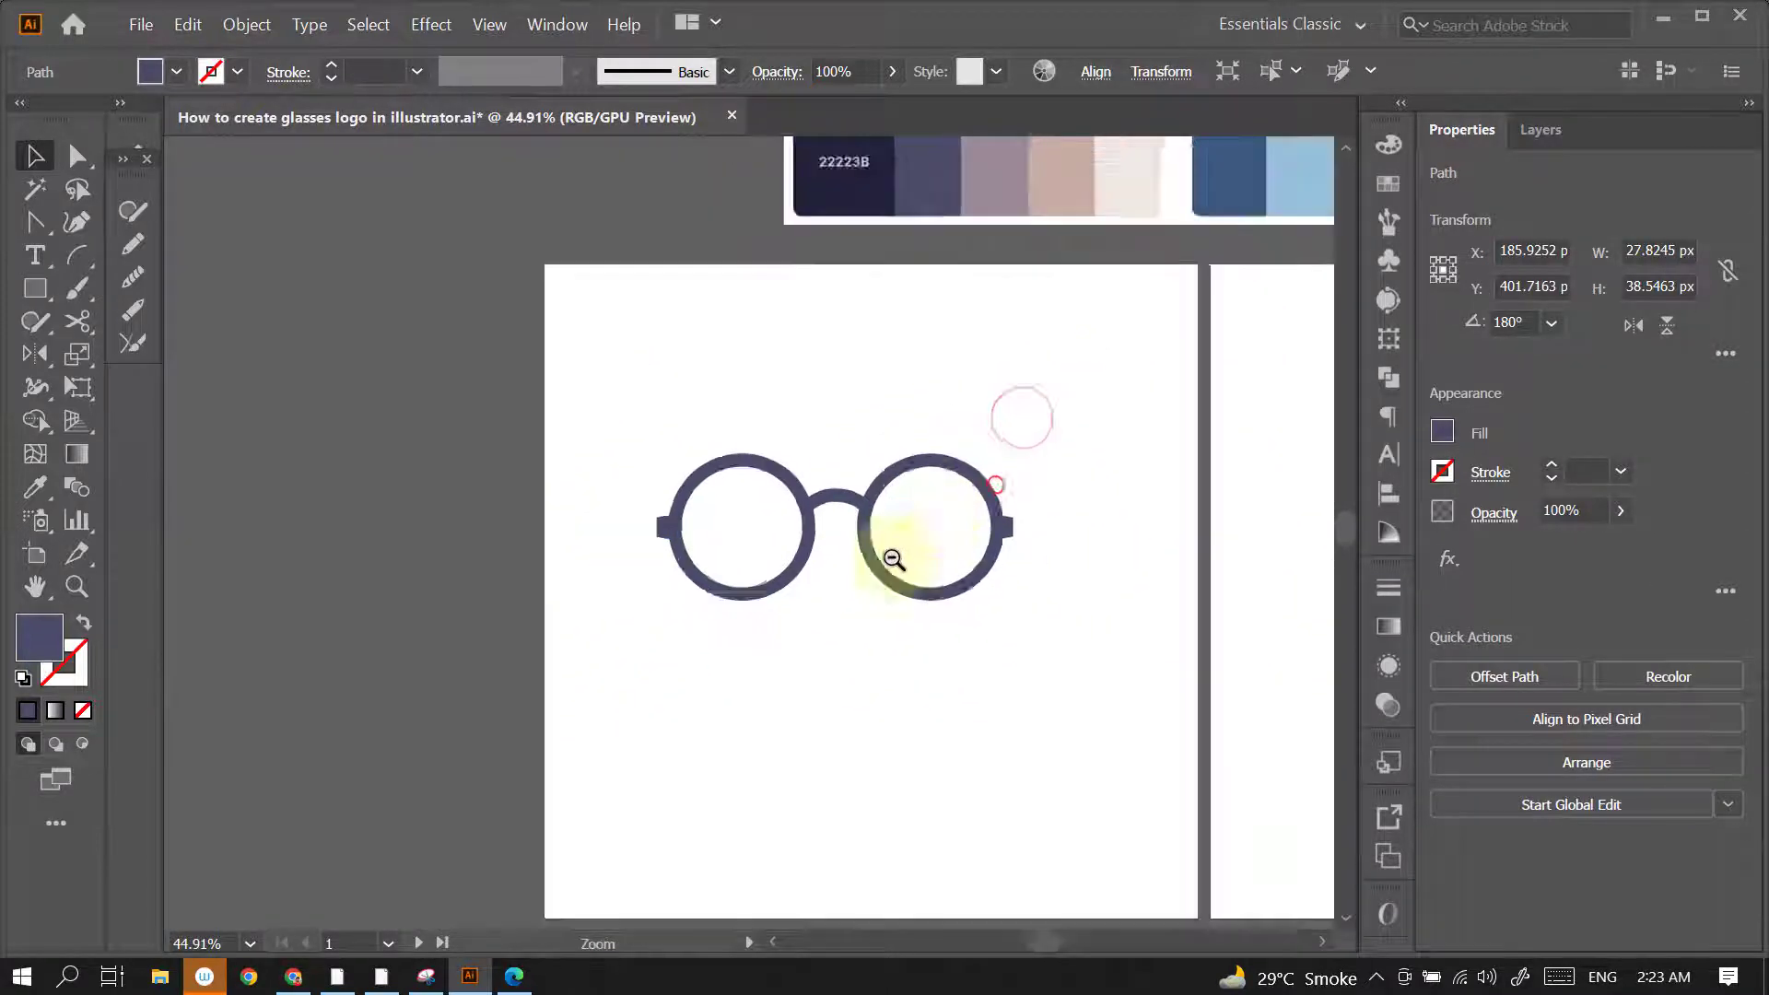
drag(1073, 633, 1073, 633)
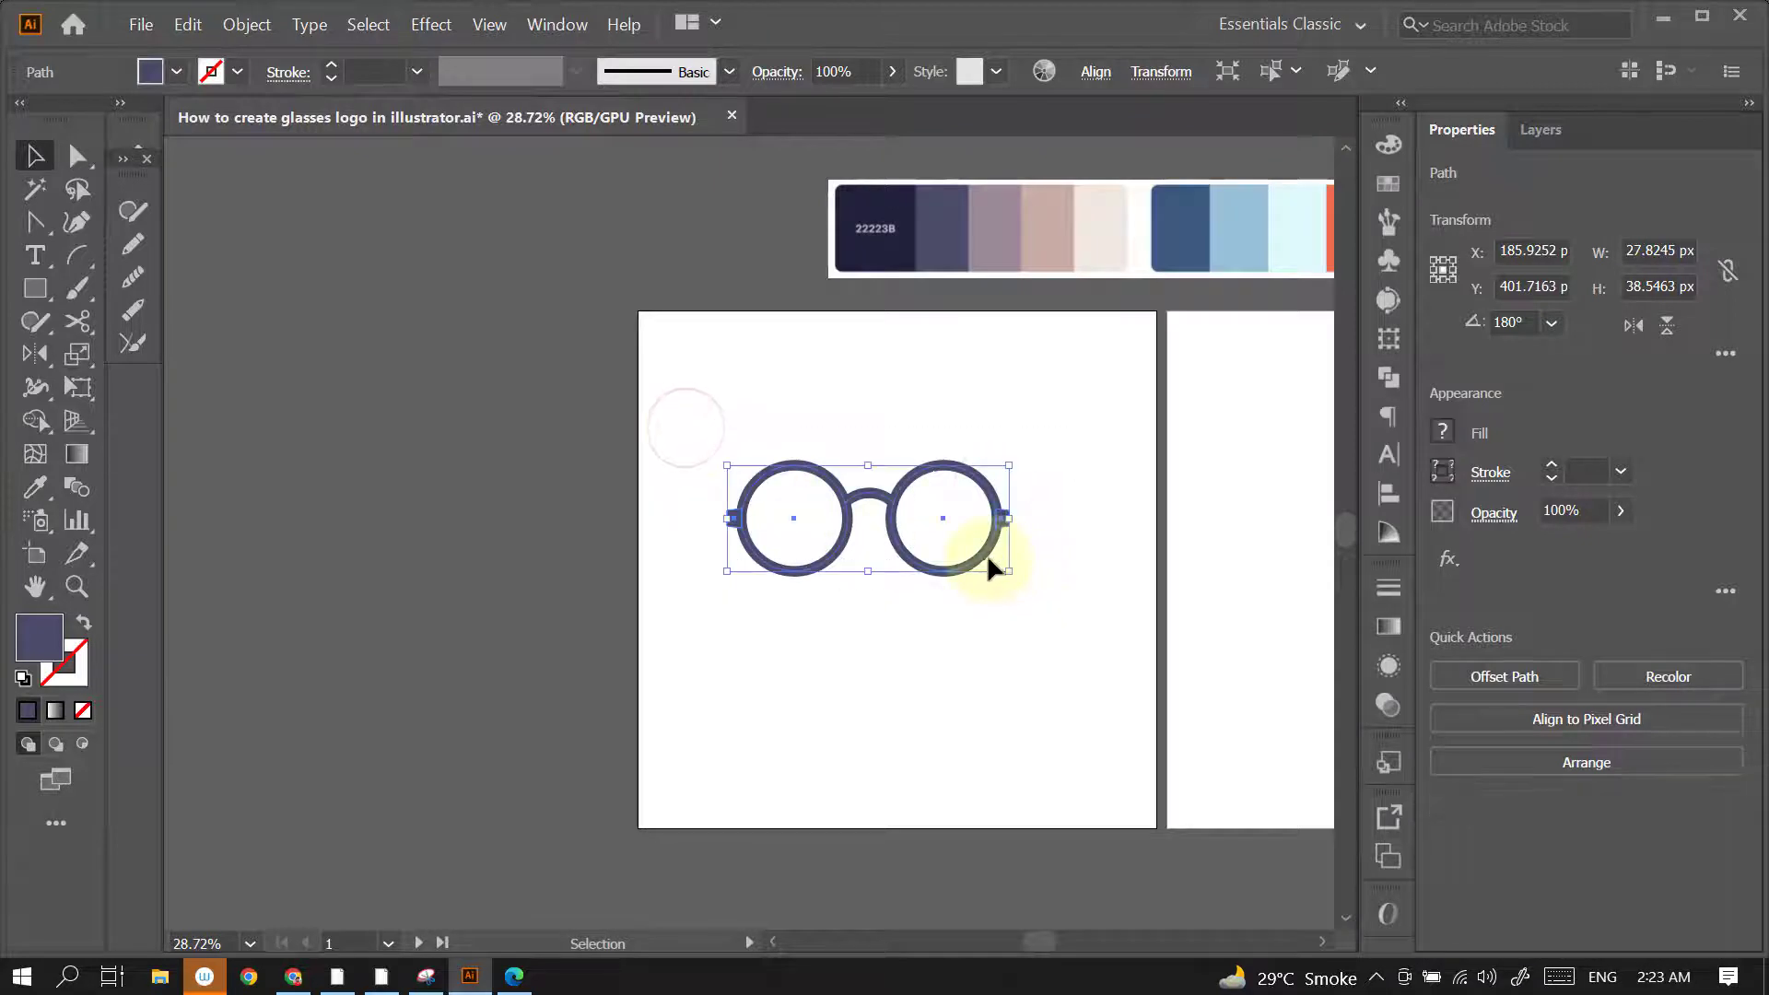
drag(1017, 571, 1100, 481)
click(1100, 484)
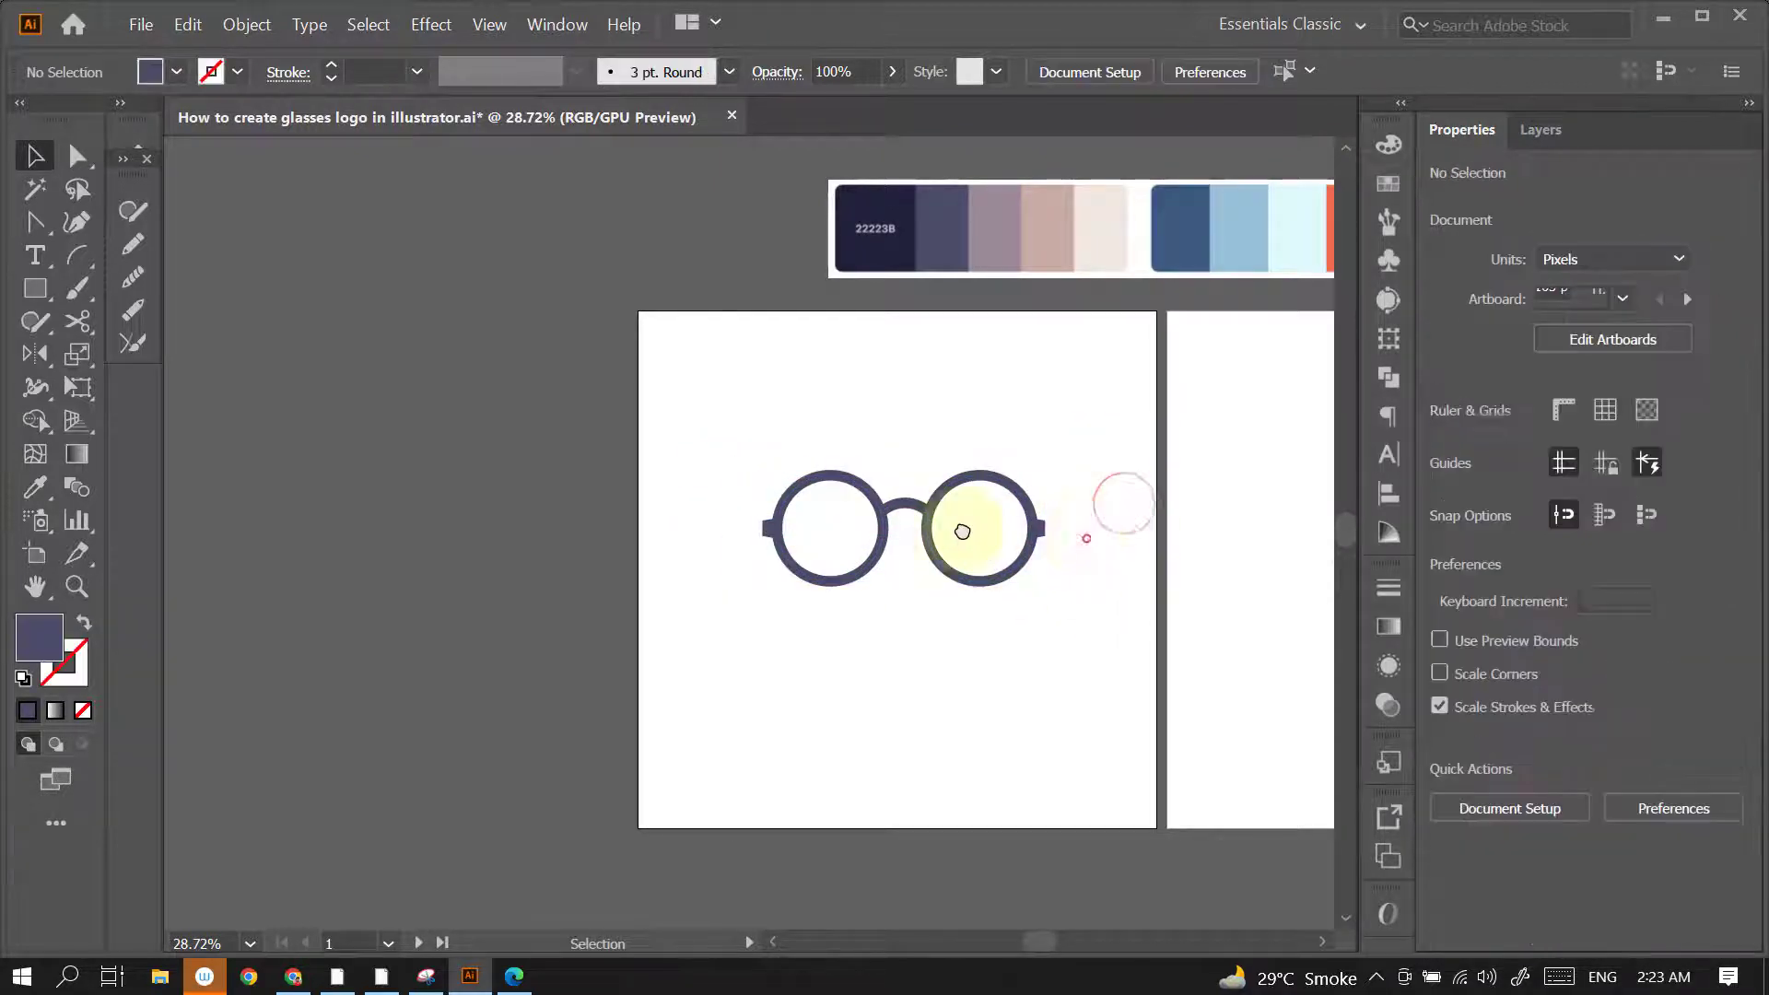
ctrl+click(793, 571)
click(442, 474)
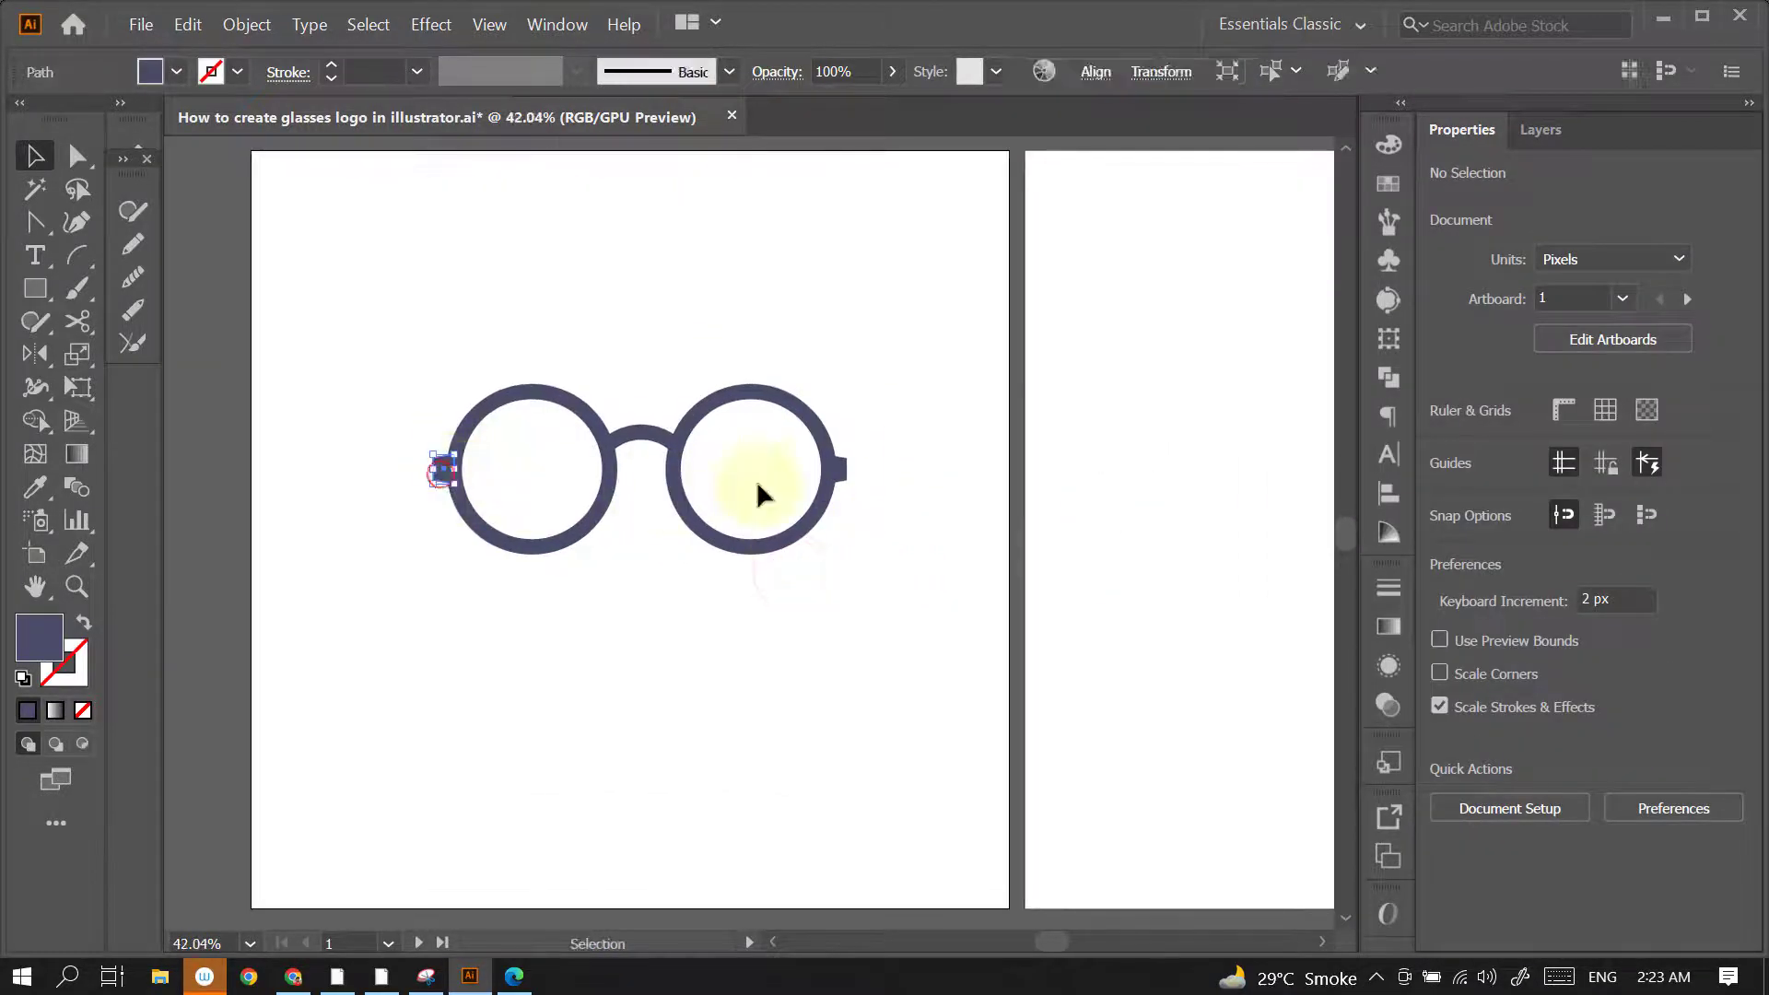
shift+click(839, 477)
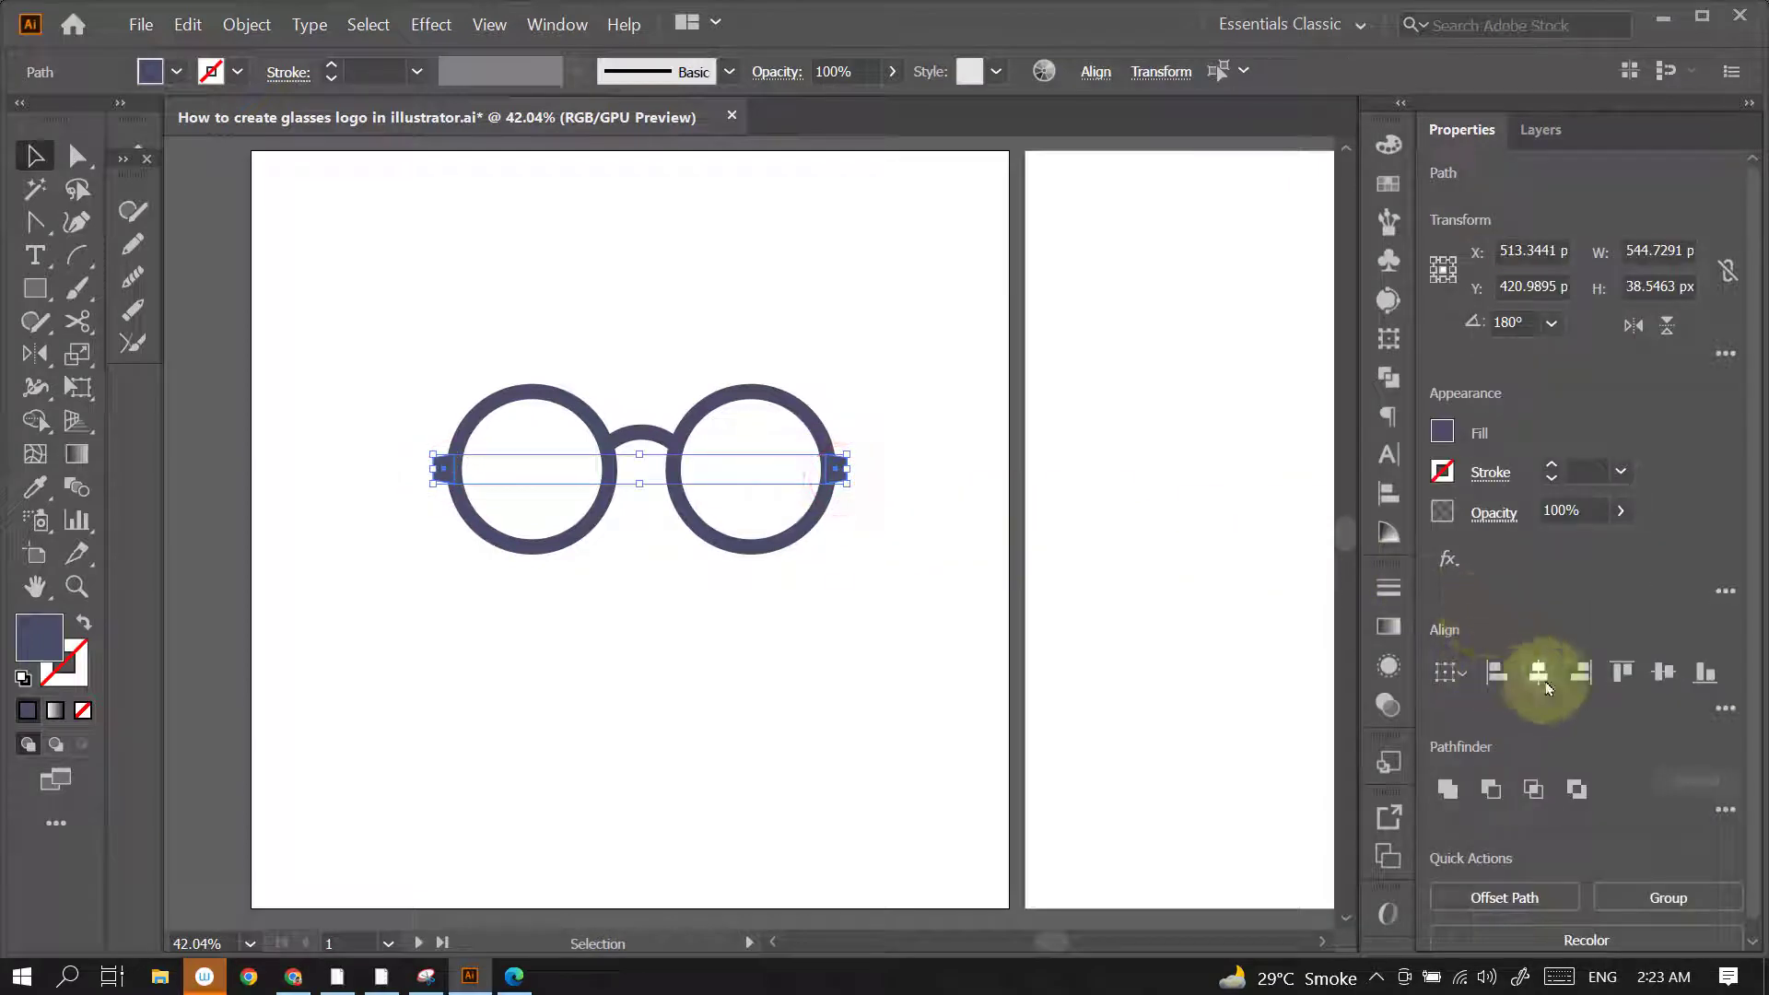
click(995, 533)
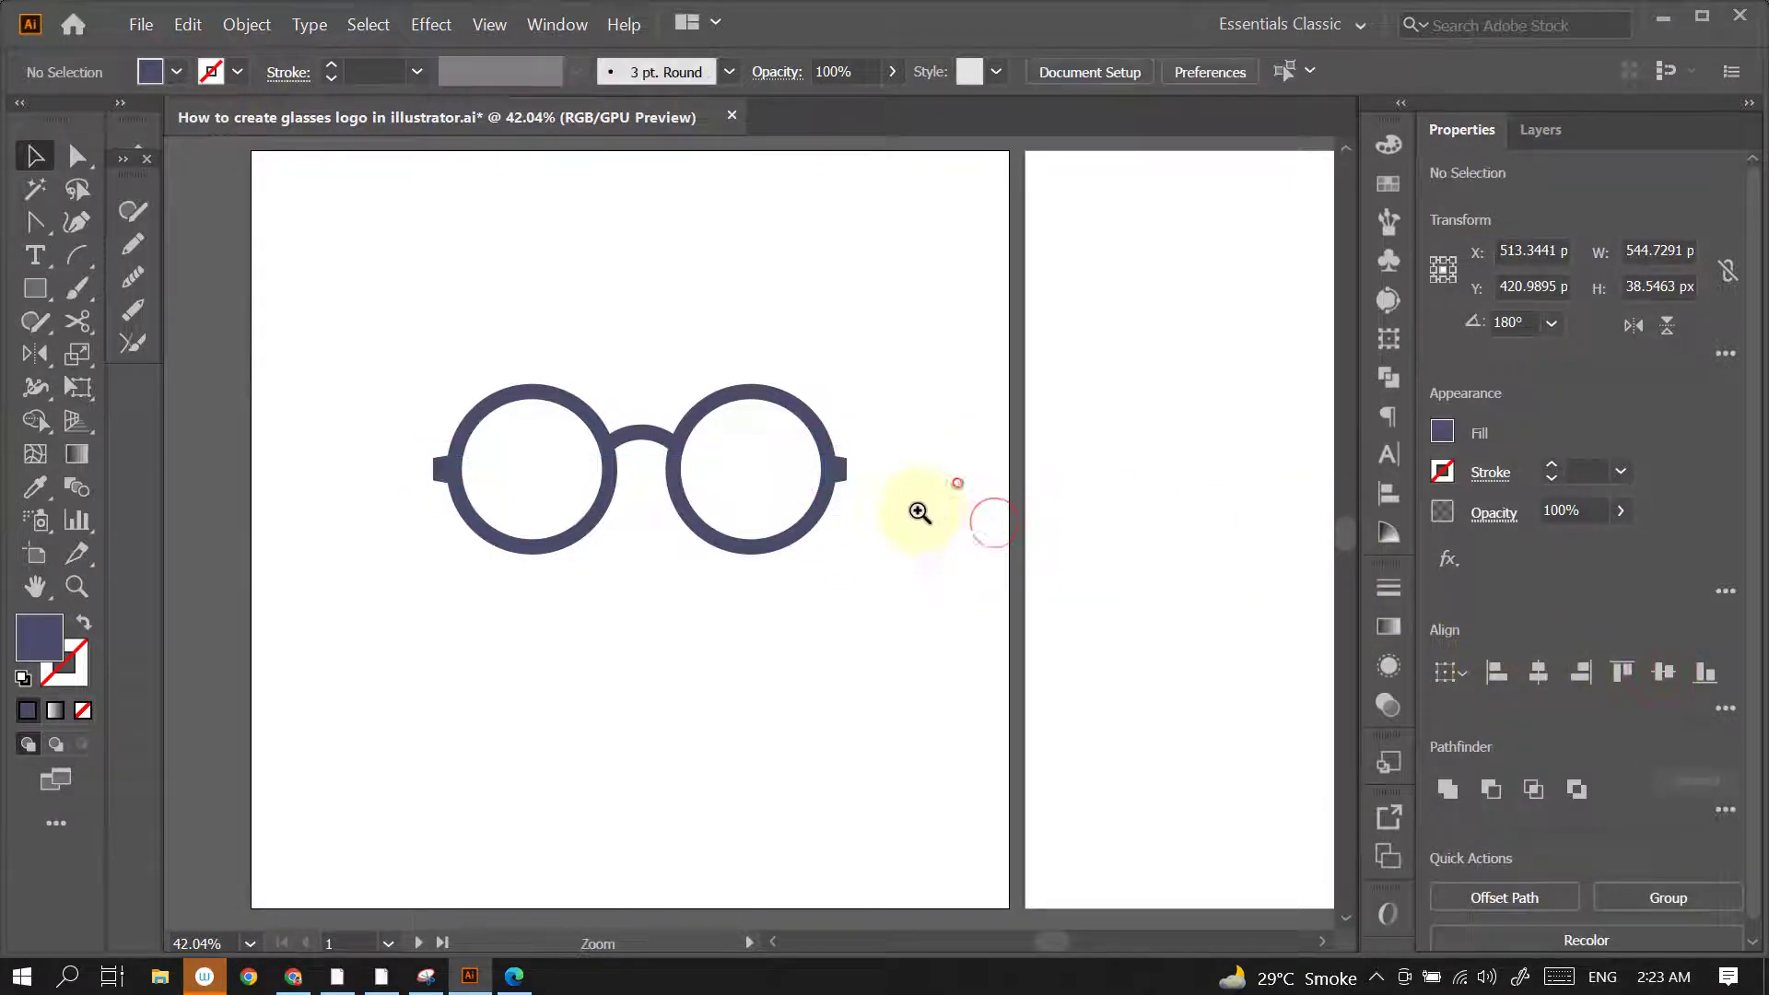
ctrl+alt+click(809, 557)
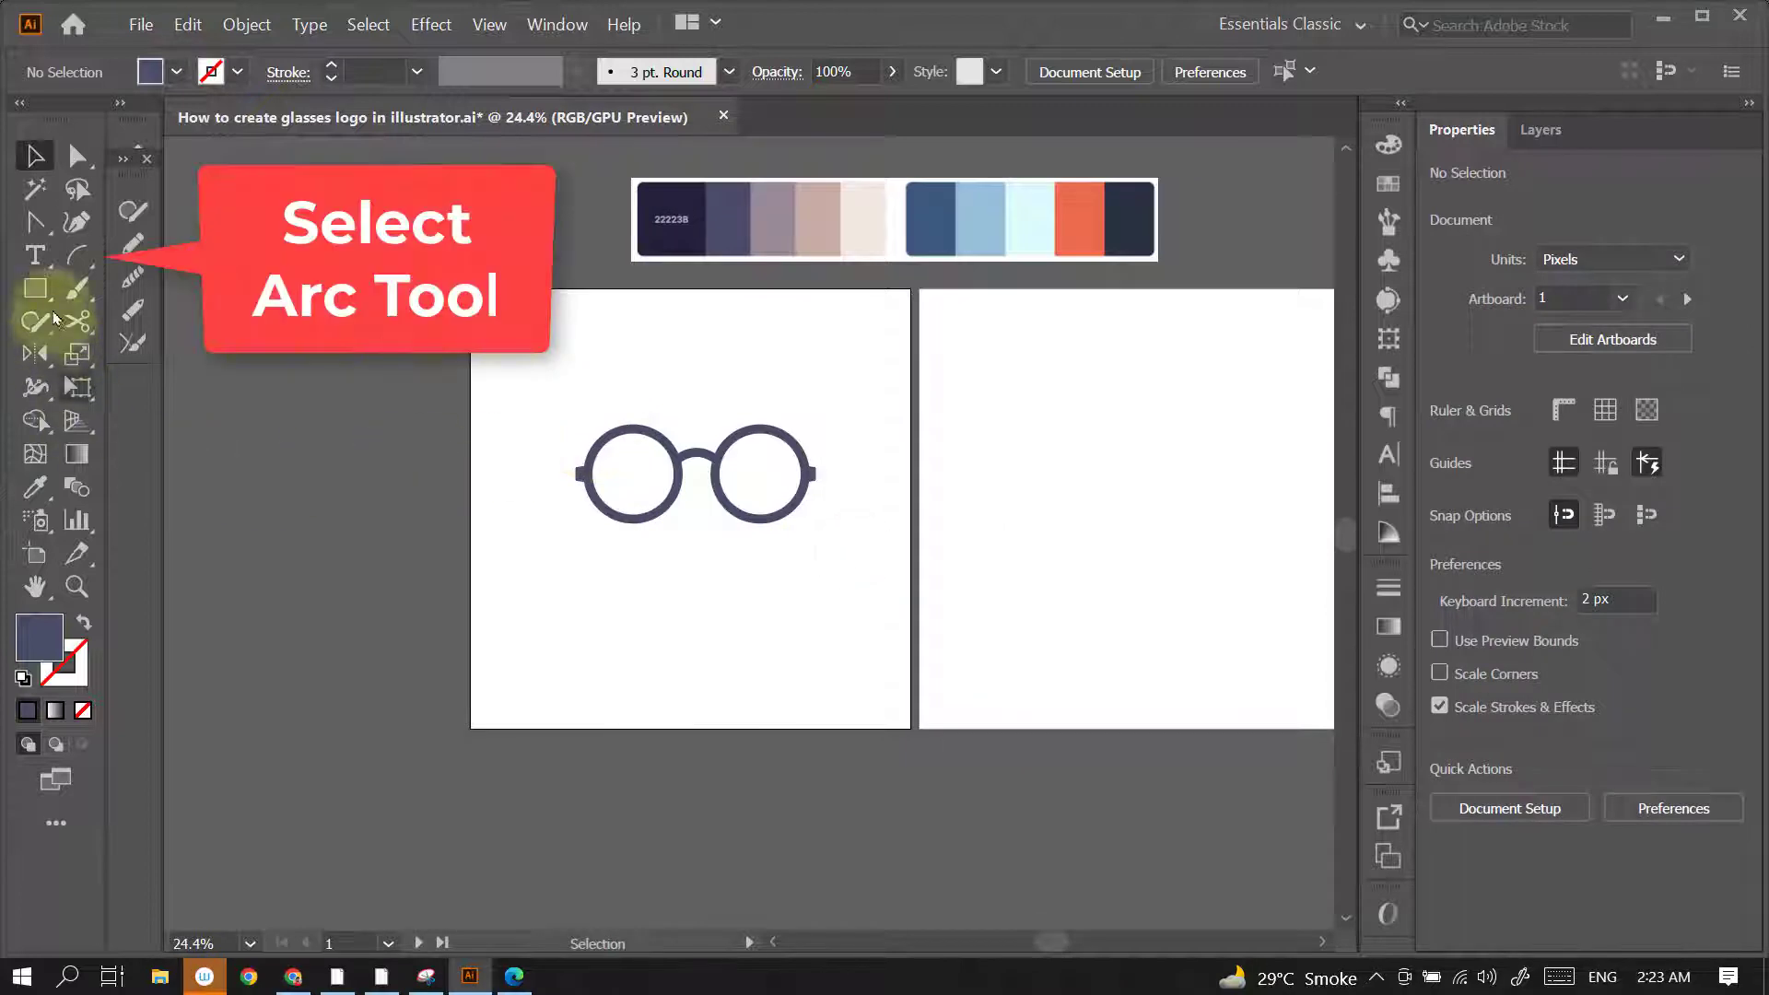
Copy the bridge arc into the right lens, turned upright along its outer rim
click(82, 262)
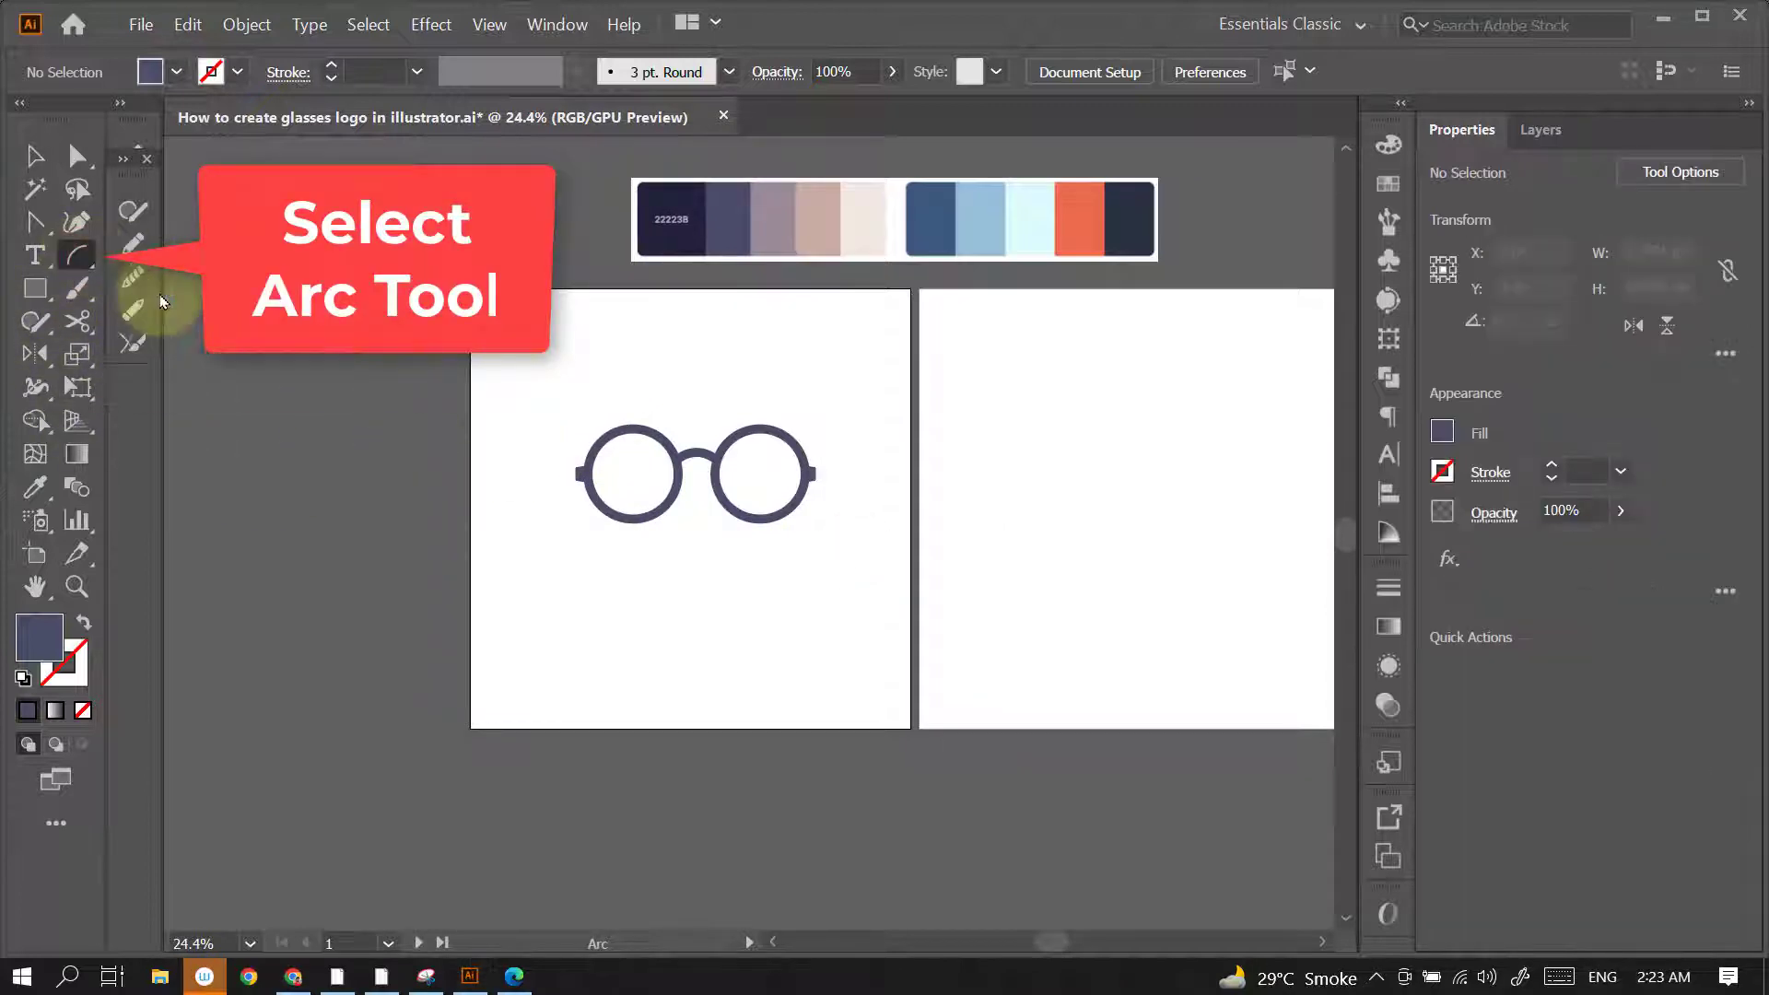
click(35, 157)
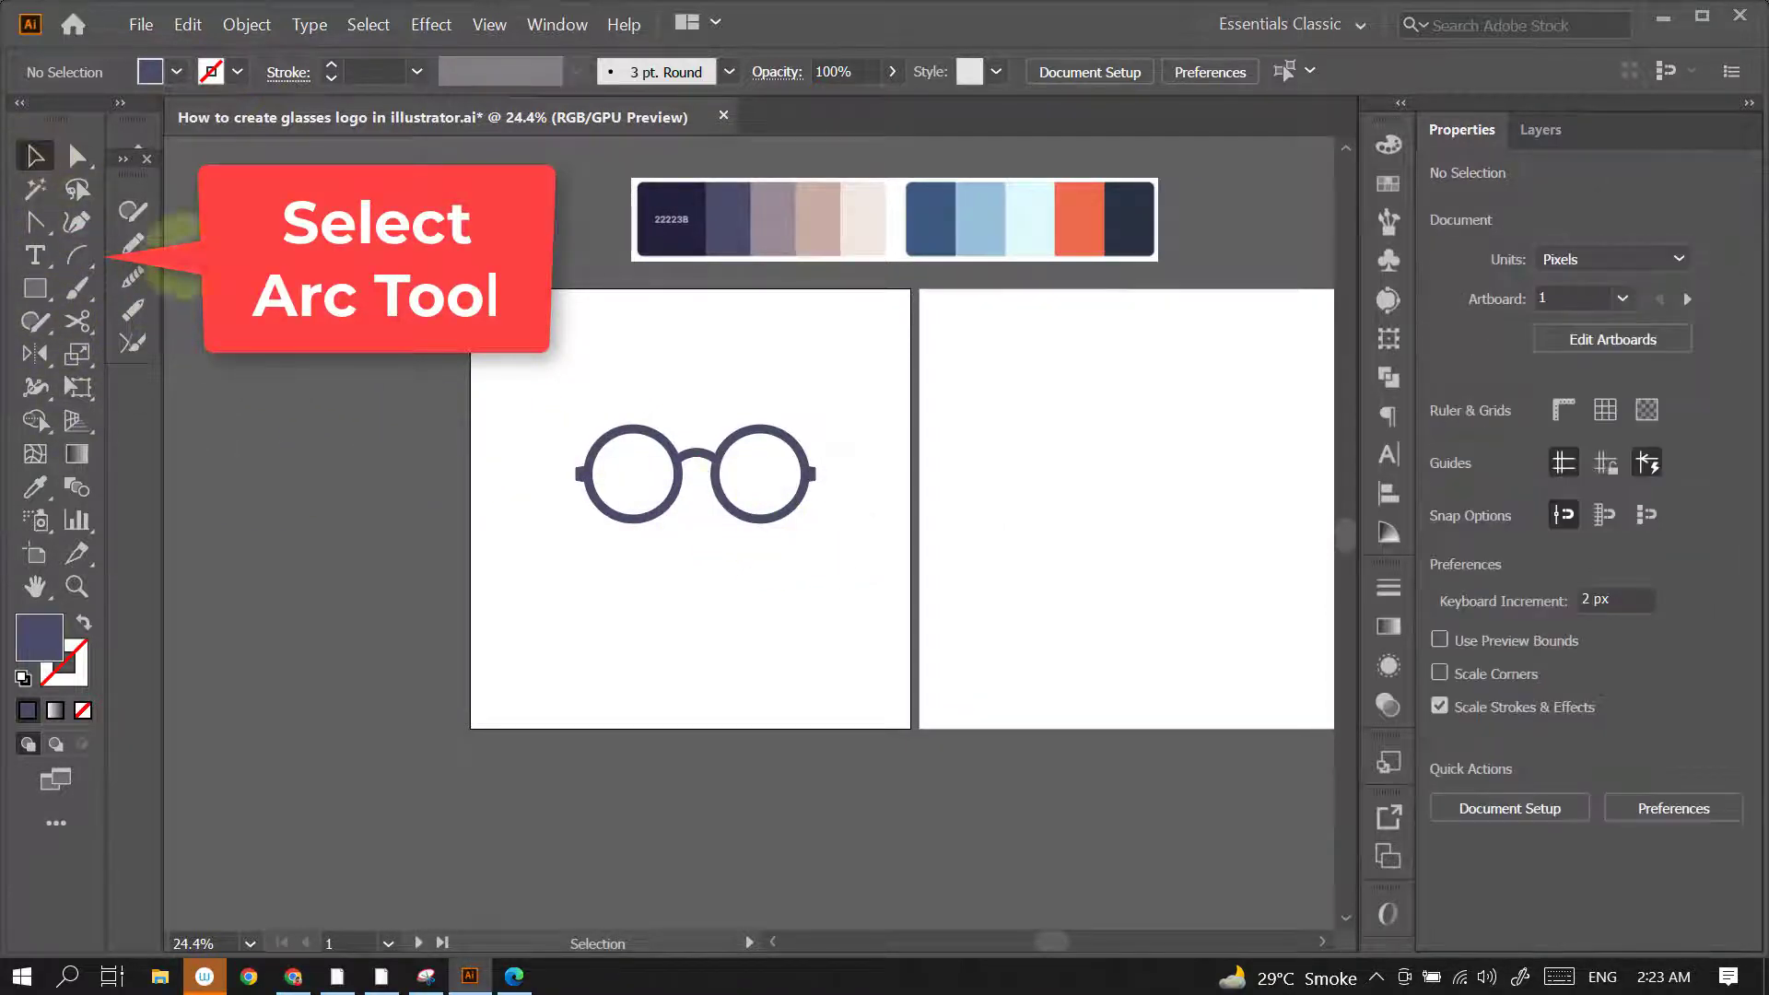
drag(701, 492, 856, 466)
click(711, 426)
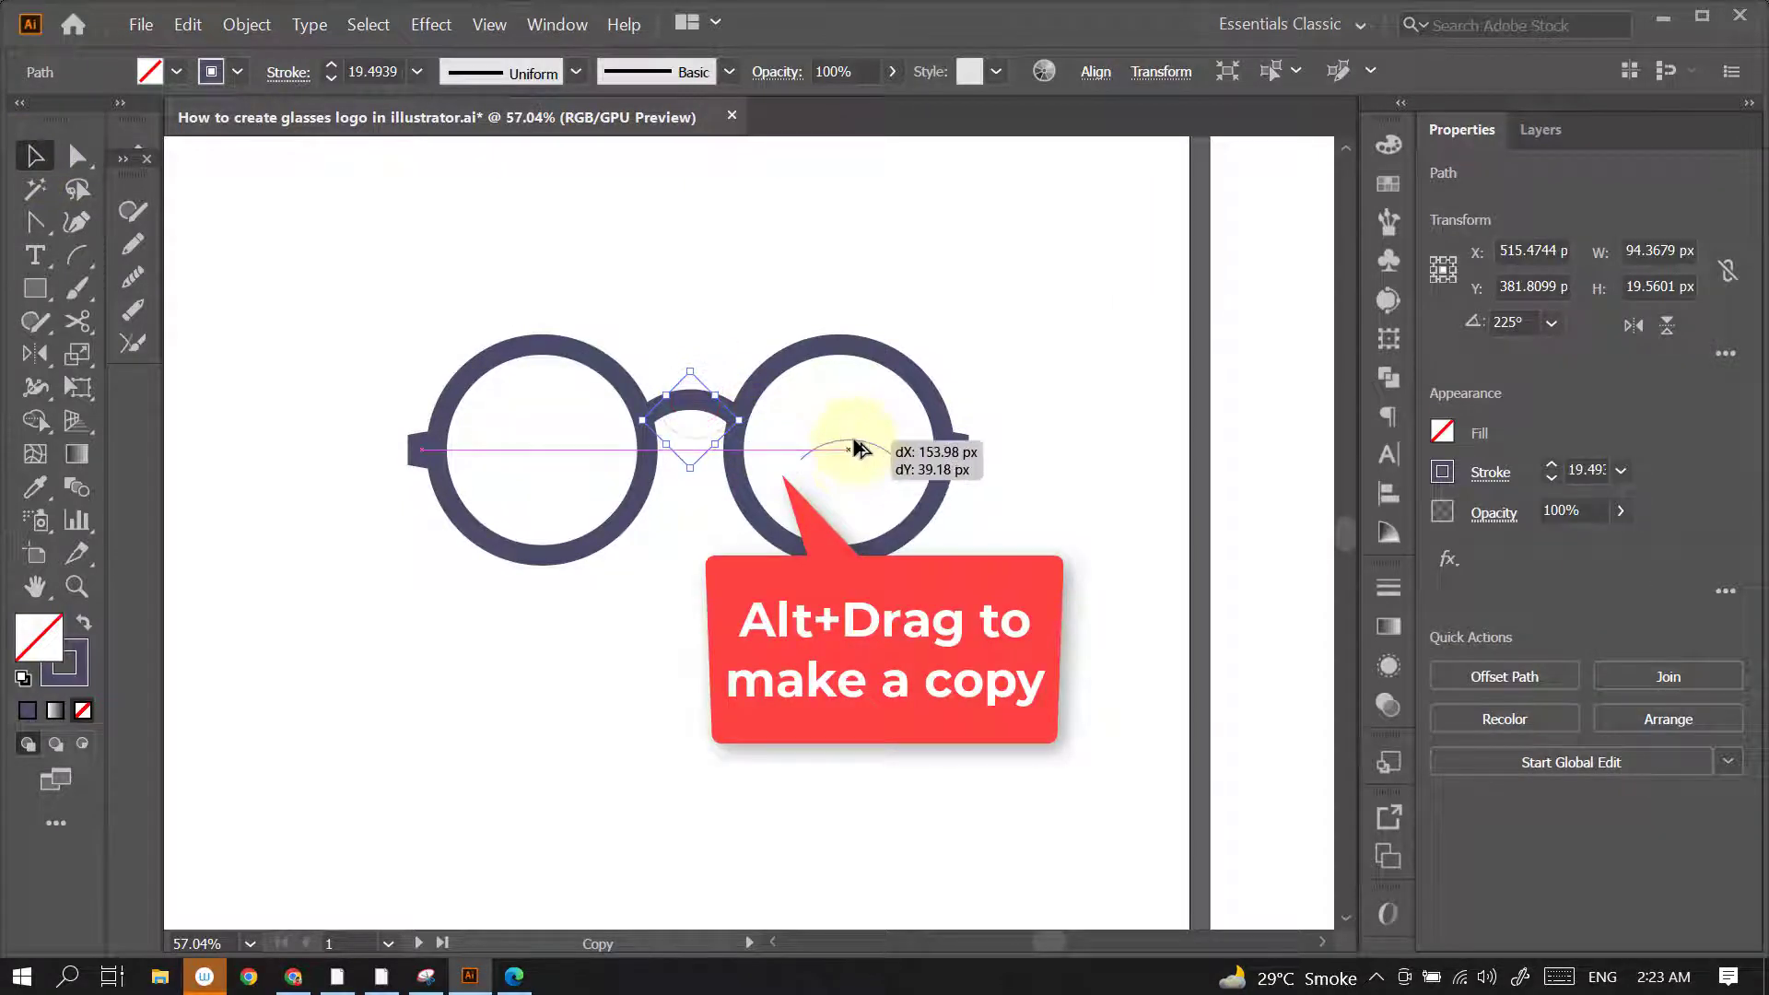
mouse_move(850, 461)
mouse_down()
mouse_move(878, 449)
mouse_move(842, 505)
mouse_up()
click(1062, 459)
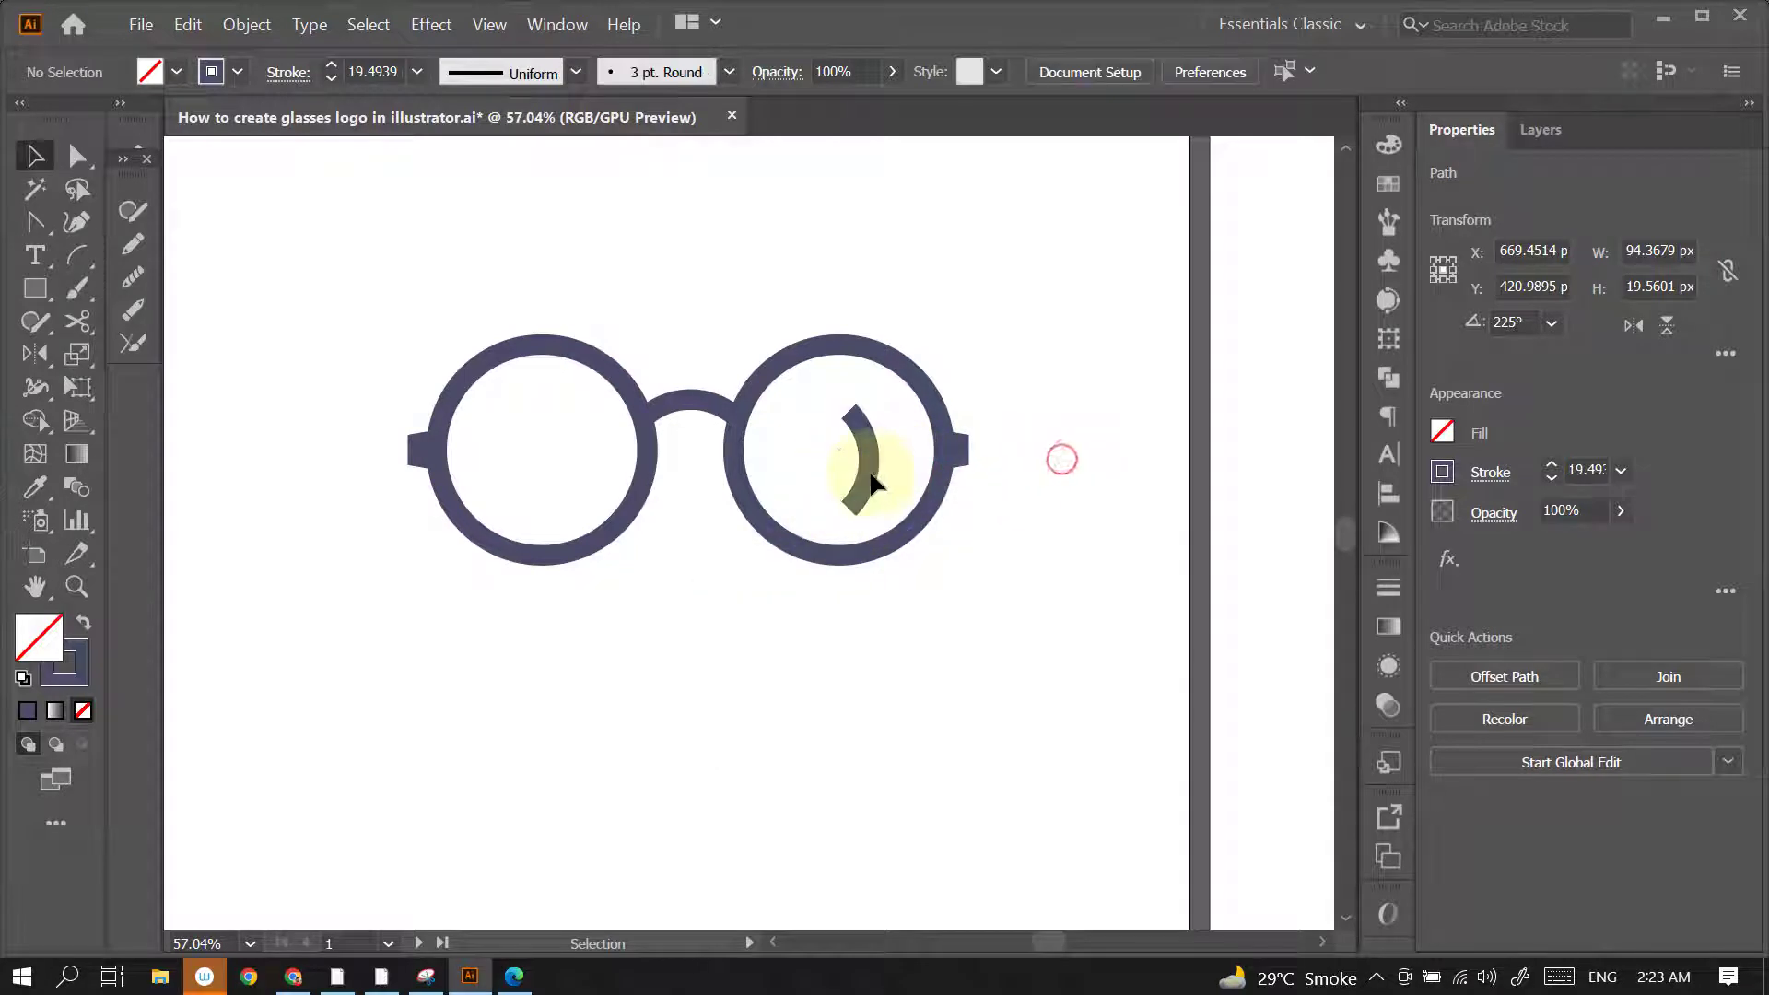
drag(916, 470, 918, 472)
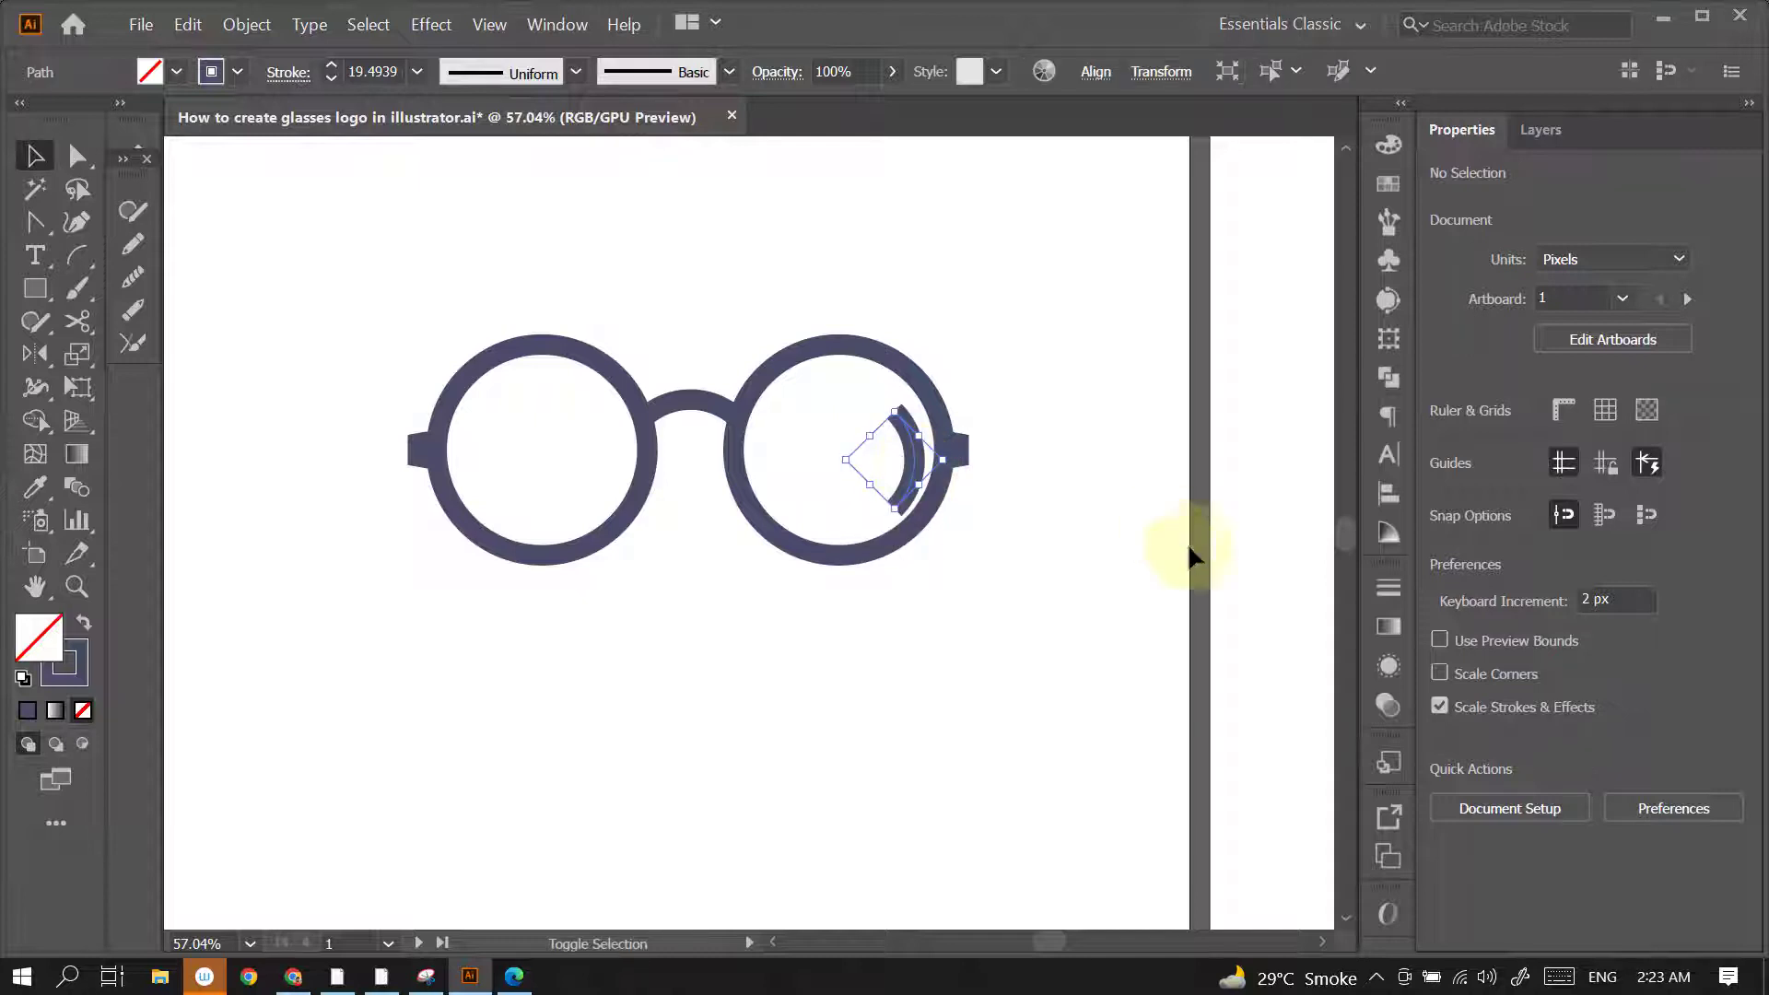
click(1134, 525)
click(928, 440)
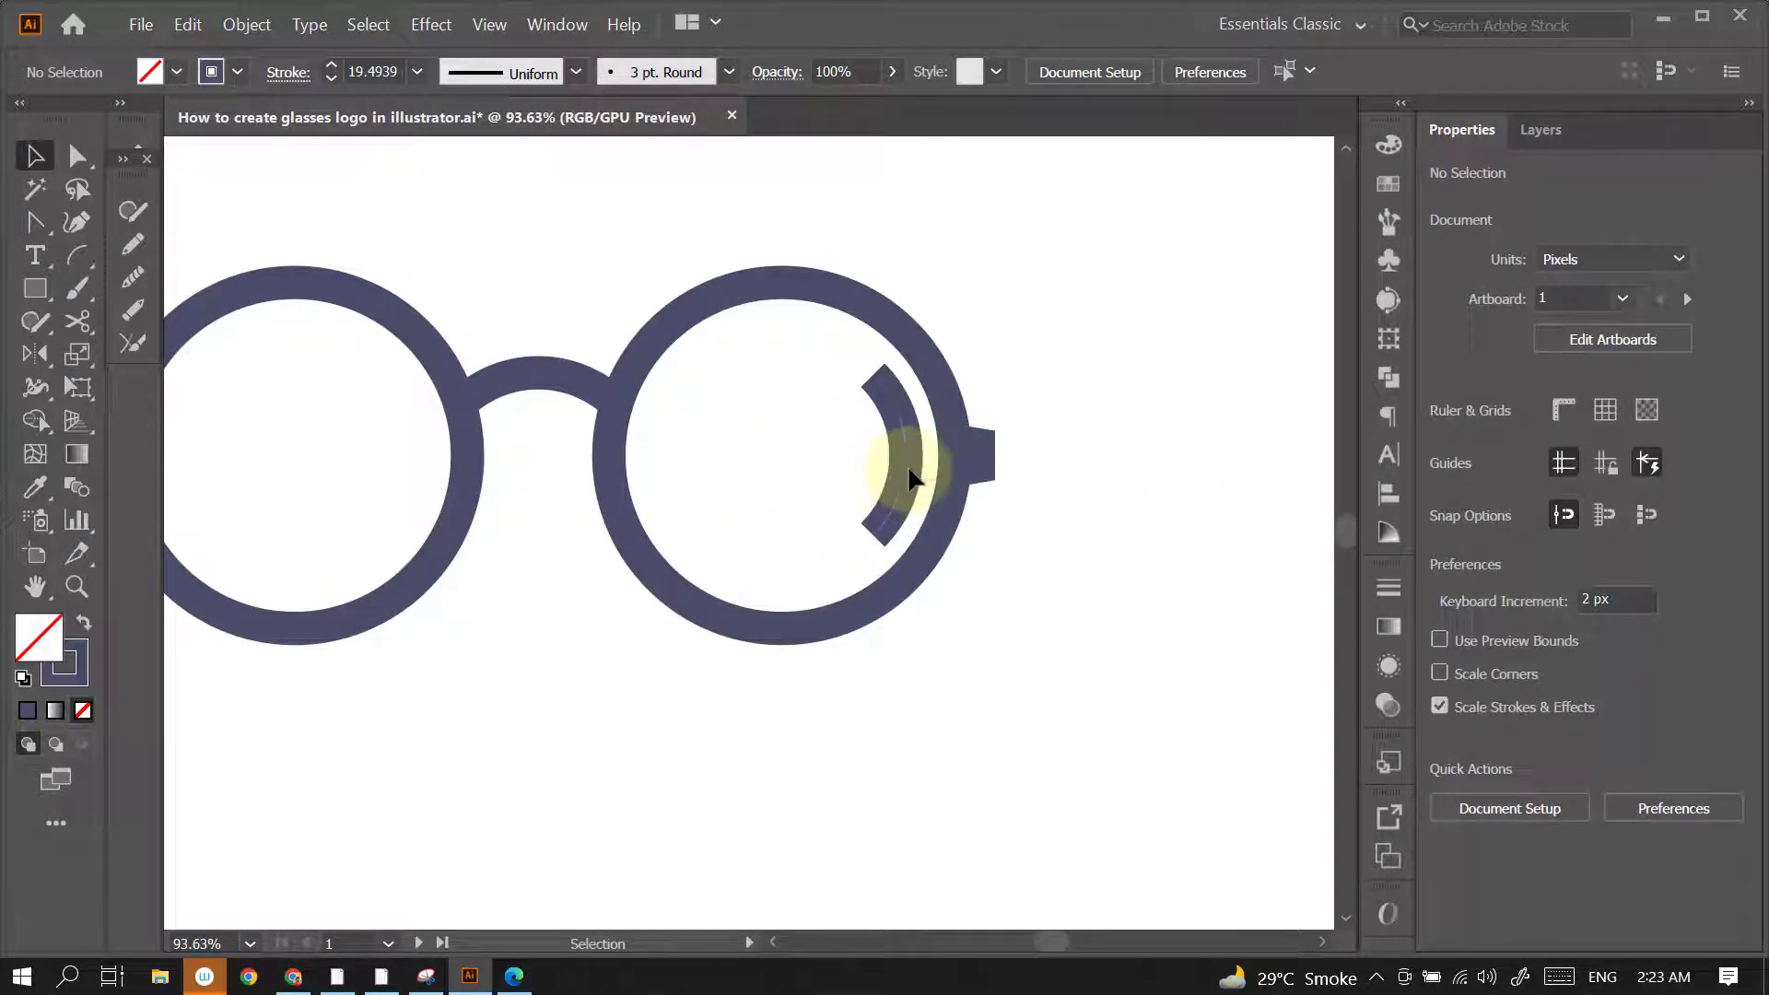
click(910, 475)
scroll(900, 525, down, 3)
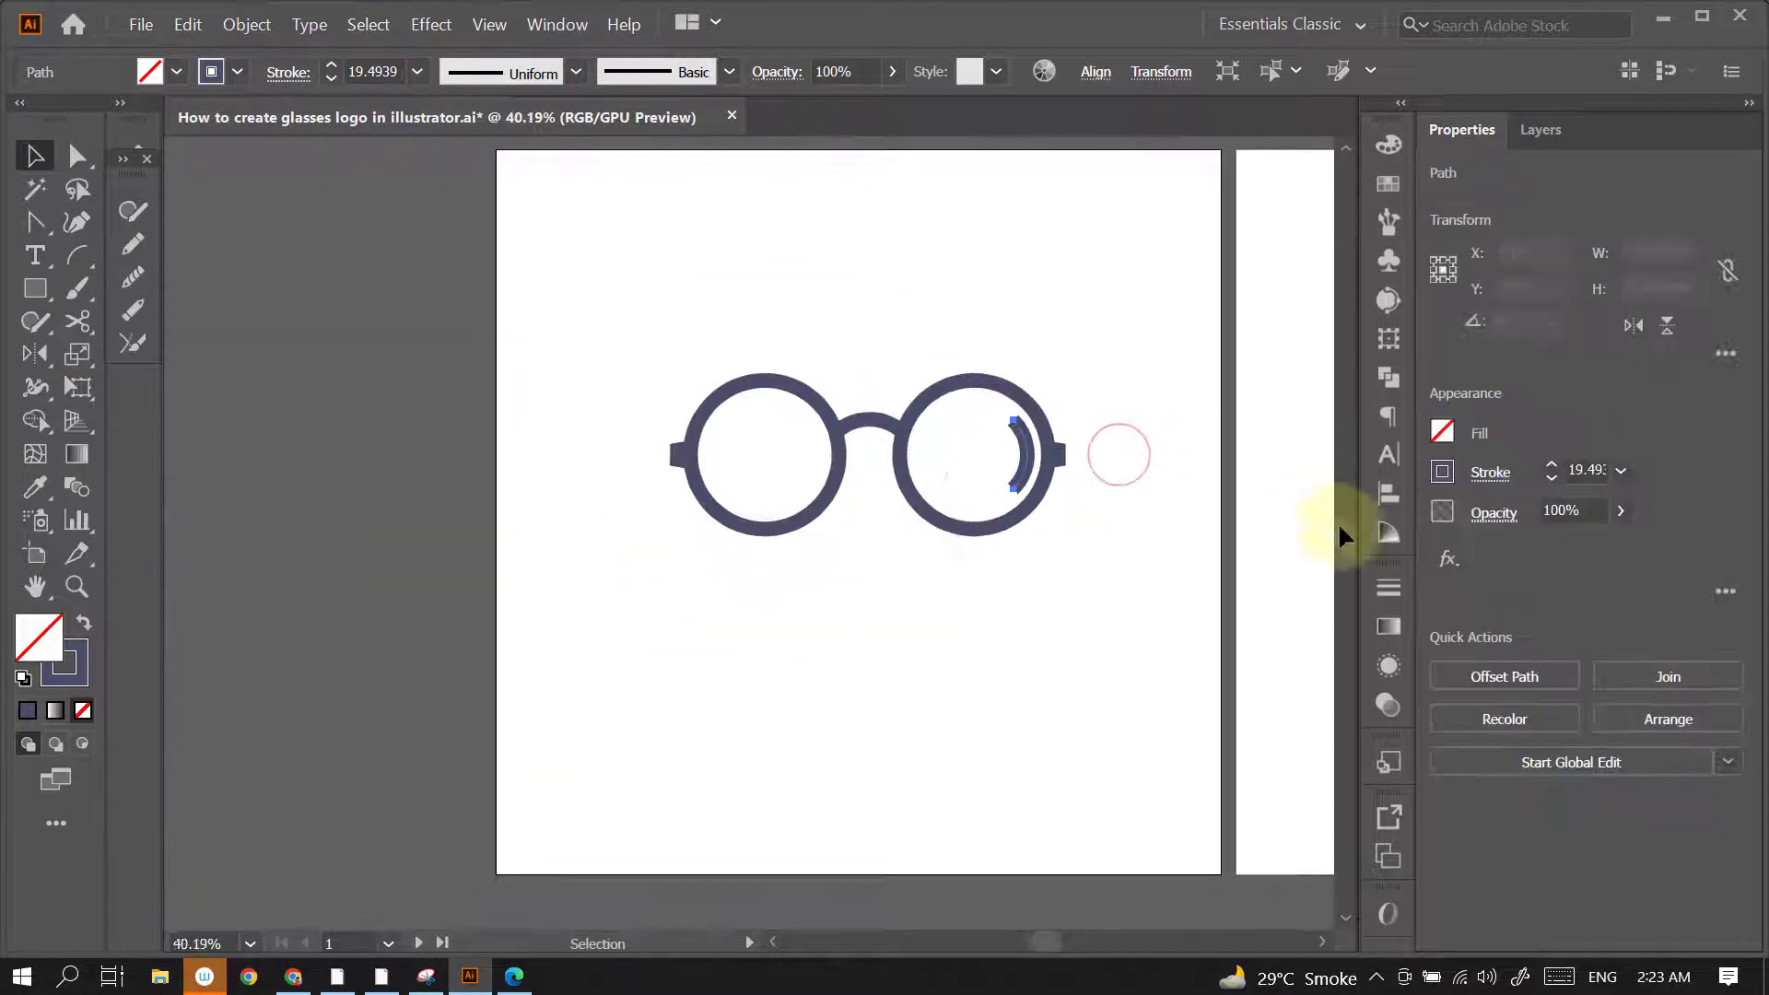
Give the highlight arc's stroke a Round cap
click(1489, 472)
click(1343, 544)
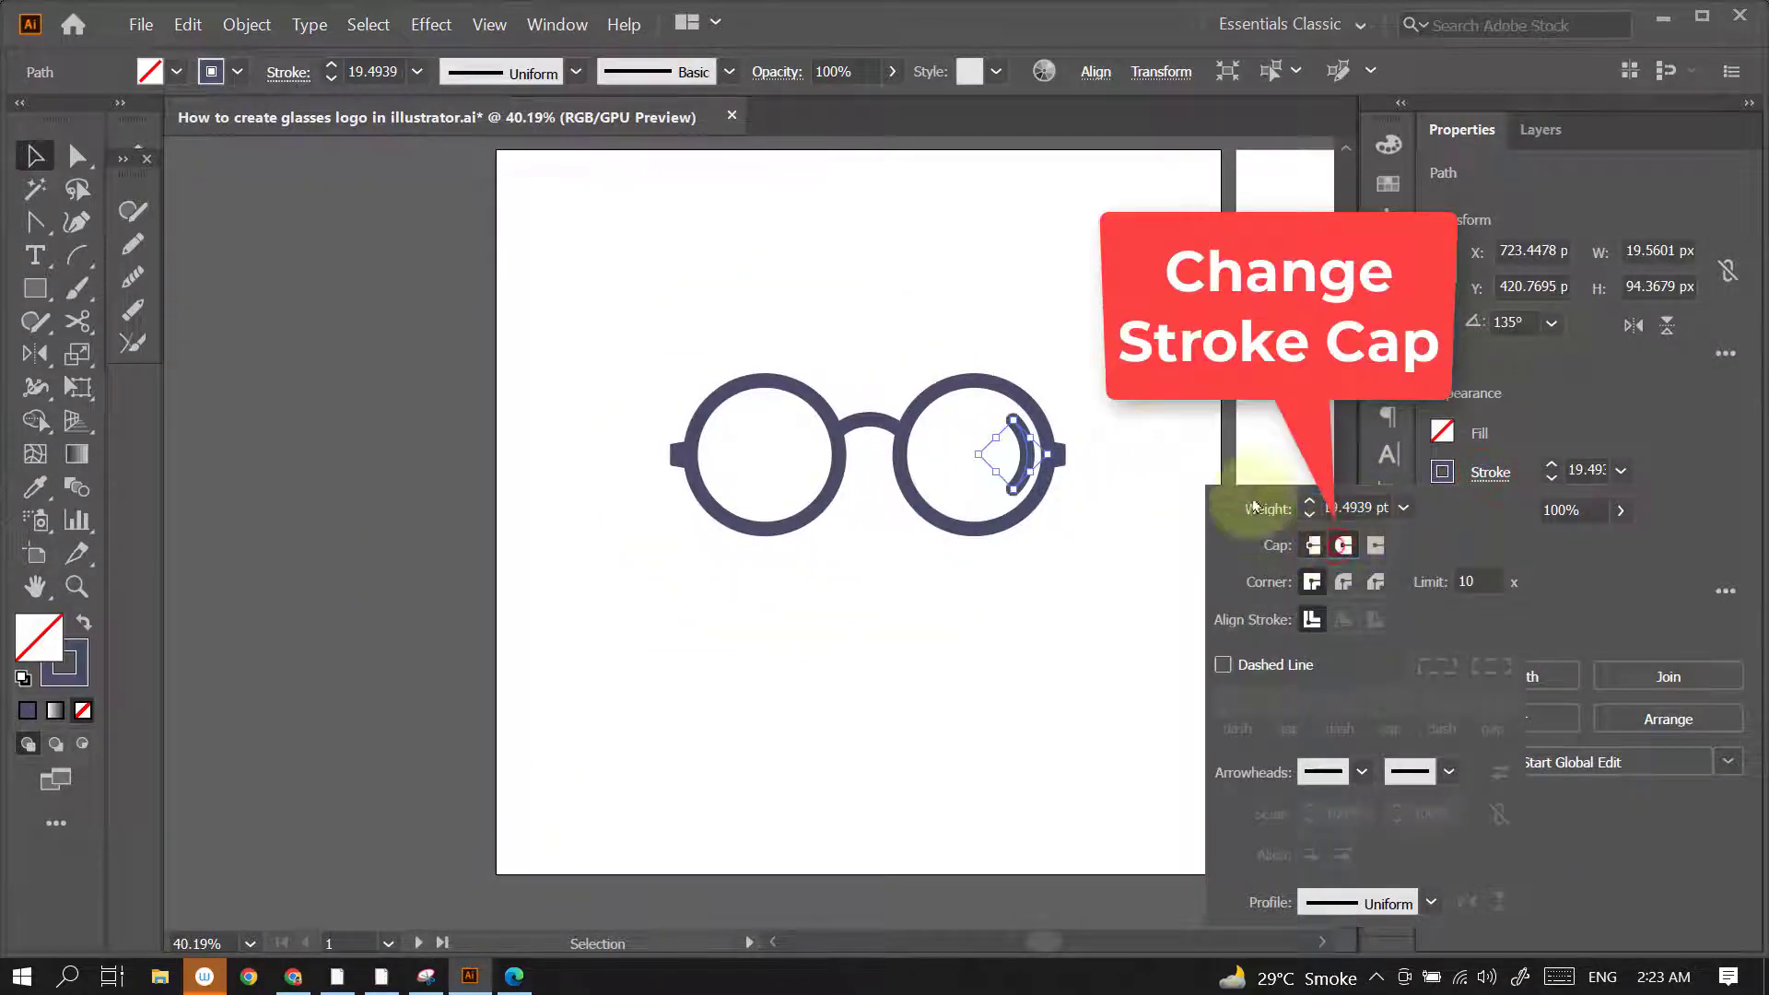
click(1138, 383)
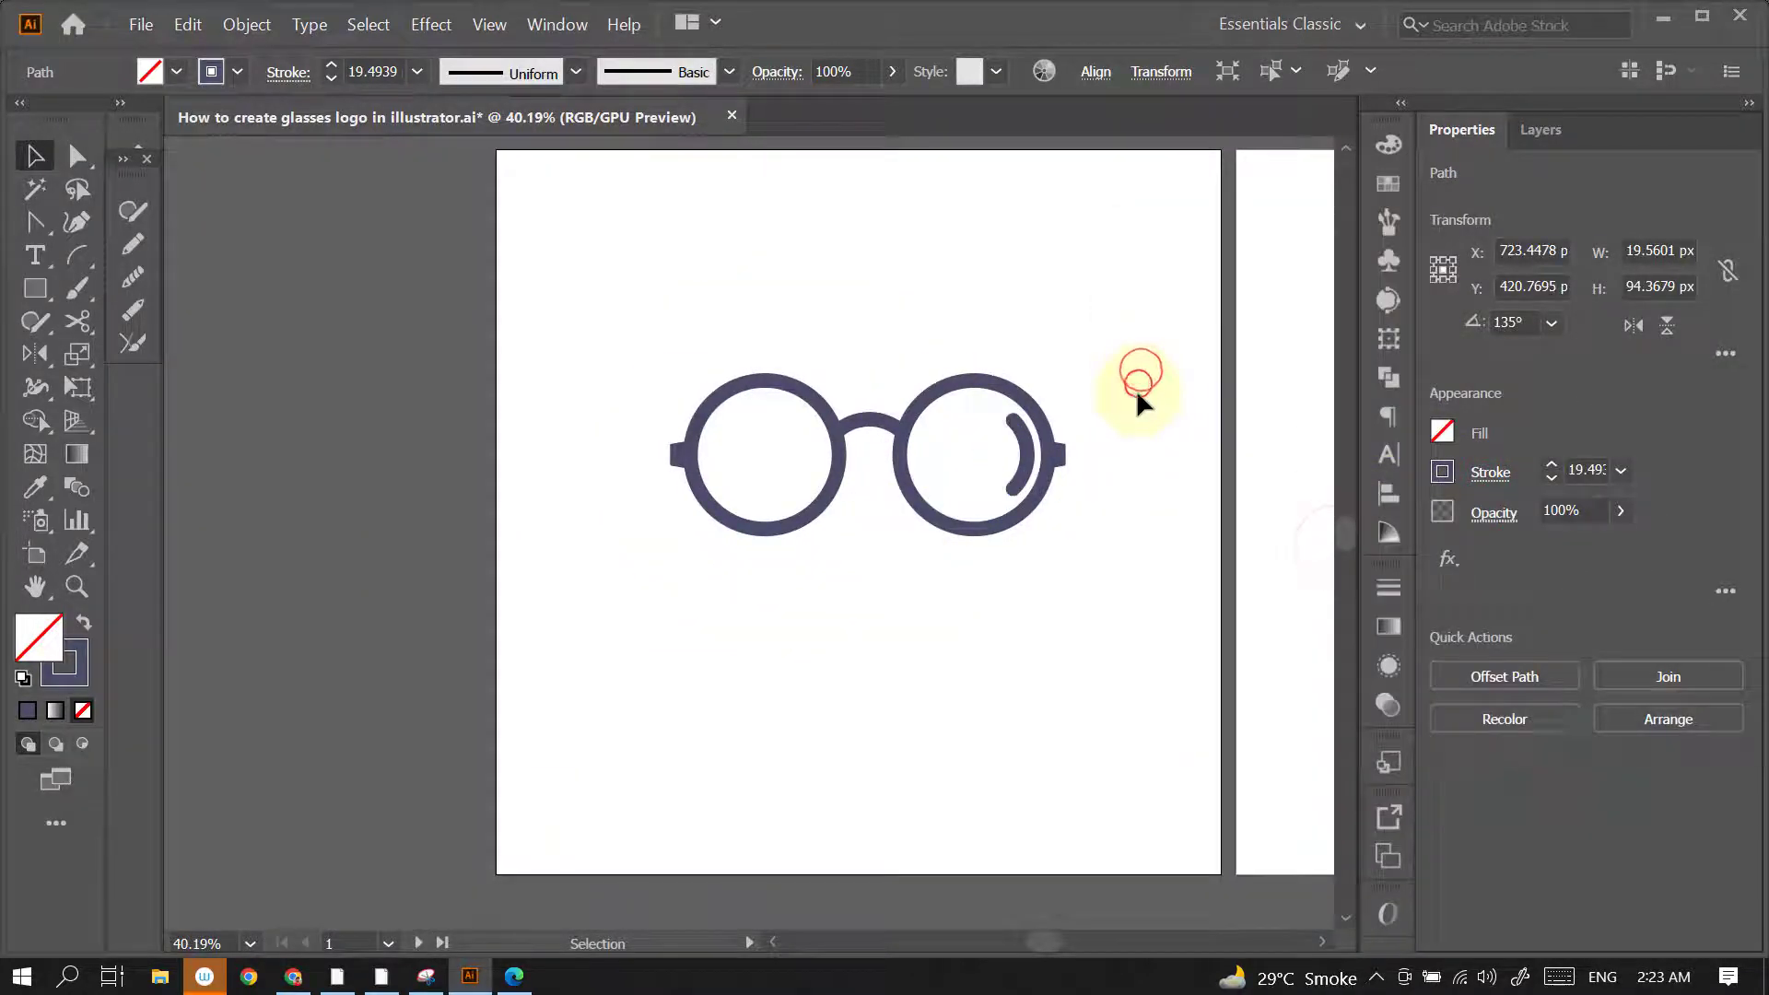
click(1044, 453)
click(1020, 478)
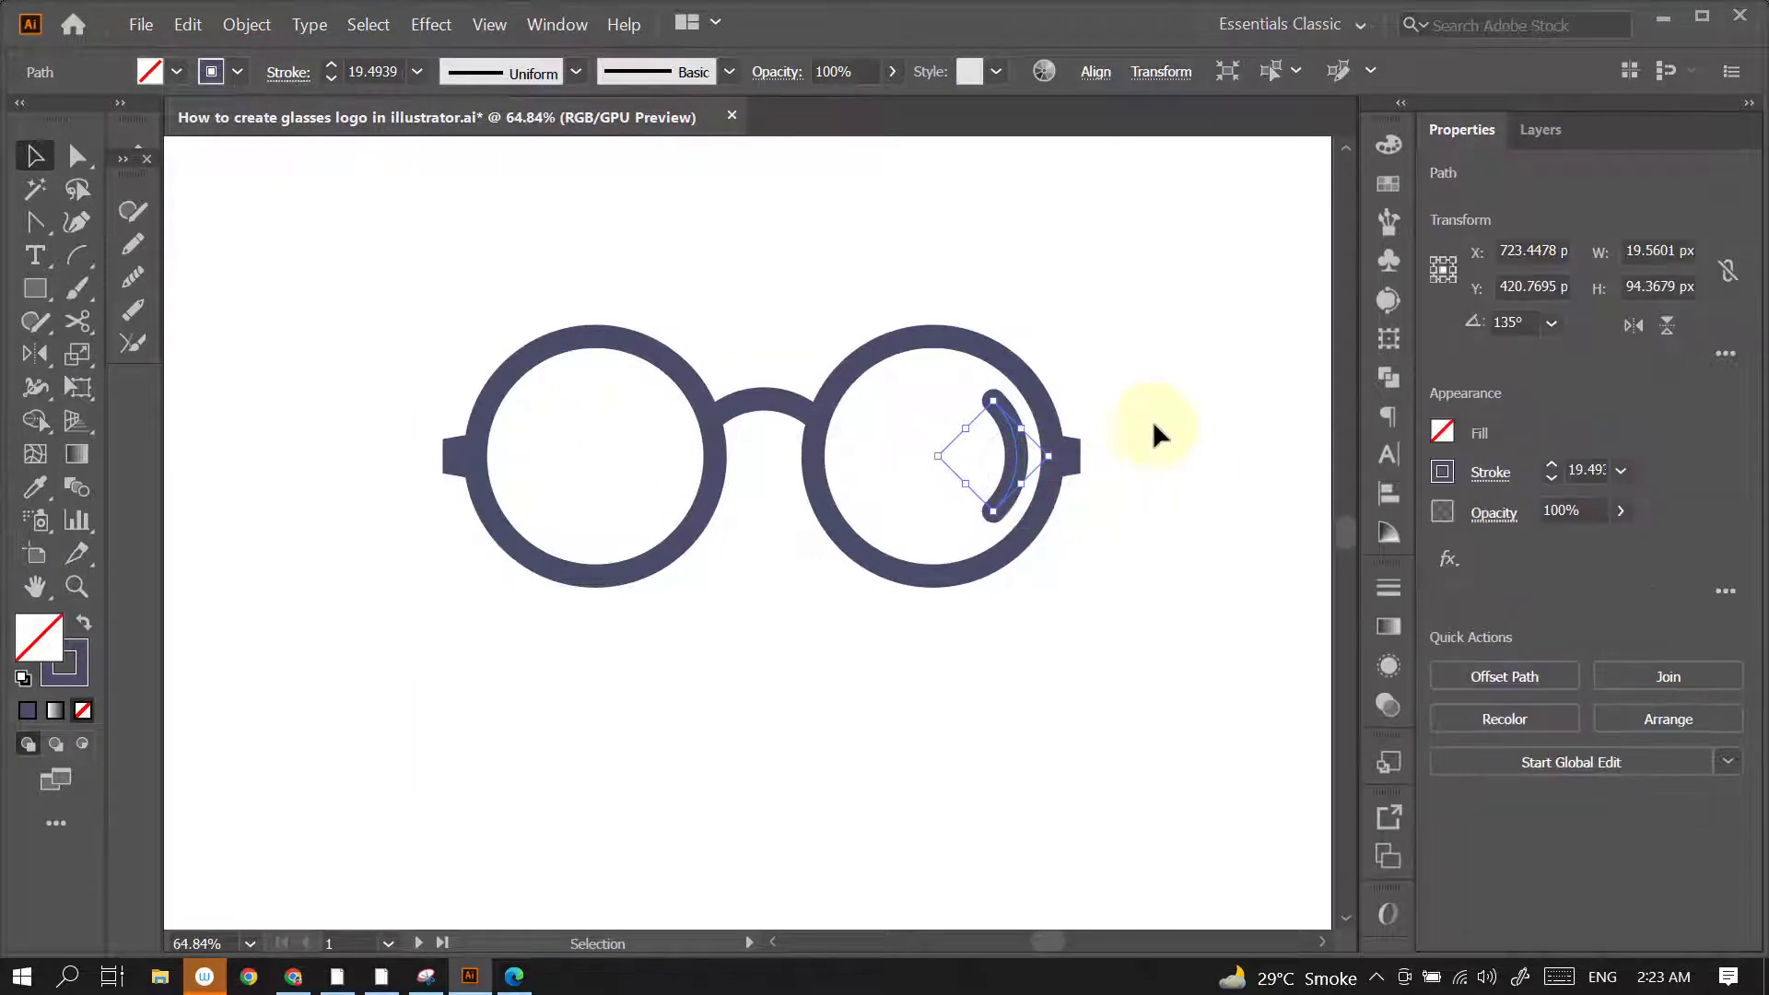
click(1182, 417)
Apply the arc's rounded stroke style to the glasses' bridge with the Eyedropper
click(762, 440)
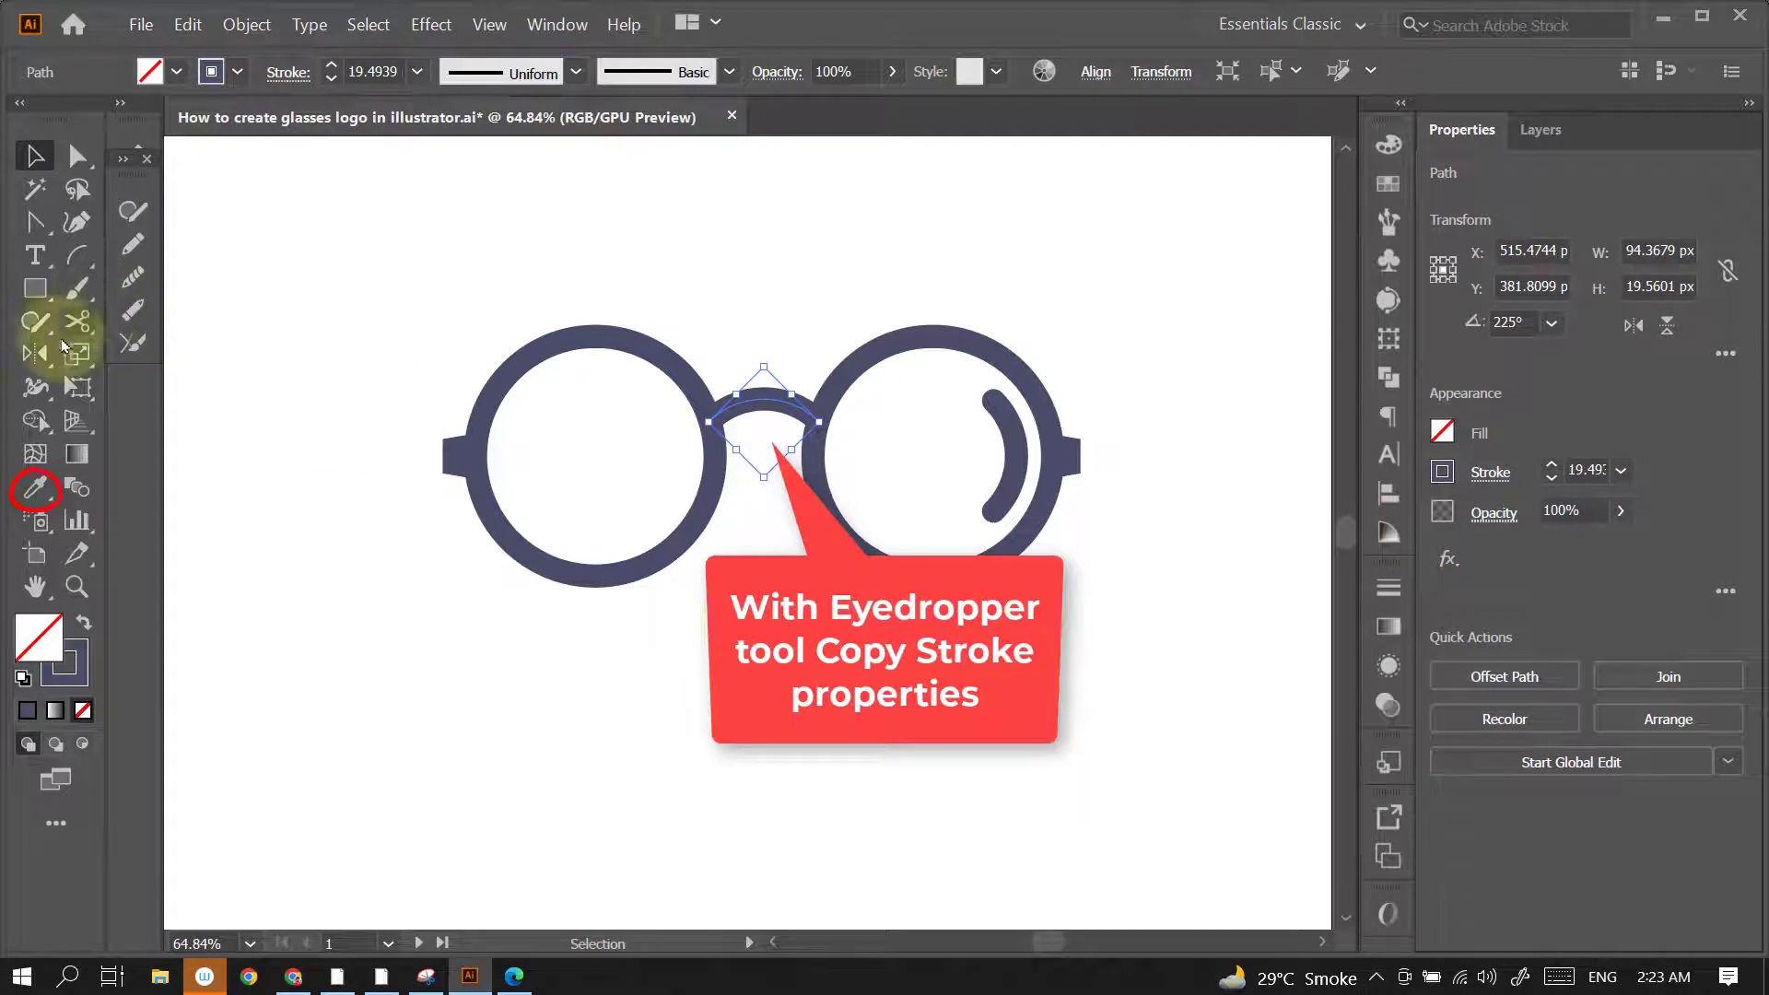
click(35, 487)
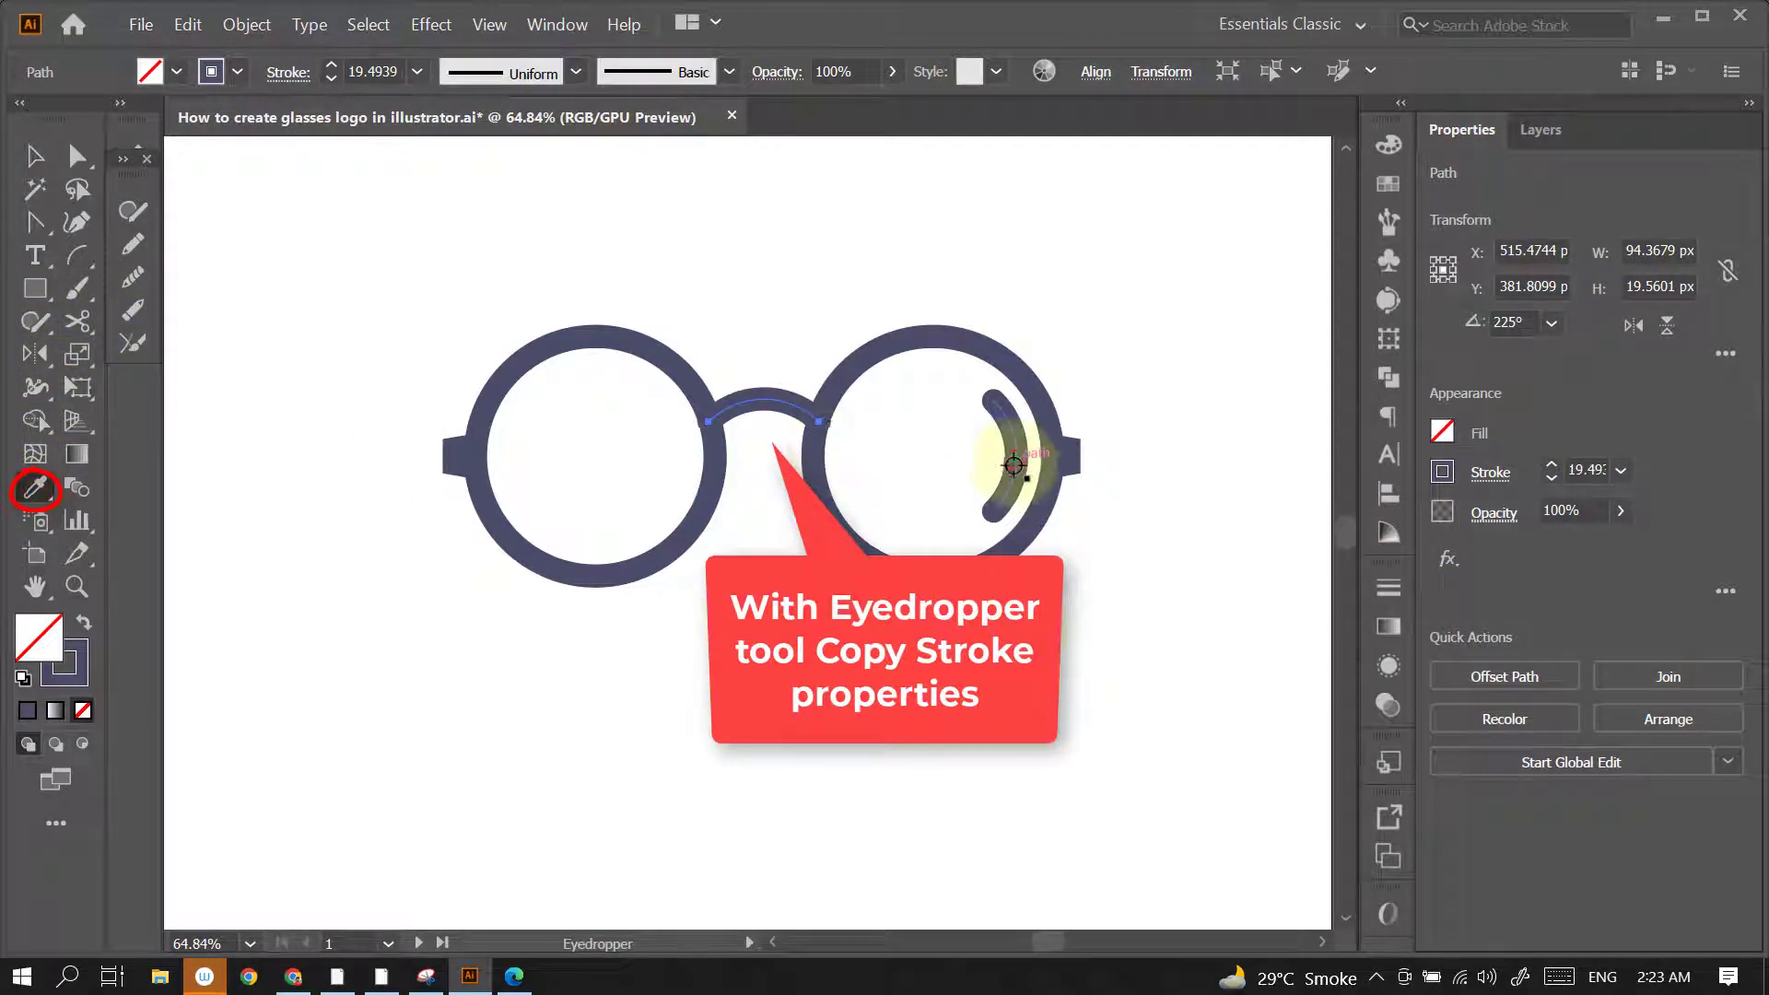
key(v)
click(865, 233)
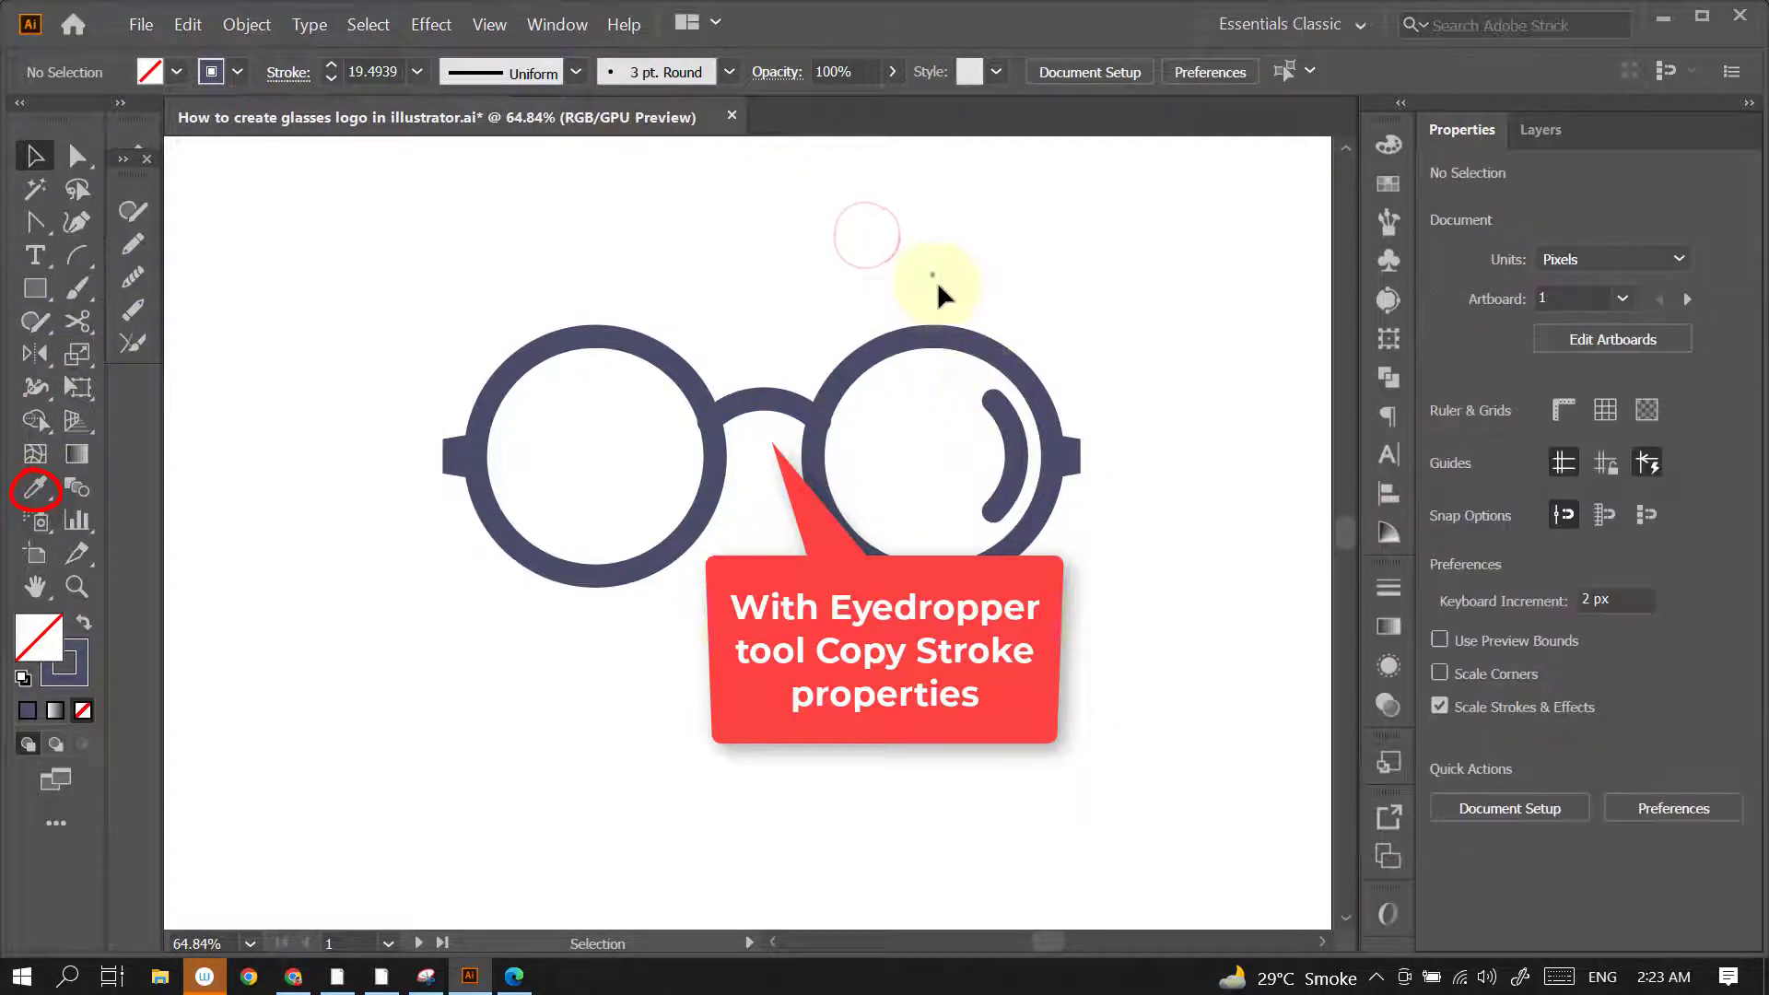
drag(932, 274, 1172, 584)
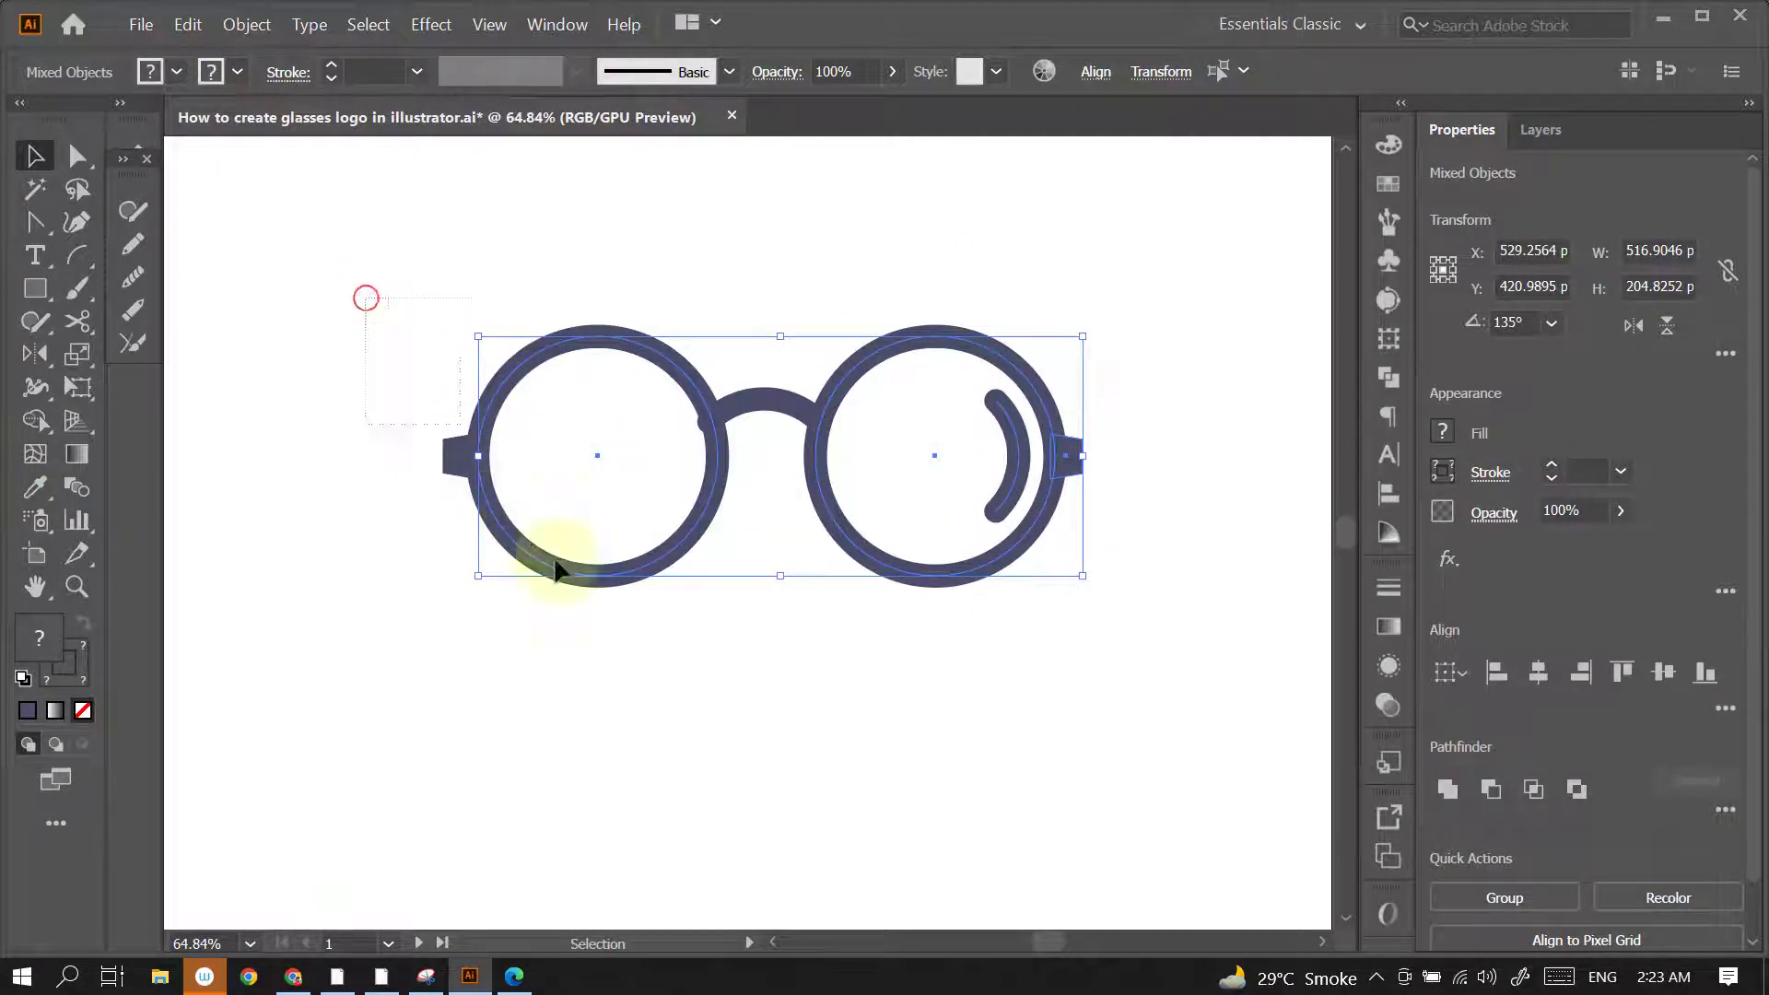
Ungroup the glasses parts
drag(555, 571, 609, 658)
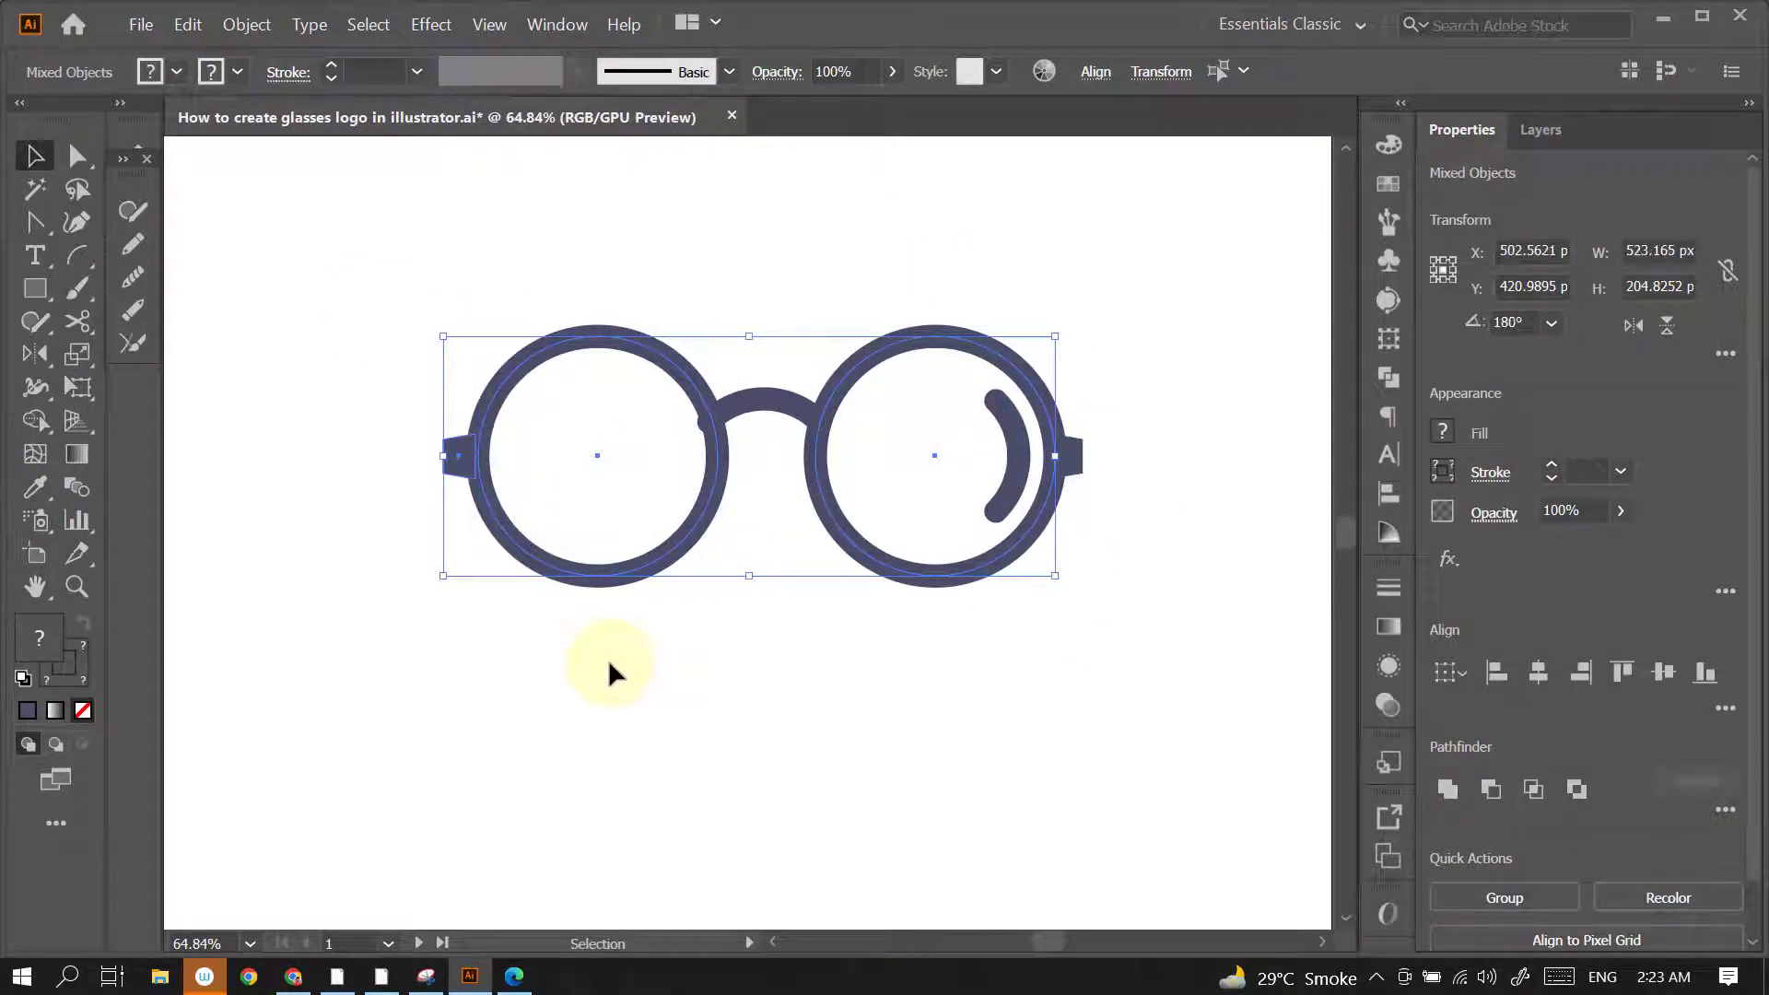
click(1179, 356)
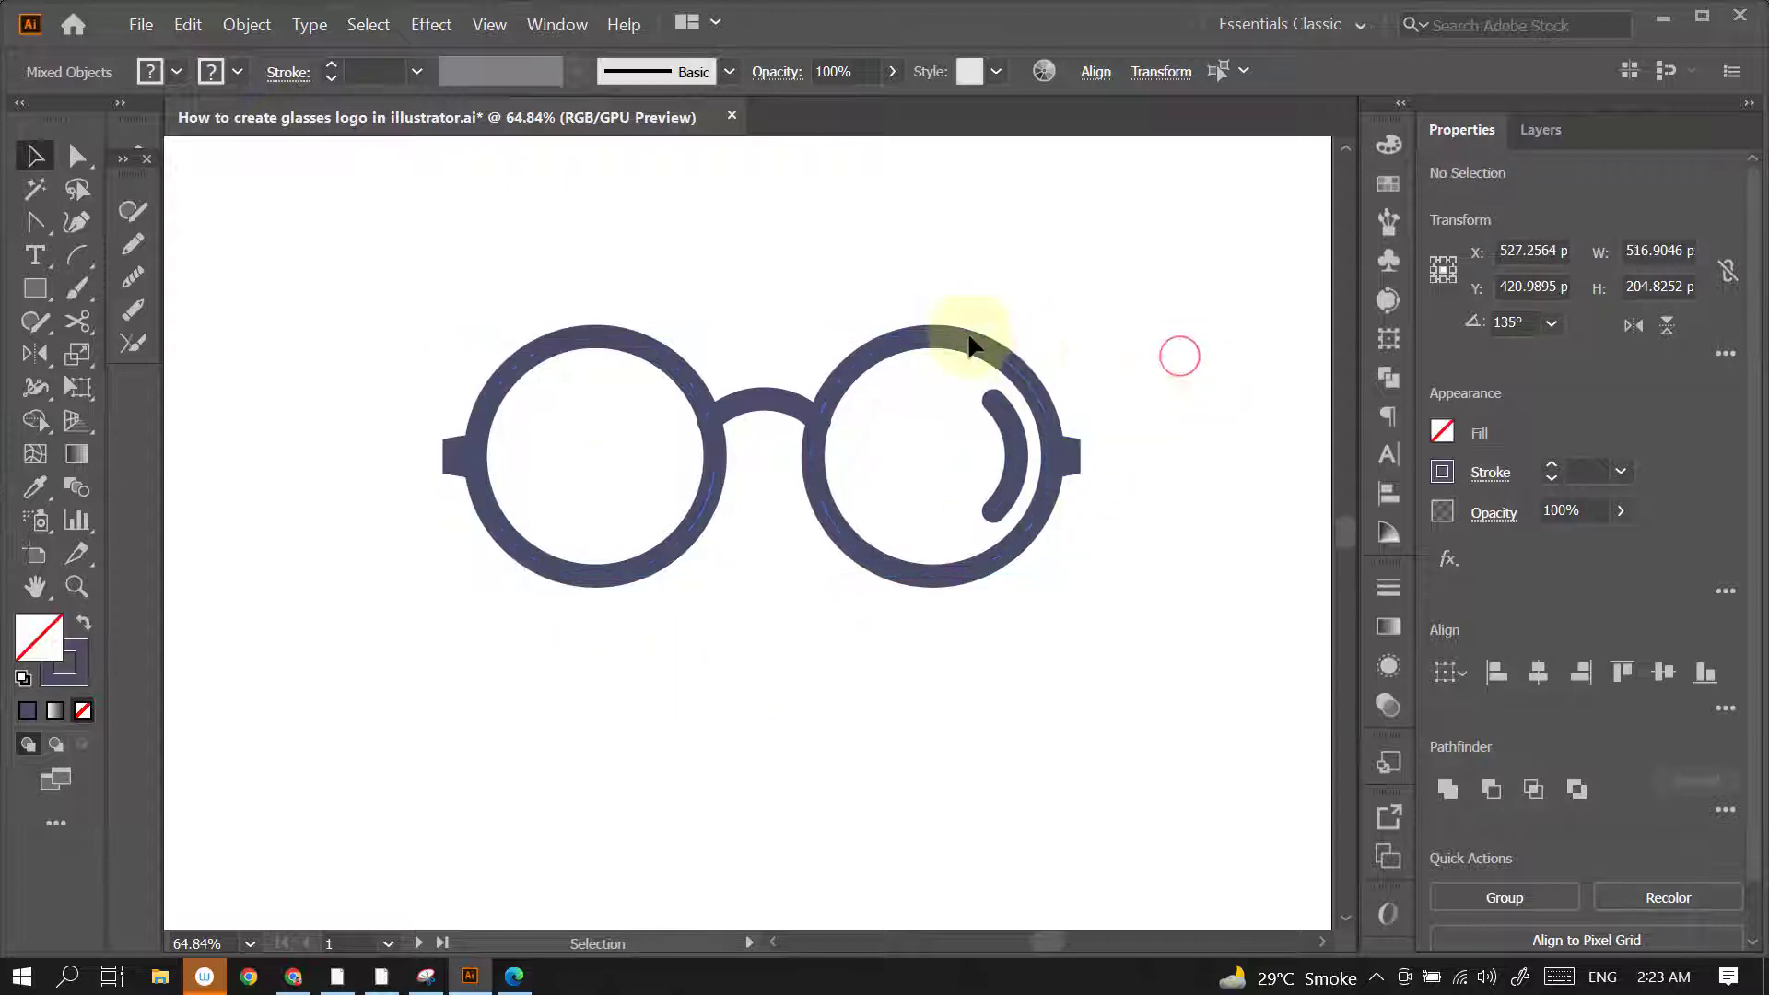
right_click(919, 337)
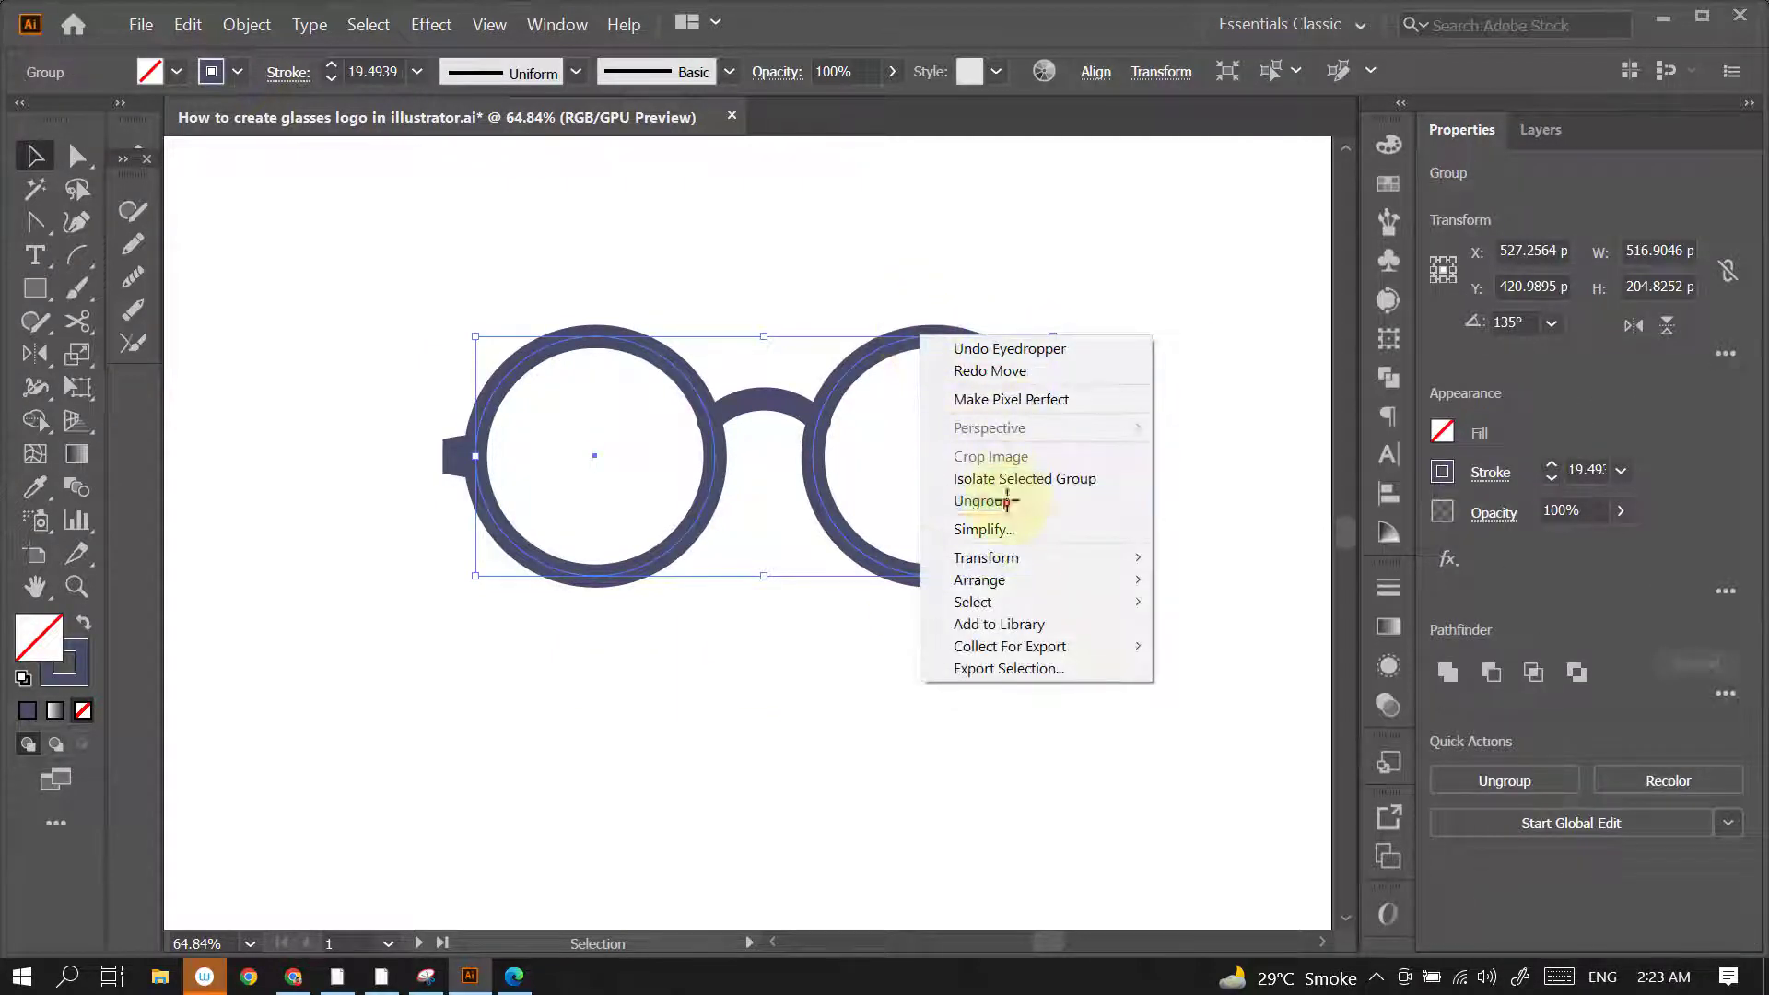
click(1007, 502)
click(898, 258)
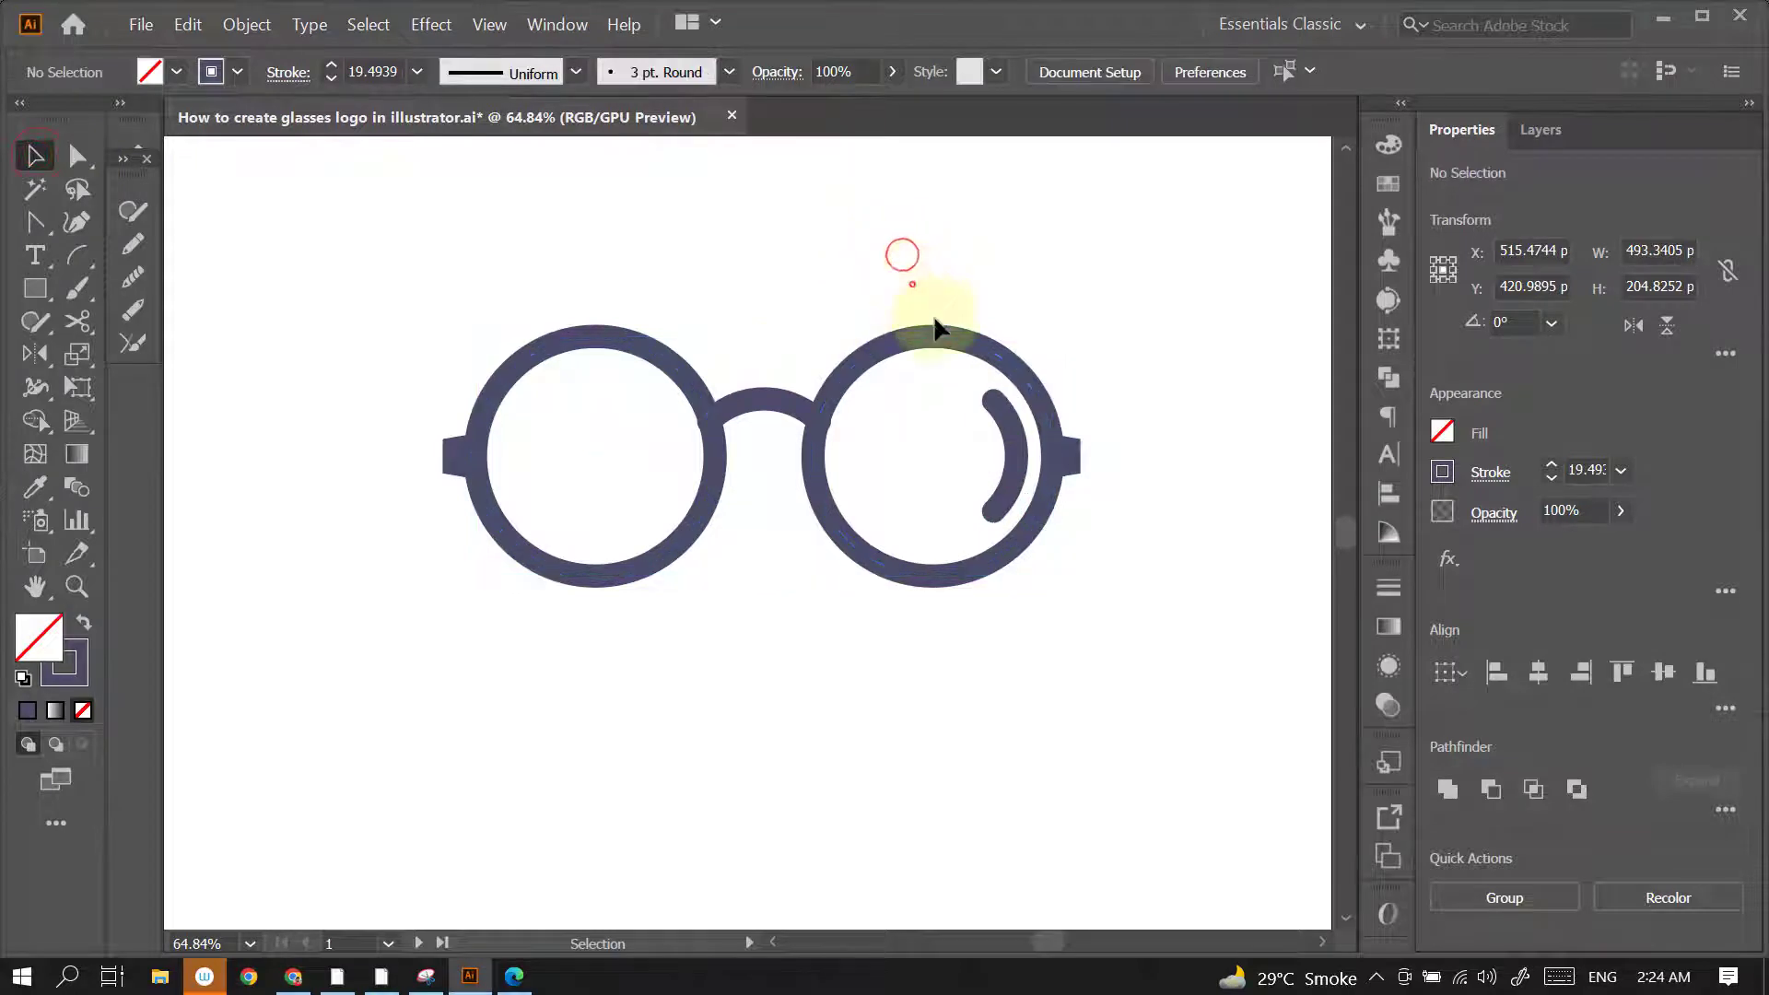
Nudge the right lens ring two steps right, then review the left lens and whole artboard
drag(911, 278, 1137, 649)
key(Right)
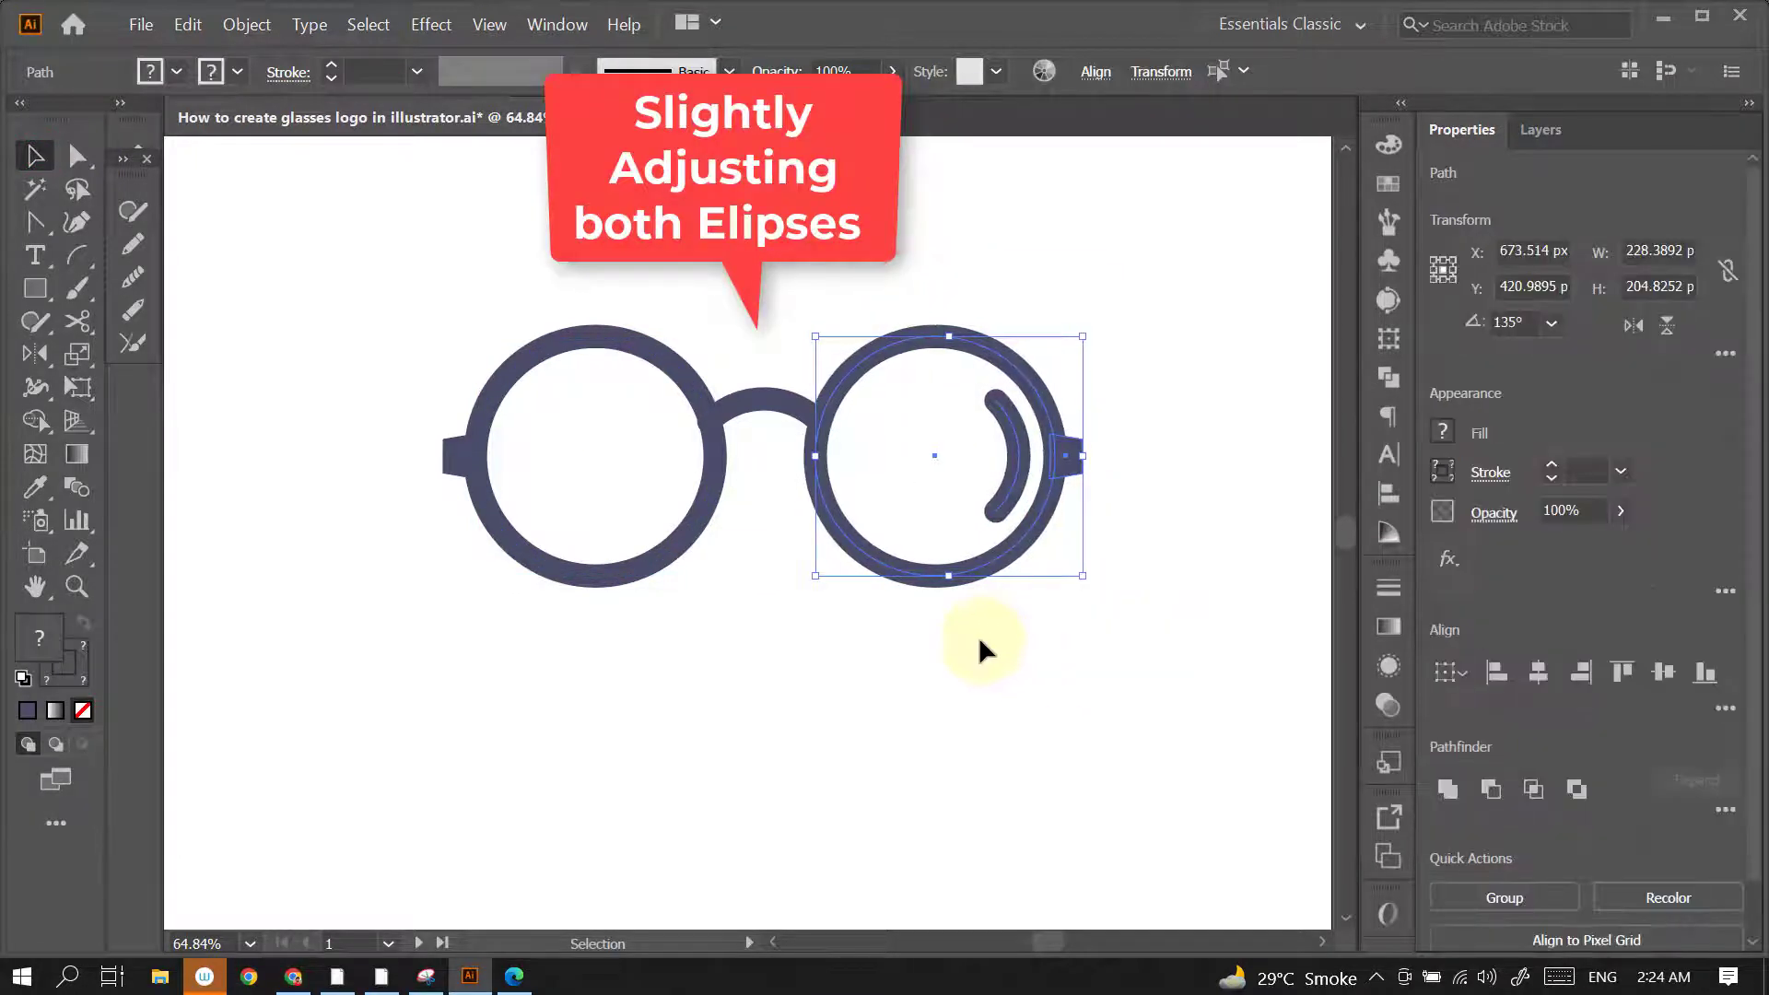
key(Right)
drag(584, 663, 599, 721)
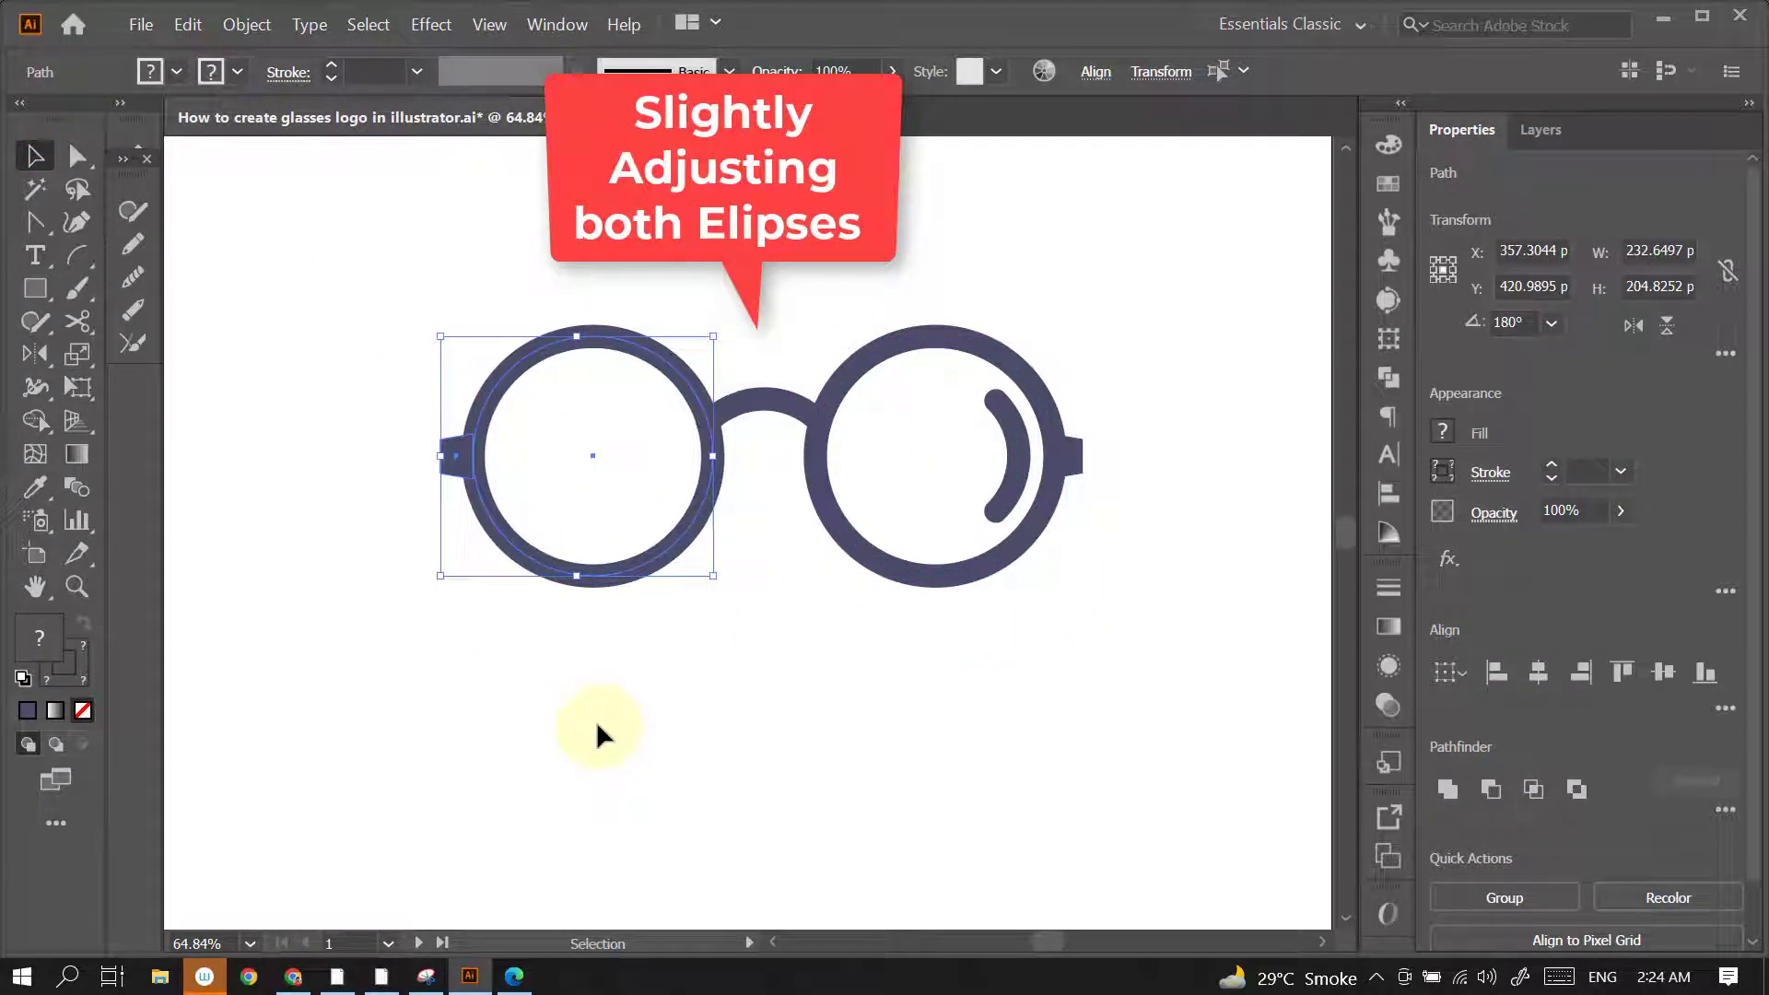
click(852, 290)
ctrl+alt+click(980, 446)
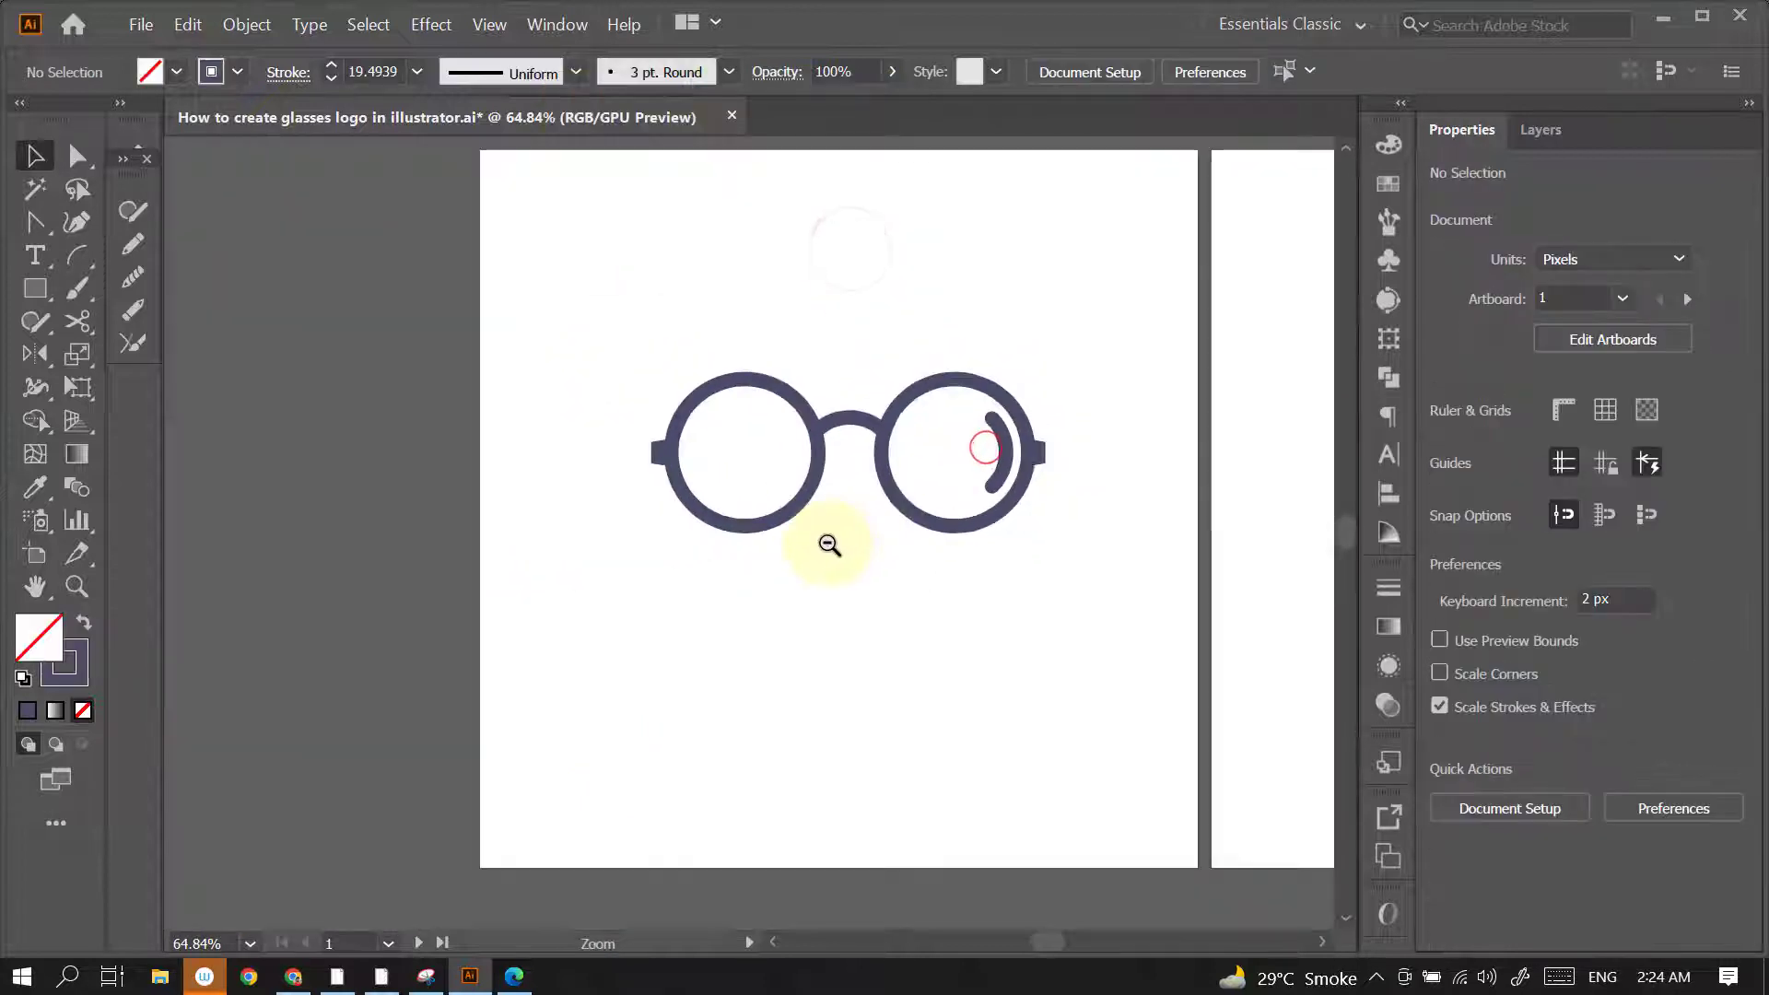
ctrl+alt+click(945, 544)
ctrl+click(760, 478)
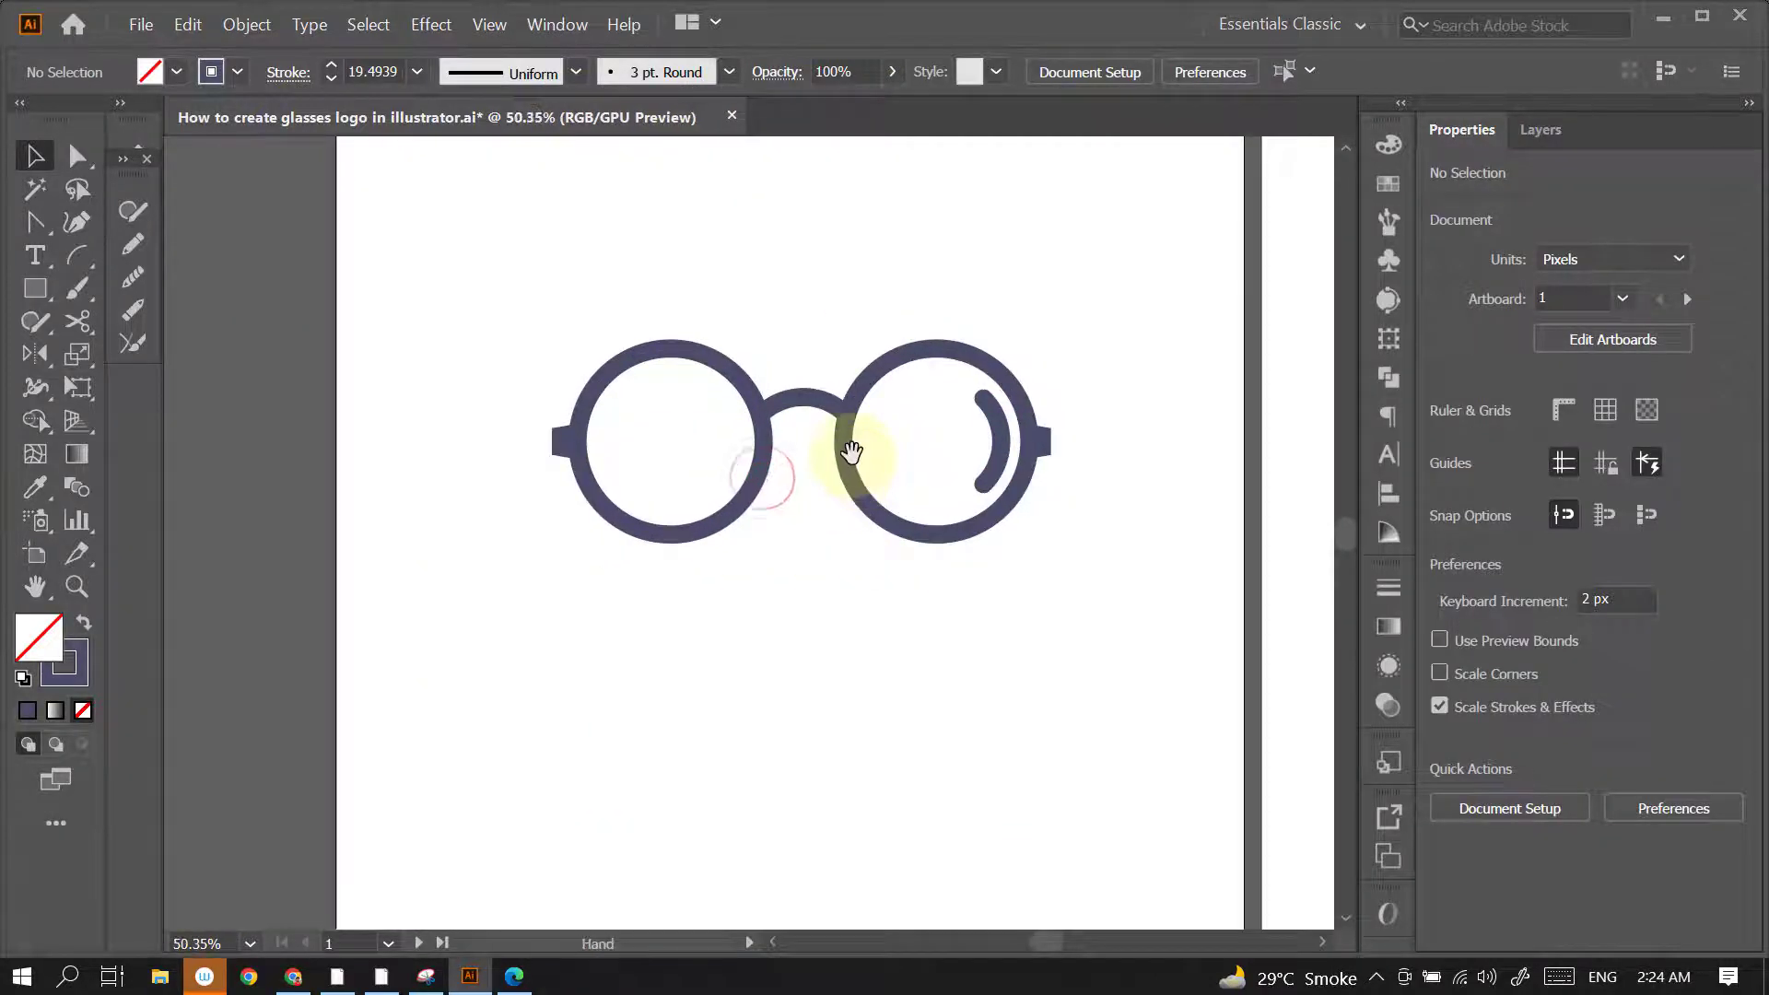
ctrl+click(802, 482)
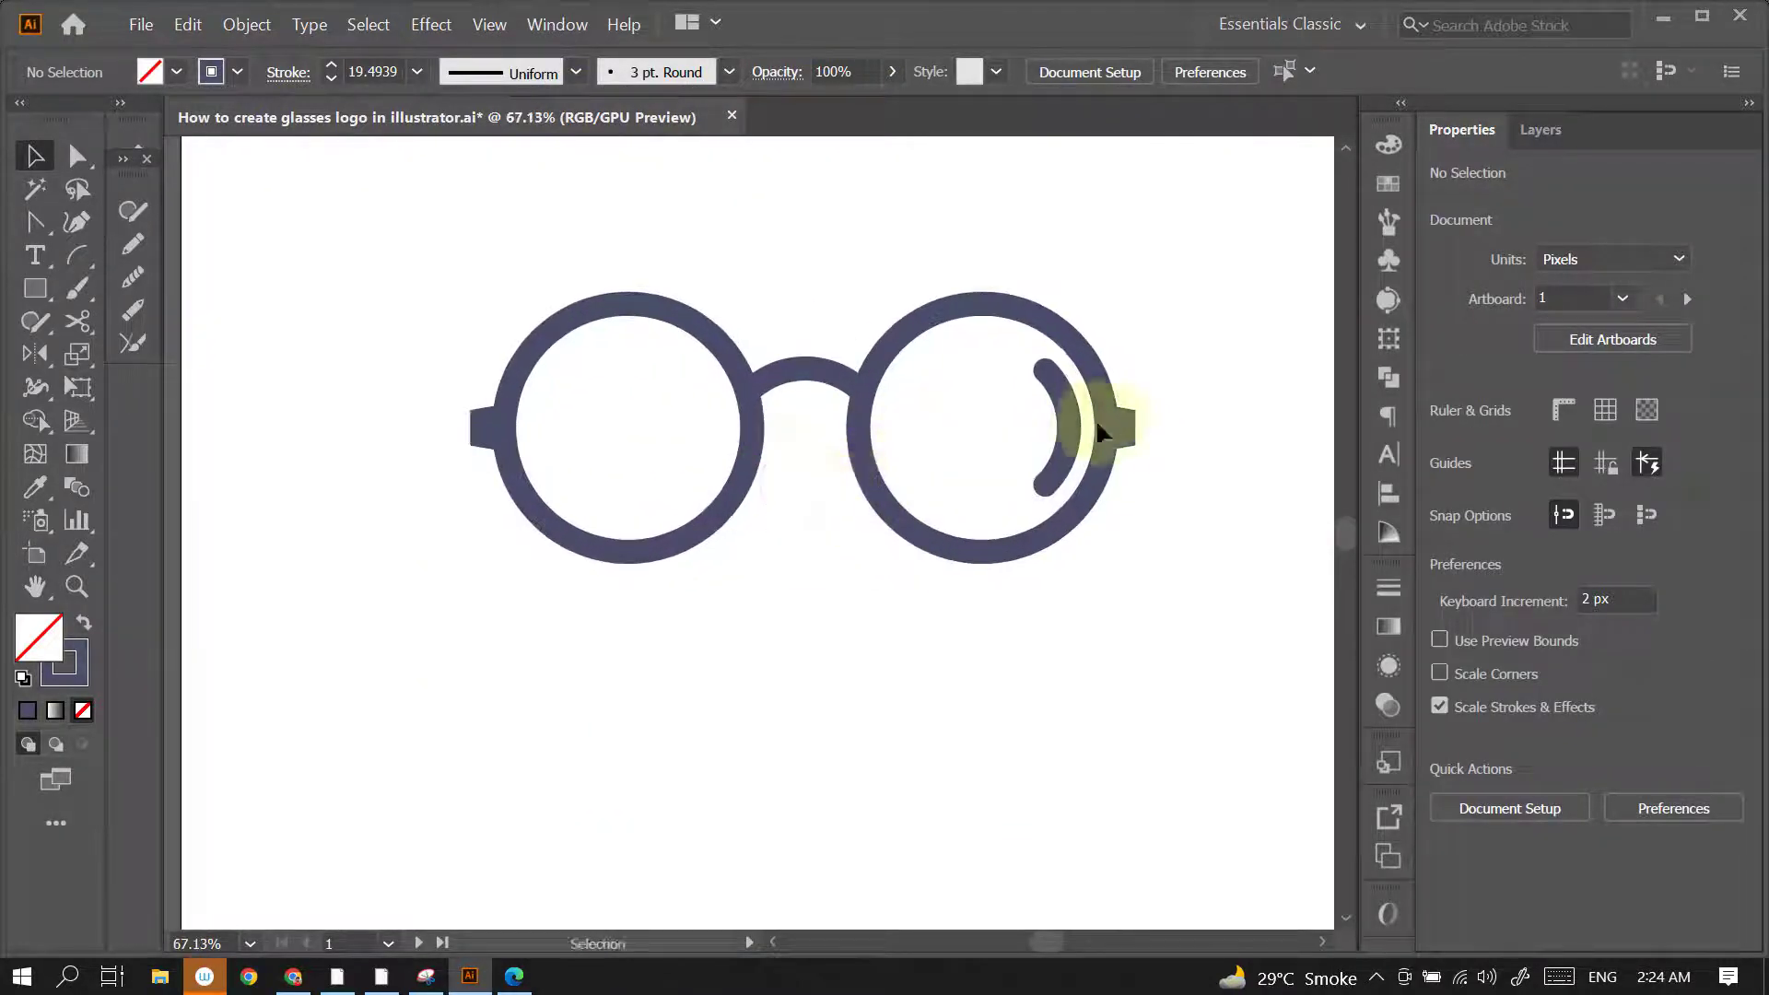
Reflect a vertical copy of the right lens highlight arc and move it into the left lens
click(1068, 442)
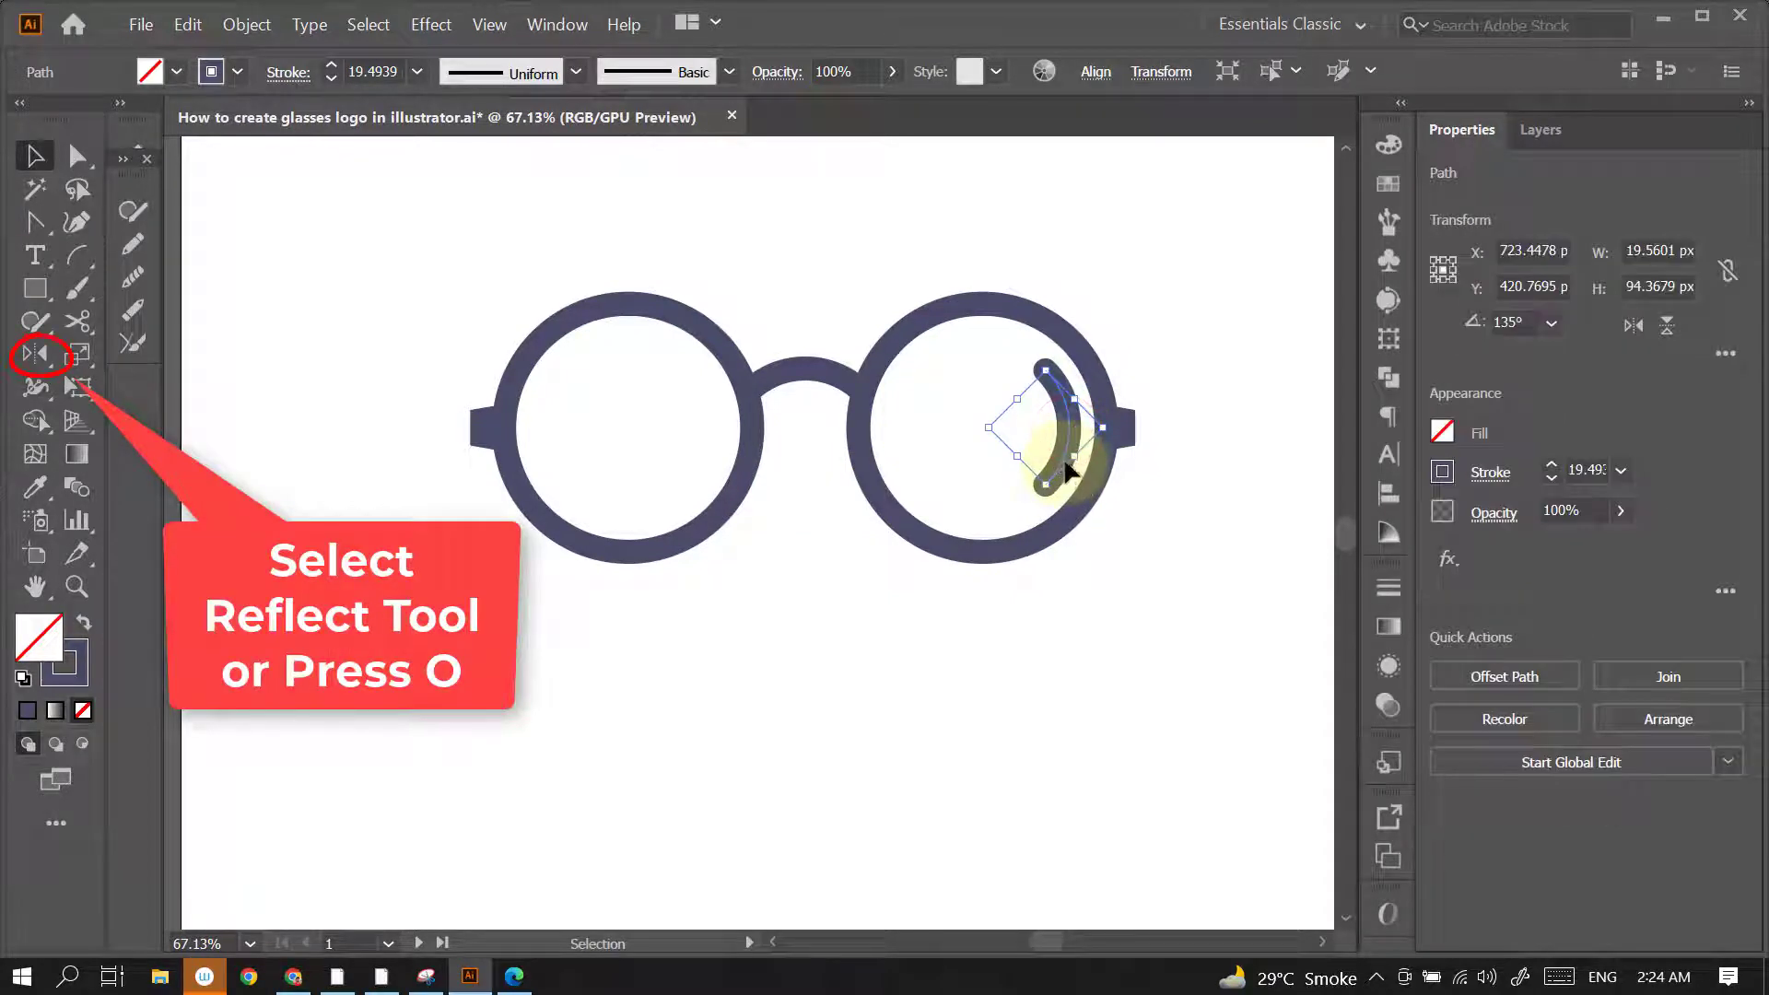
click(36, 356)
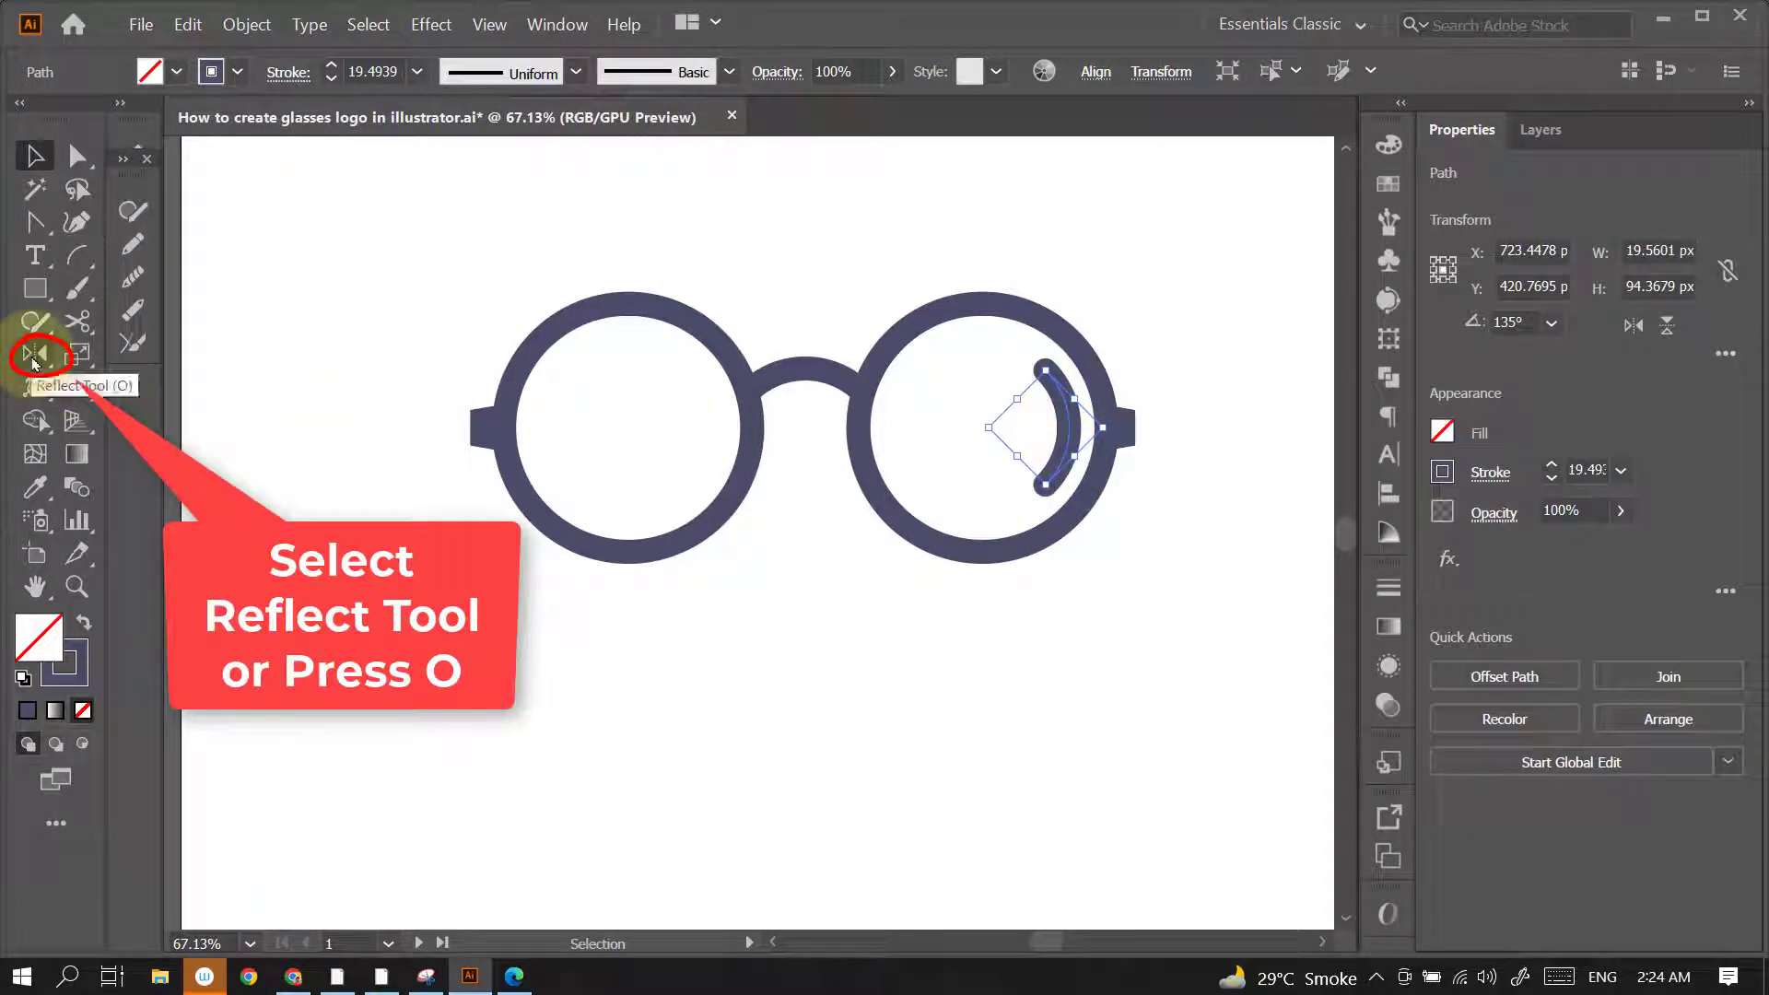
click(33, 357)
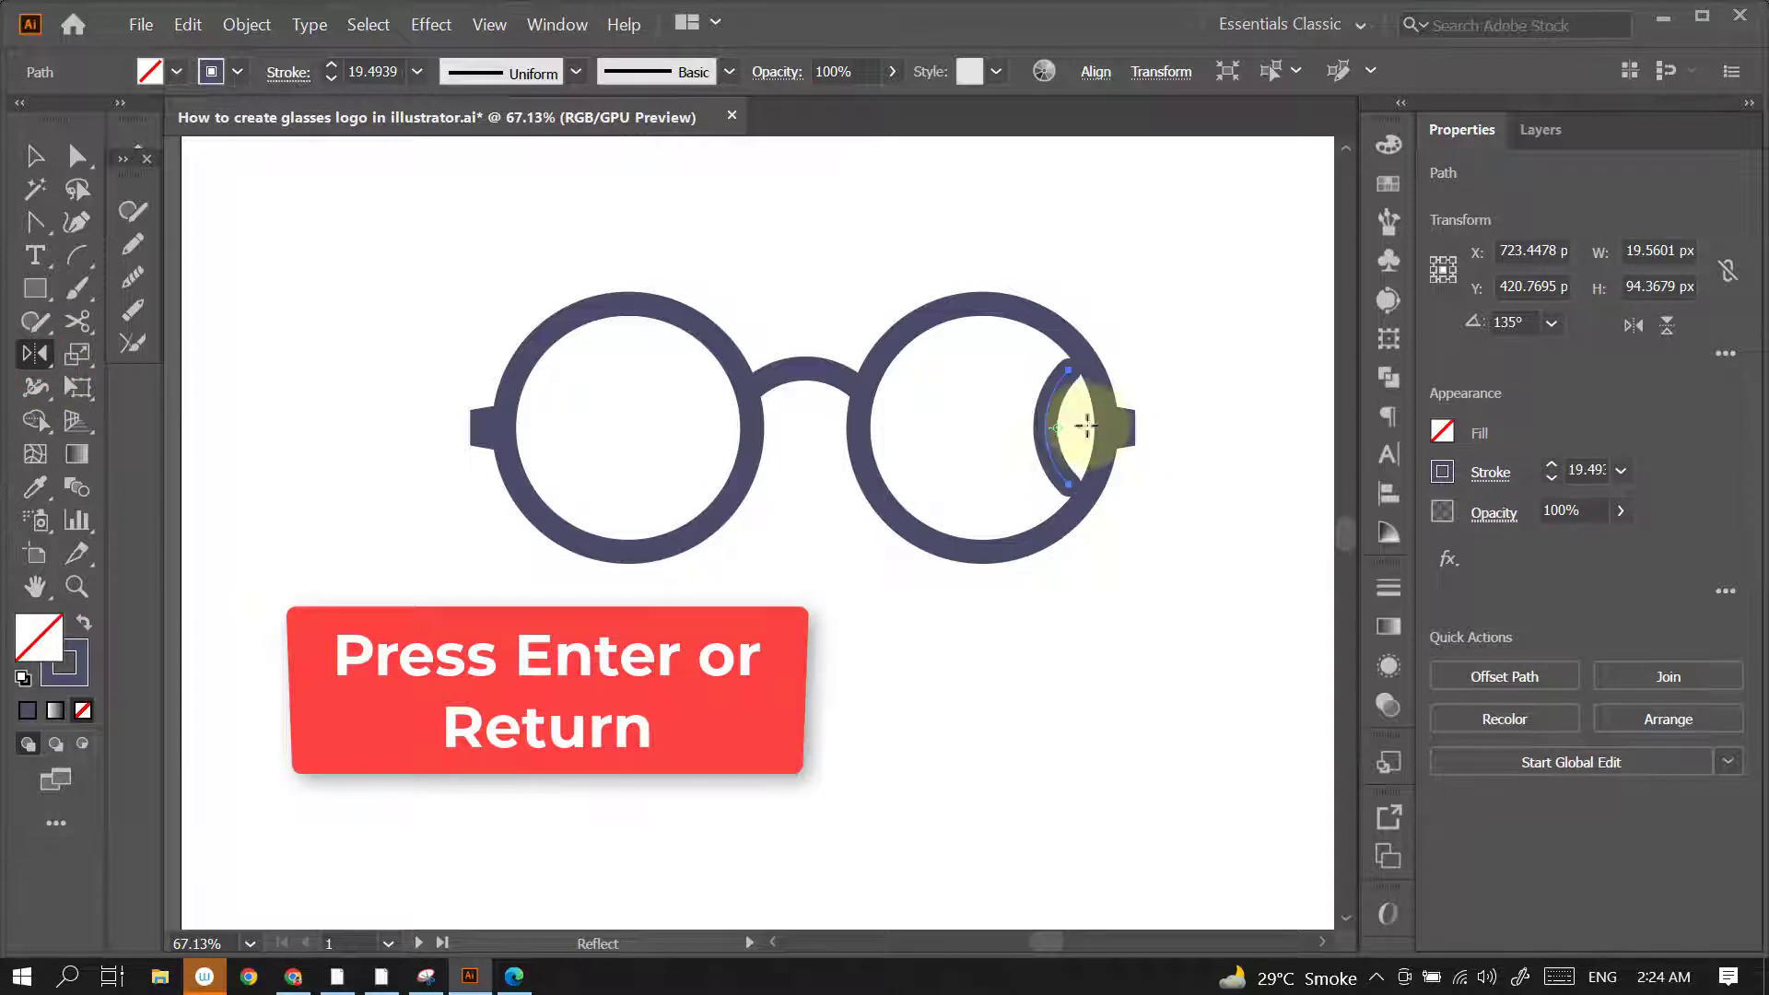
key(Return)
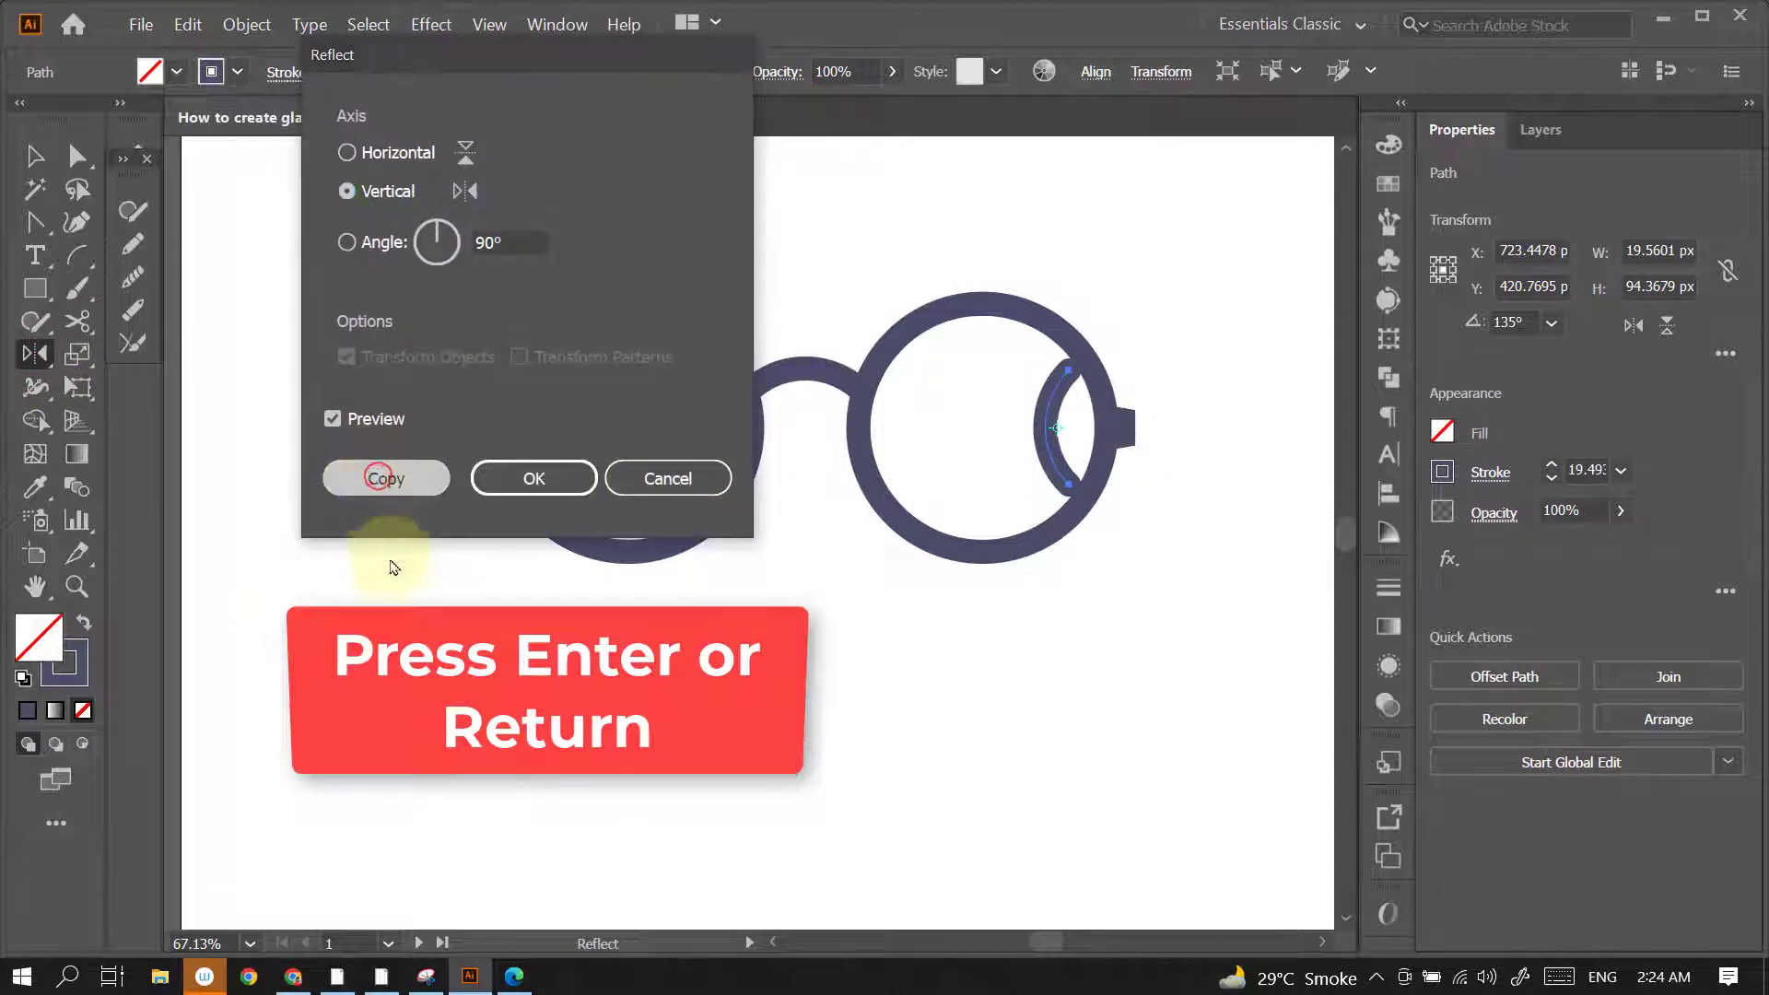
click(376, 480)
click(34, 156)
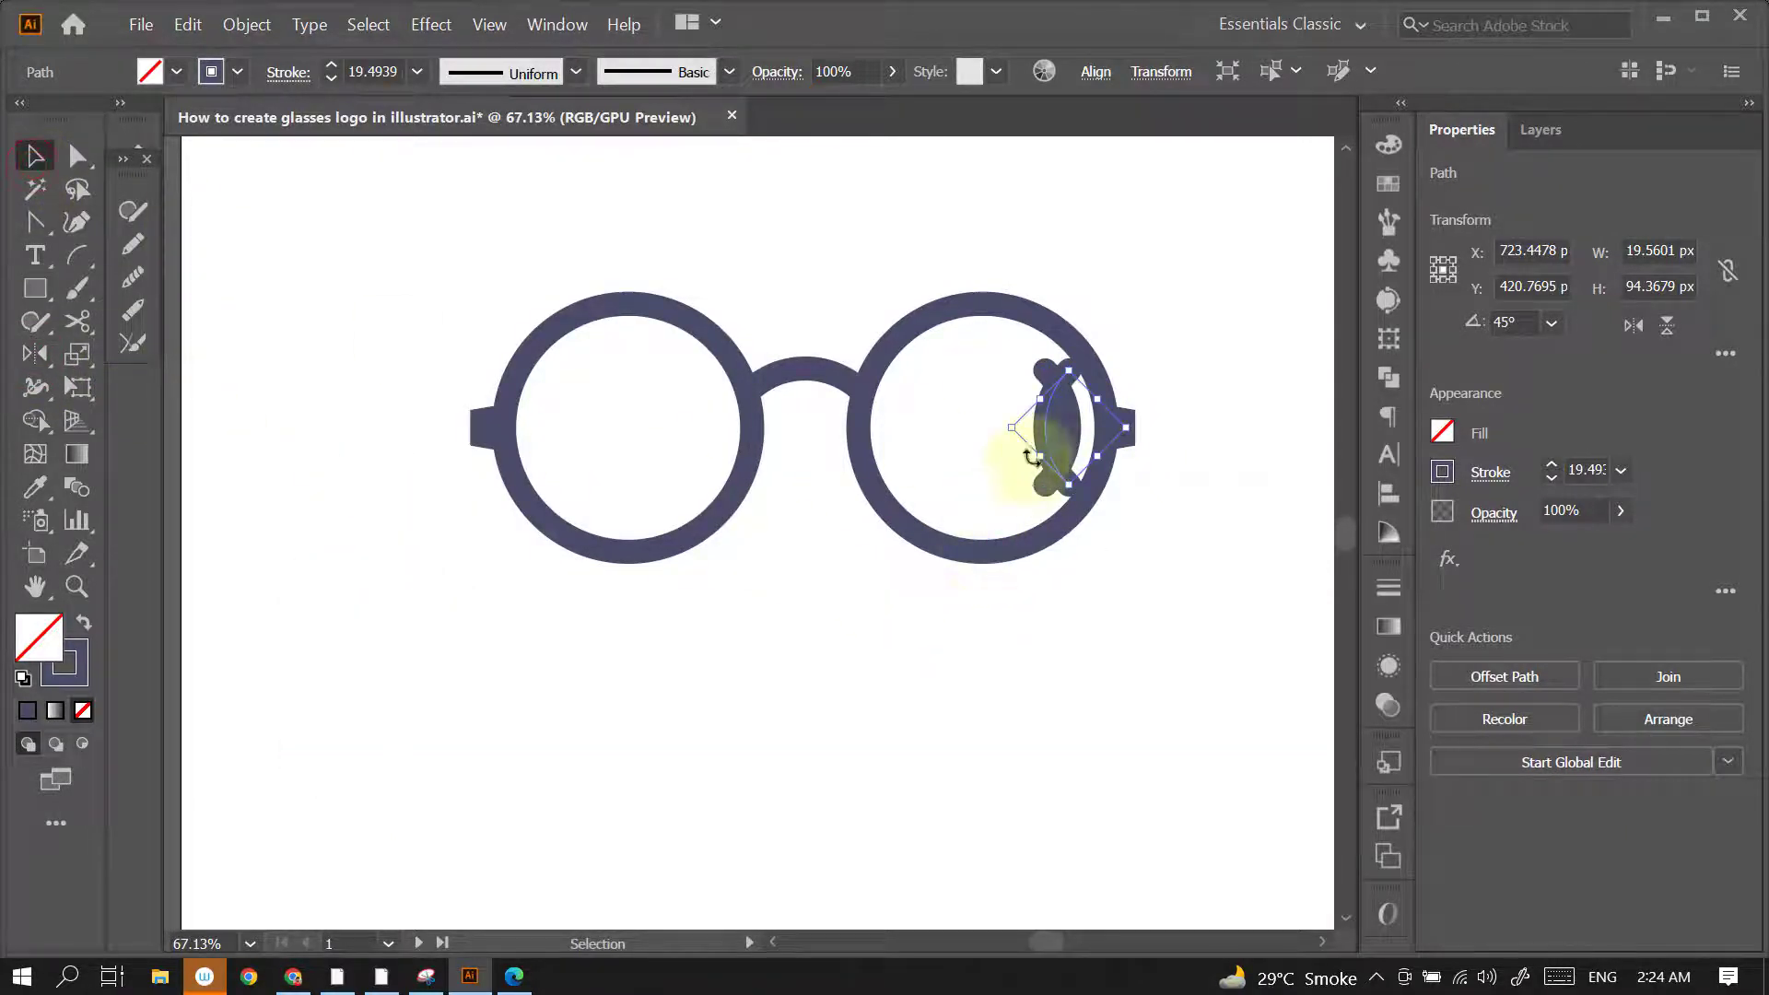
drag(1046, 440, 541, 487)
click(873, 682)
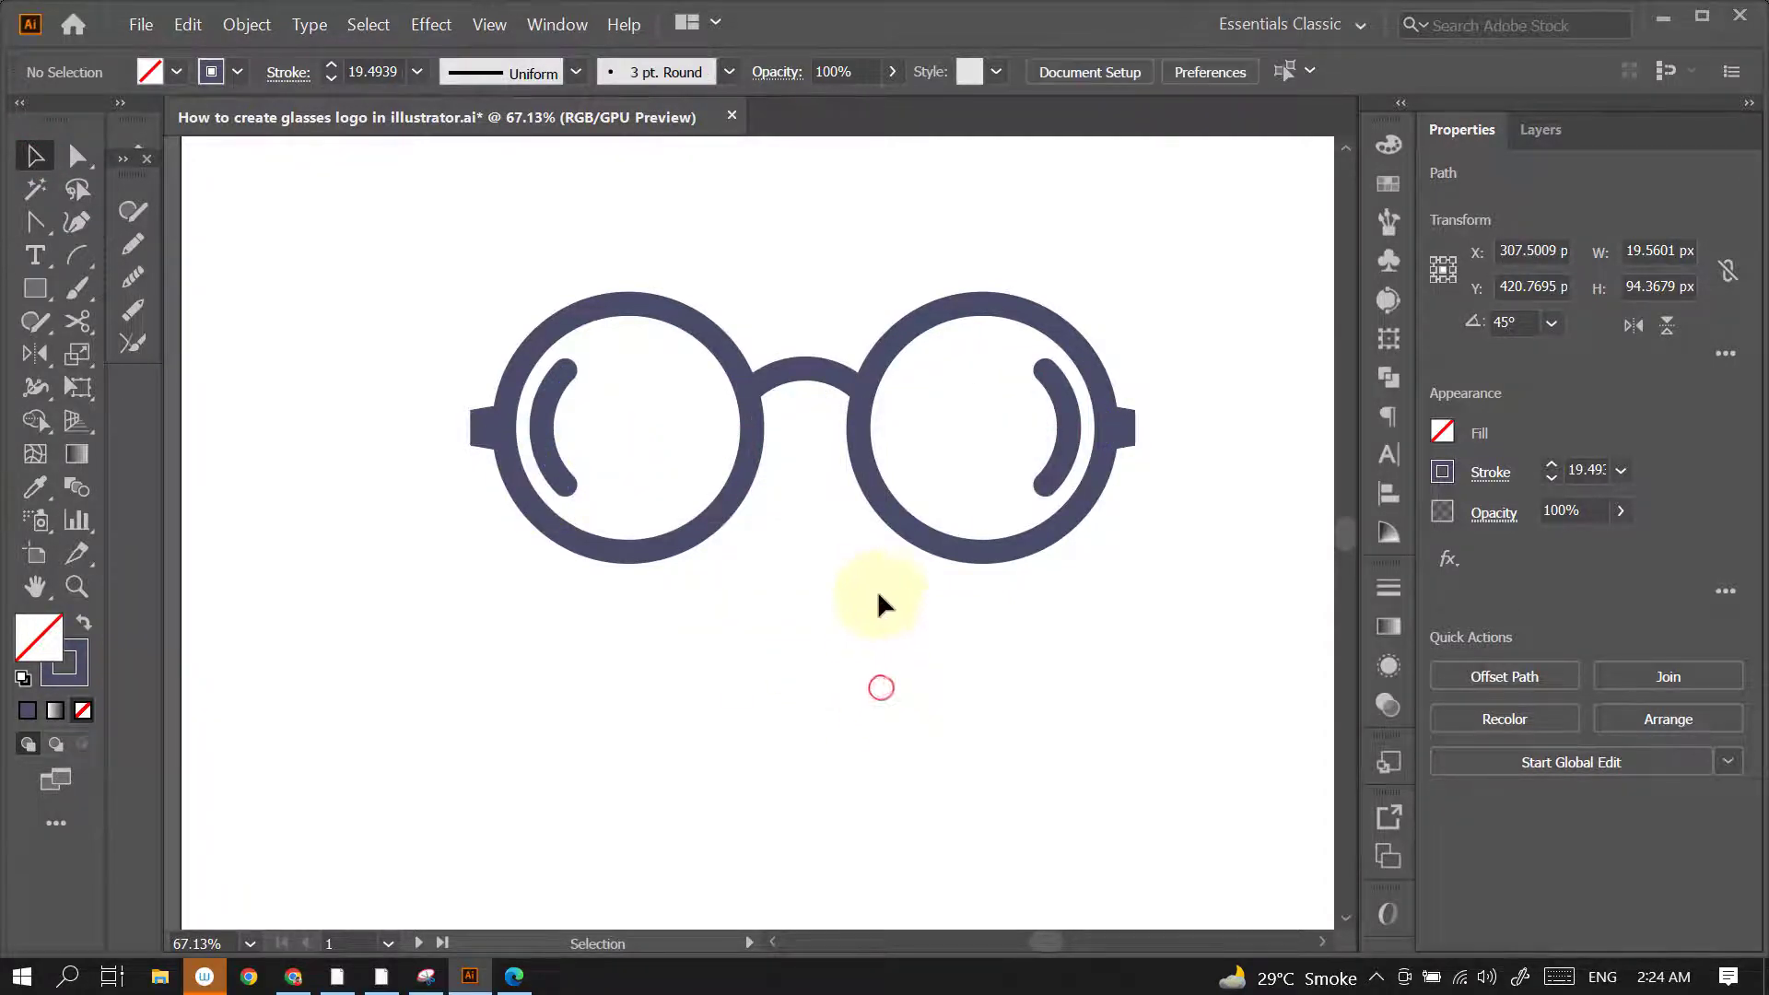
scroll(979, 548, down, 2)
key(ctrl+0)
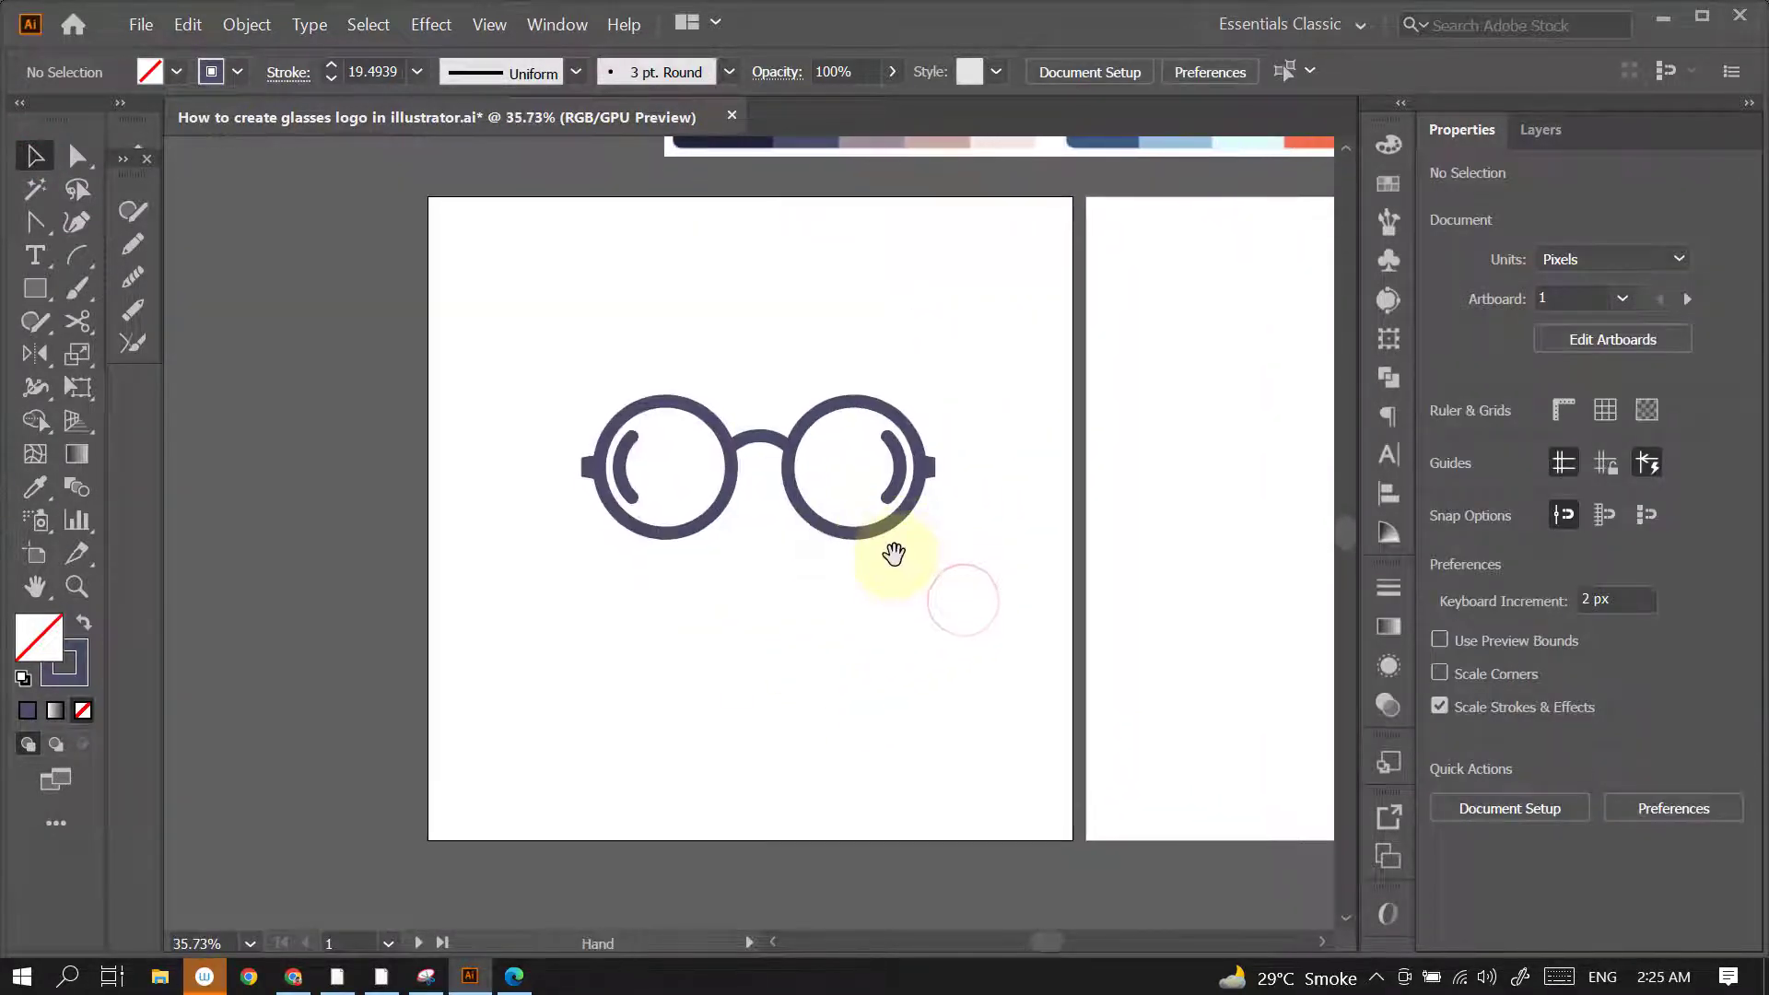
Add a 'Lorem ipsum' placeholder text line below the glasses and scale it to about 65.66 pt
click(37, 263)
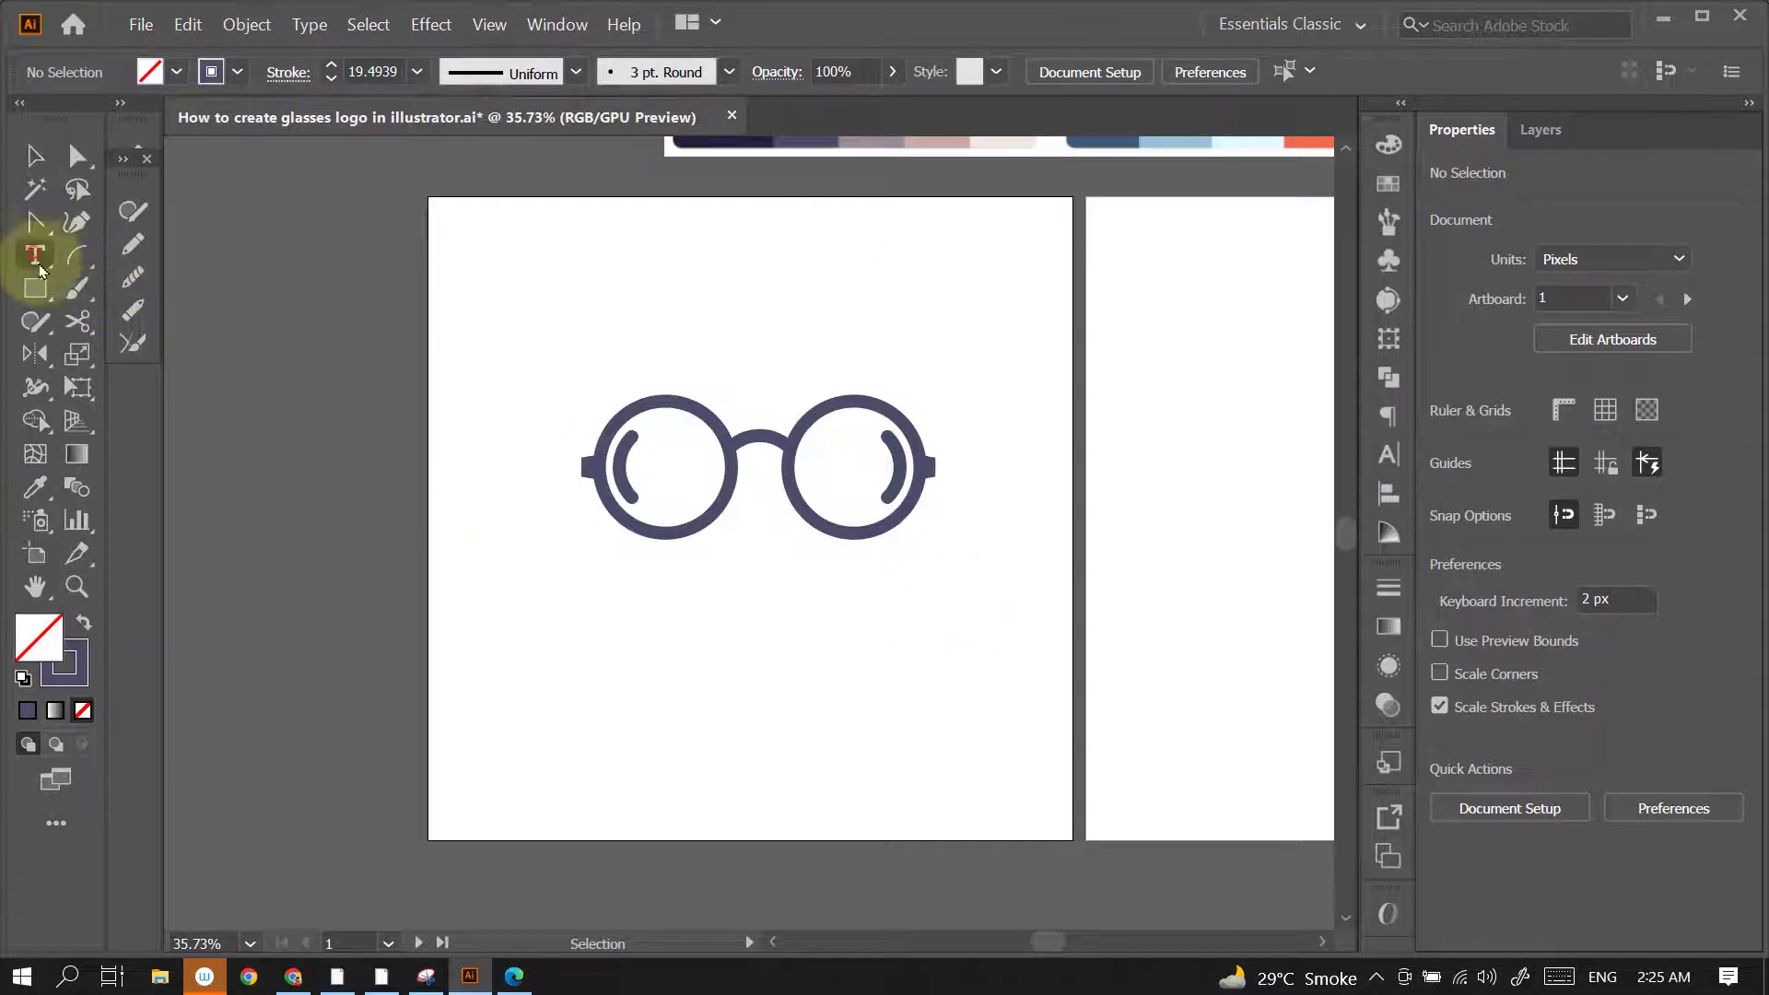
click(632, 613)
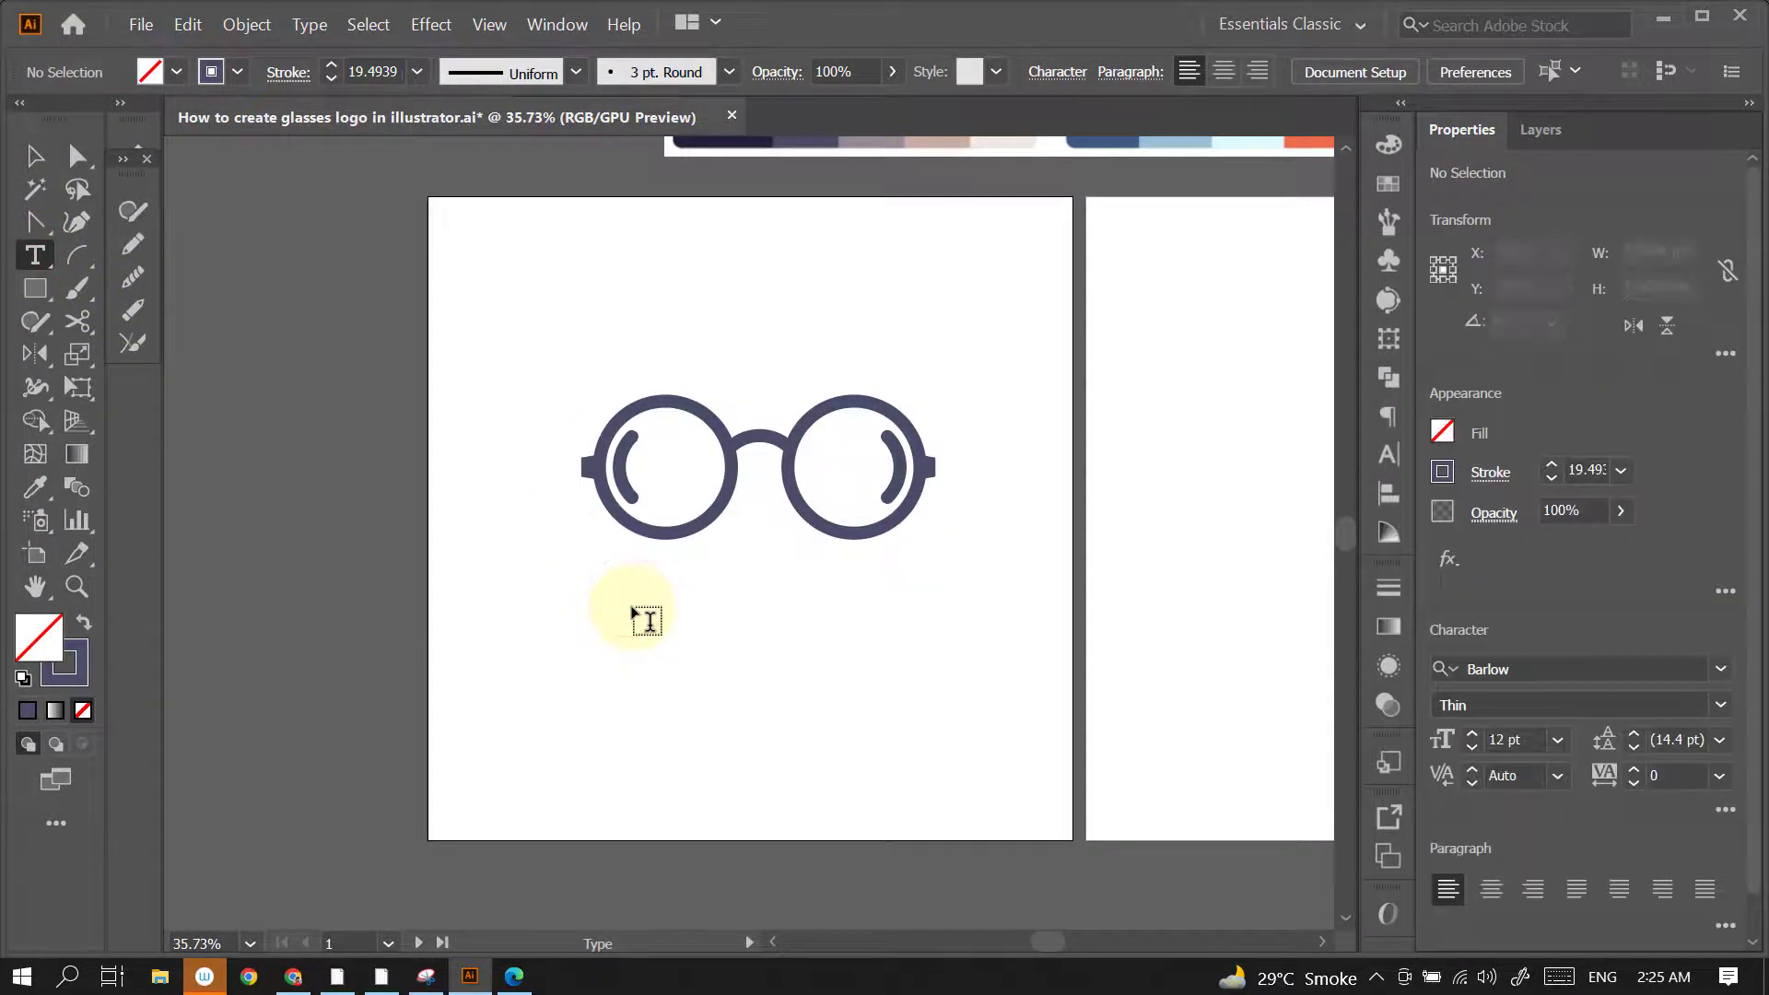
click(608, 592)
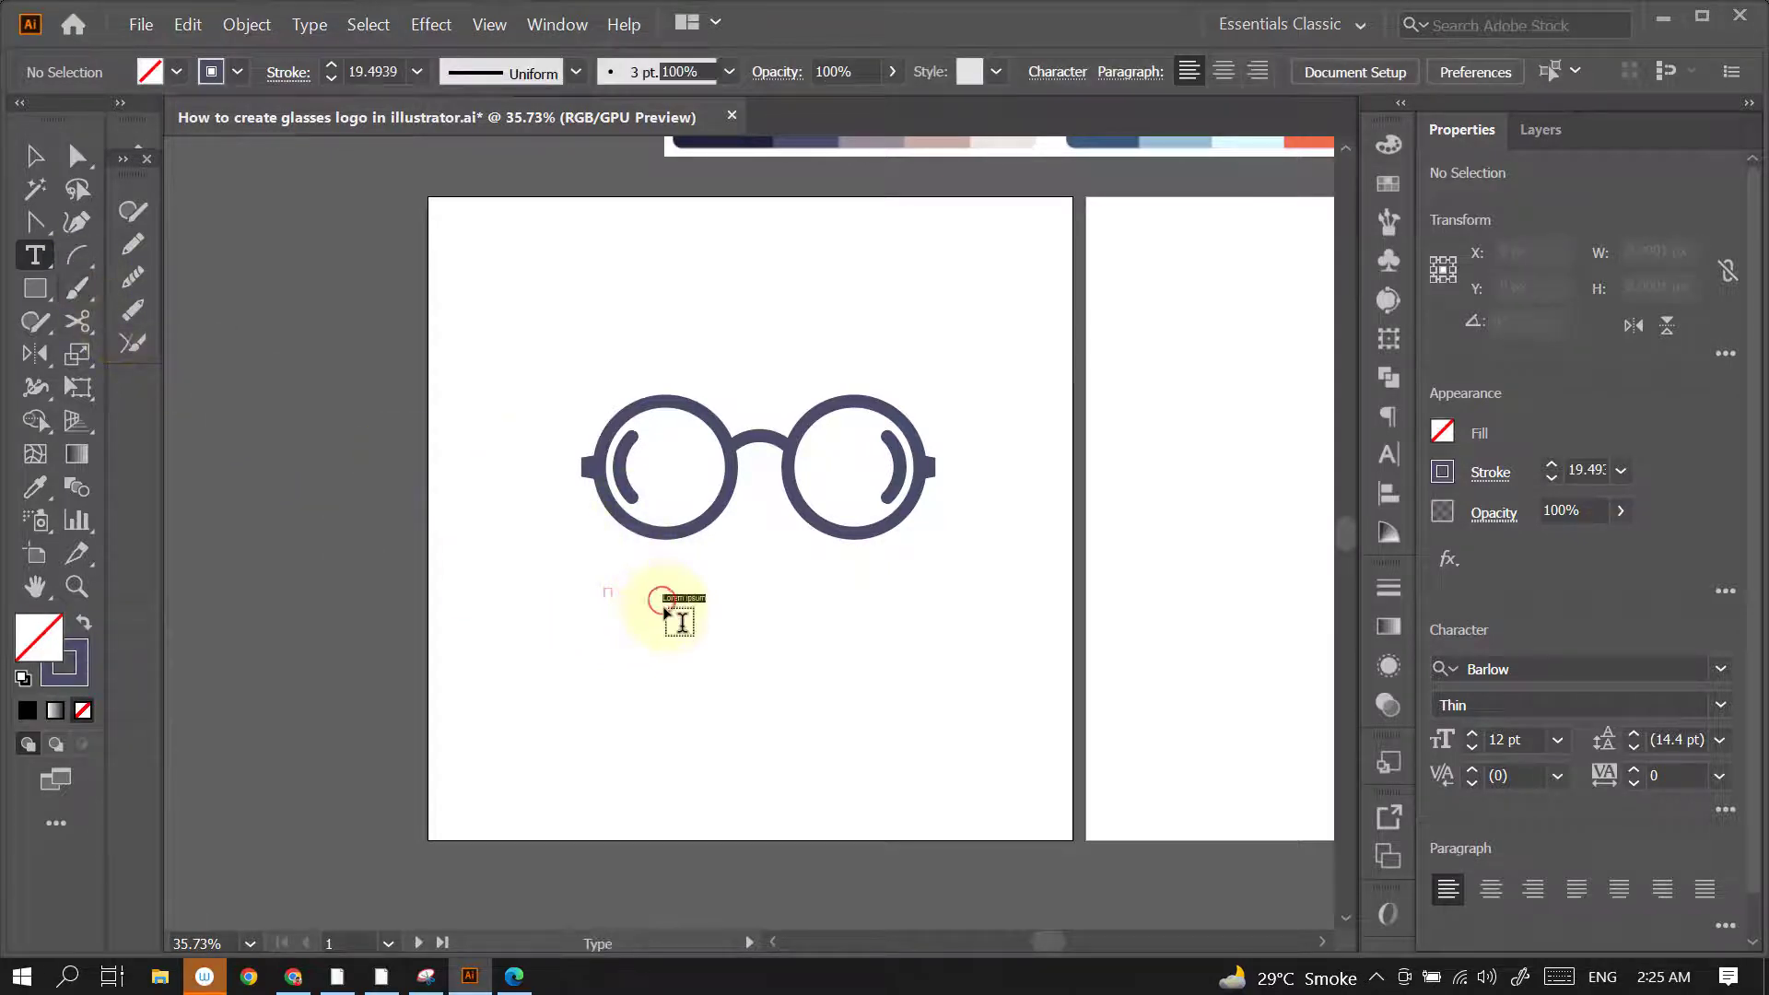
click(662, 604)
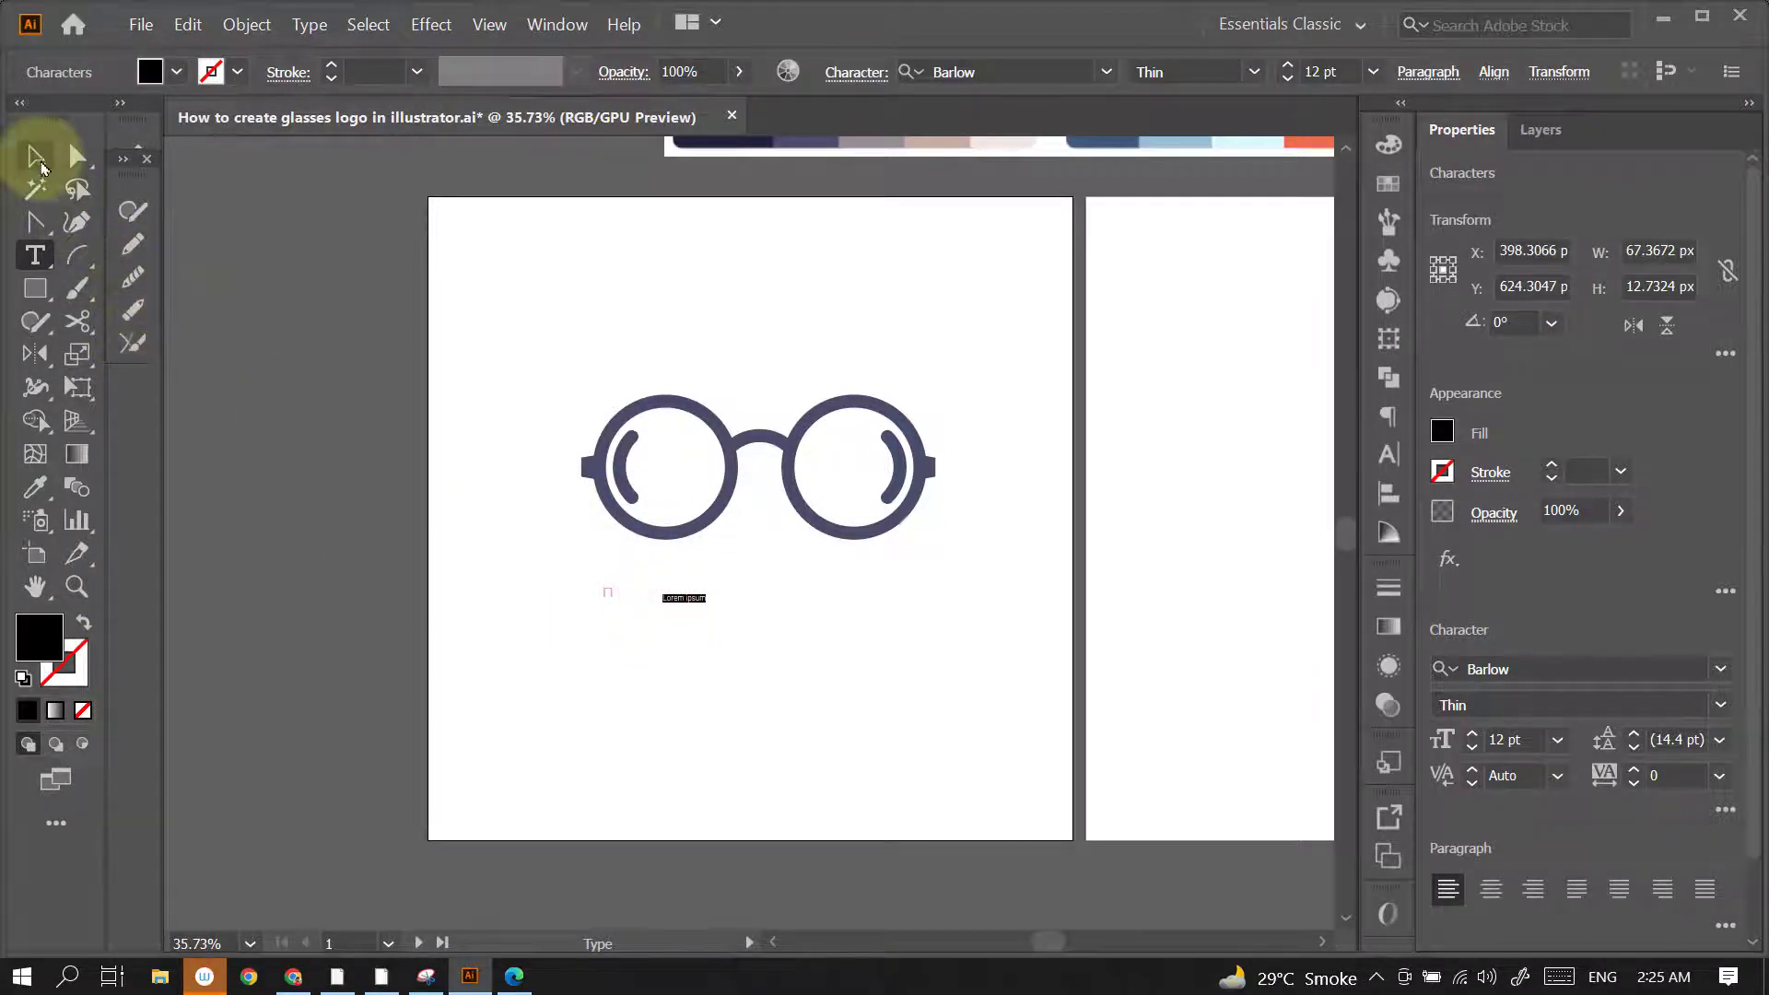
click(35, 155)
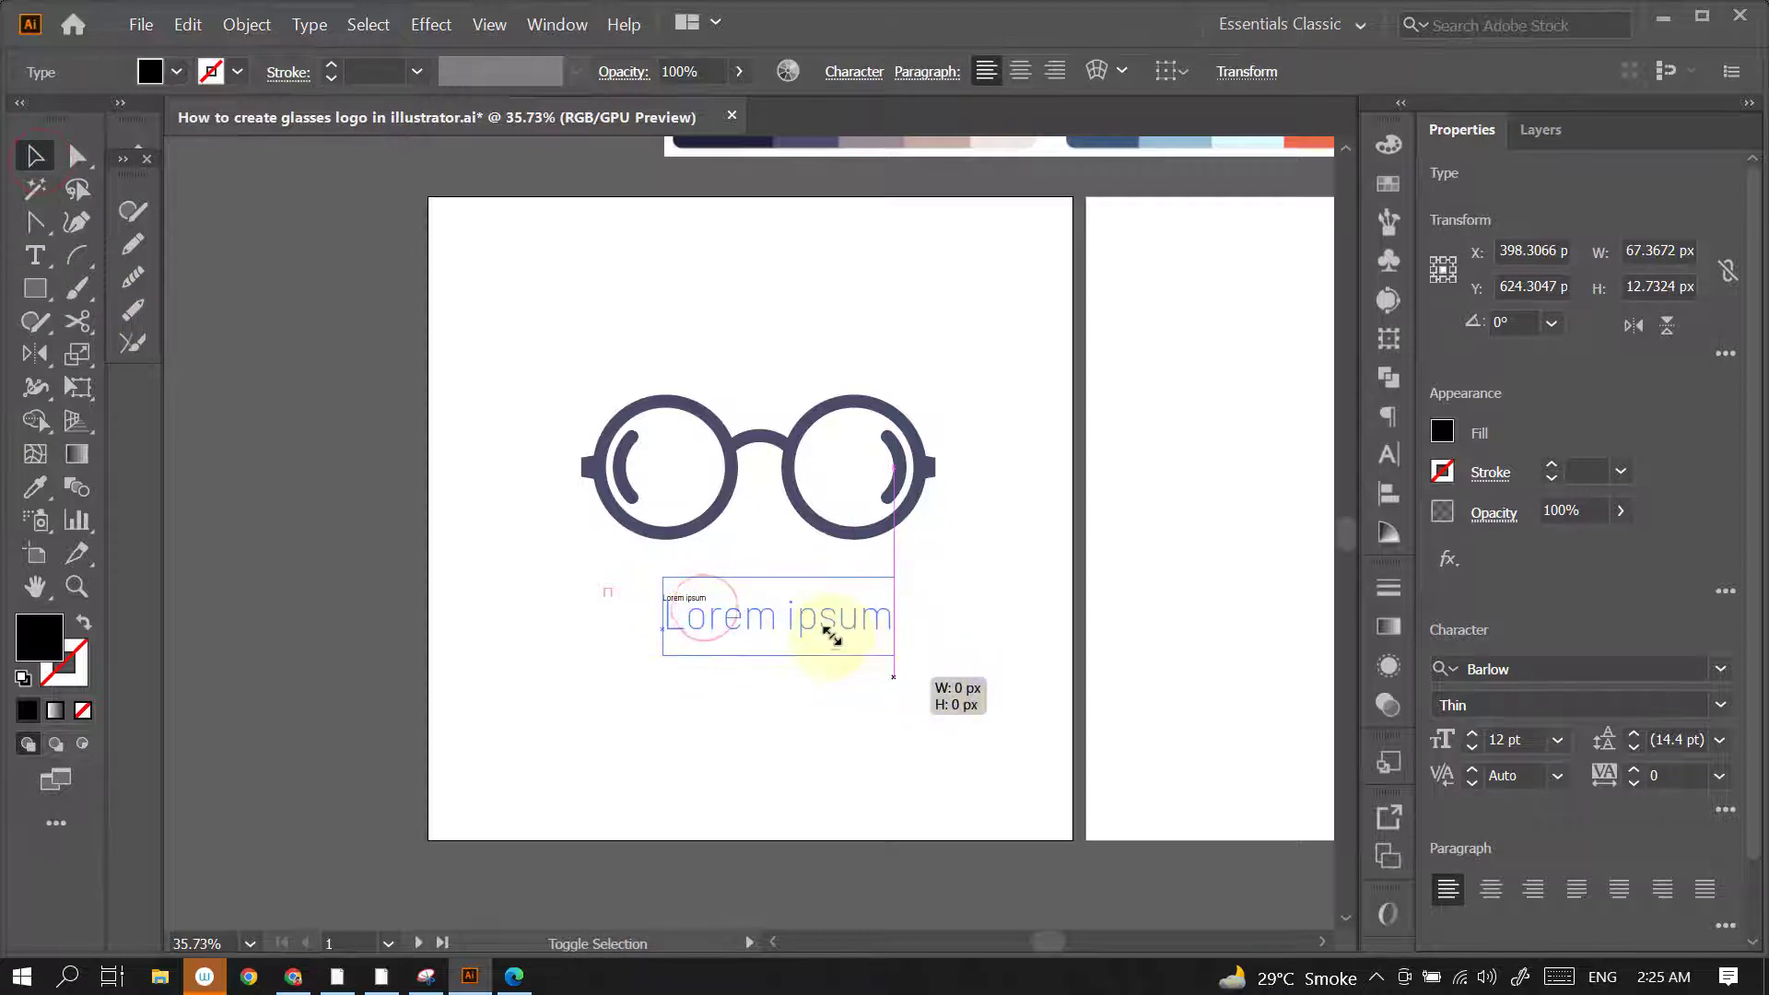
mouse_move(705, 610)
mouse_down()
mouse_move(900, 639)
mouse_move(818, 608)
mouse_move(806, 582)
mouse_up()
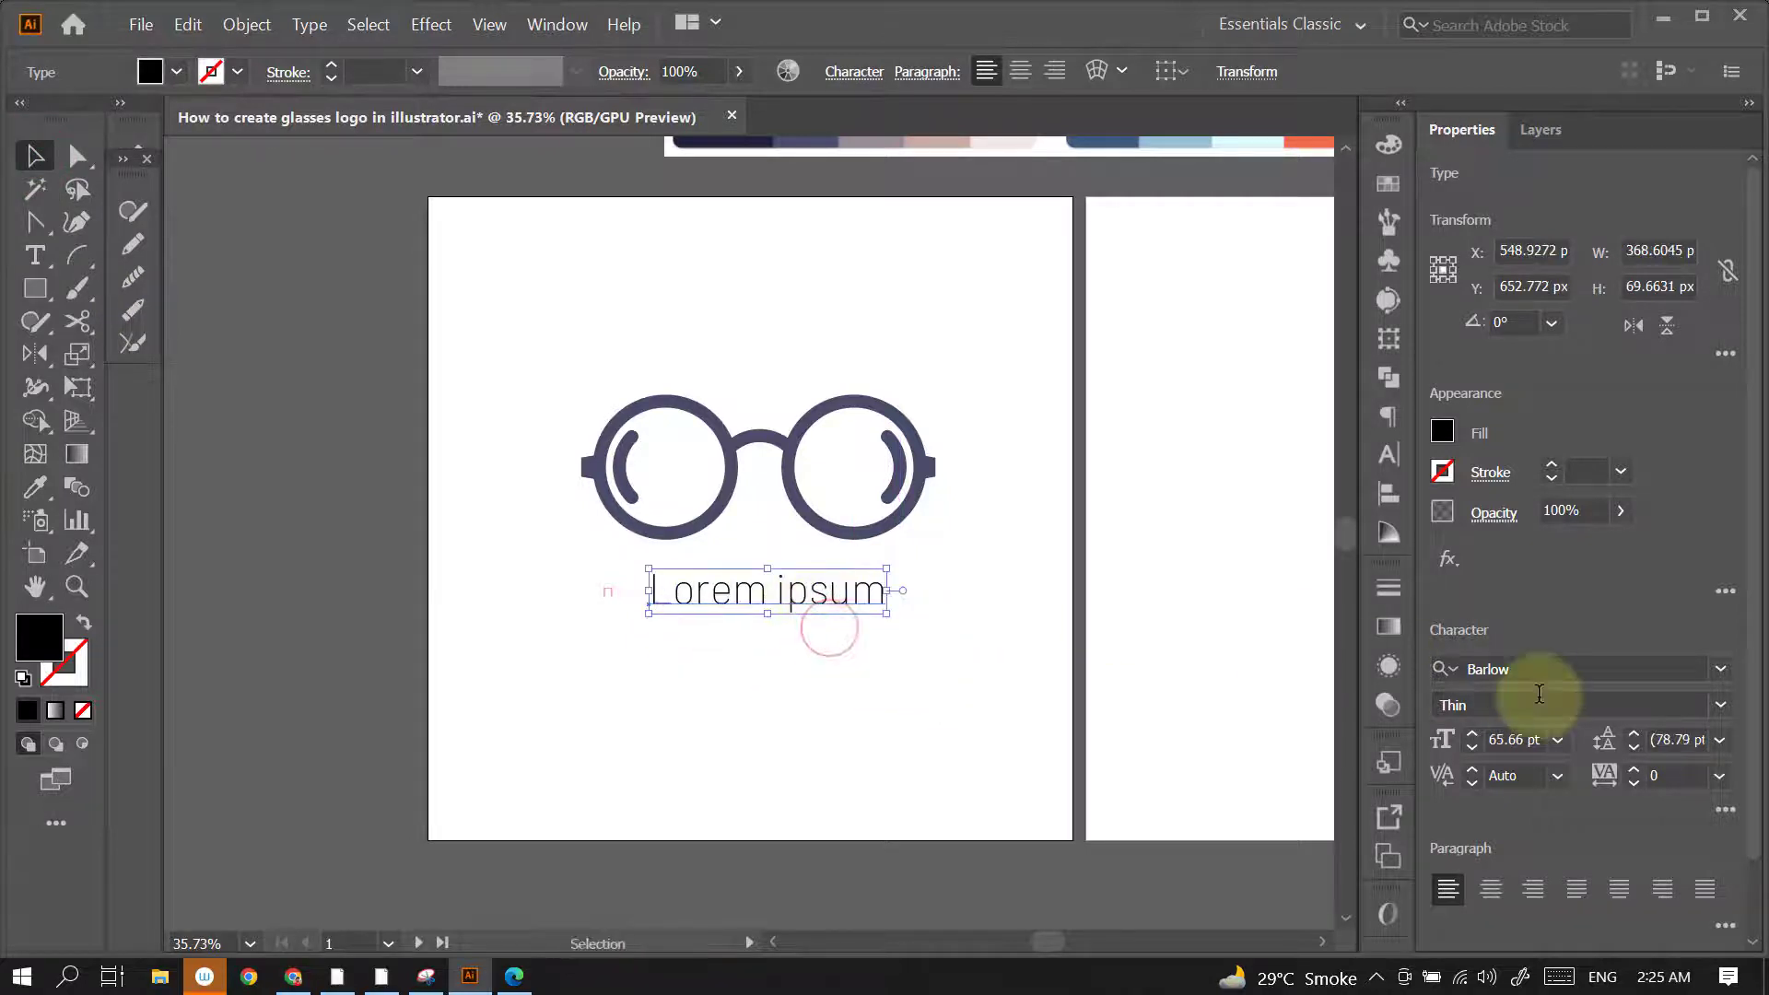
Set the placeholder text's font to Barlow ExtraBold
click(1721, 670)
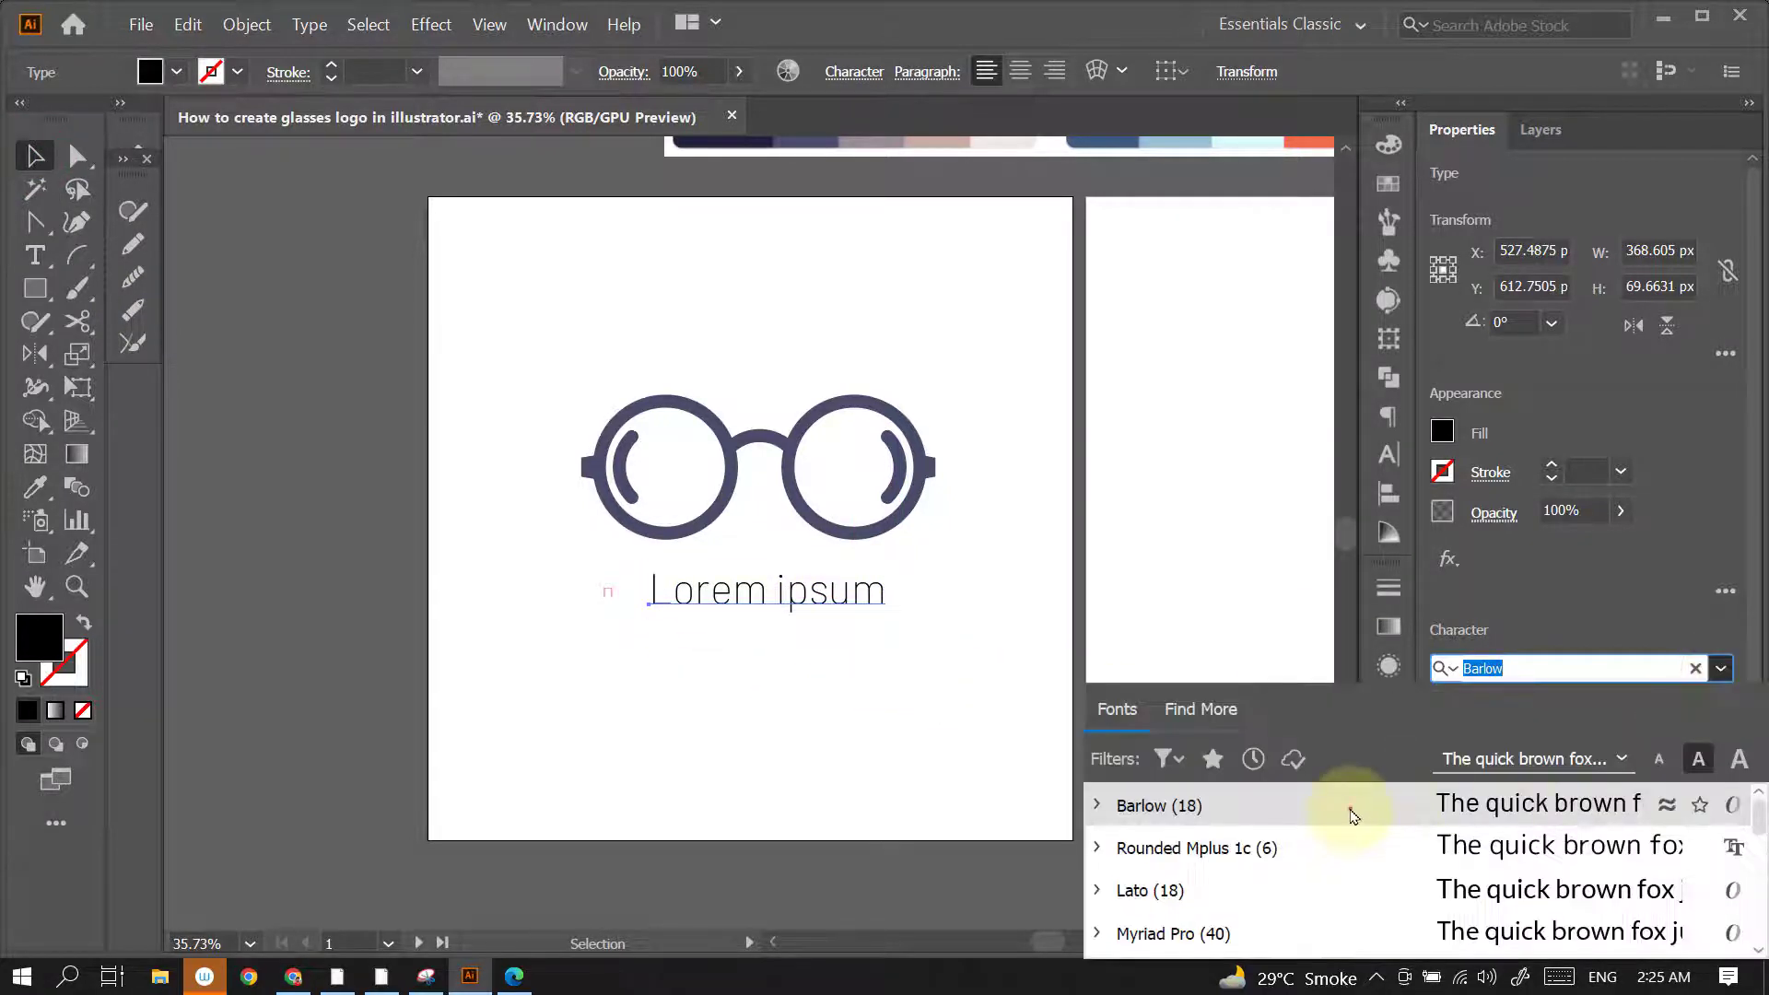
click(1350, 810)
click(1720, 706)
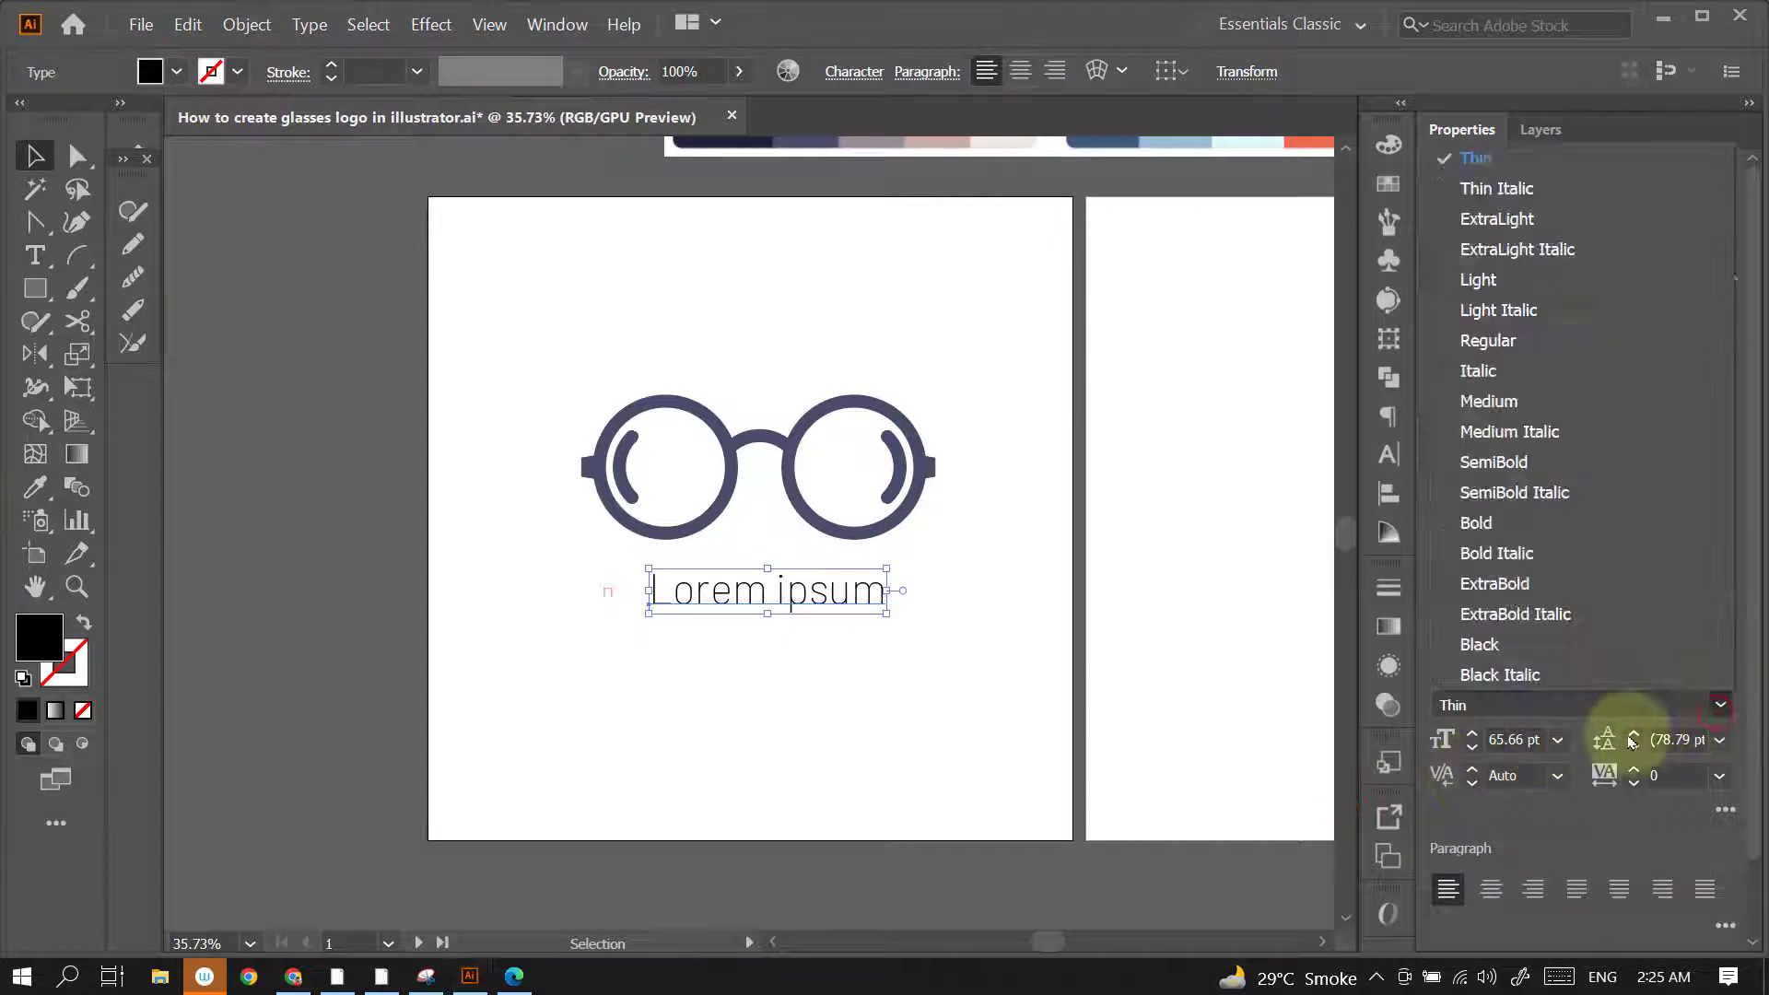
click(1501, 543)
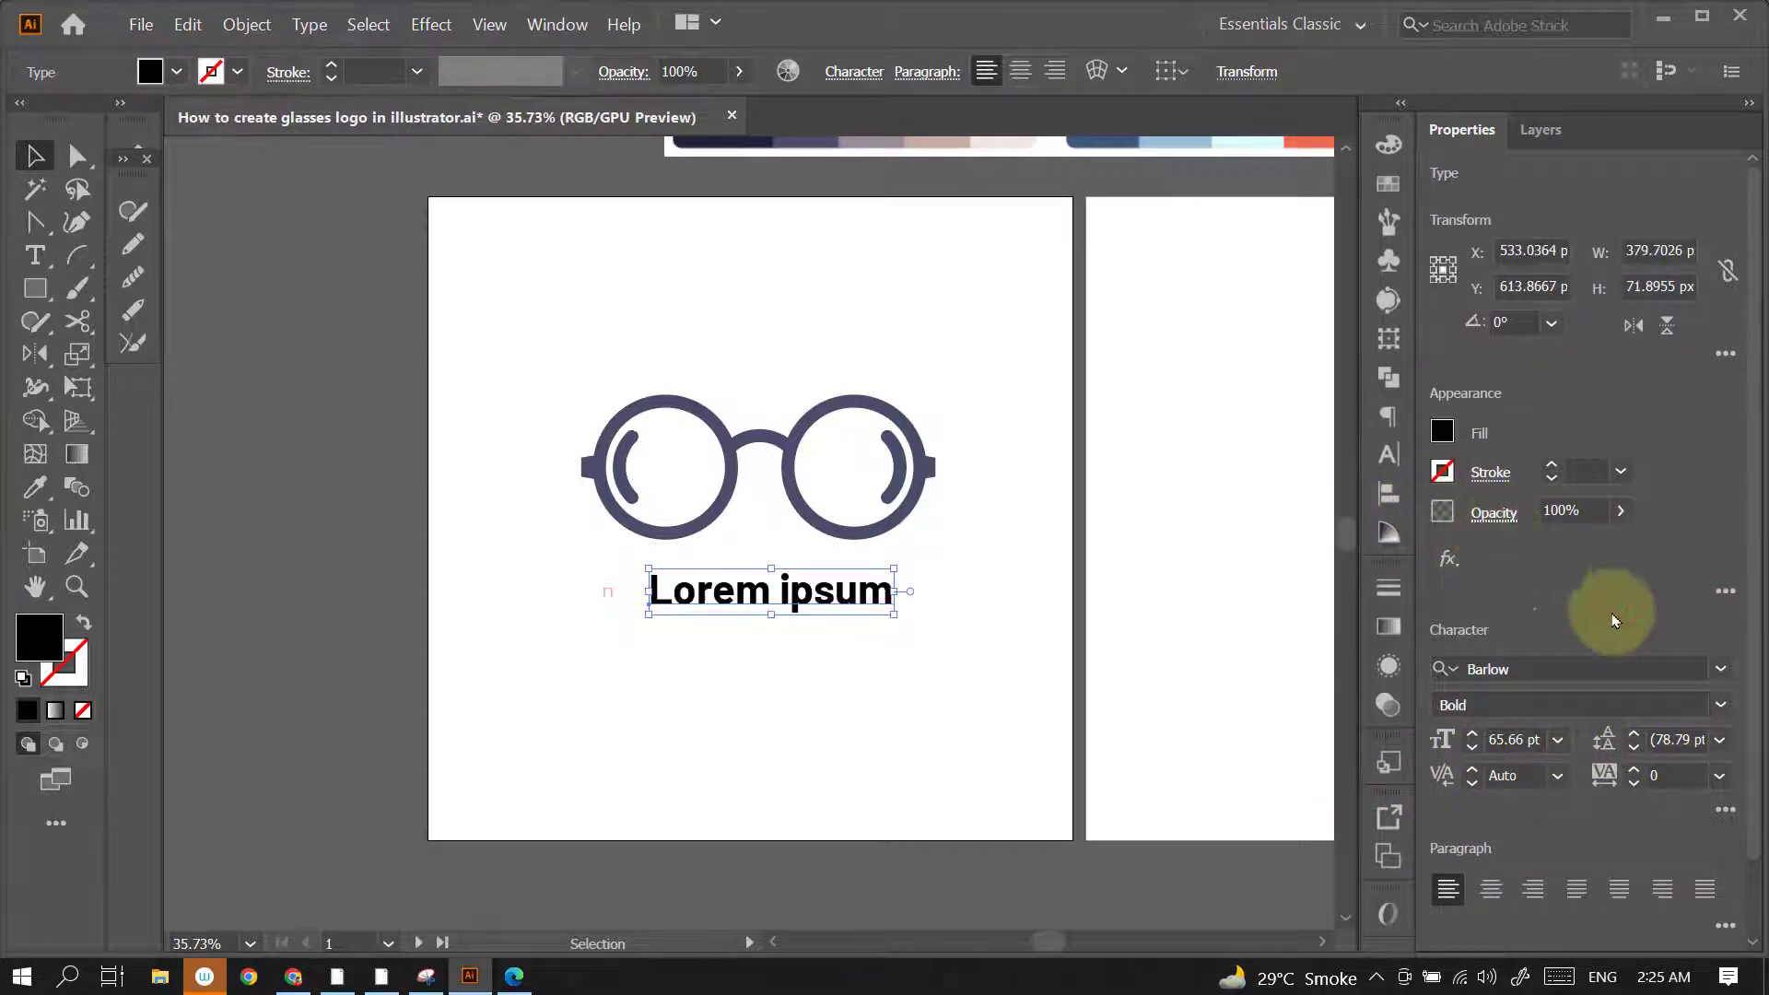
click(1699, 708)
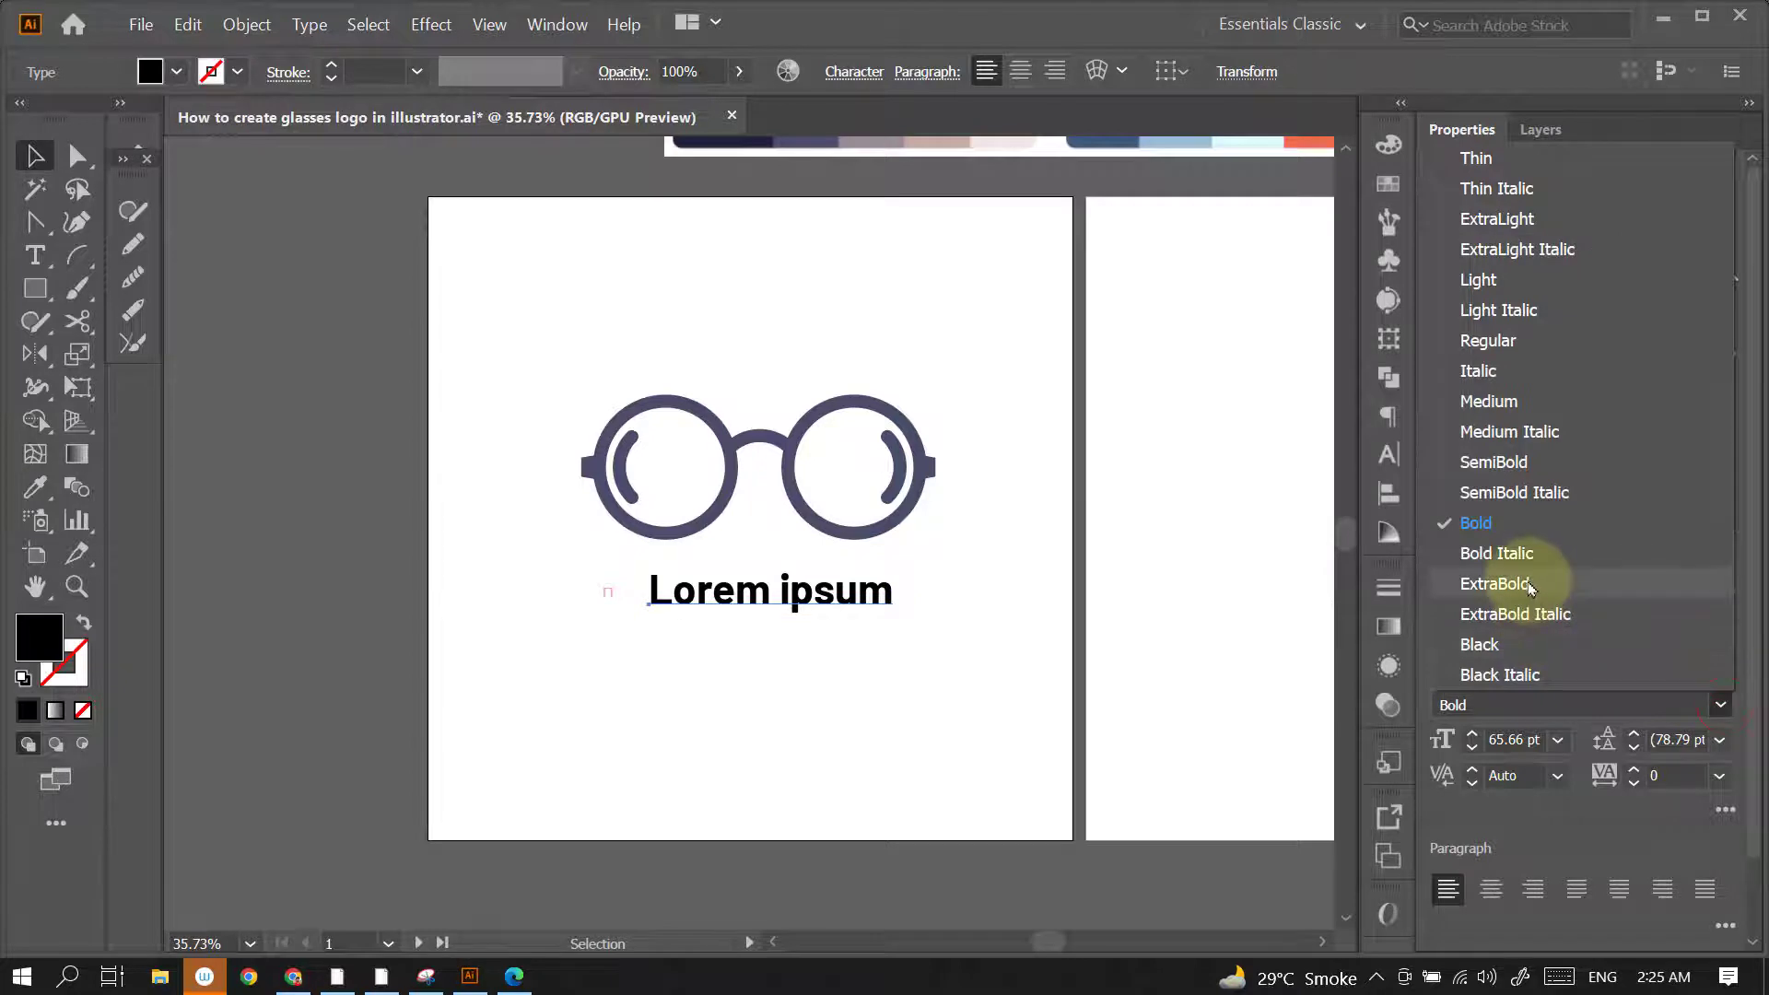
click(1528, 588)
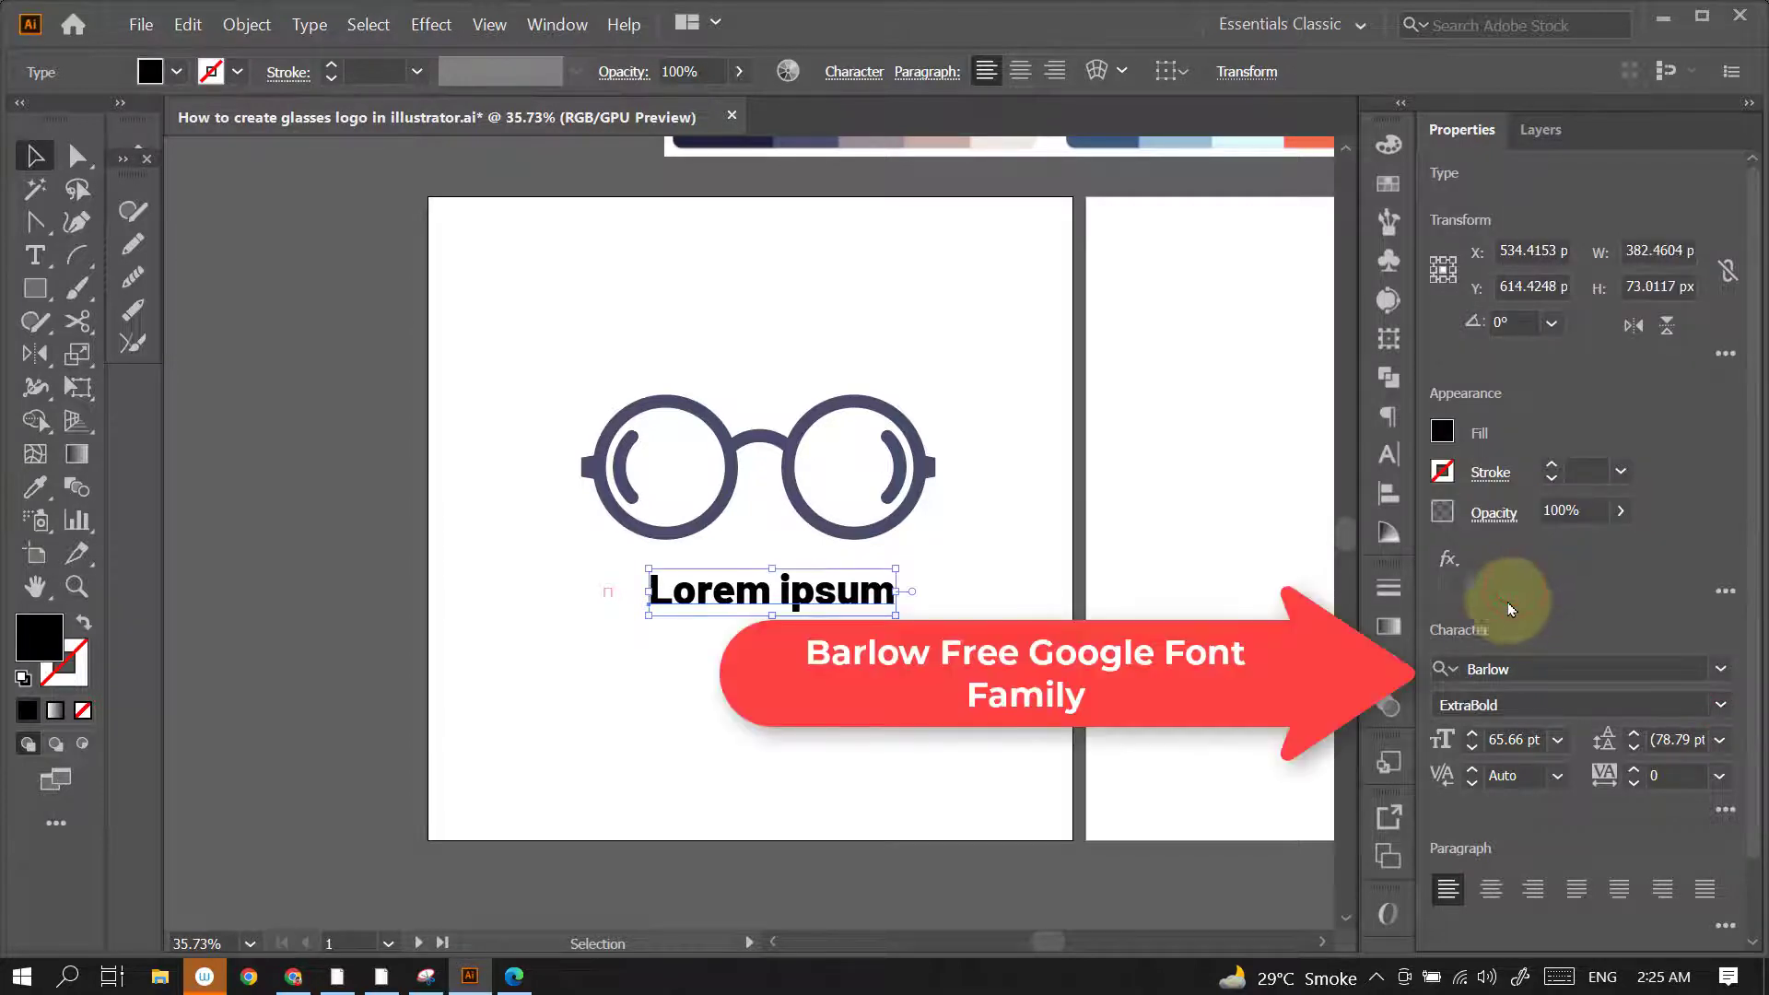
Replace the placeholder words with 'Optical Shop'
double_click(817, 601)
key(ctrl+a)
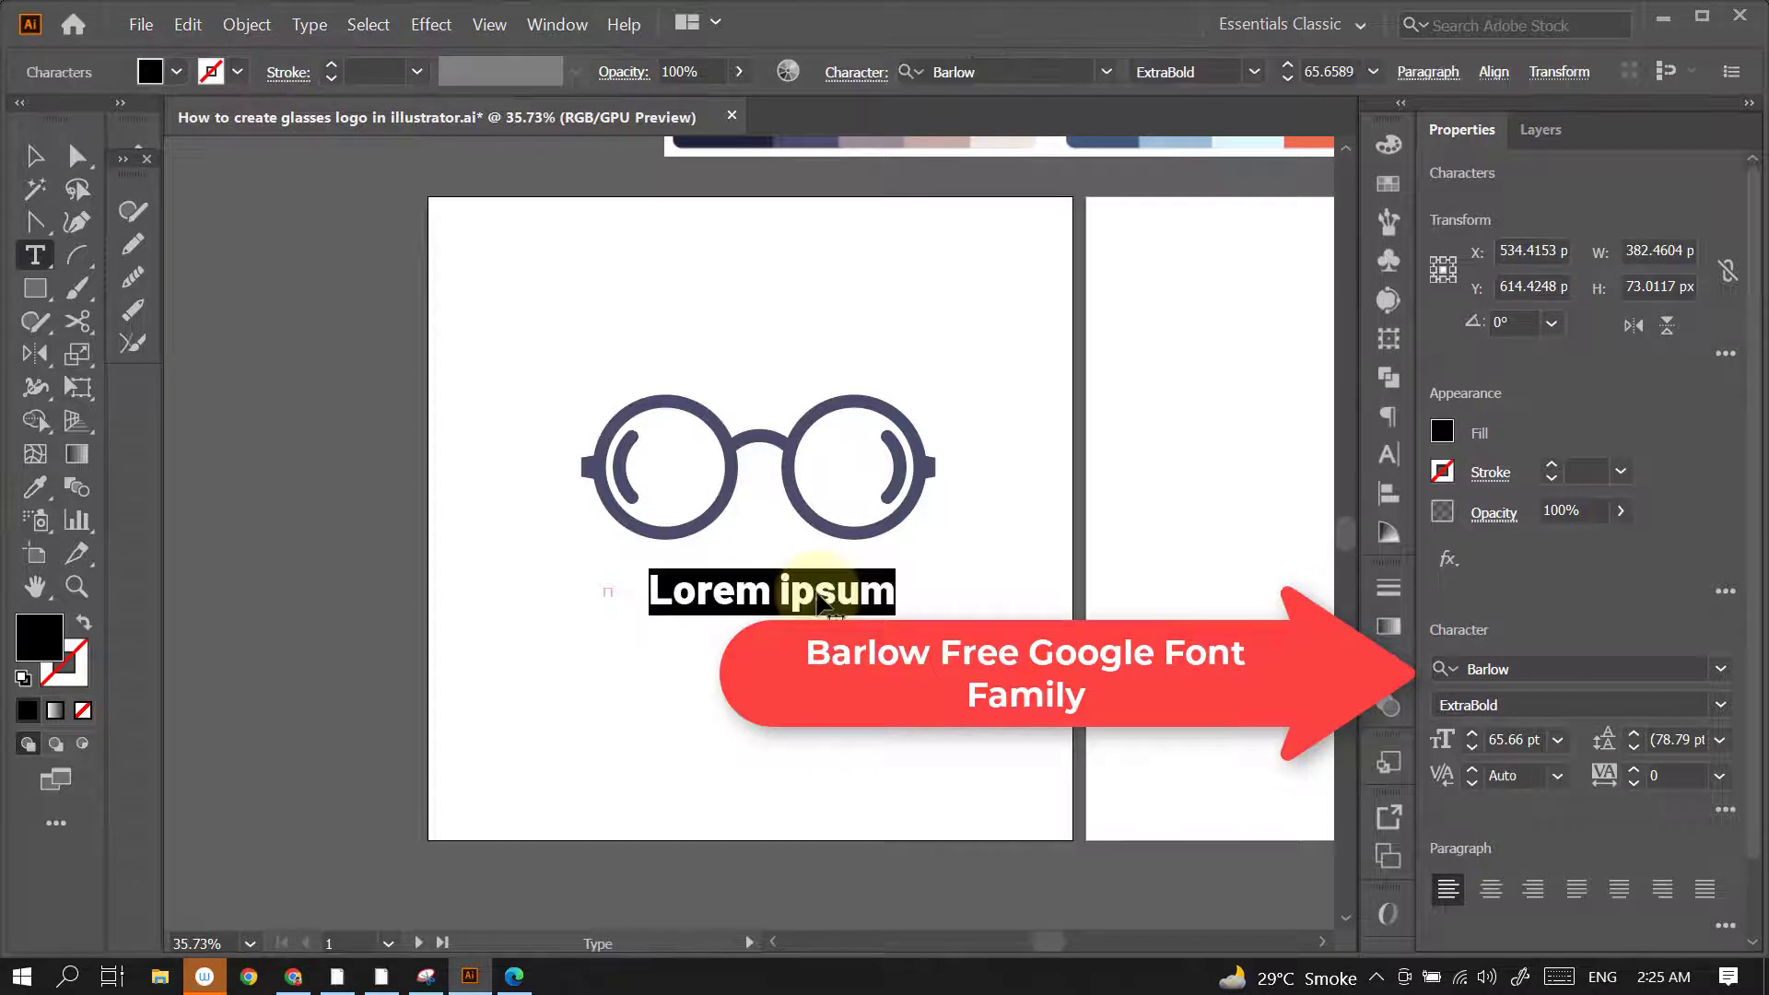
text(Optical )
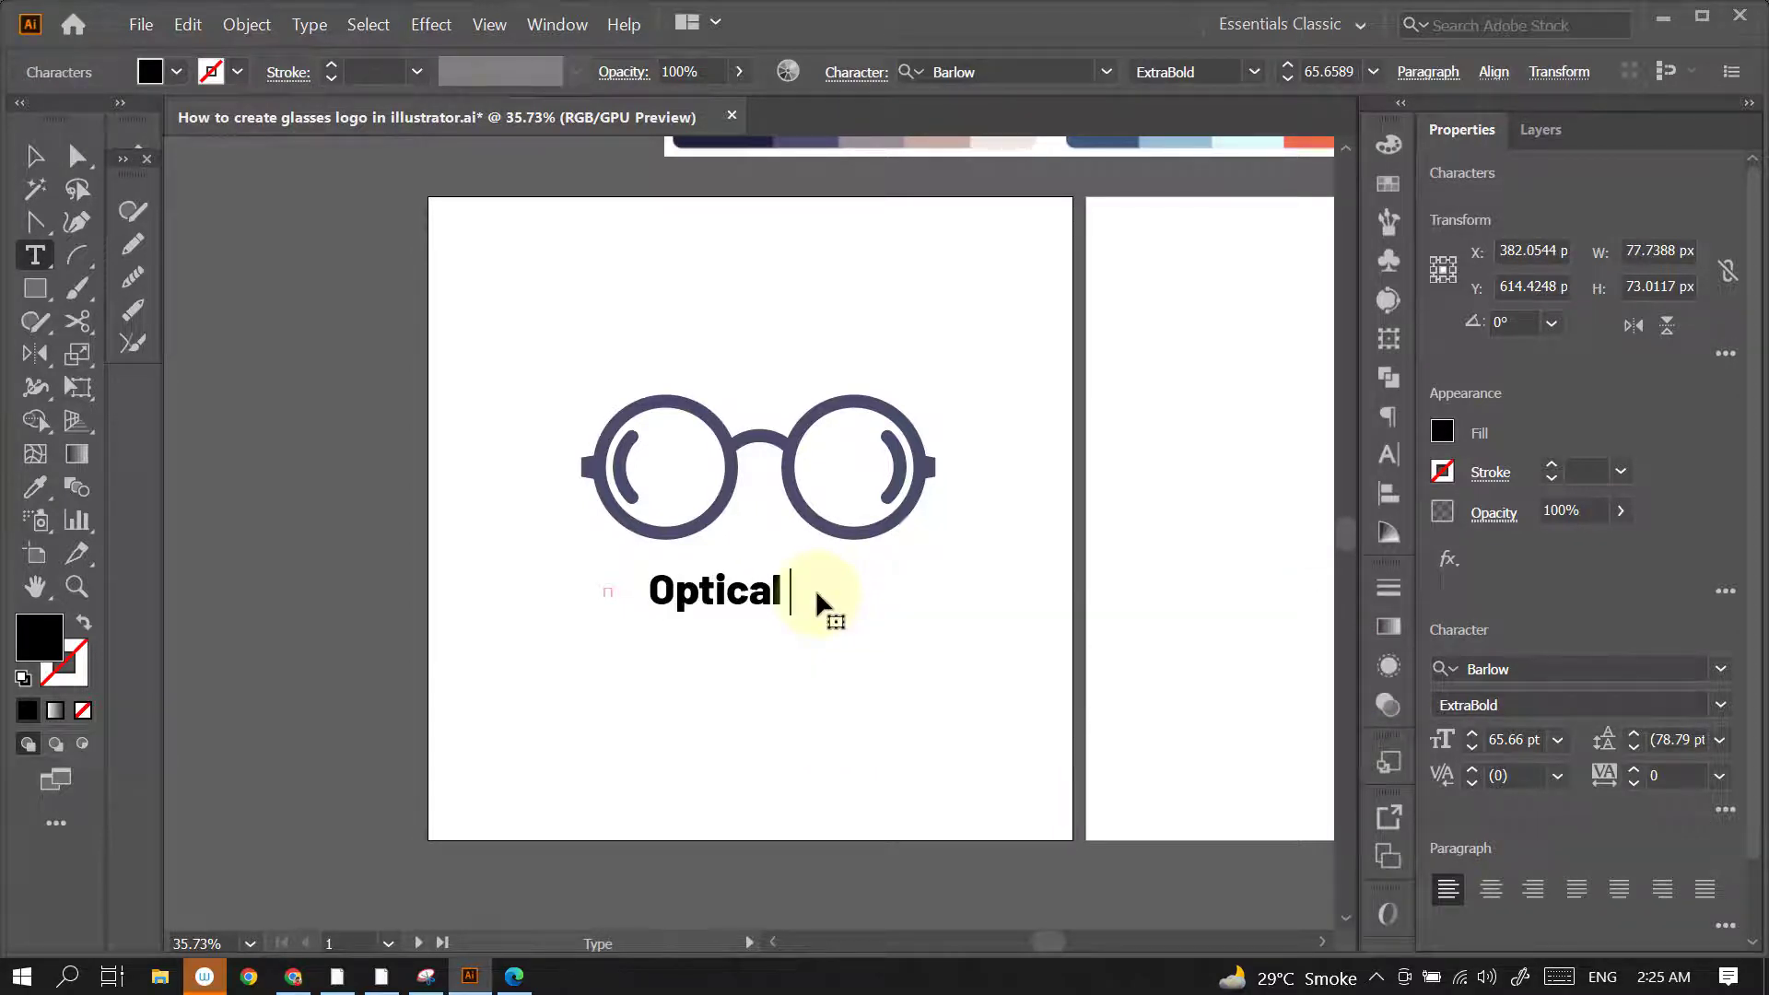
text(Shop)
Scale the Optical Shop text up to about 92.48 pt and set it to Barlow Bold
click(35, 156)
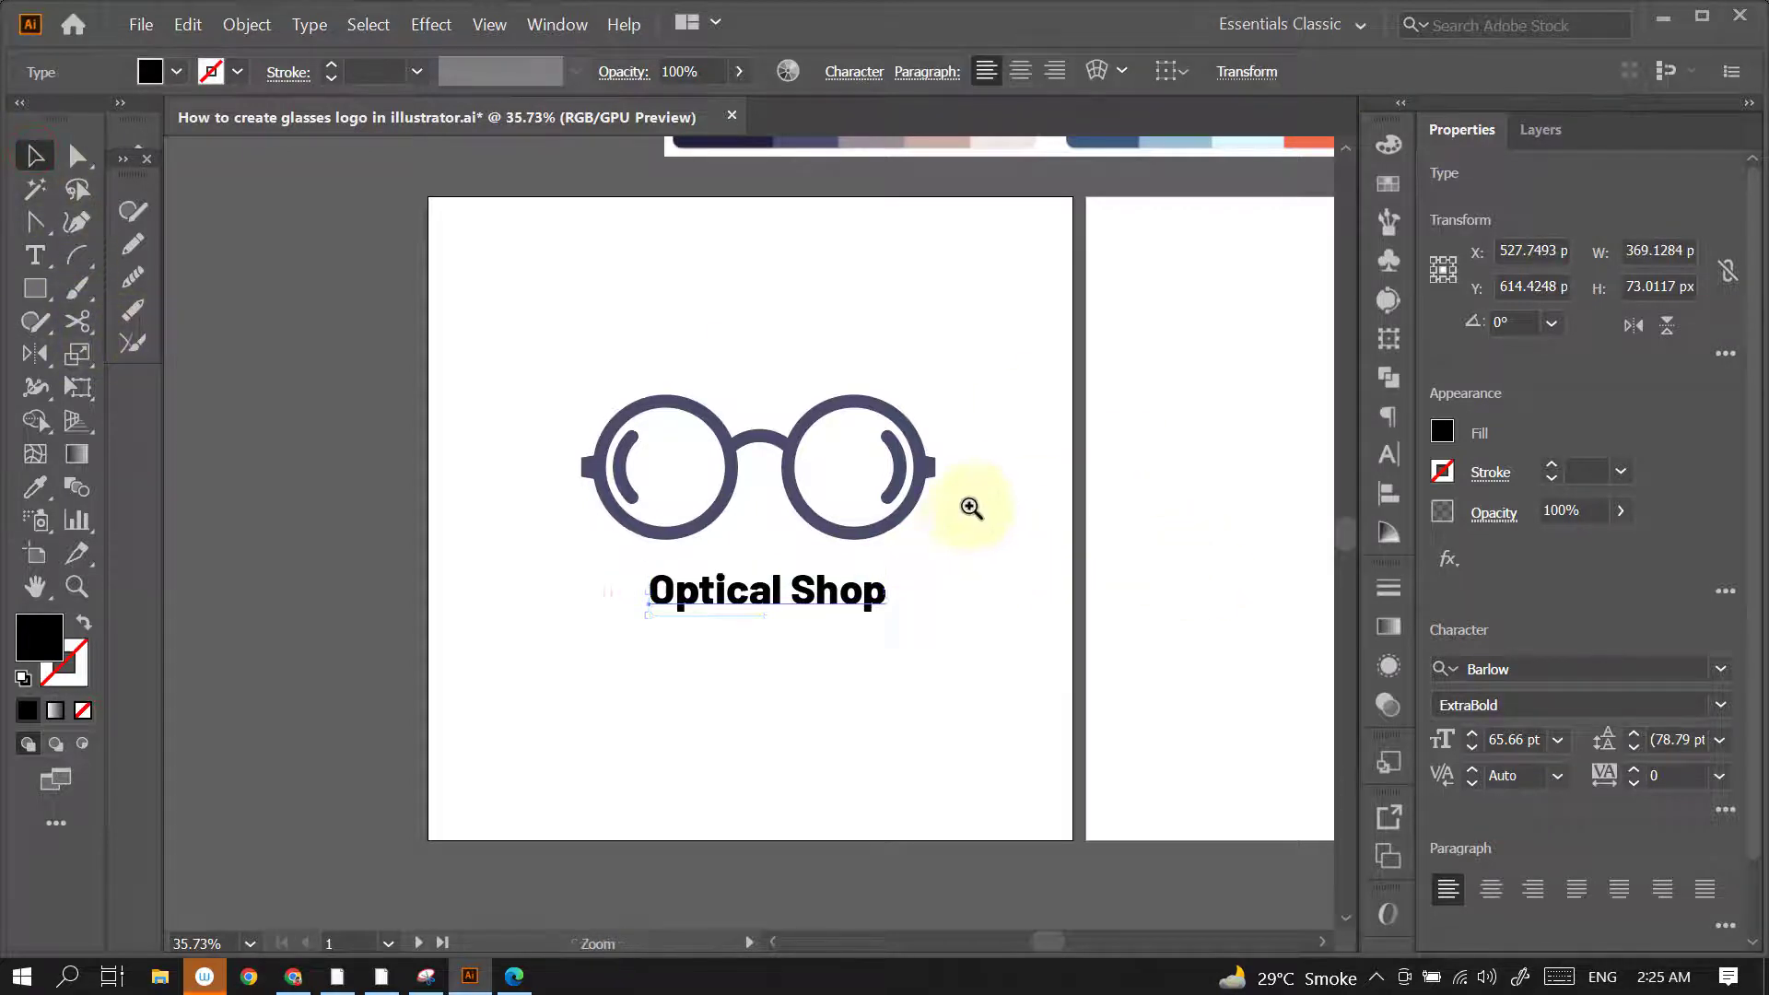
ctrl+alt+click(973, 507)
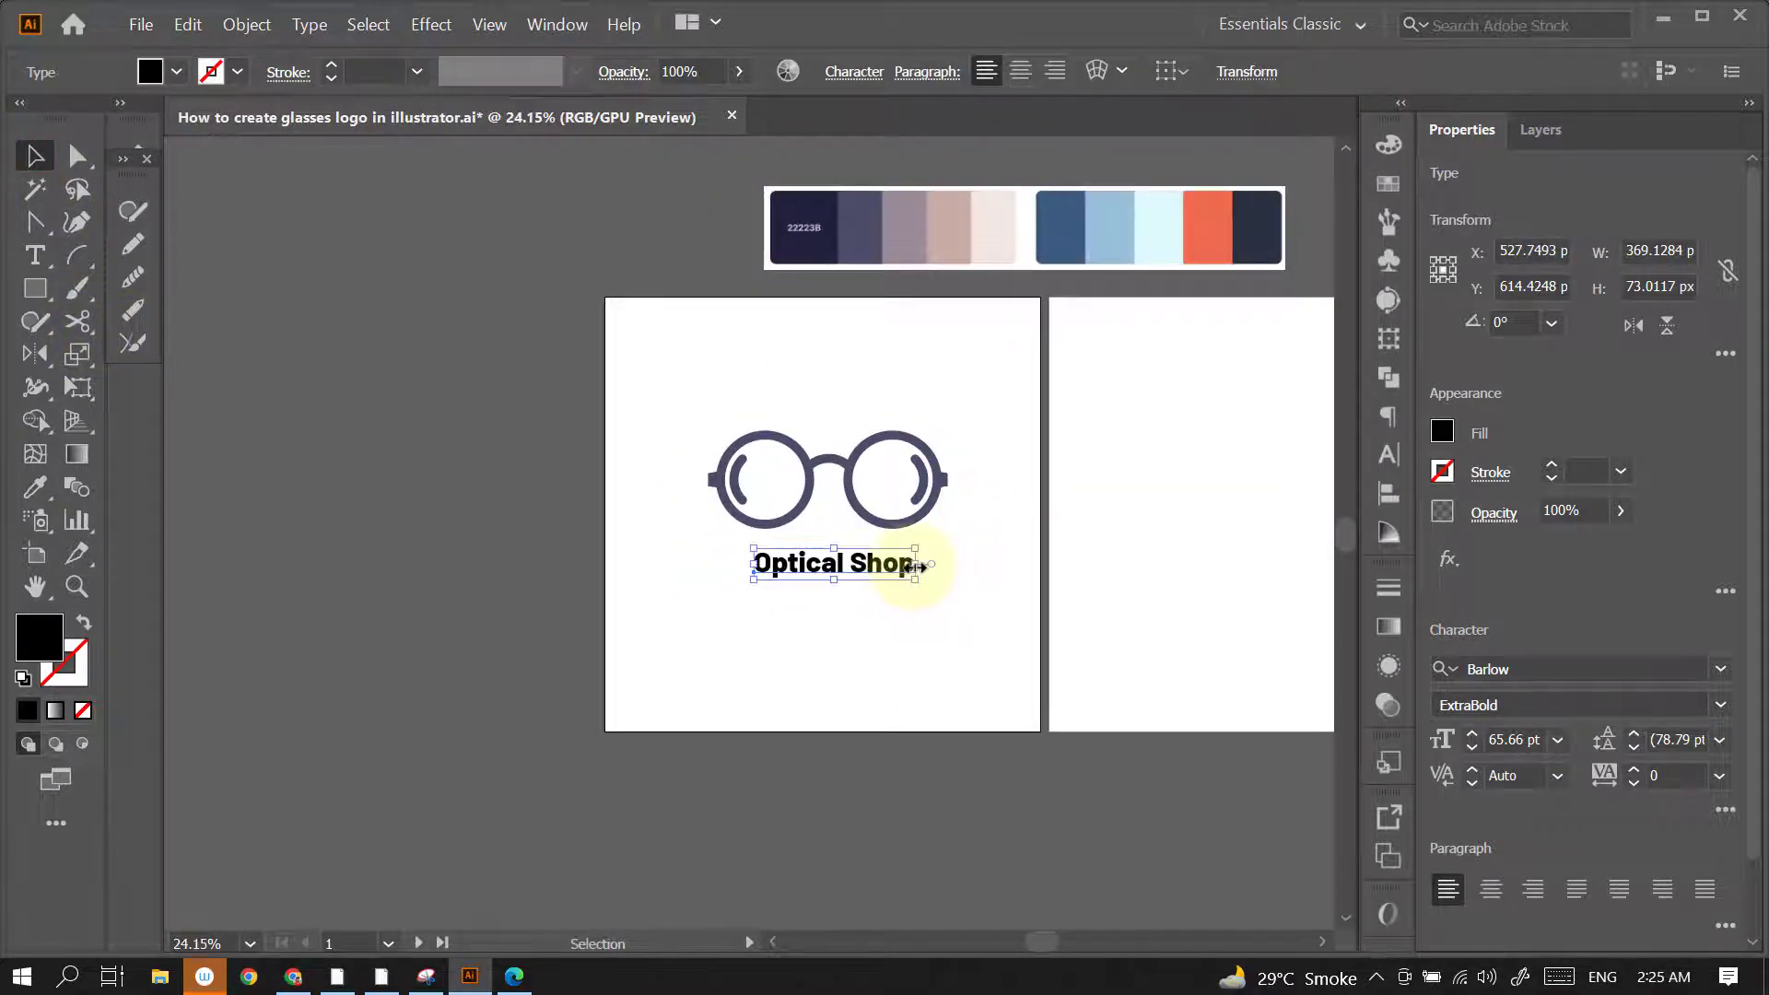
drag(914, 564, 948, 563)
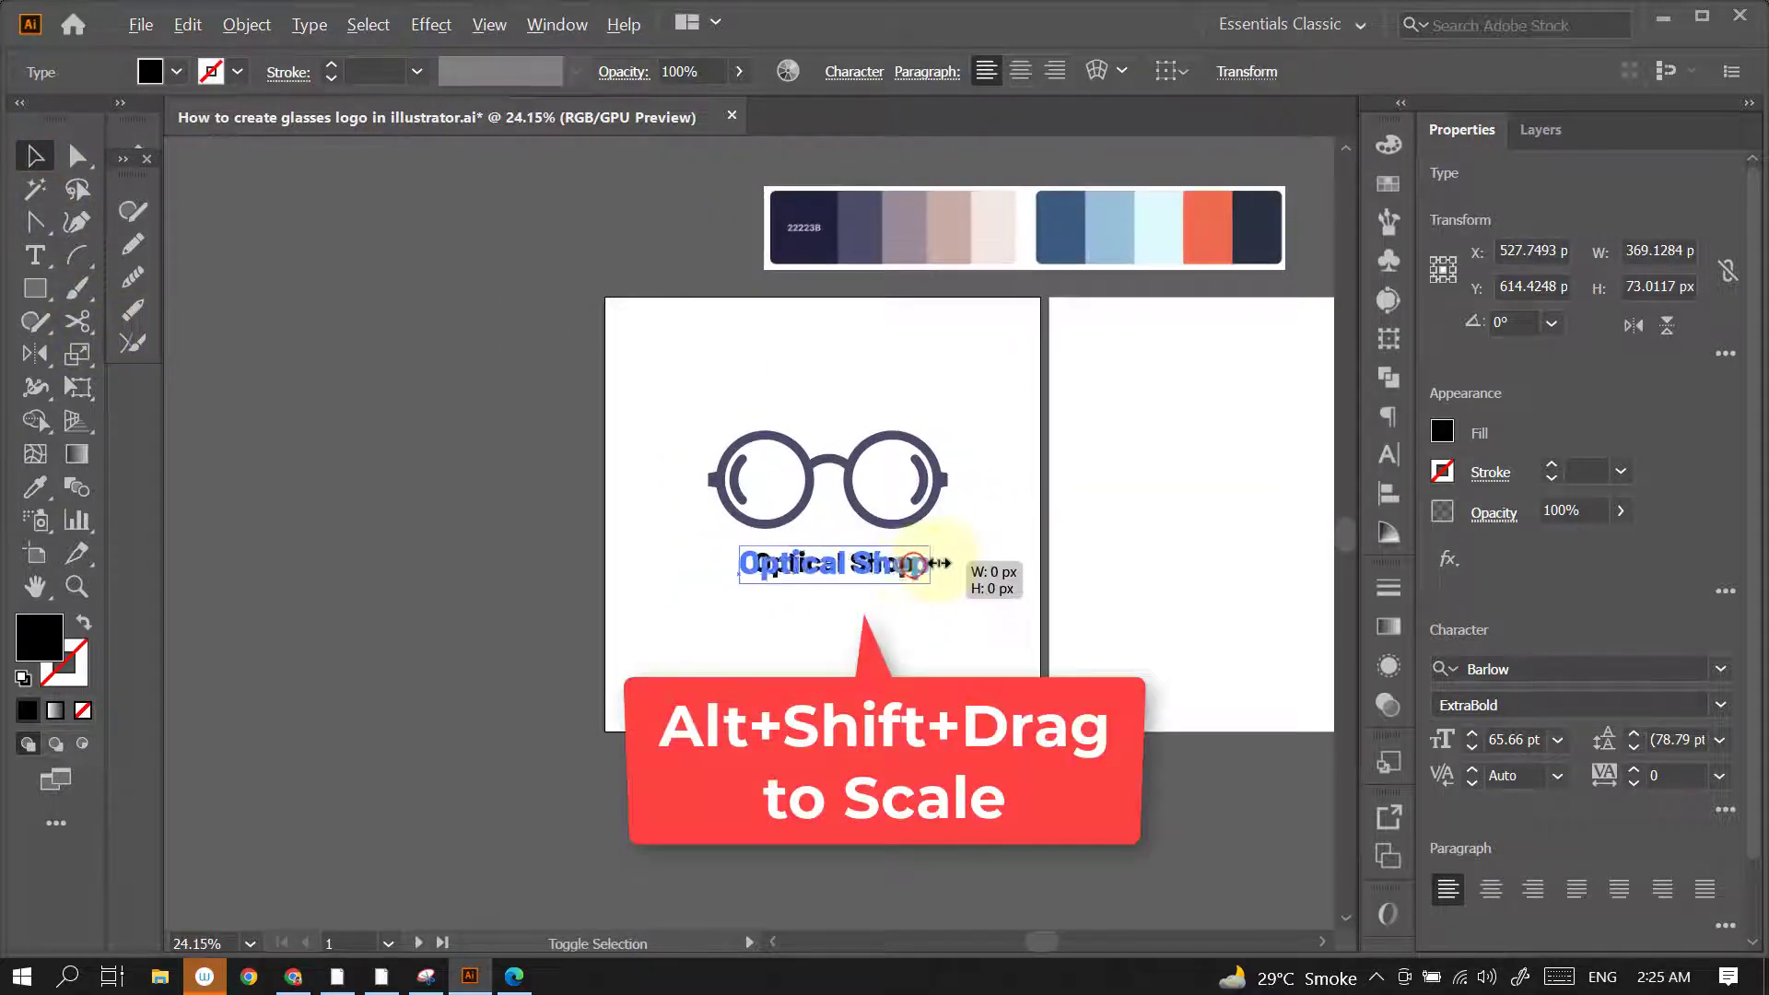
click(1721, 711)
click(1502, 519)
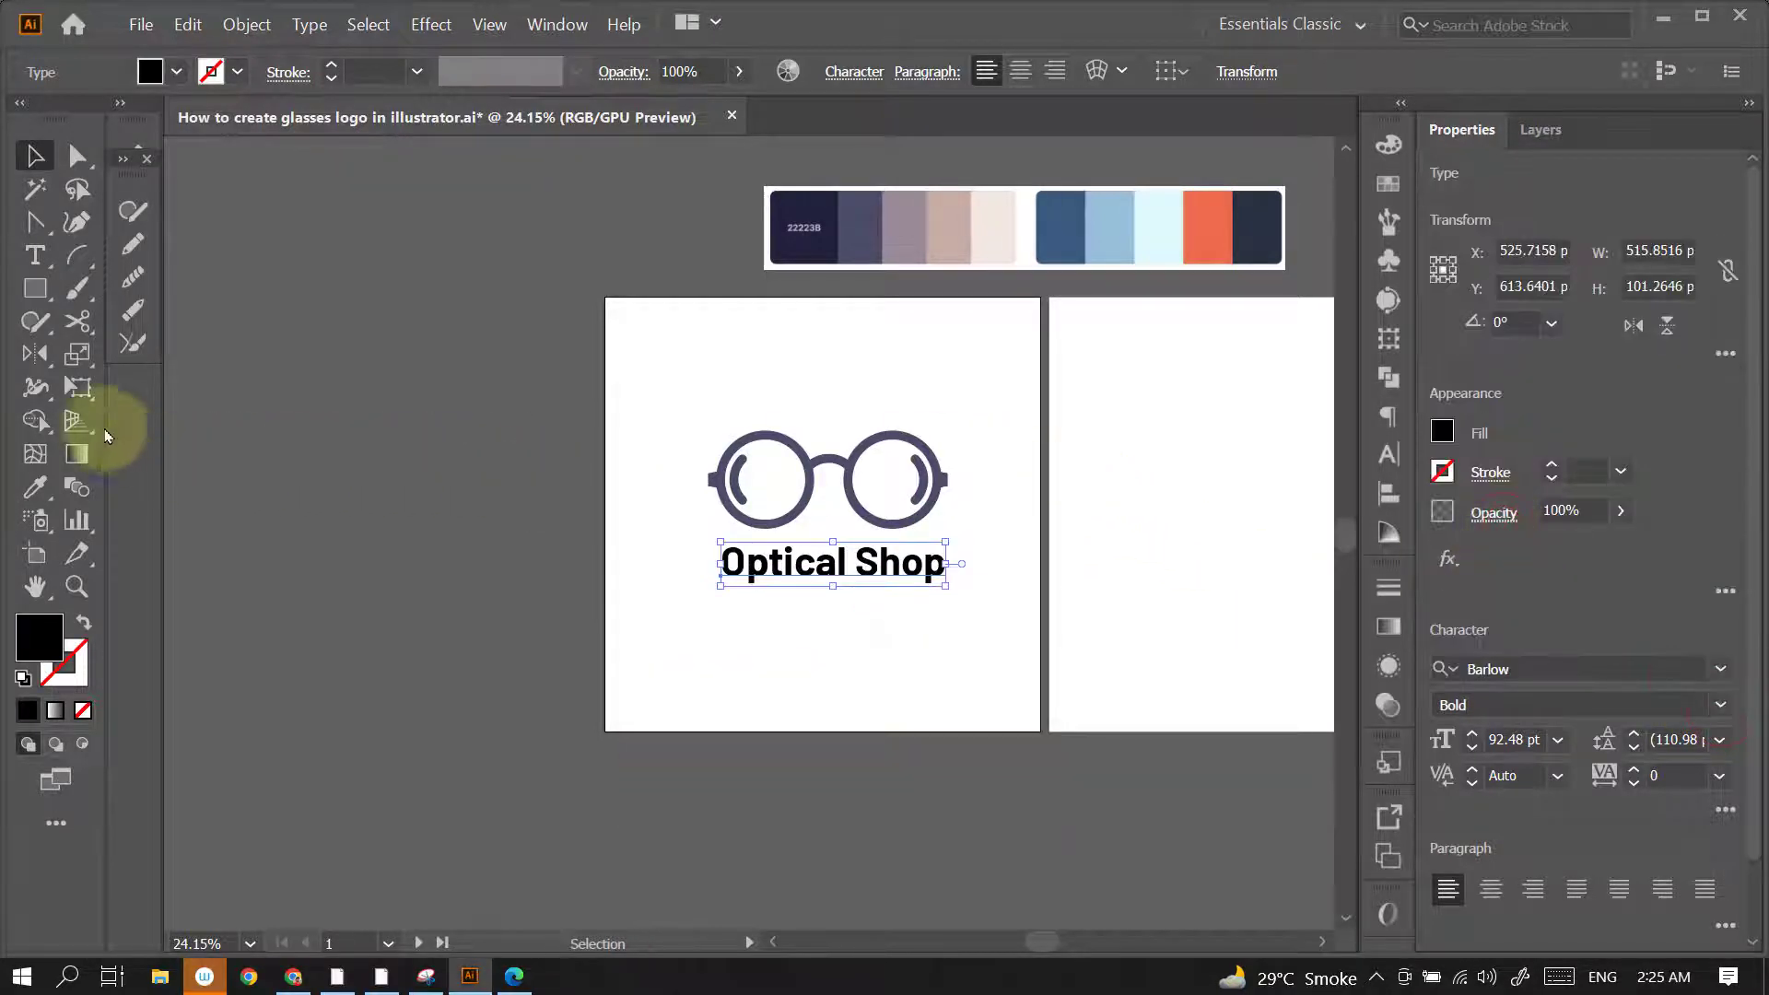
Fill the text with the palette's dark second swatch using the Eyedropper
click(35, 487)
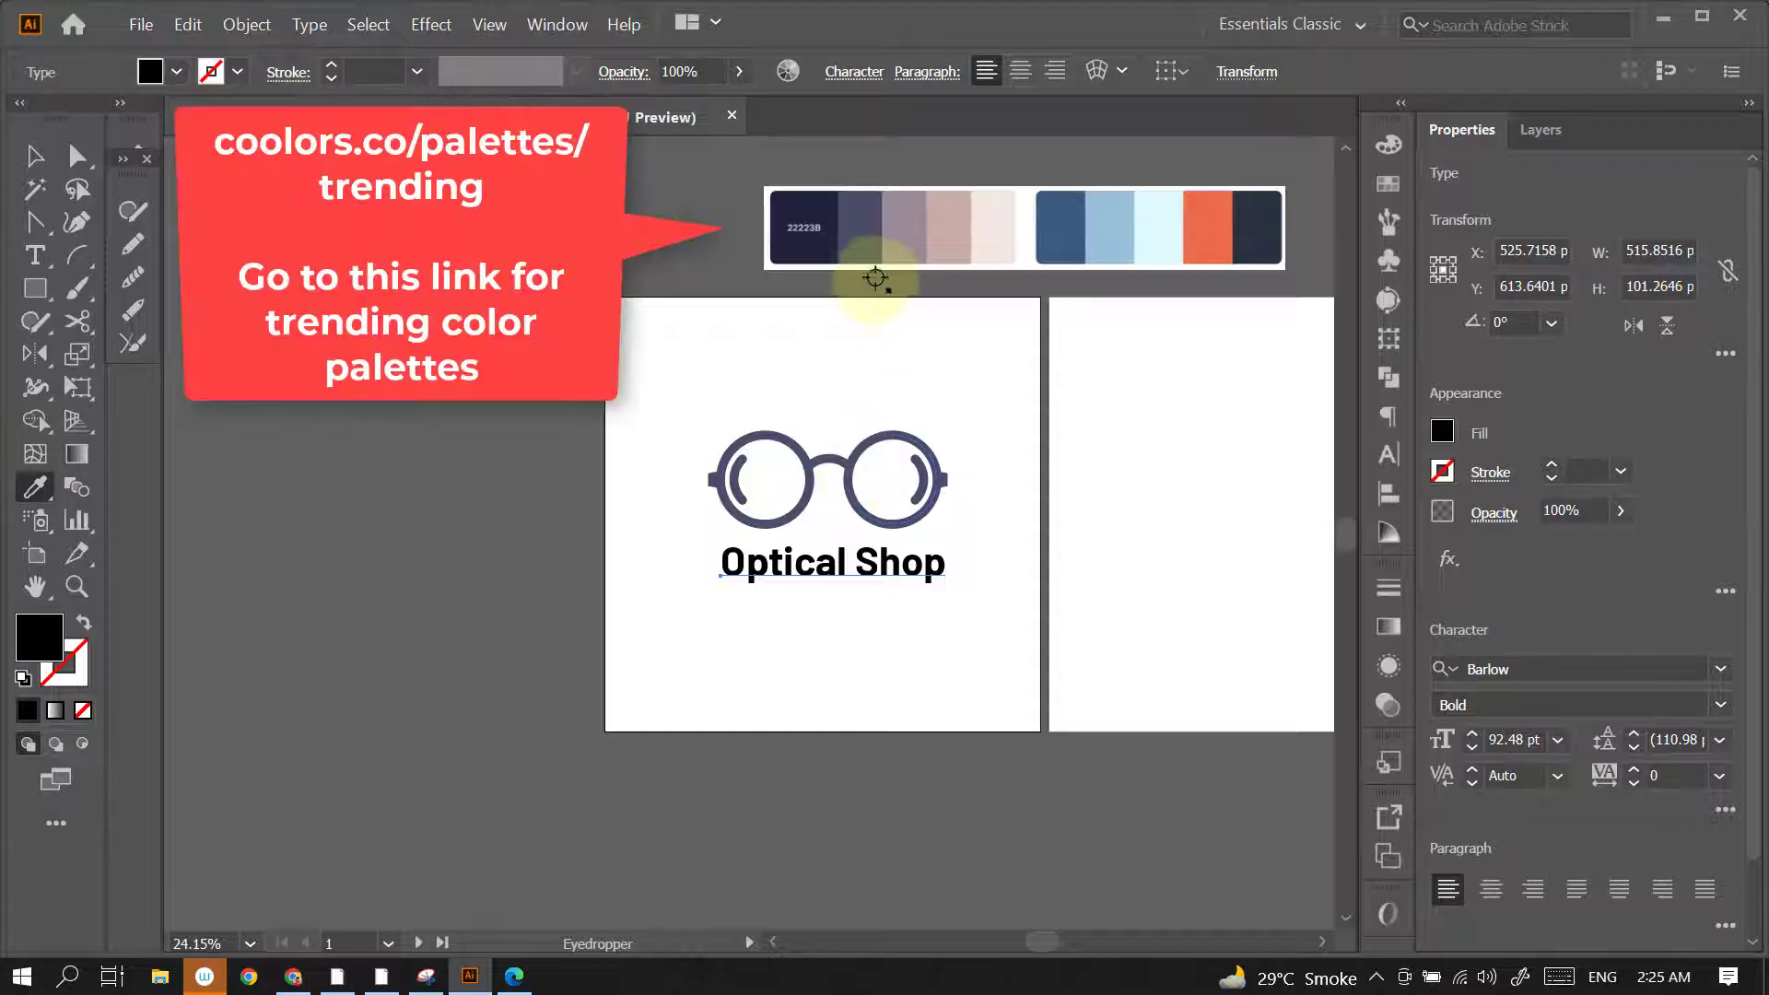
click(857, 244)
click(35, 154)
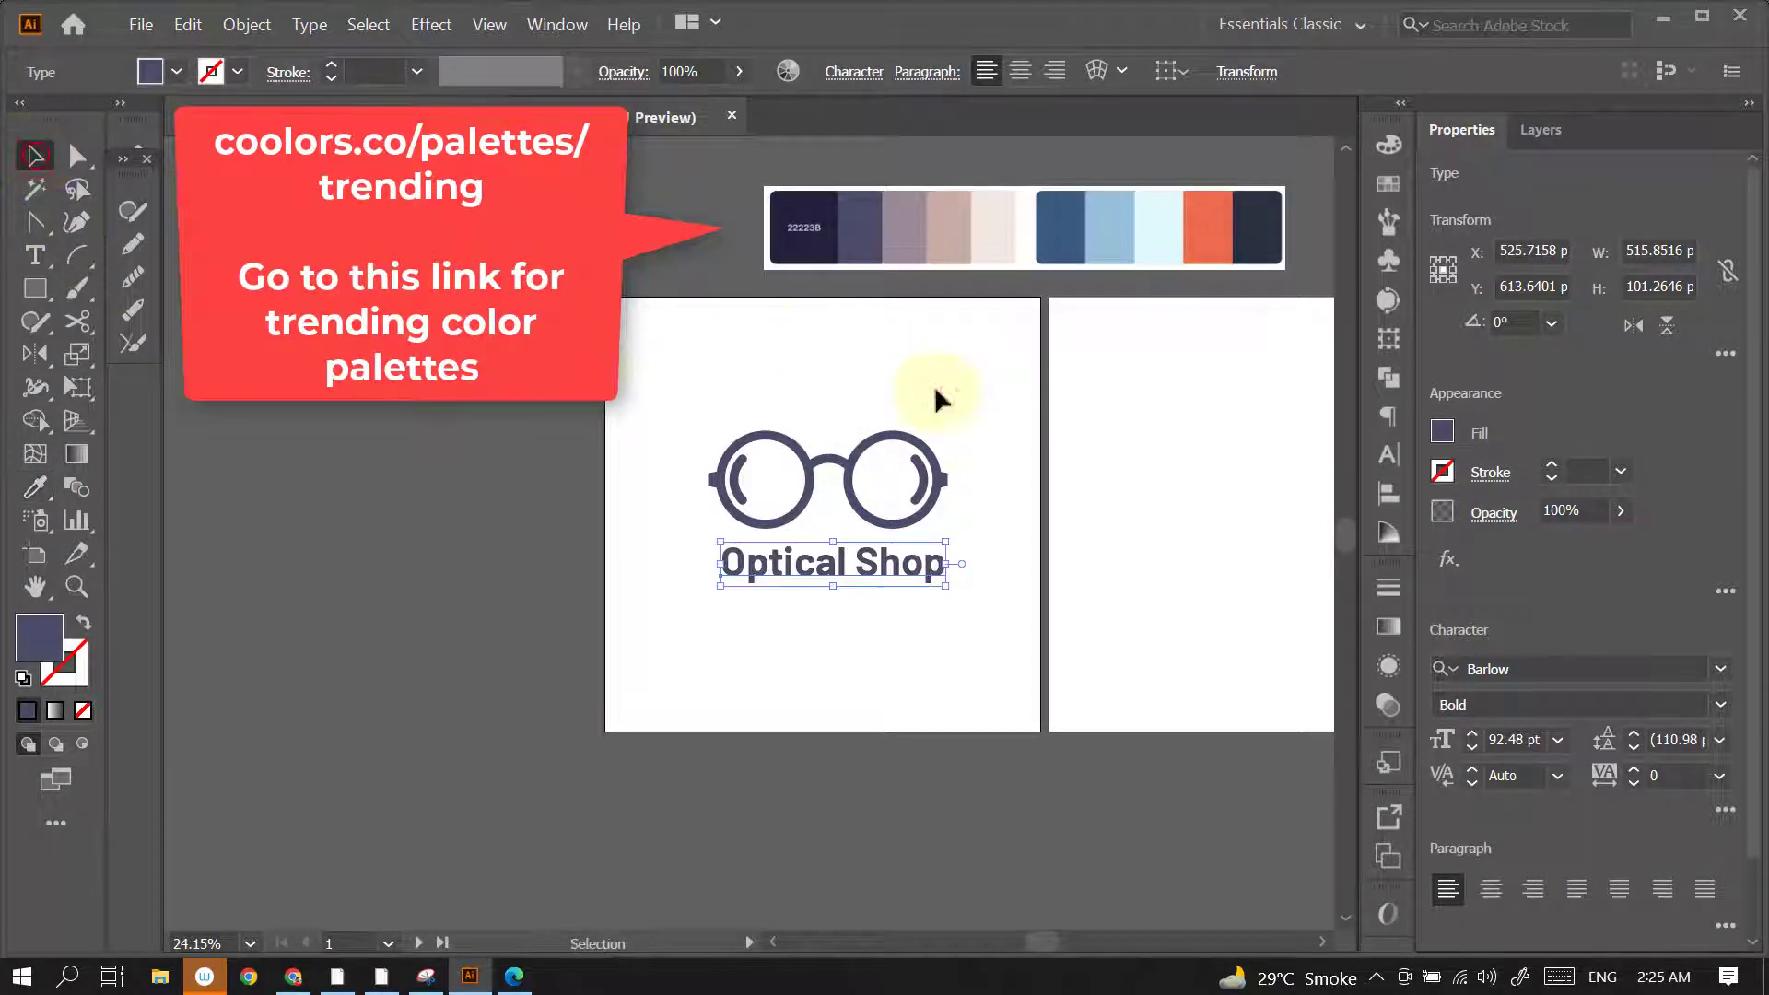
click(1125, 483)
scroll(1049, 540, up, 2)
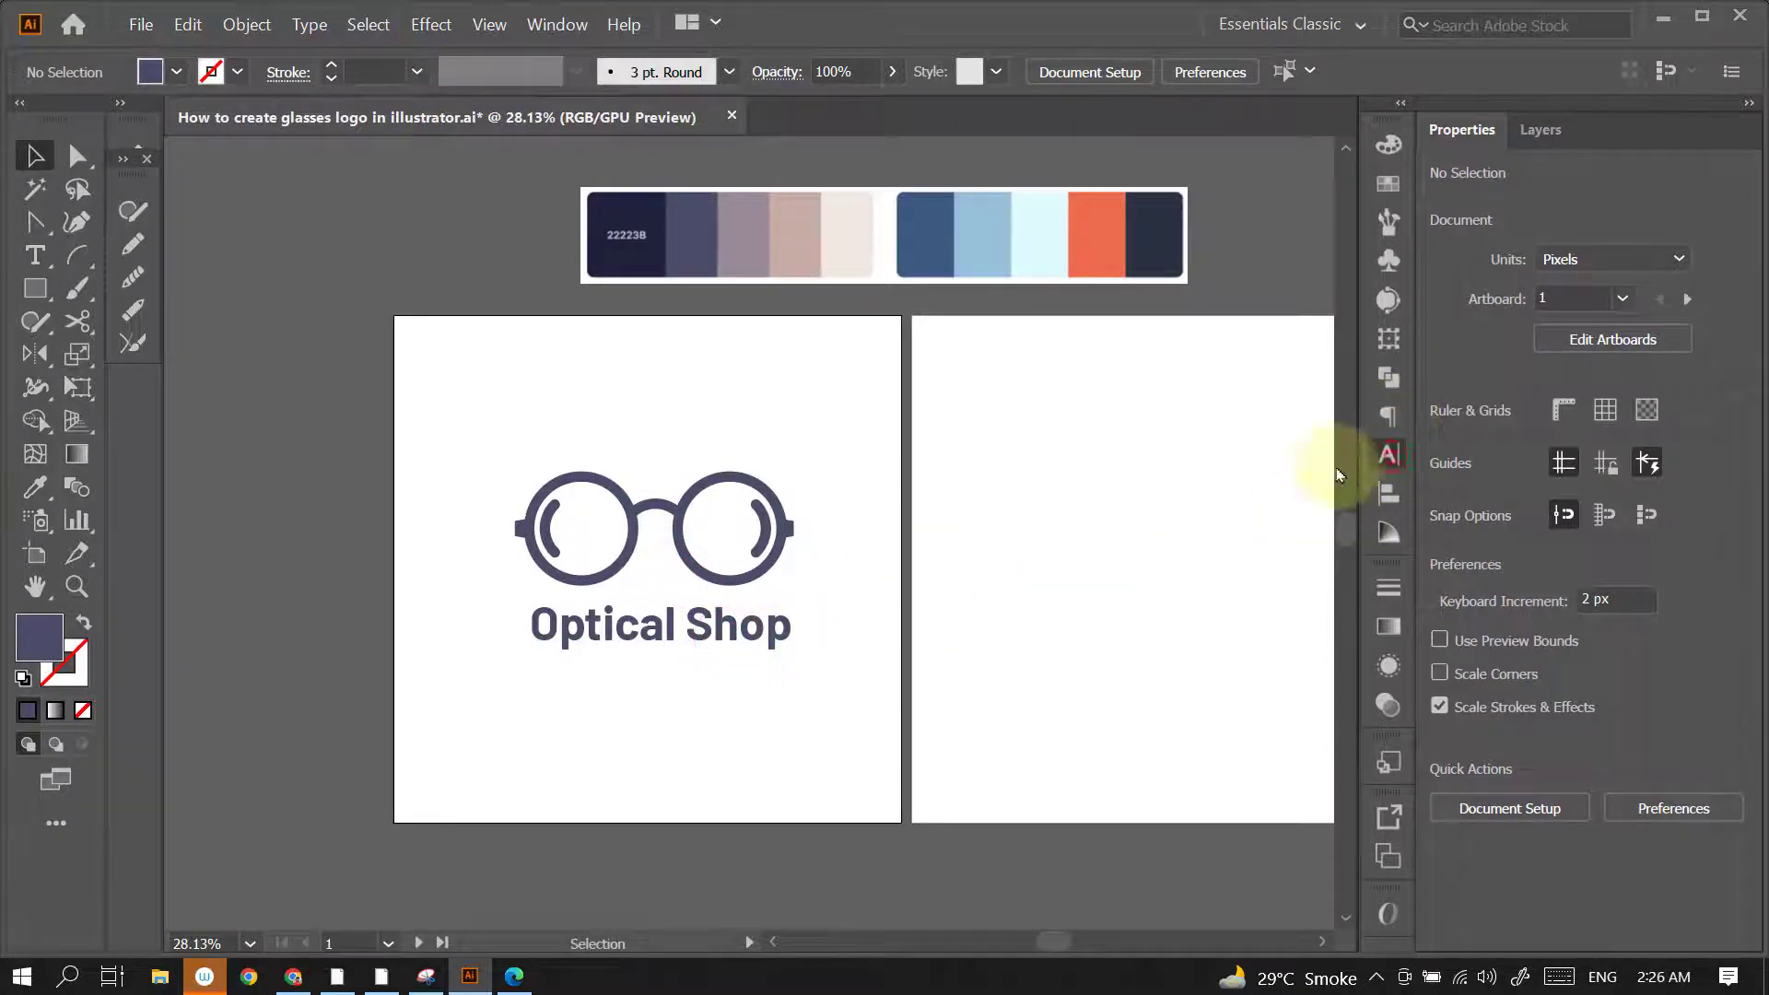
Set the Optical Shop text to All Caps in the Character panel
key(ctrl+t)
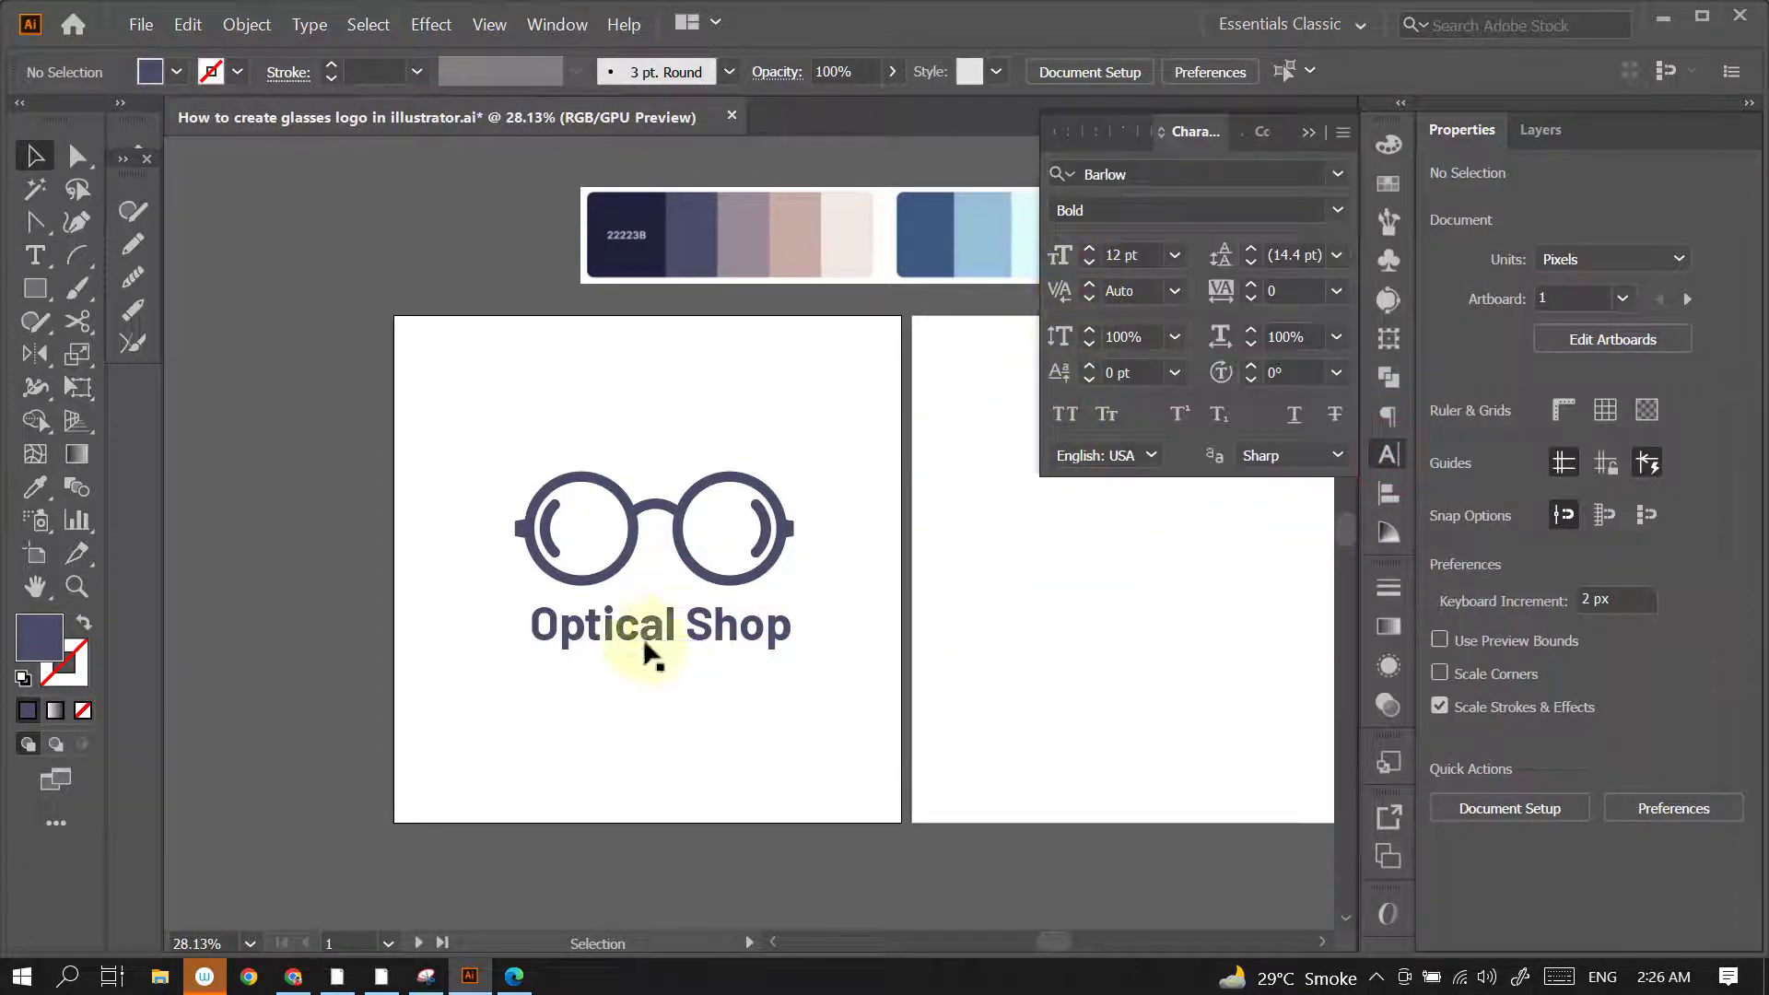
click(697, 629)
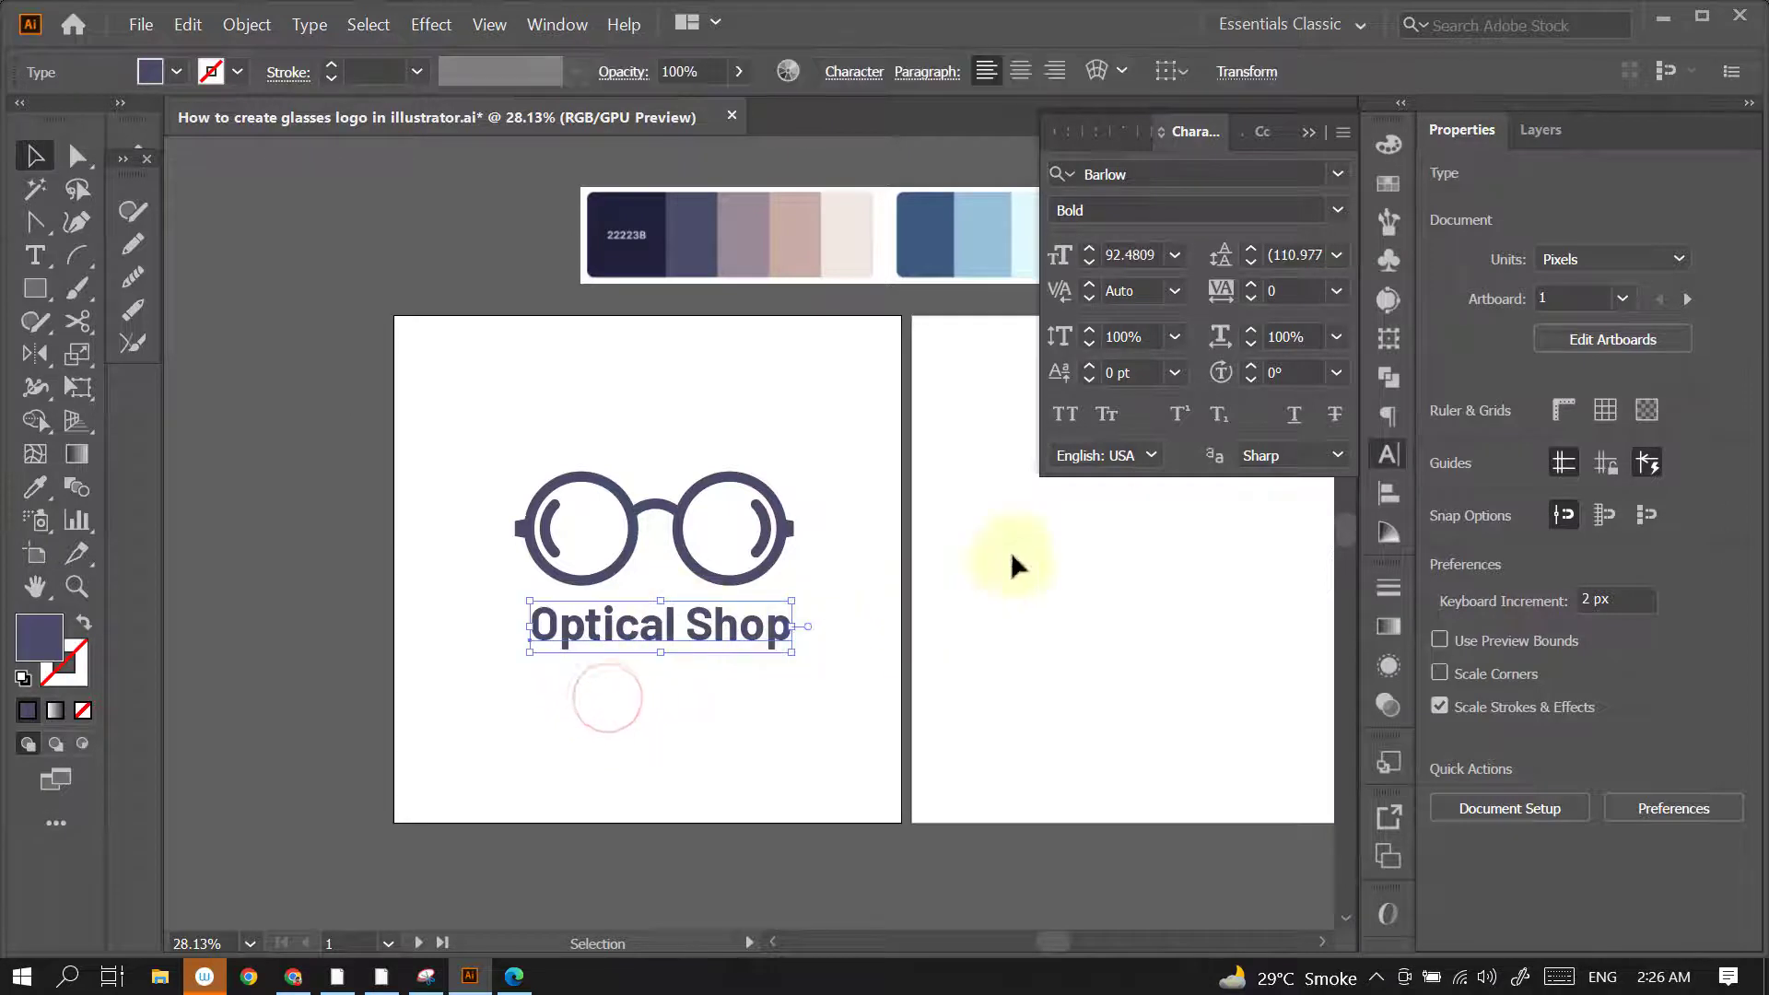
click(1065, 413)
click(1309, 132)
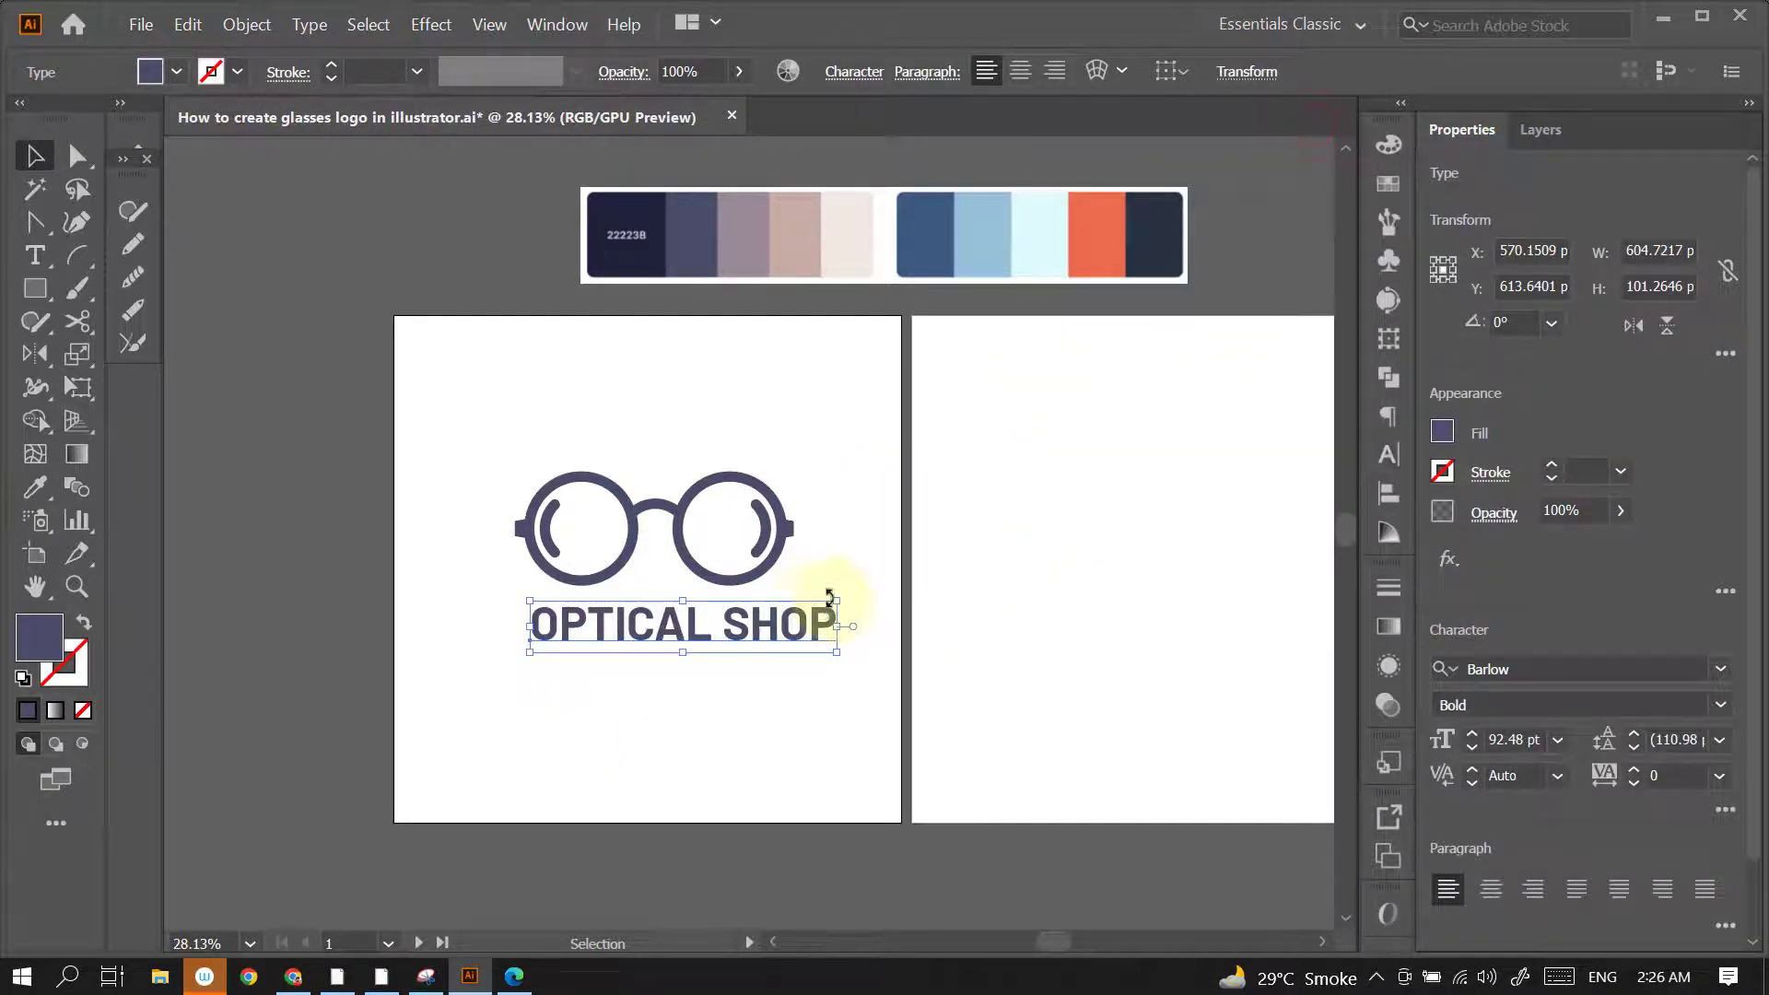
Shrink OPTICAL SHOP to about 68.94 pt and nudge it up under the glasses
drag(838, 602, 731, 629)
click(868, 572)
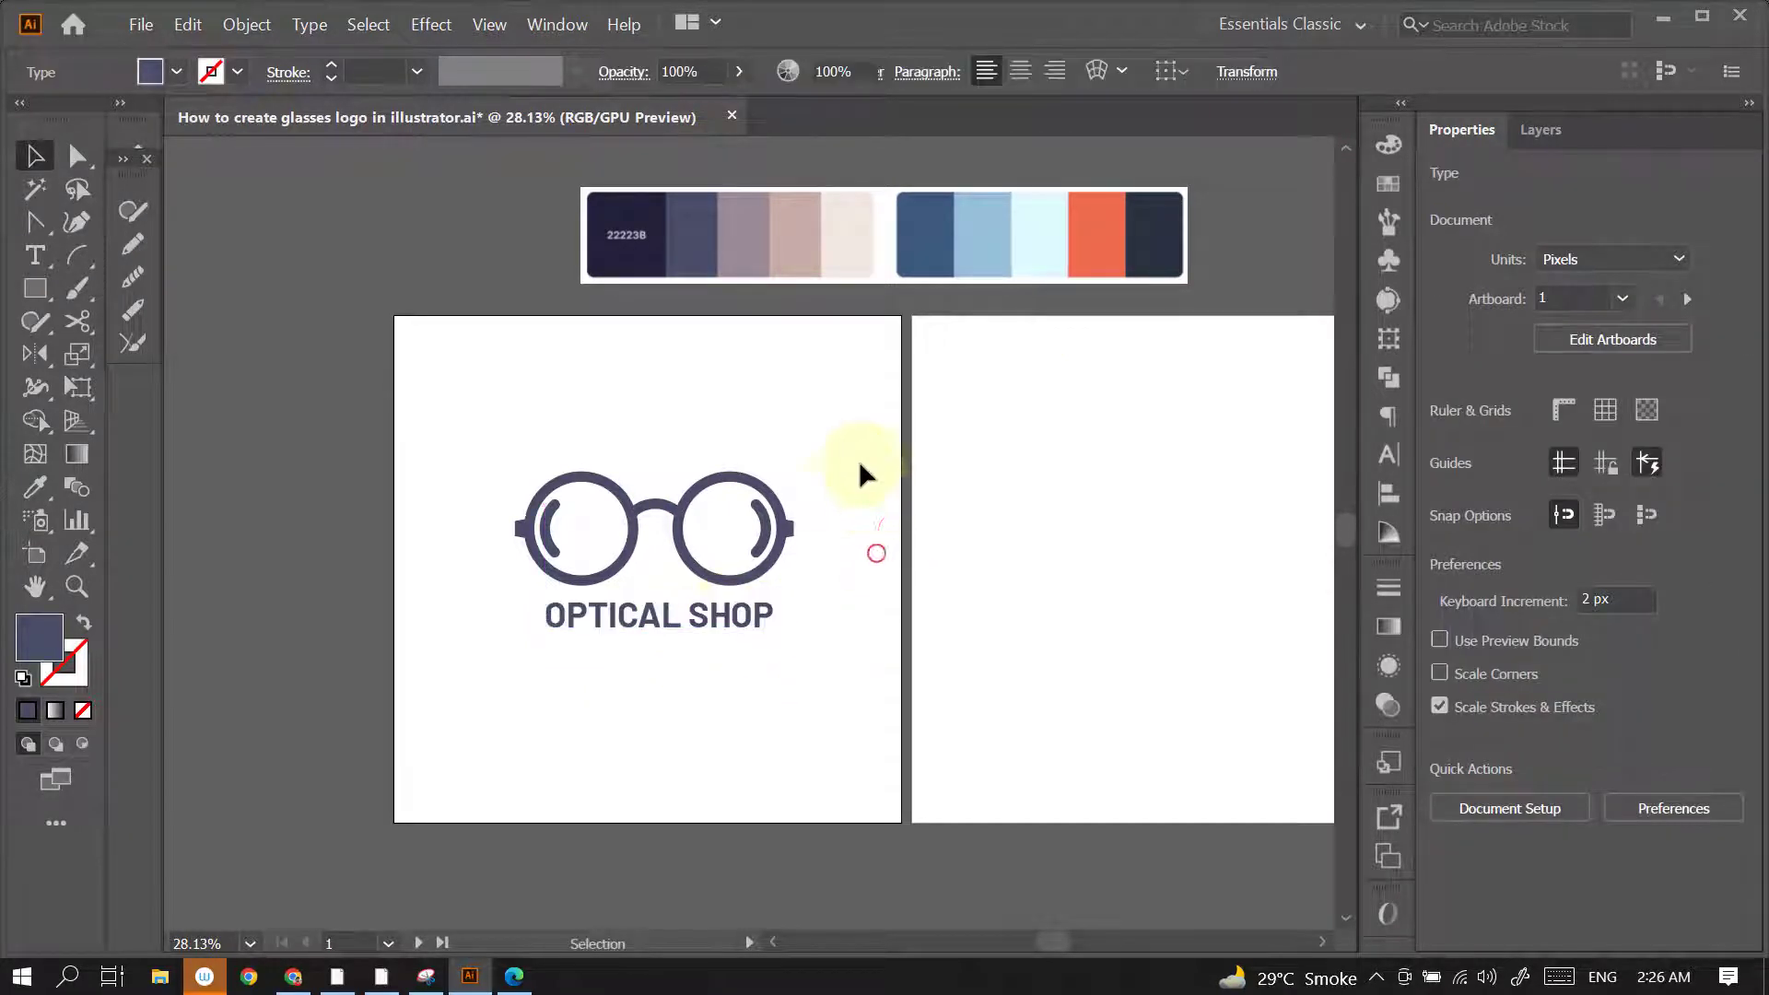
click(880, 472)
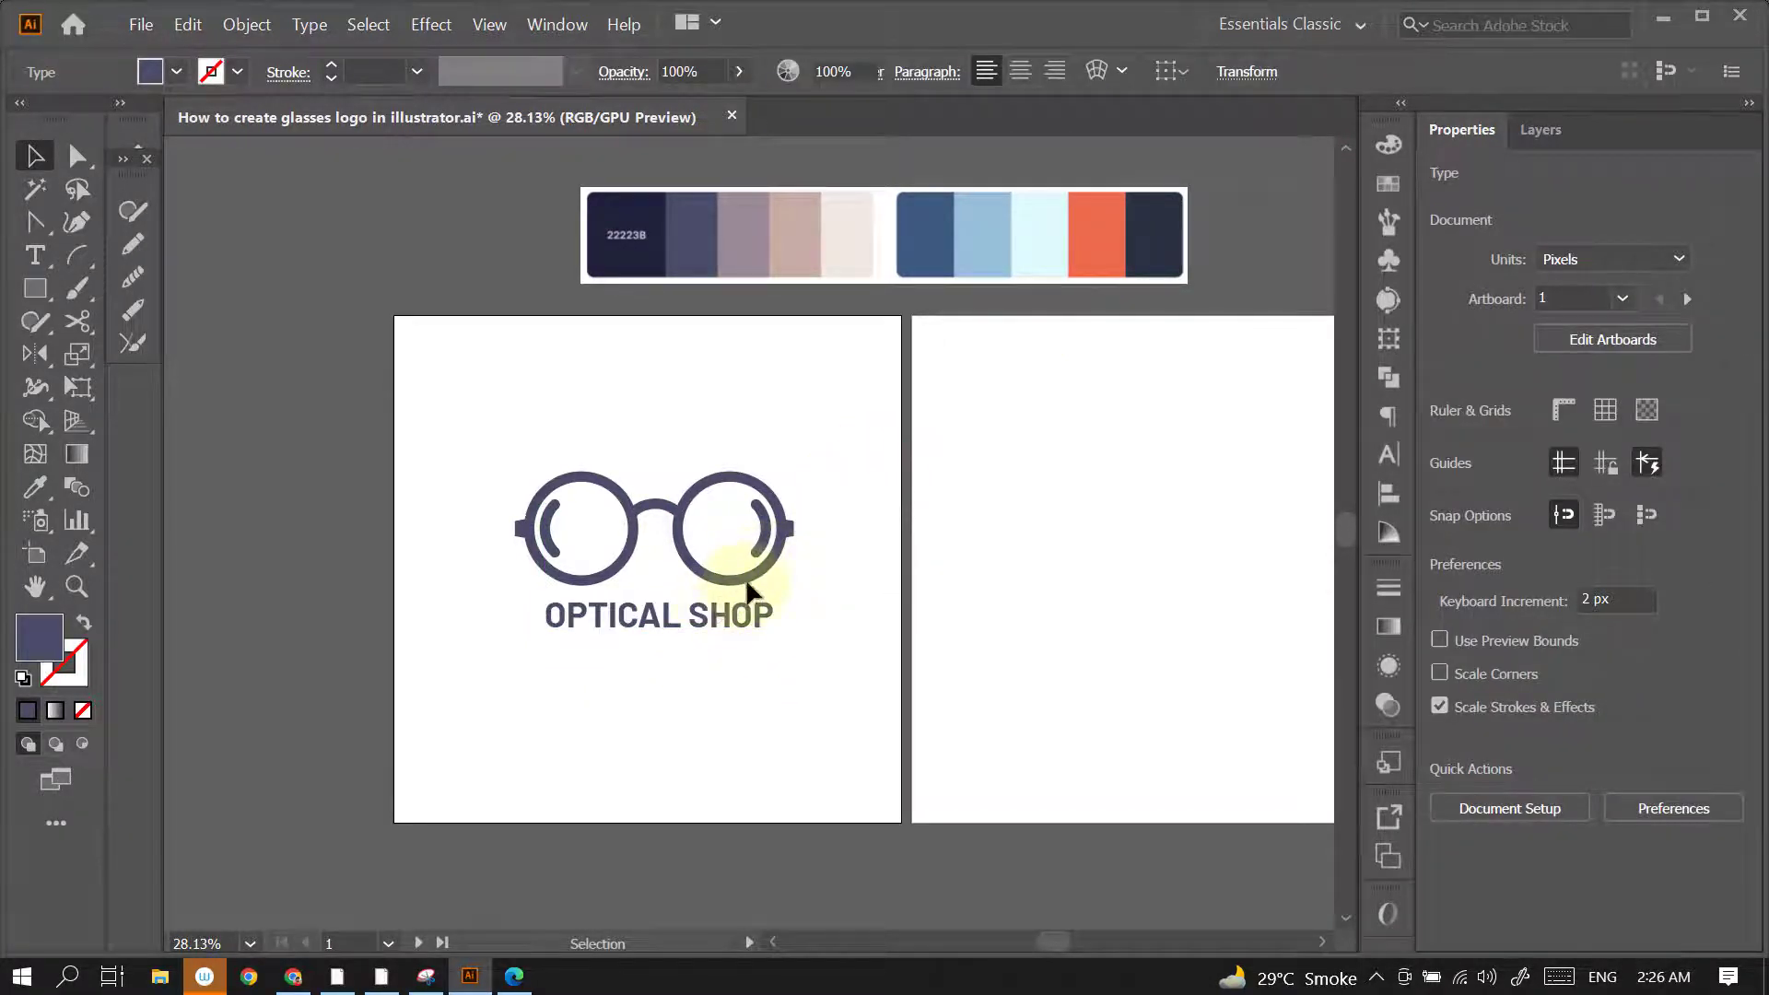
key(ctrl+space)
drag(794, 575, 892, 608)
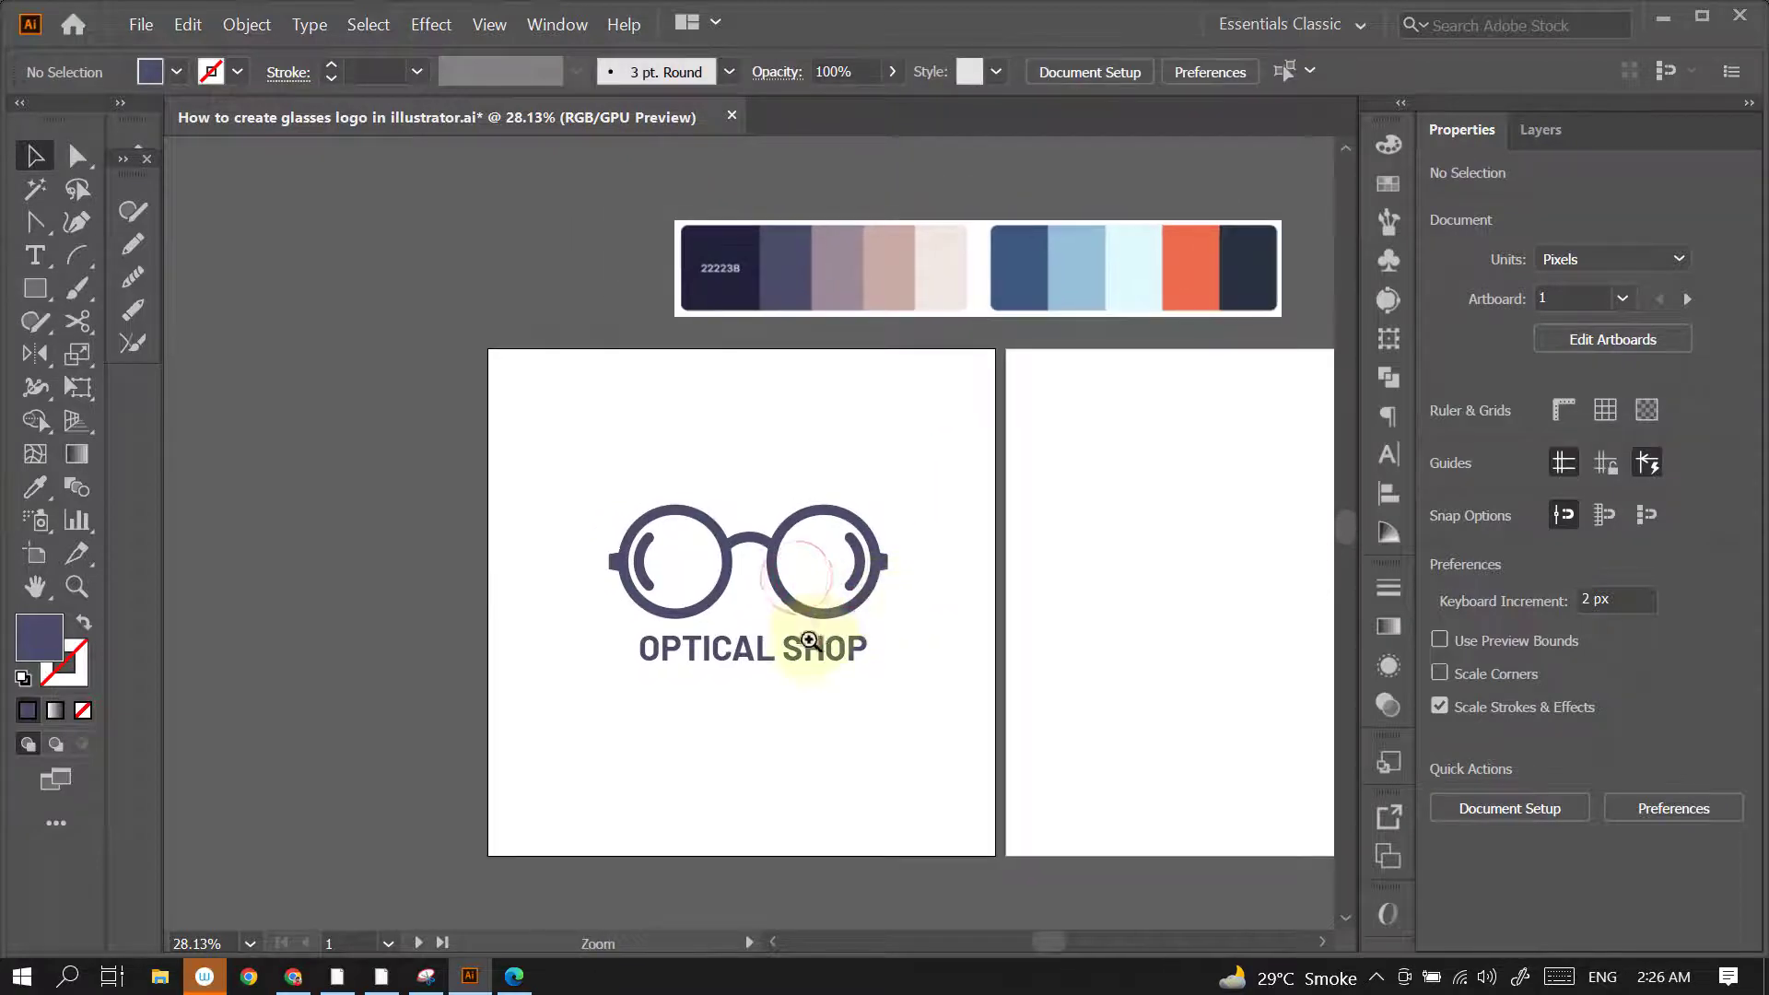
scroll(872, 592, up, 2)
drag(816, 657, 817, 650)
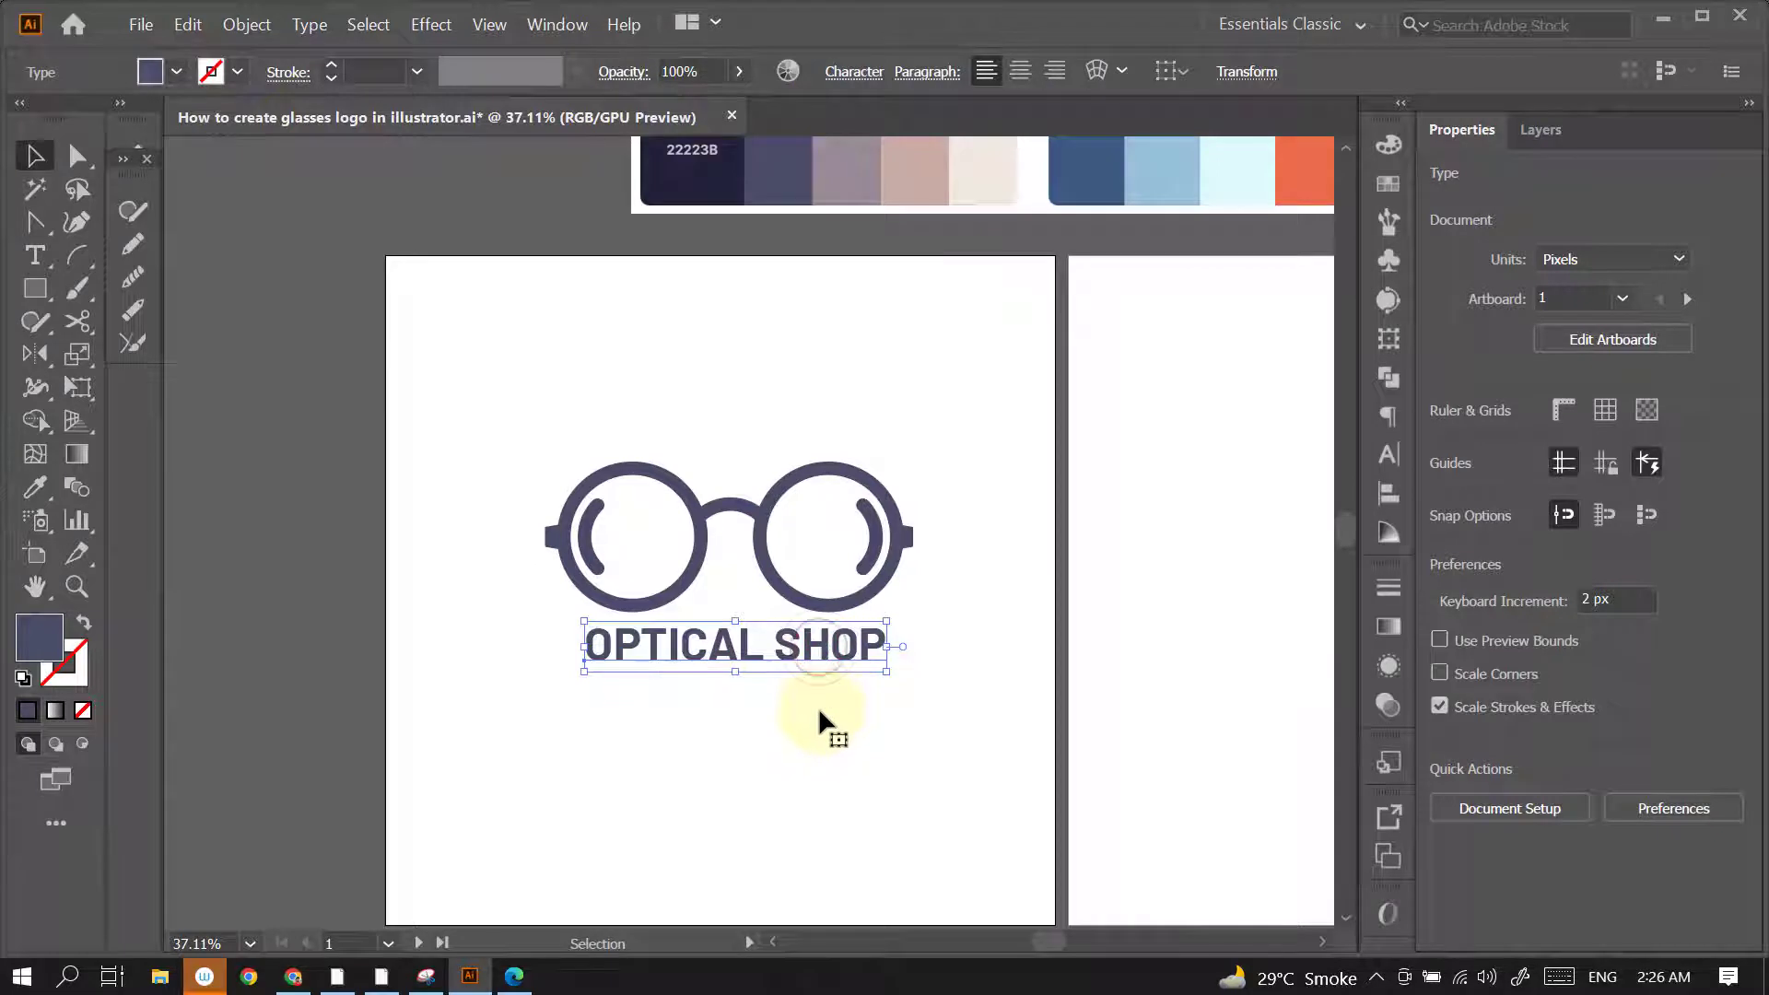
Duplicate OPTICAL SHOP below itself and retype the copy as the tagline text
drag(818, 708, 861, 744)
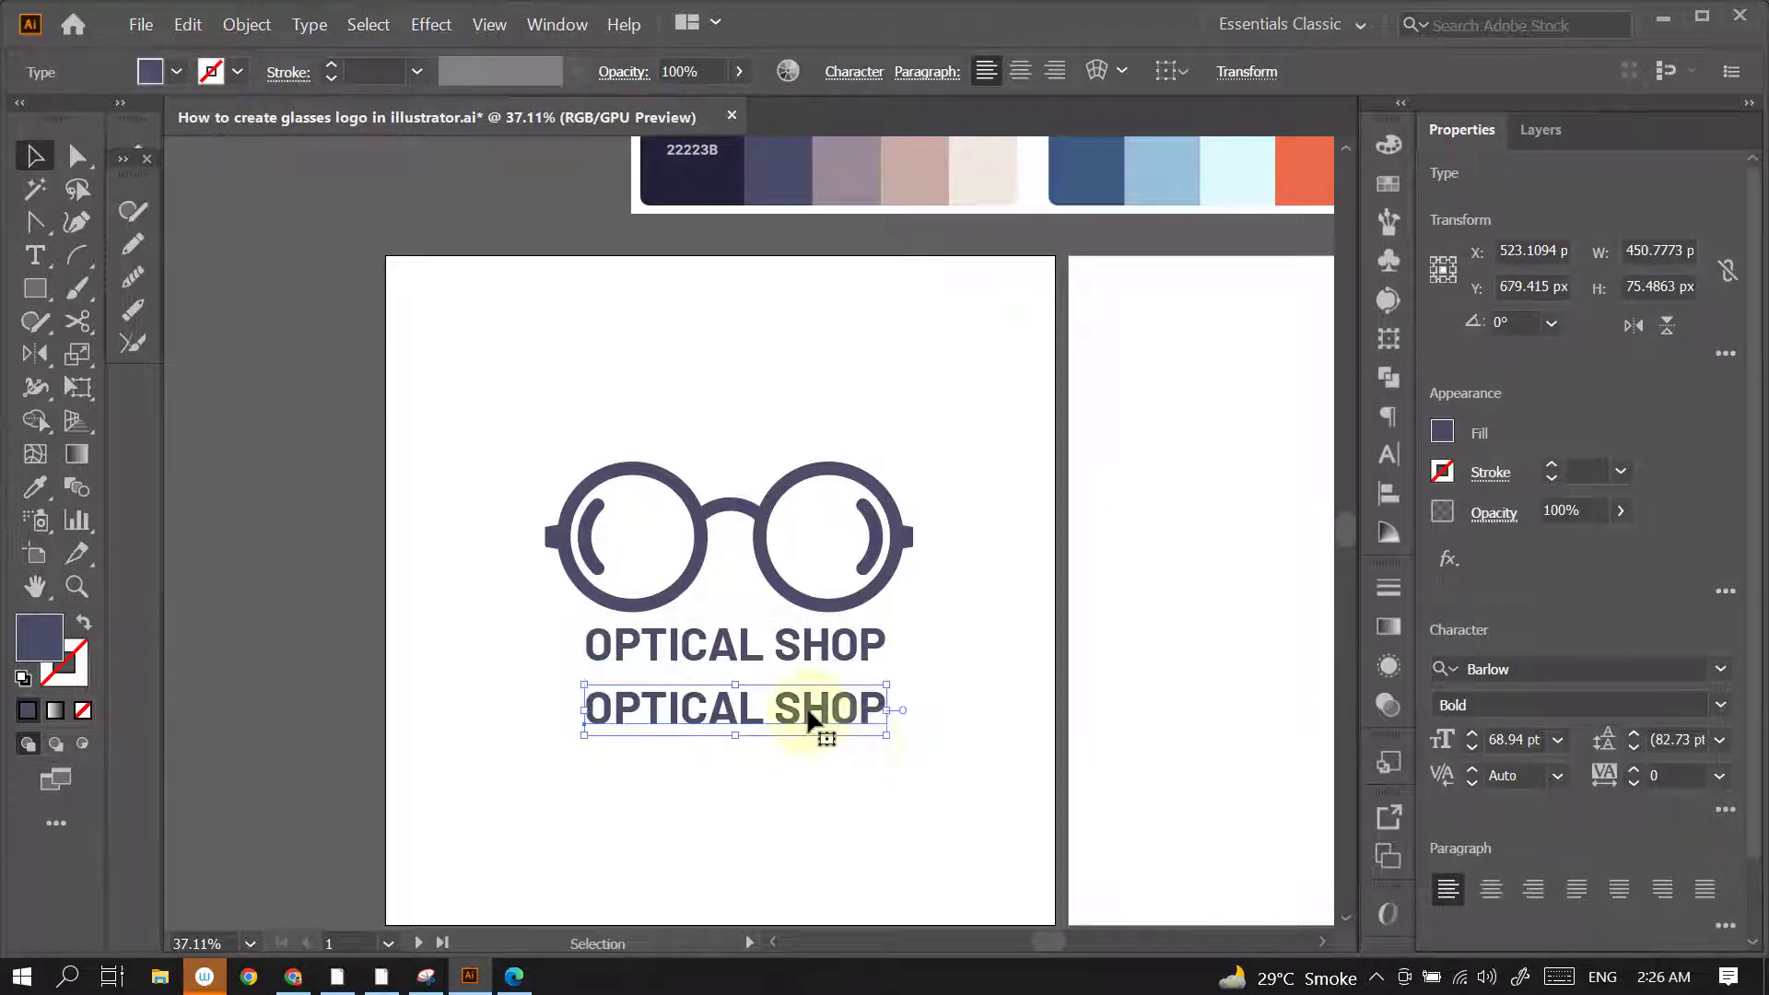
double_click(809, 719)
triple_click(804, 709)
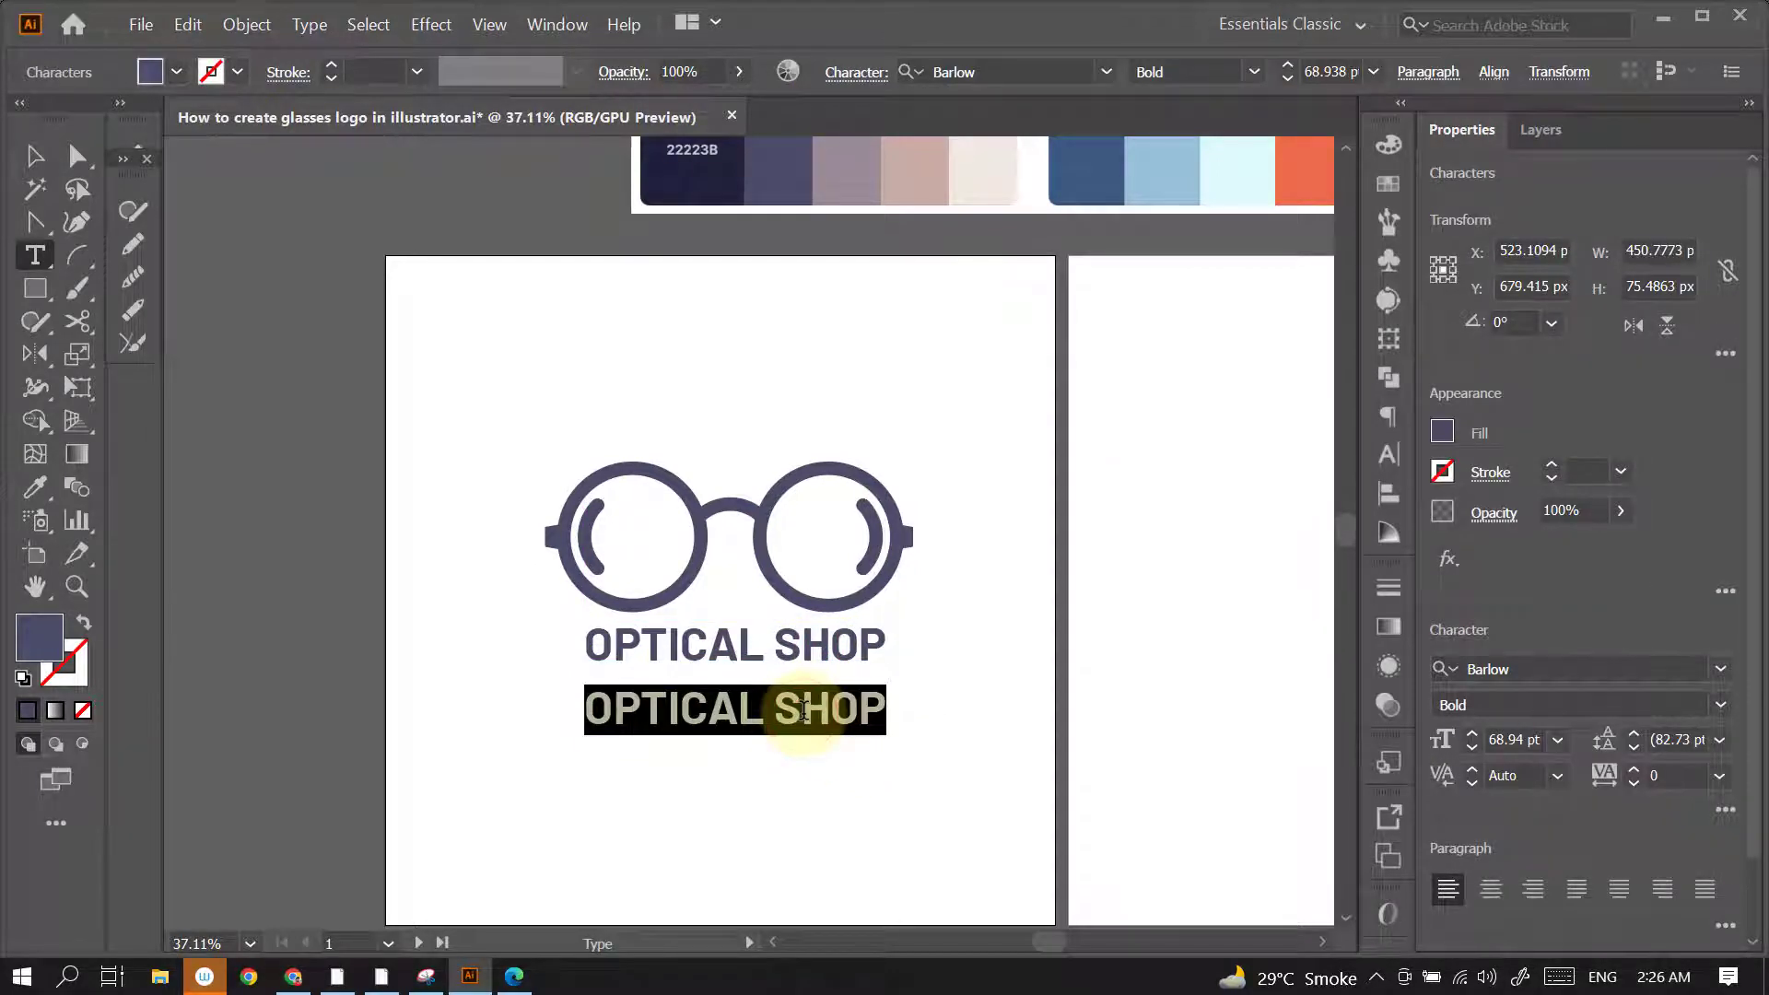
text(TAGLINE GOES HERE)
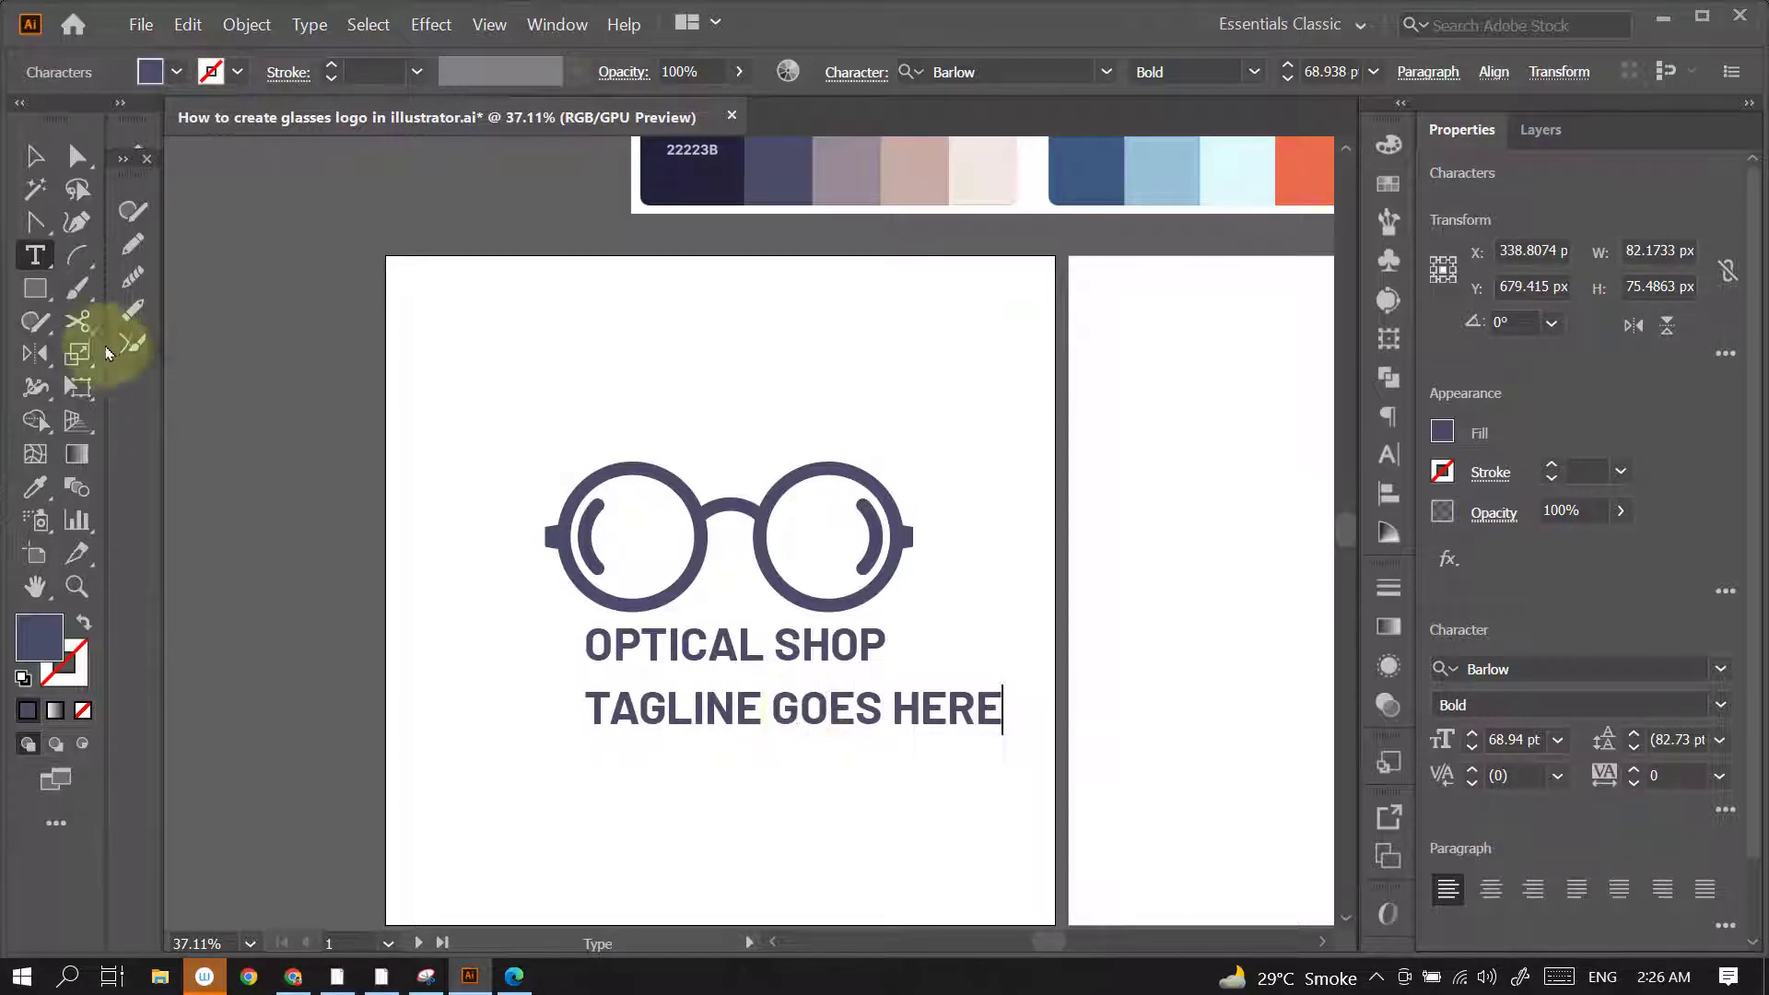
click(35, 156)
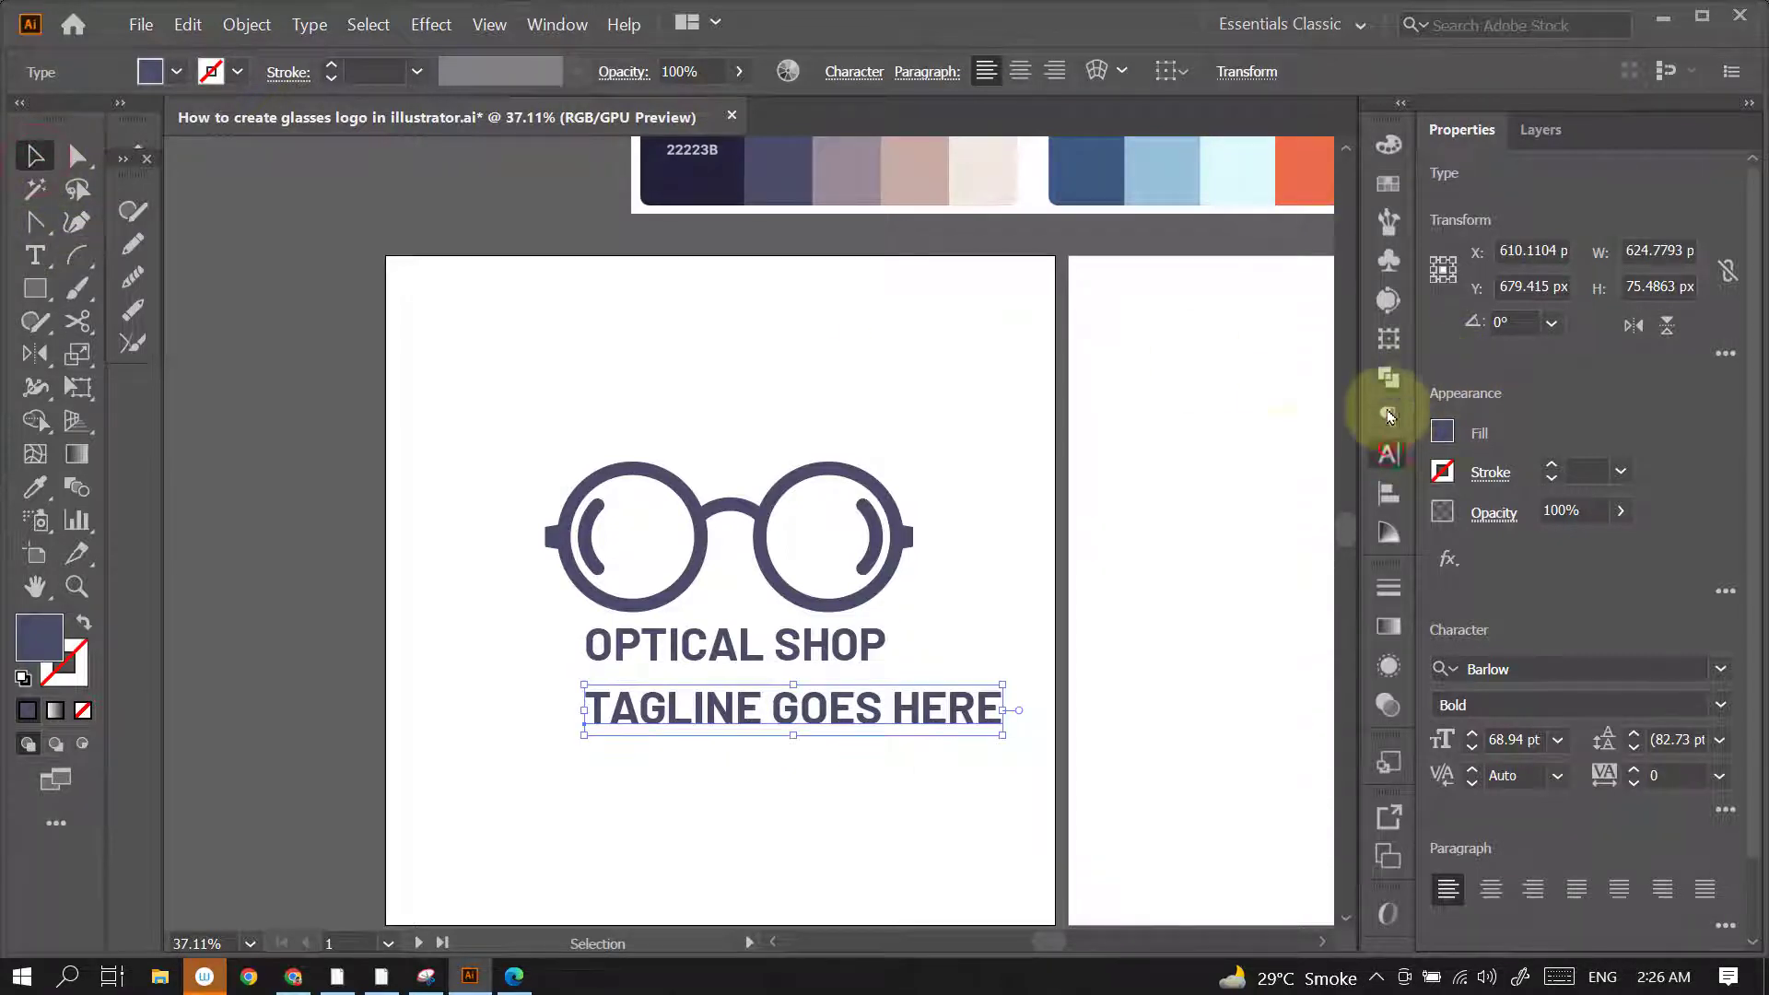
Turn off All Caps for the tagline and set it to Barlow Light
click(1388, 454)
click(1062, 414)
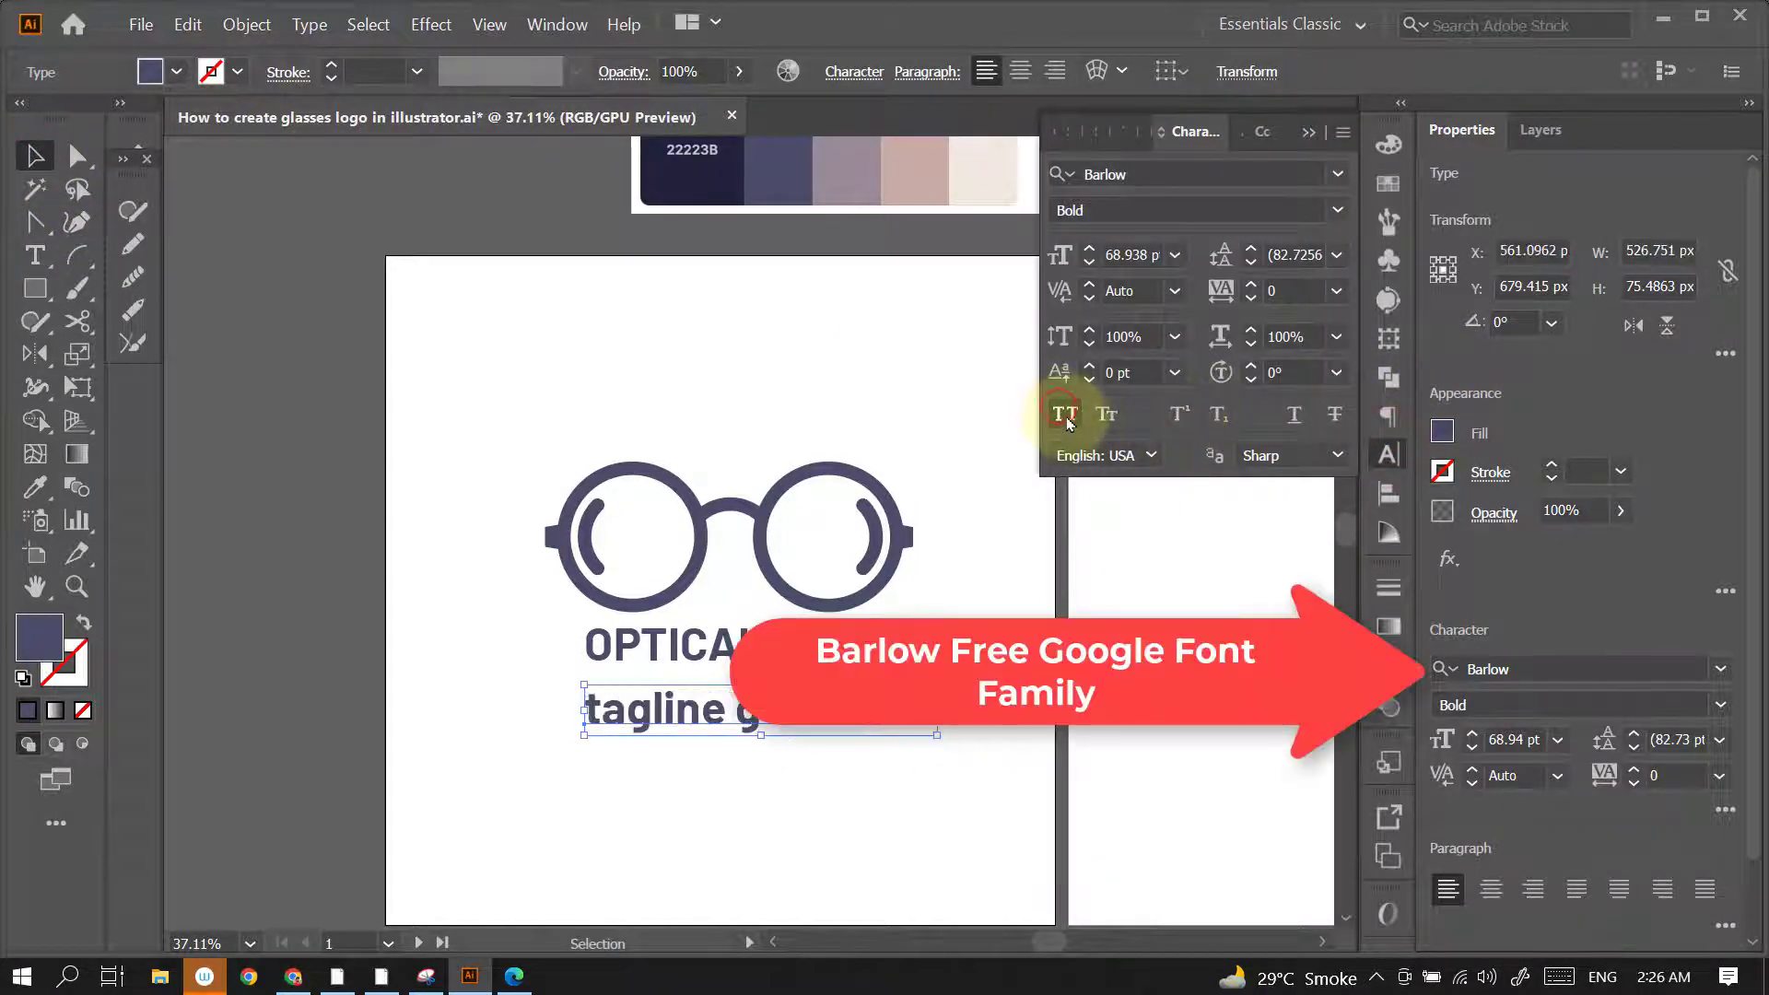
click(1714, 706)
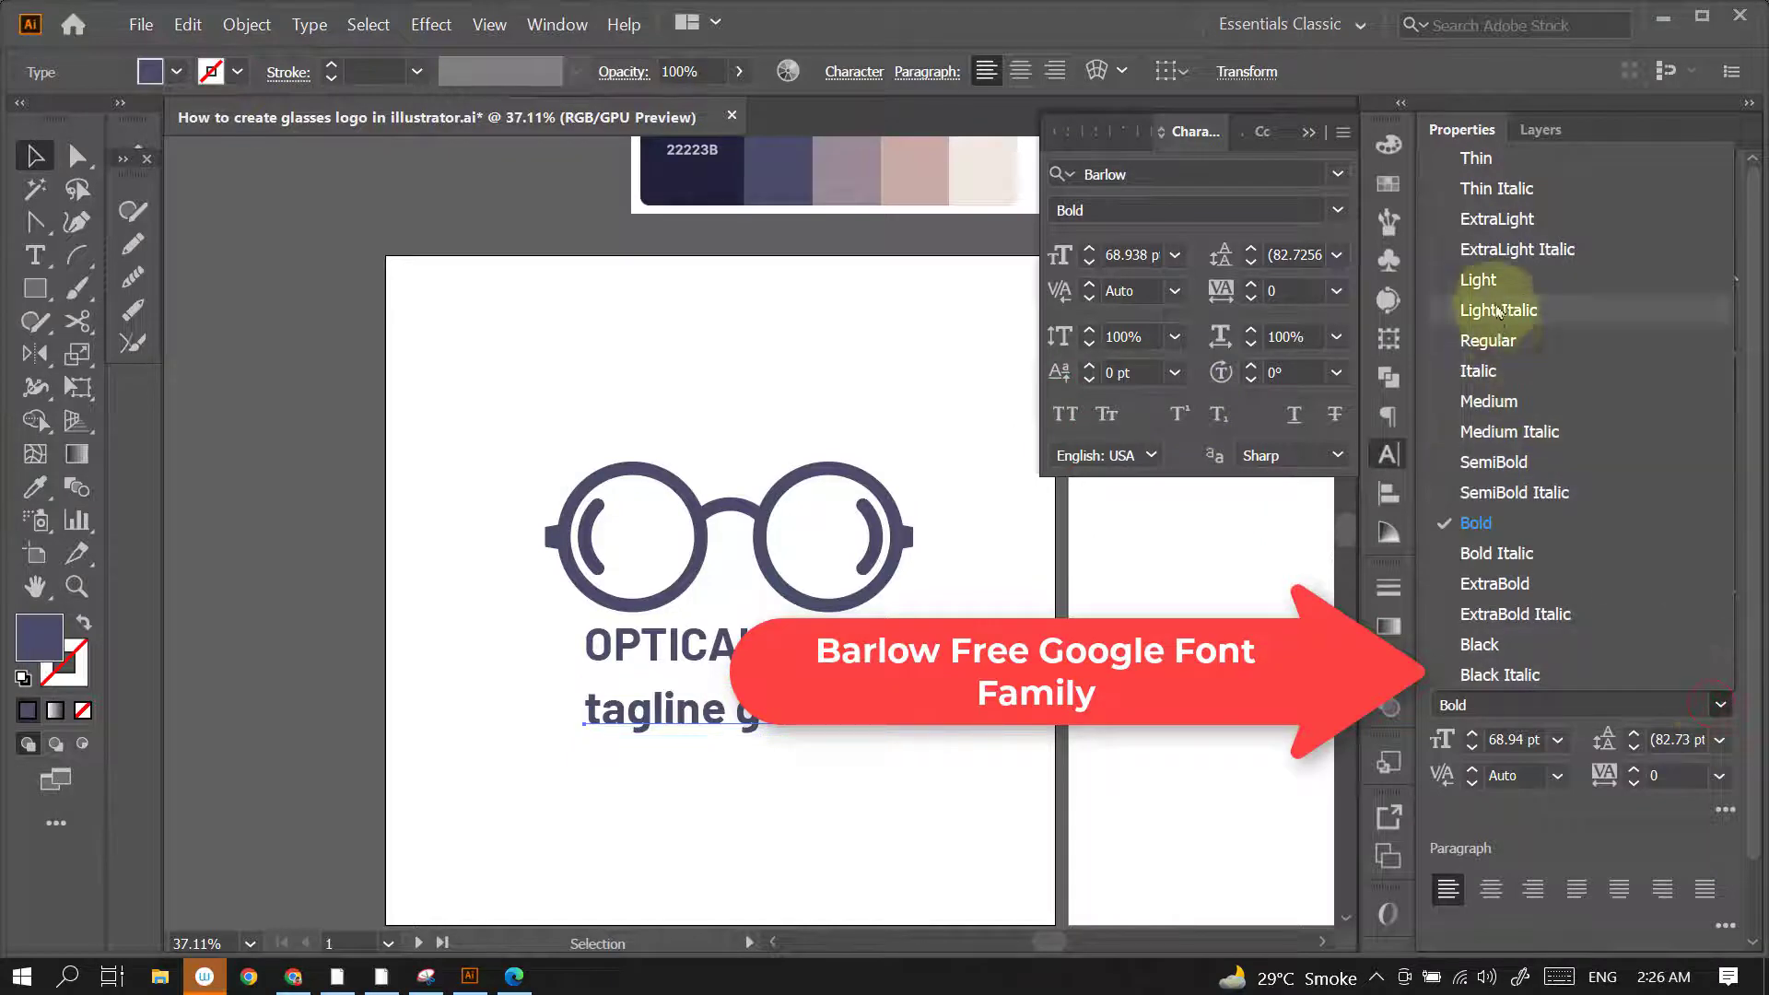
click(1478, 280)
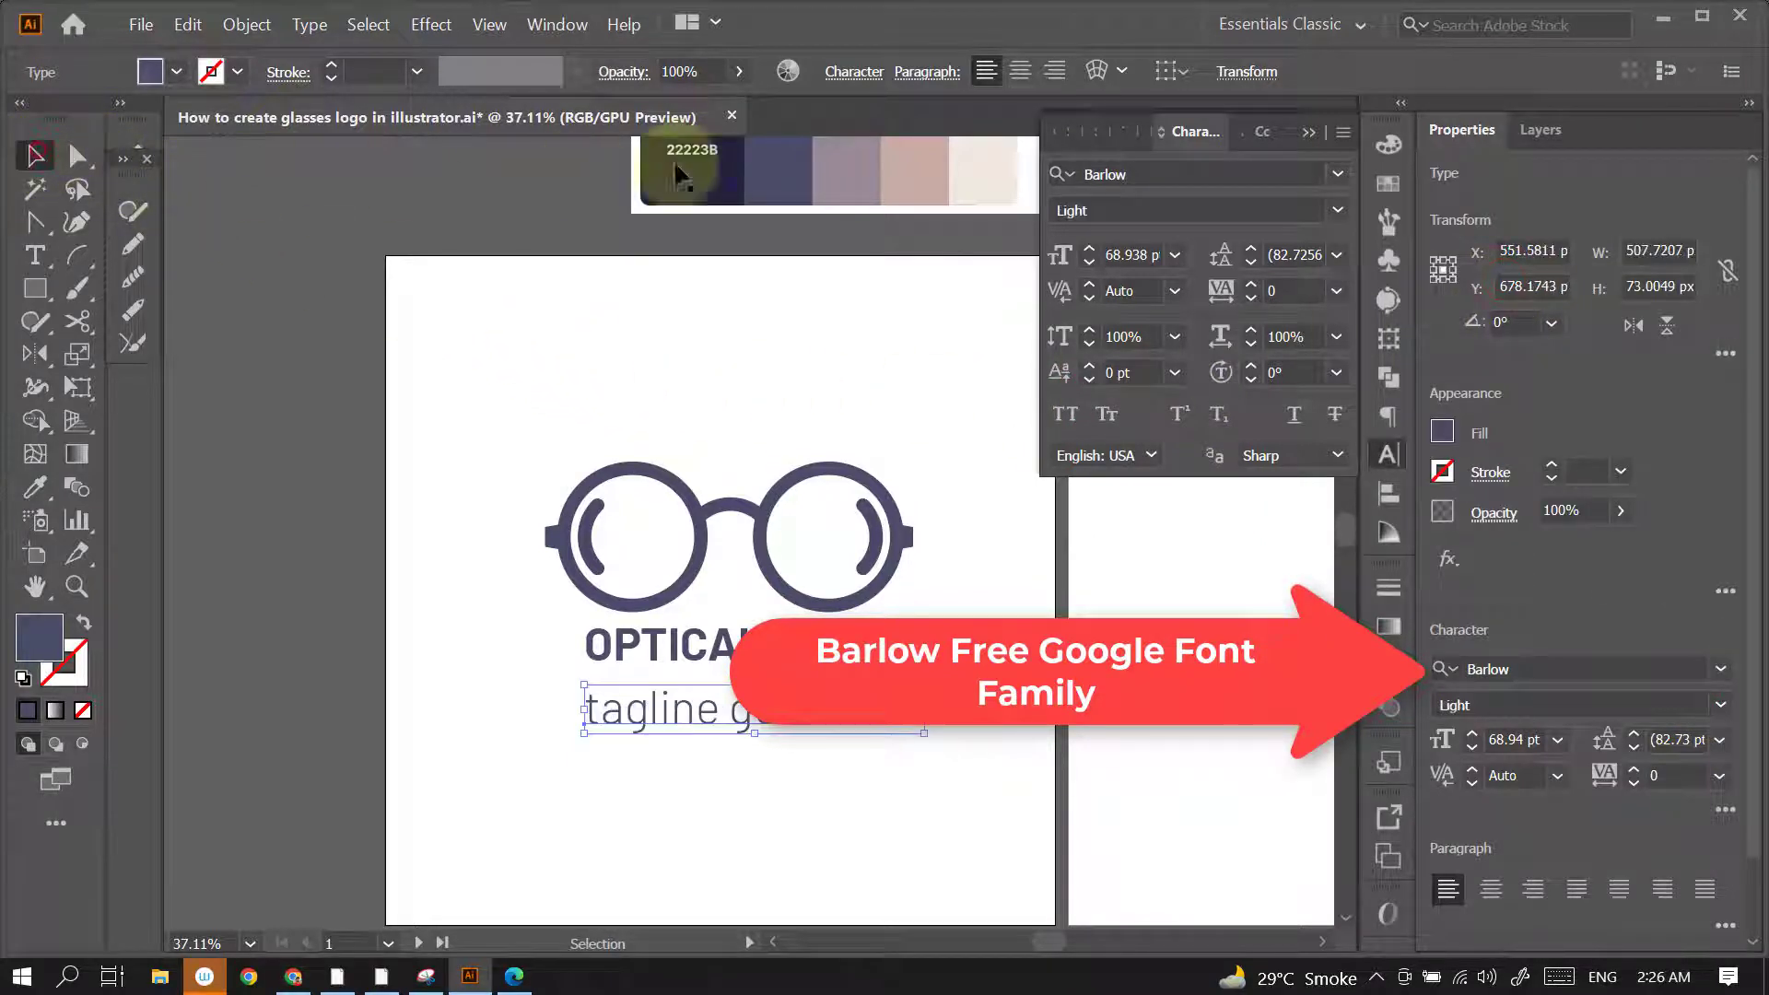
click(1310, 132)
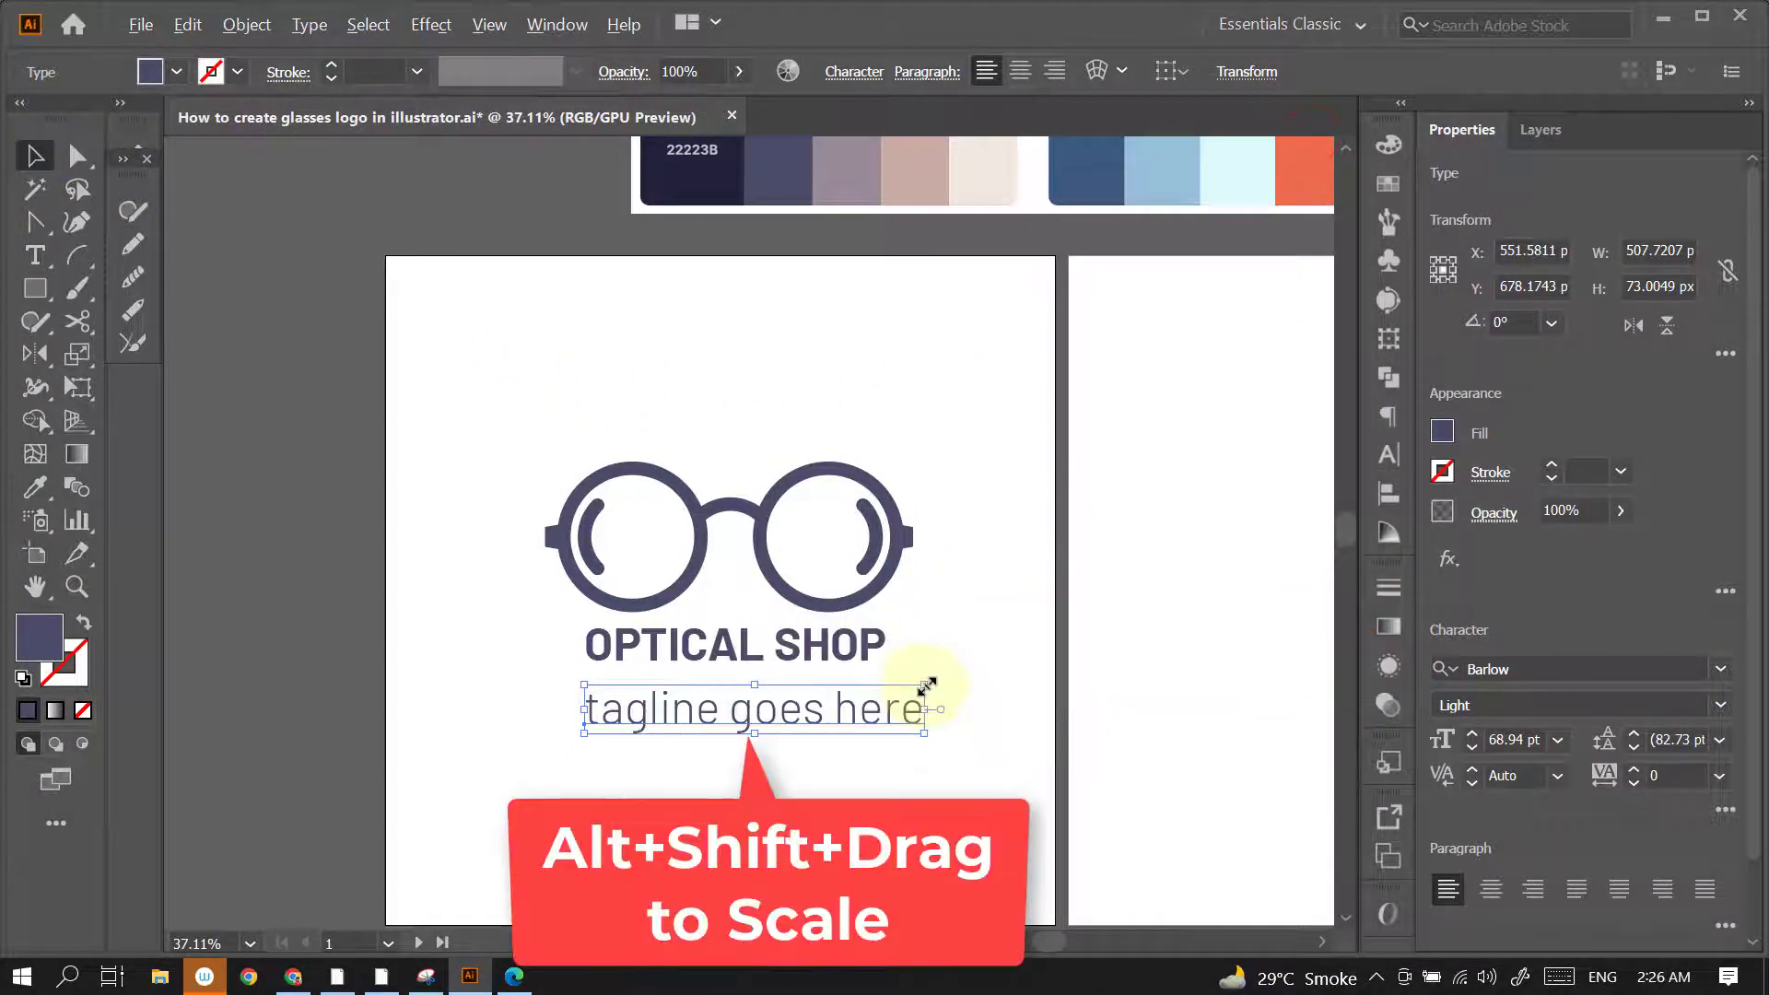
Shrink the tagline to about 32.88 pt and place it just under OPTICAL SHOP
drag(924, 686, 836, 697)
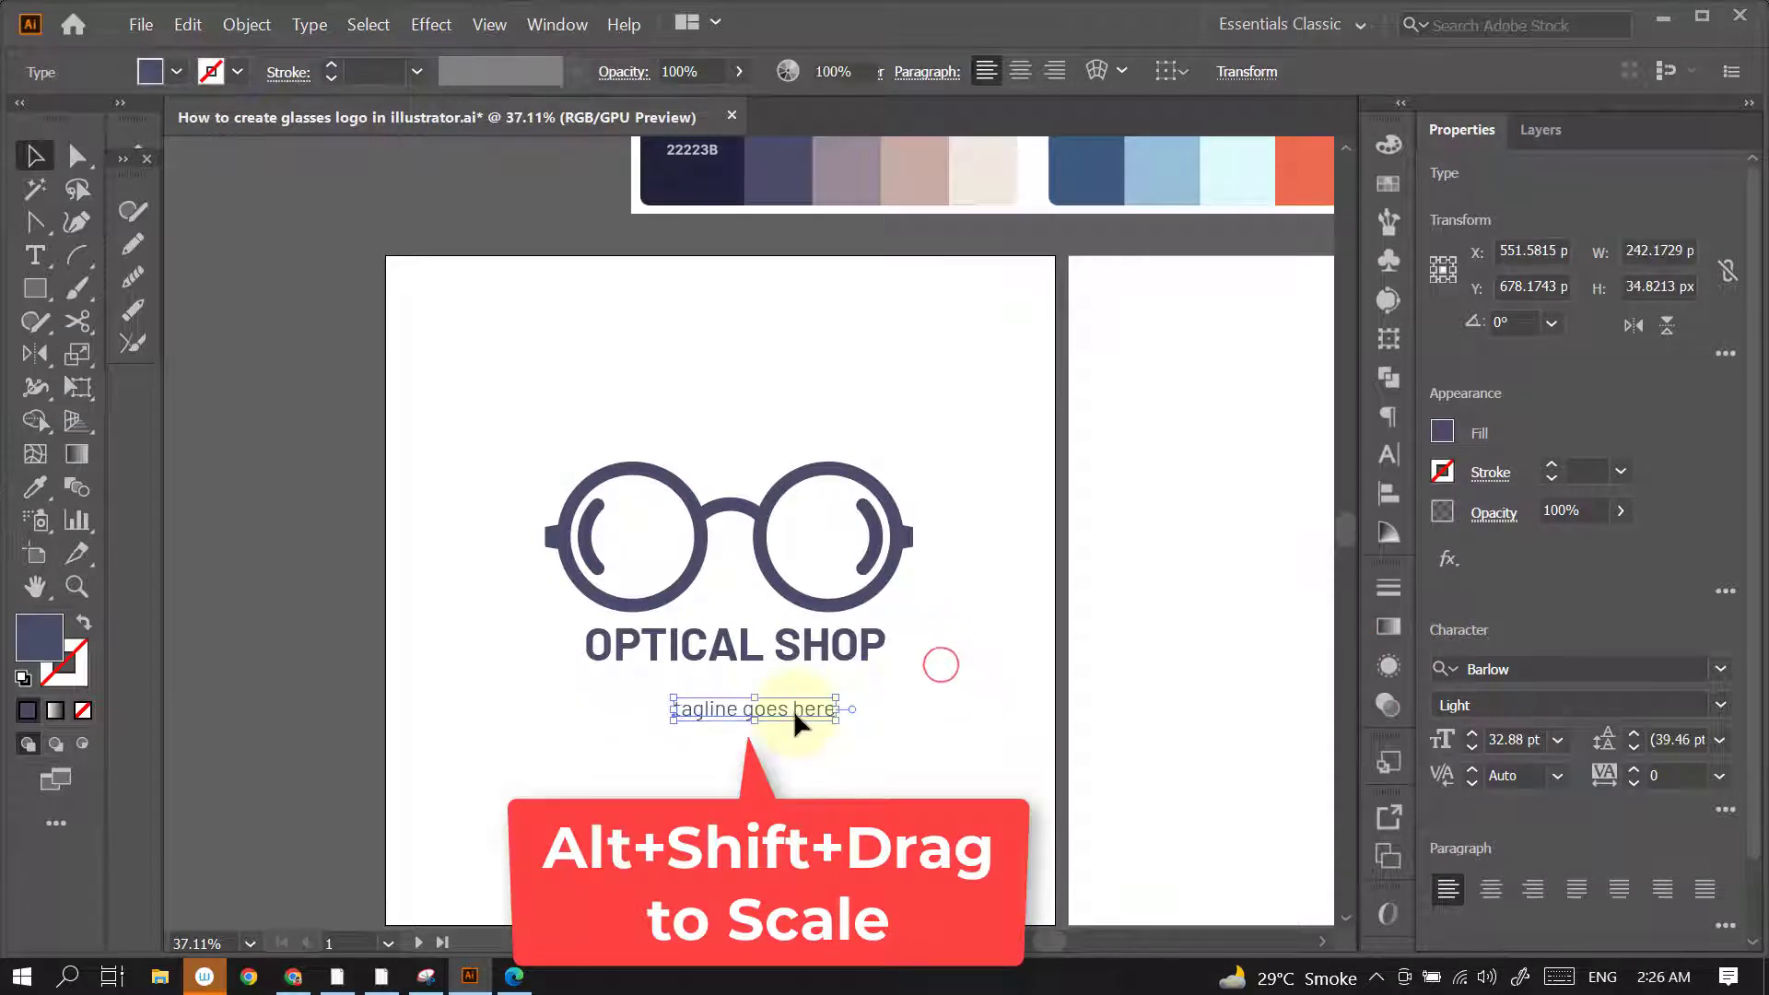
key(ctrl+shift+a)
drag(794, 714, 777, 679)
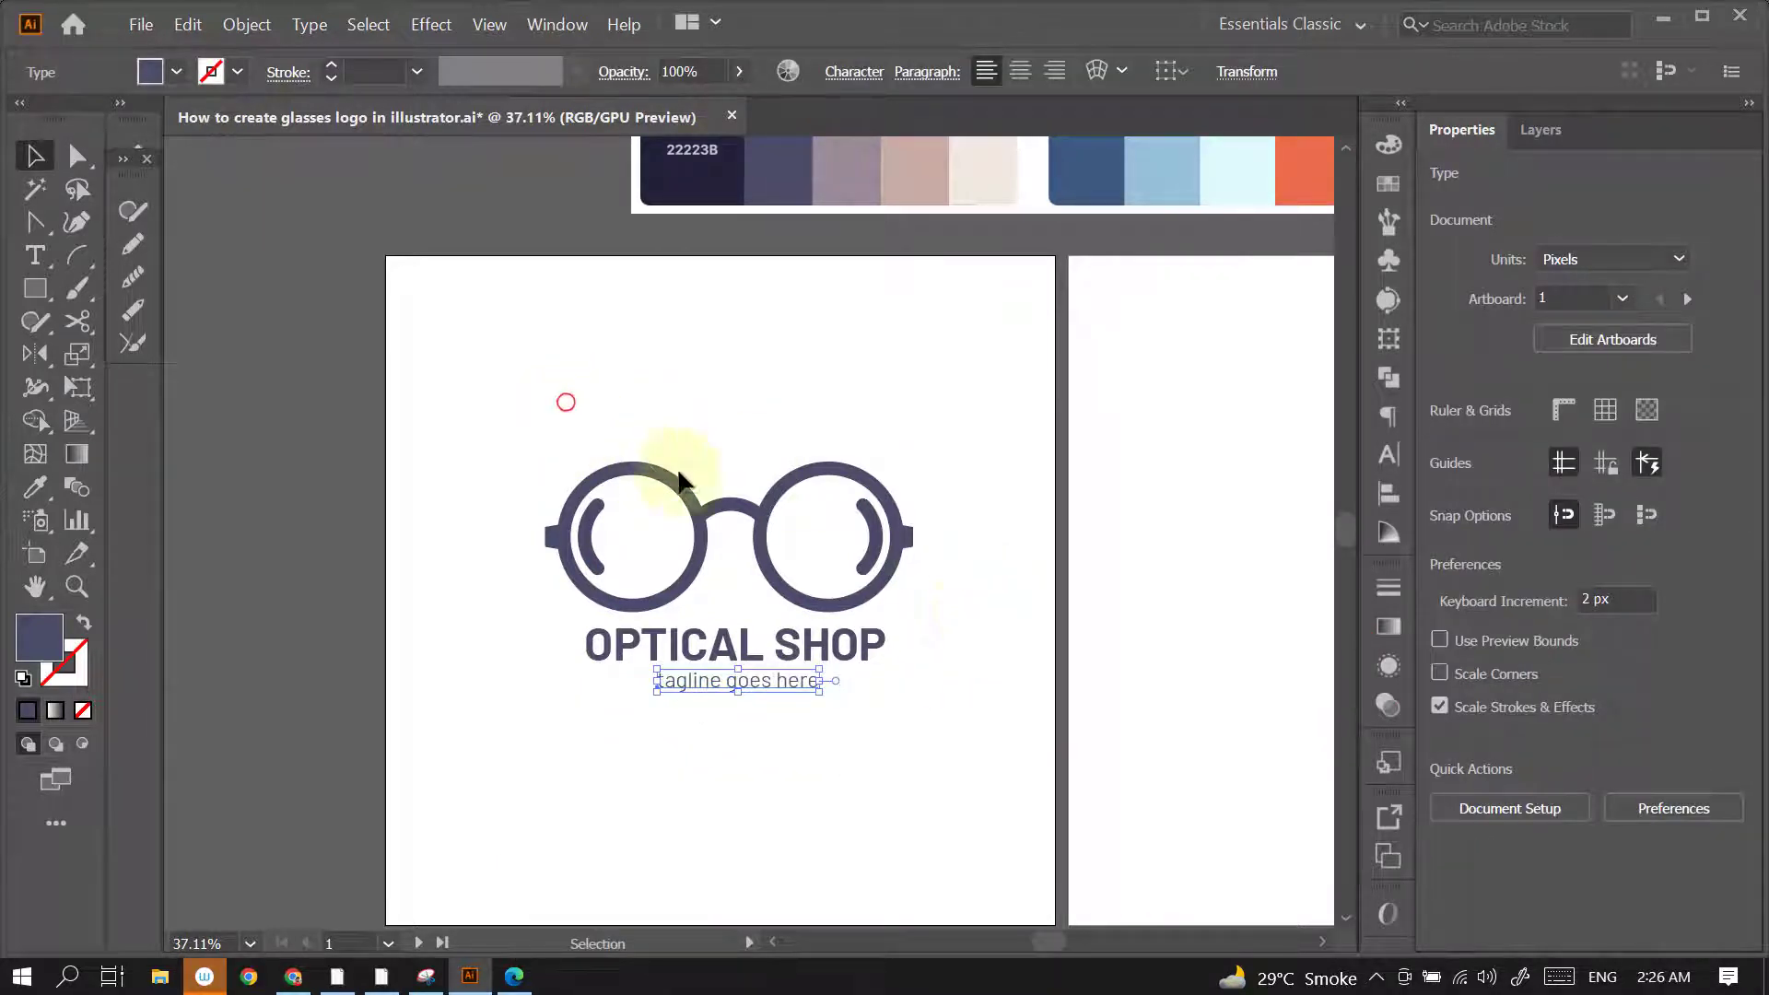
key(ctrl+shift+a)
scroll(857, 516, down, 3)
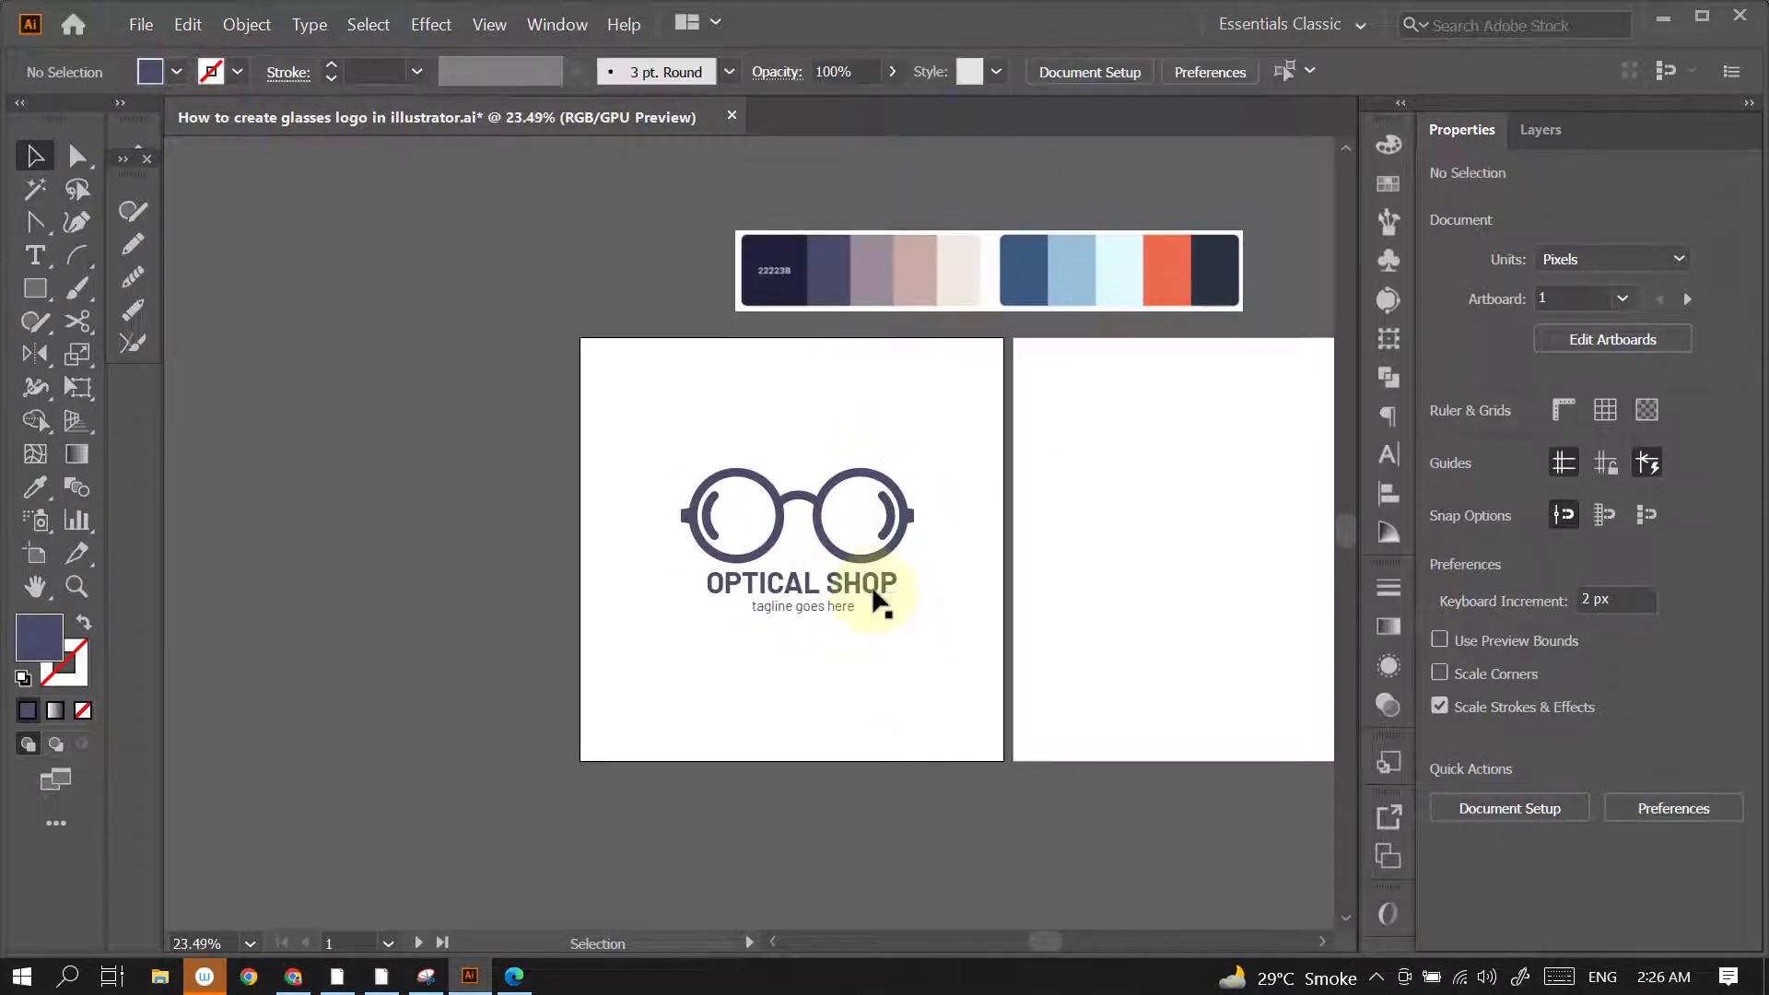
Turn off All Caps so the title reads 'Optical Shop', and move the tagline lower
click(874, 594)
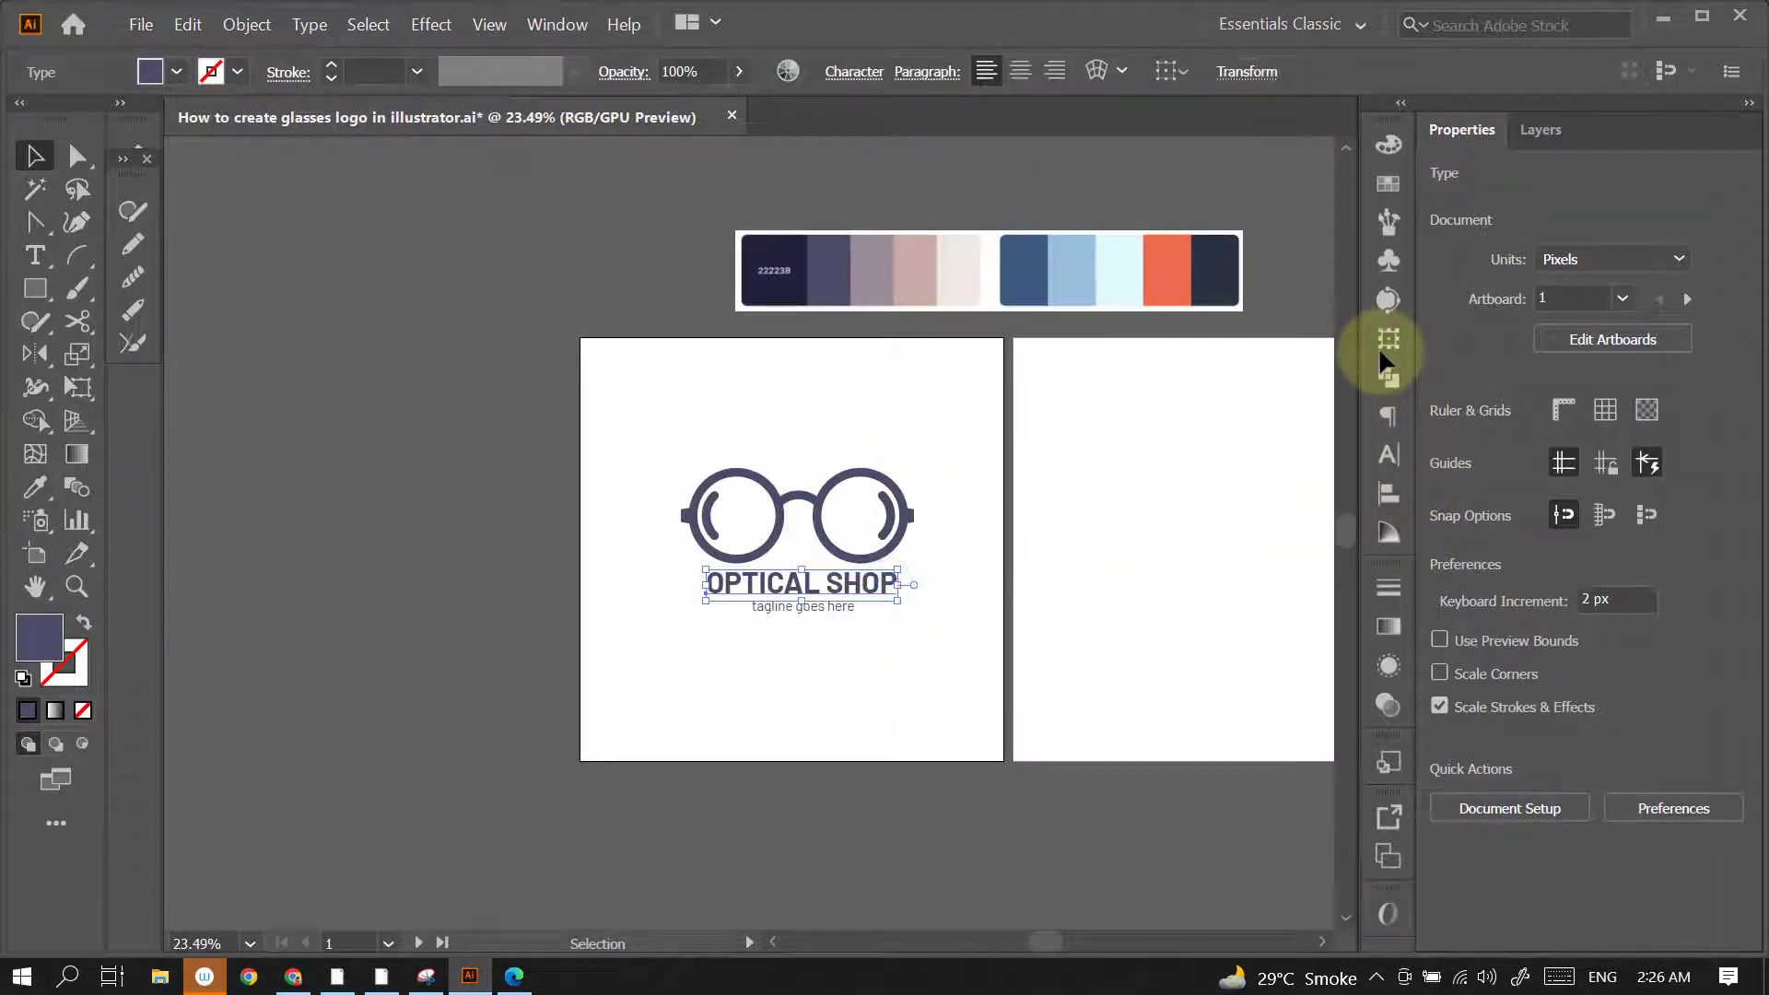
click(1388, 453)
click(1065, 414)
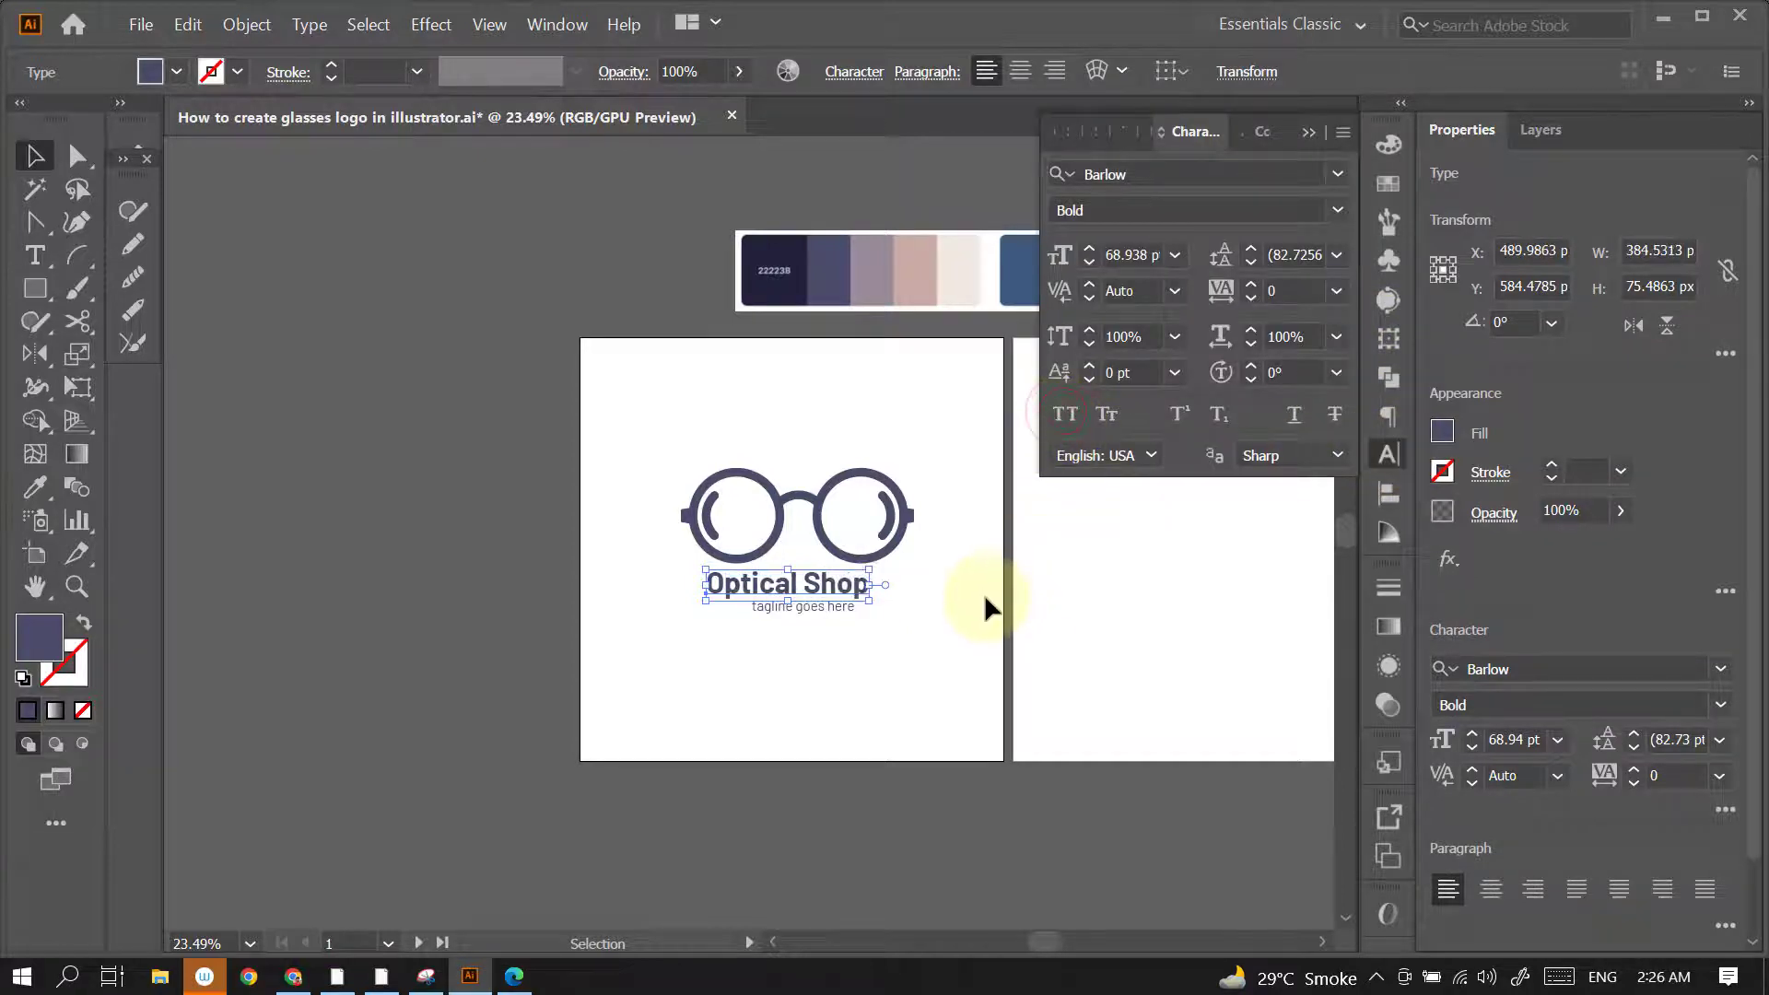
click(978, 616)
drag(806, 606, 831, 627)
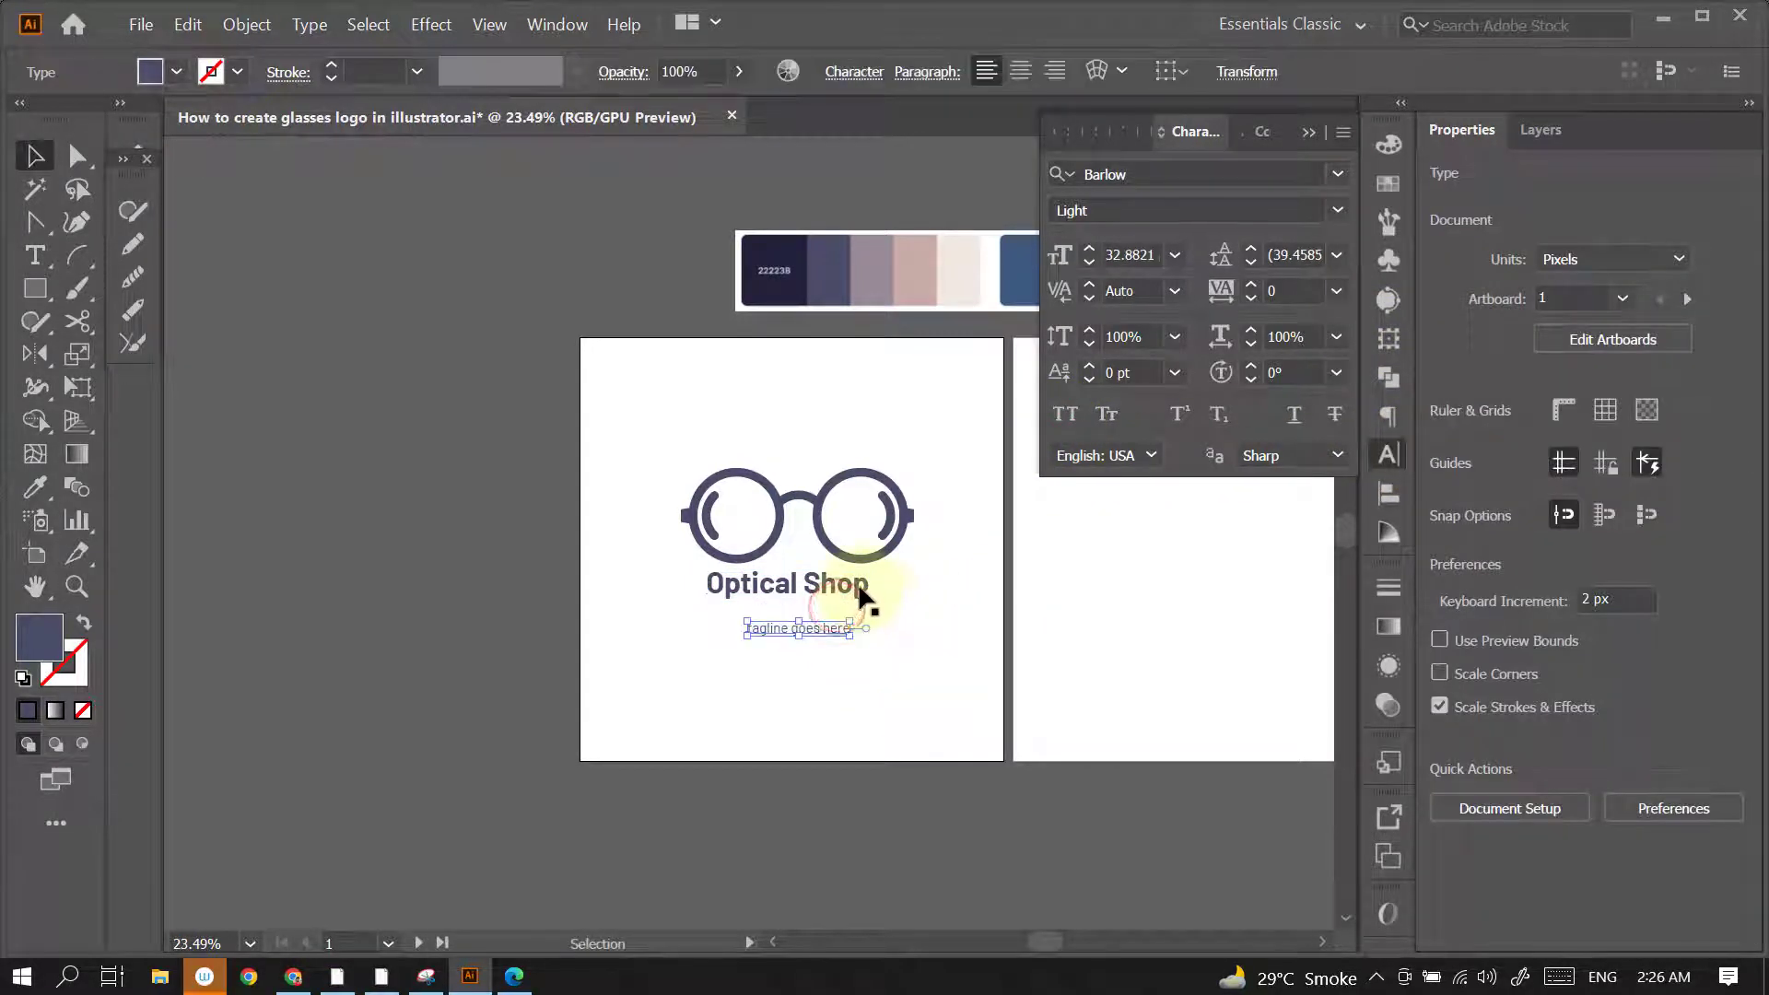
Scale the Optical Shop title up proportionally
click(871, 604)
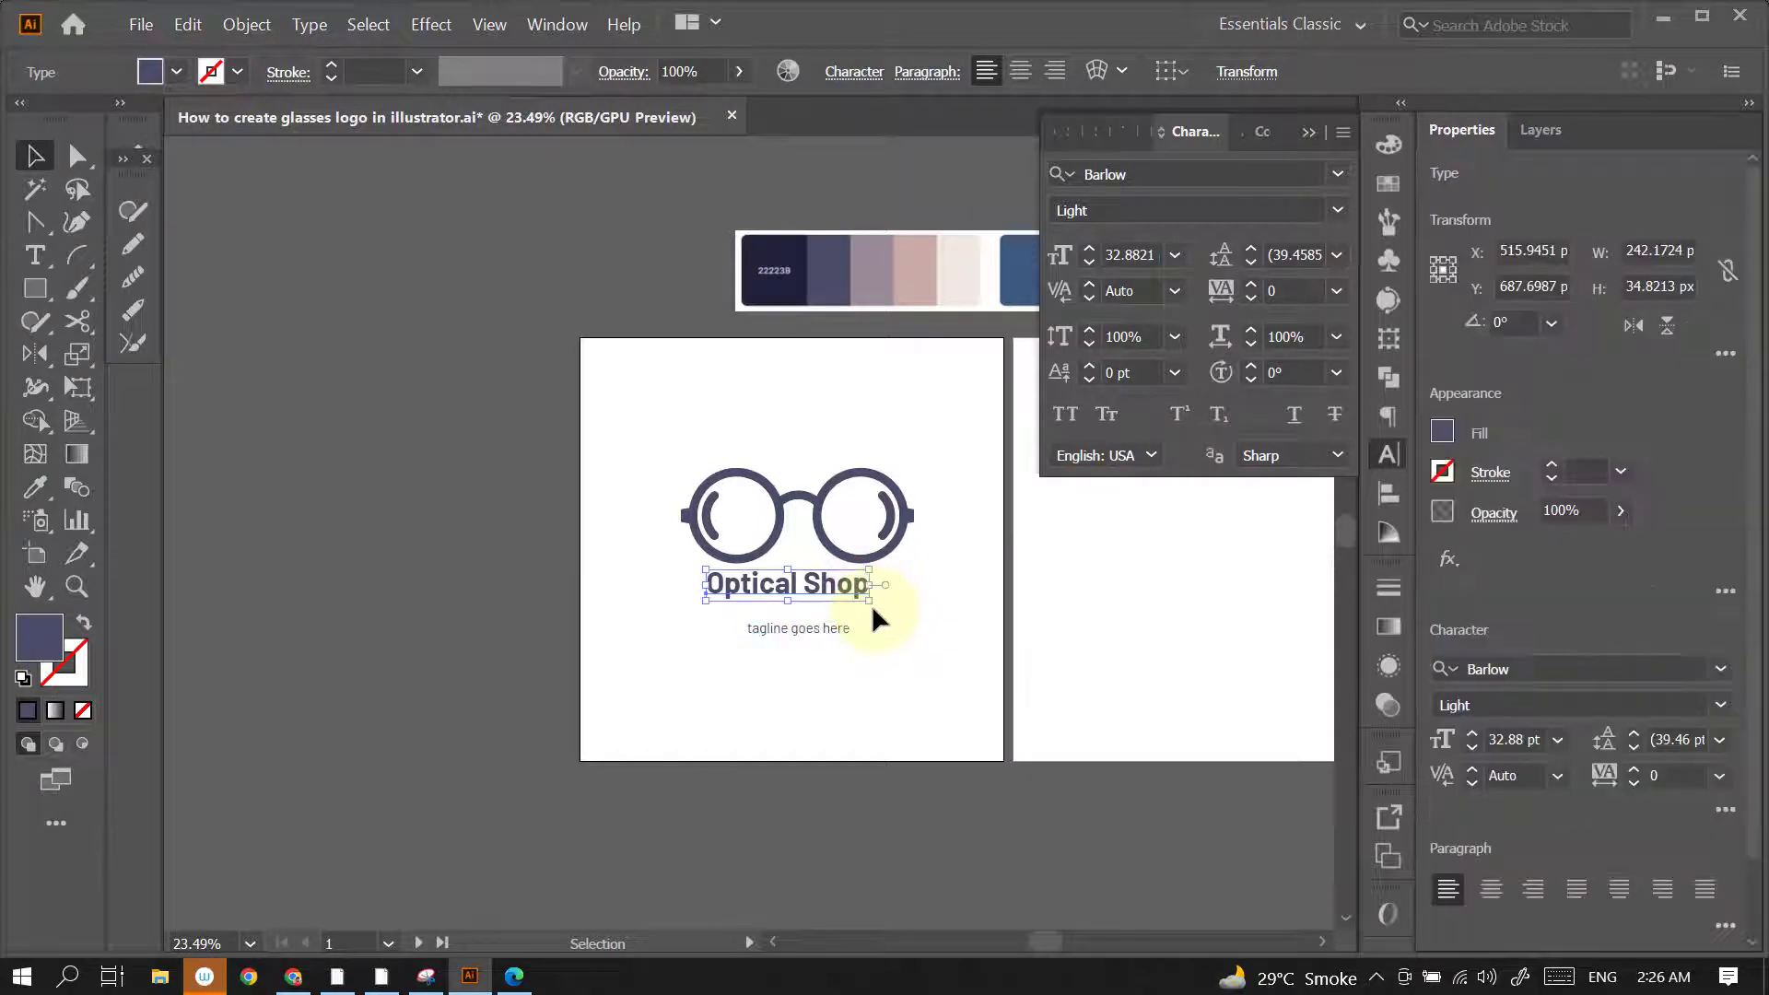
drag(871, 604, 912, 629)
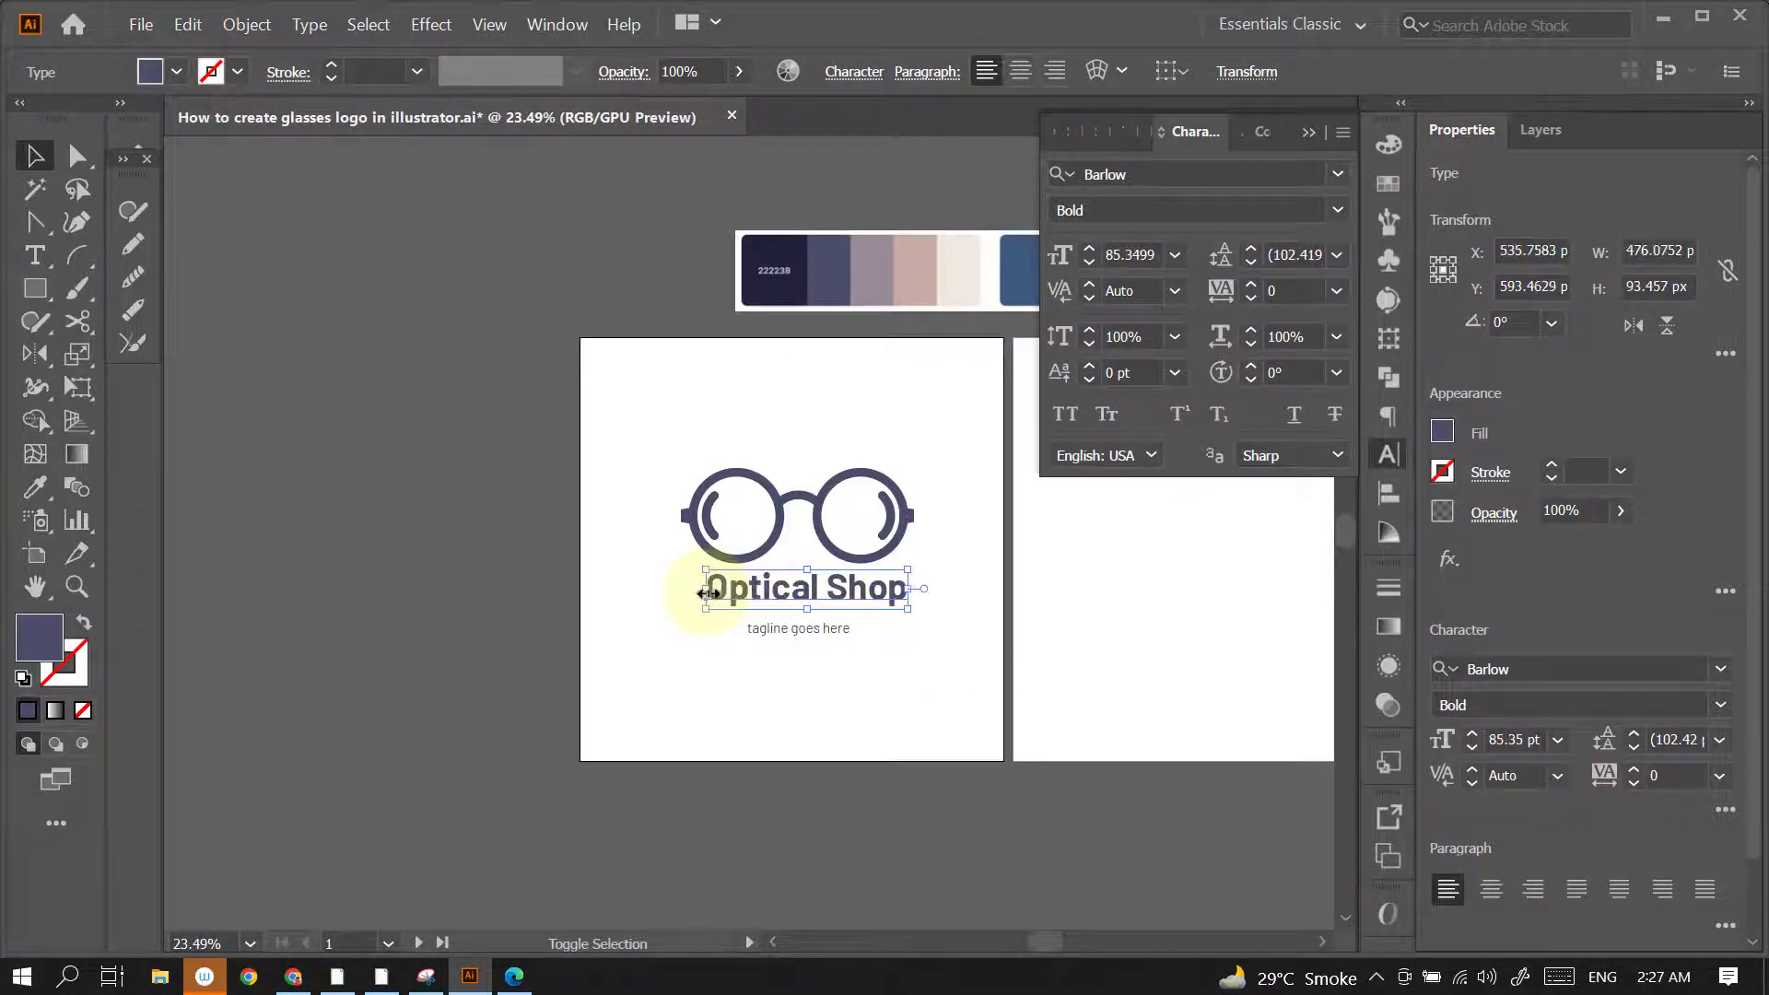
drag(687, 589, 689, 587)
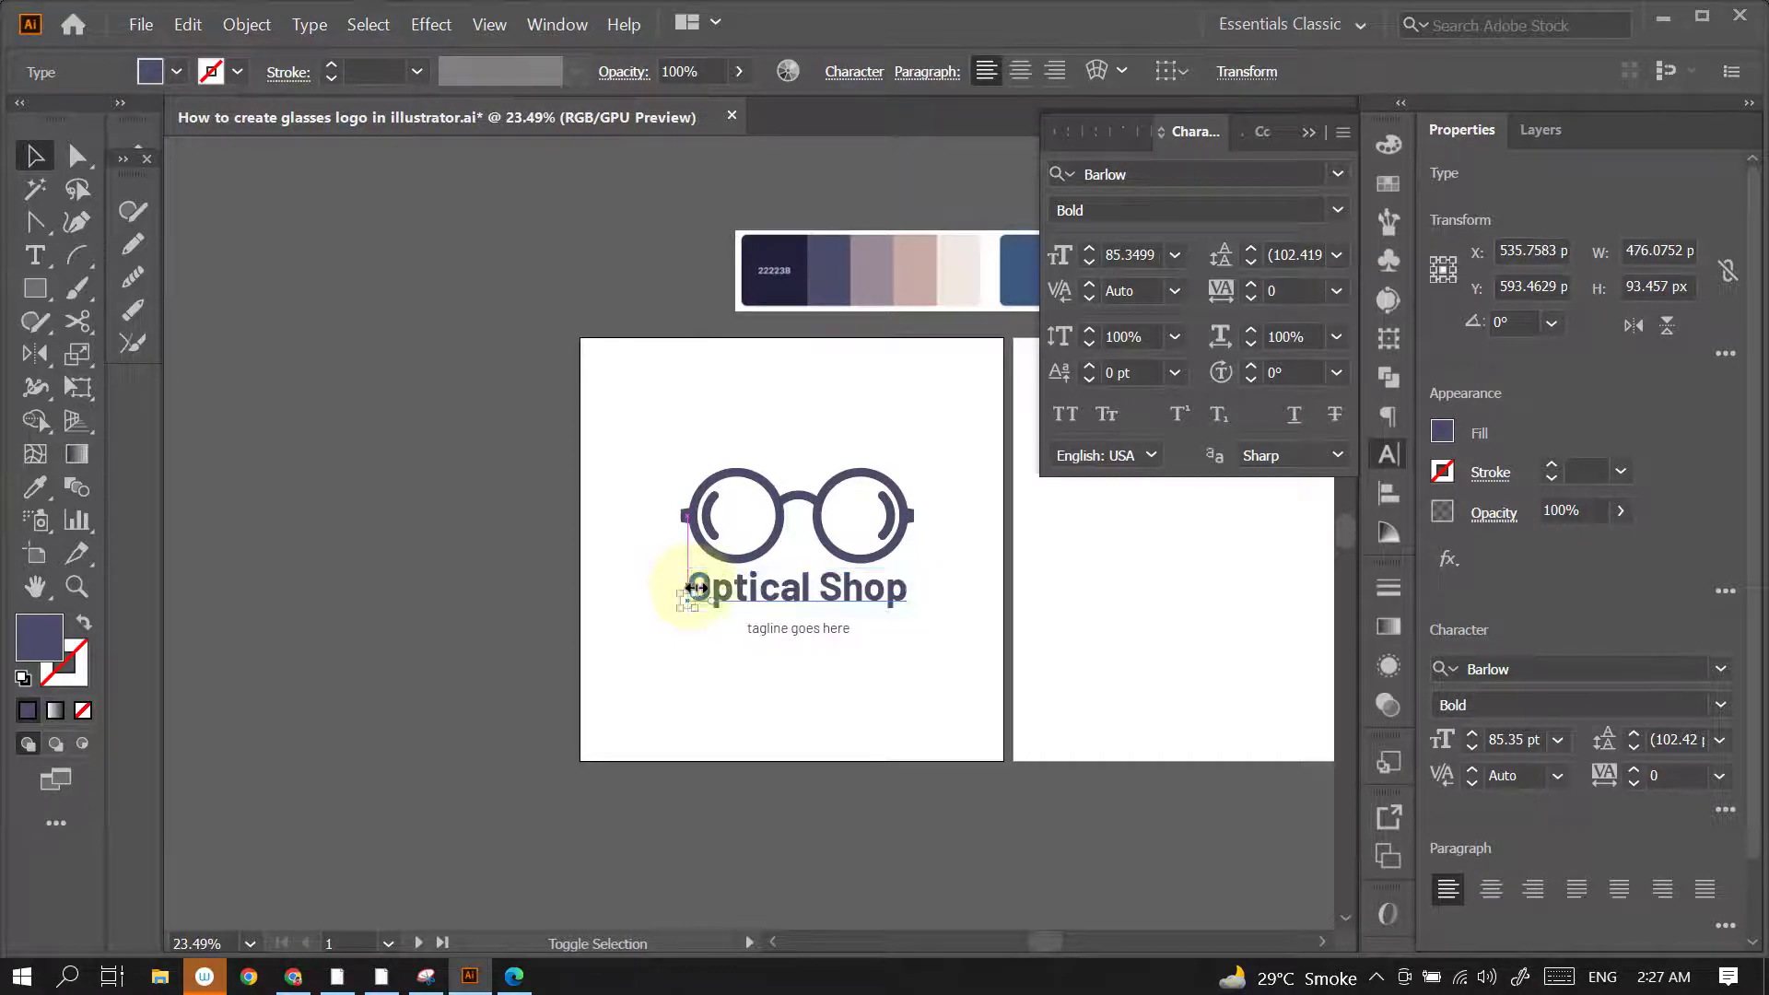
click(1039, 522)
Enlarge the tagline to about 42.2 pt with tracking 20
click(976, 572)
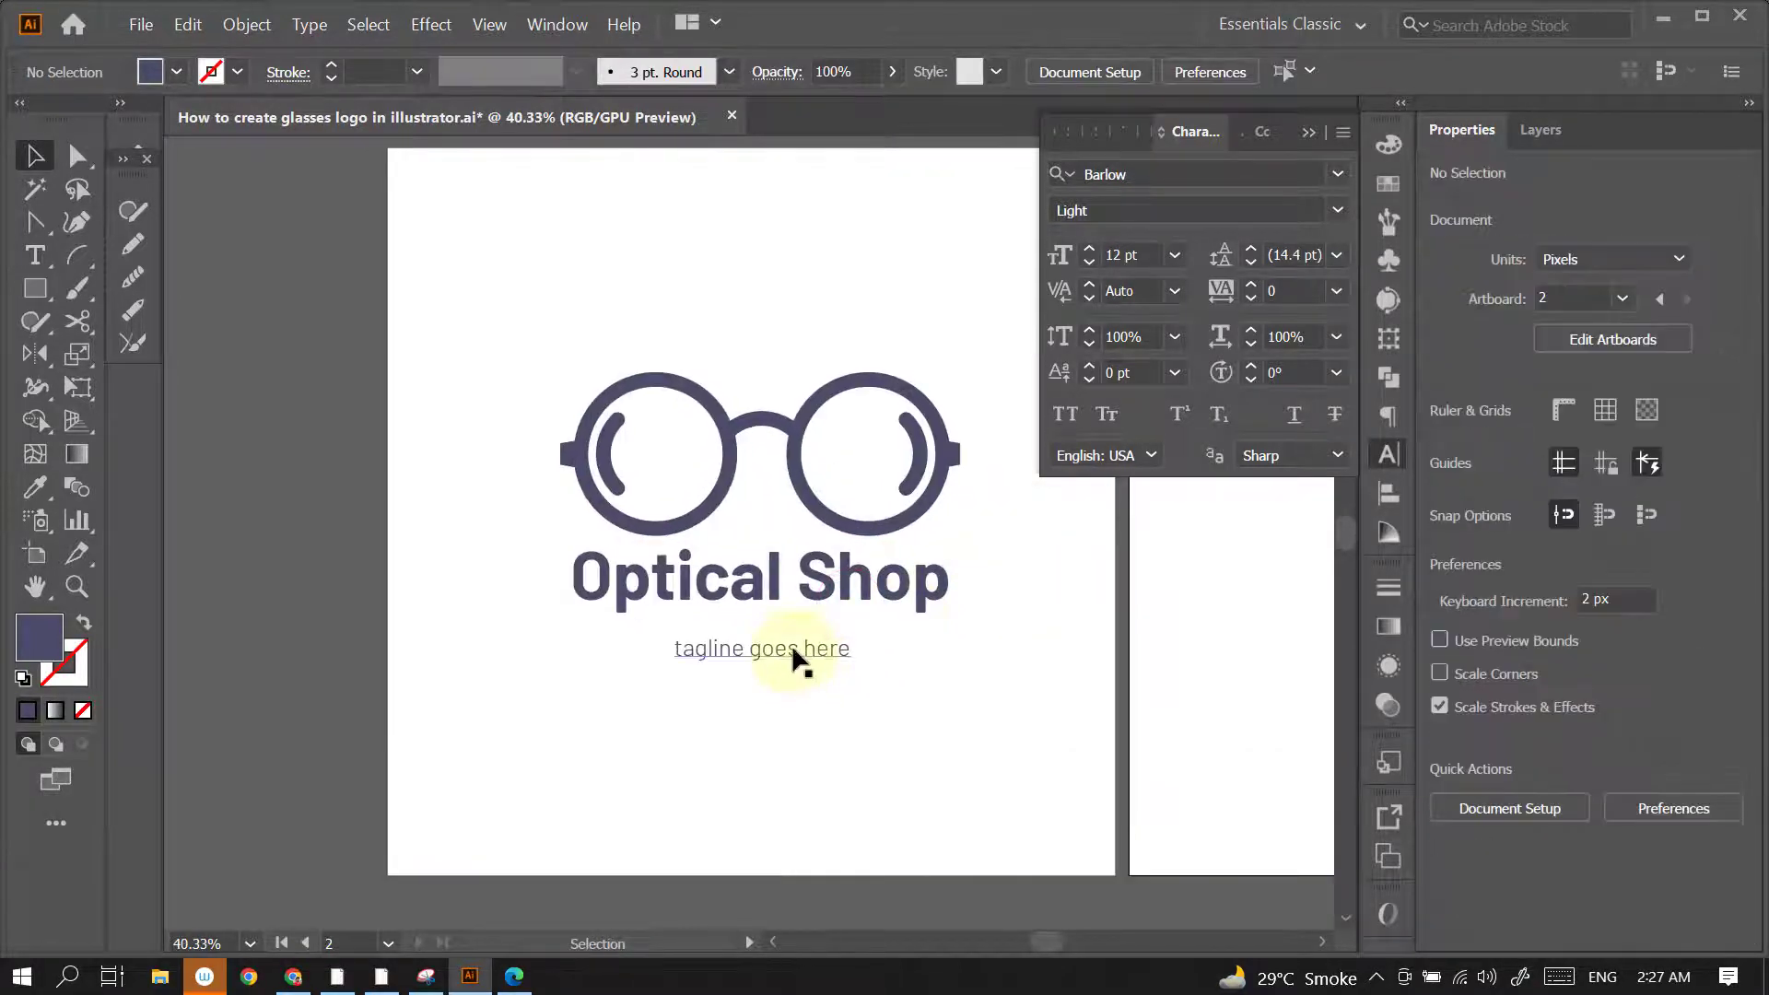
drag(803, 654, 789, 623)
click(756, 632)
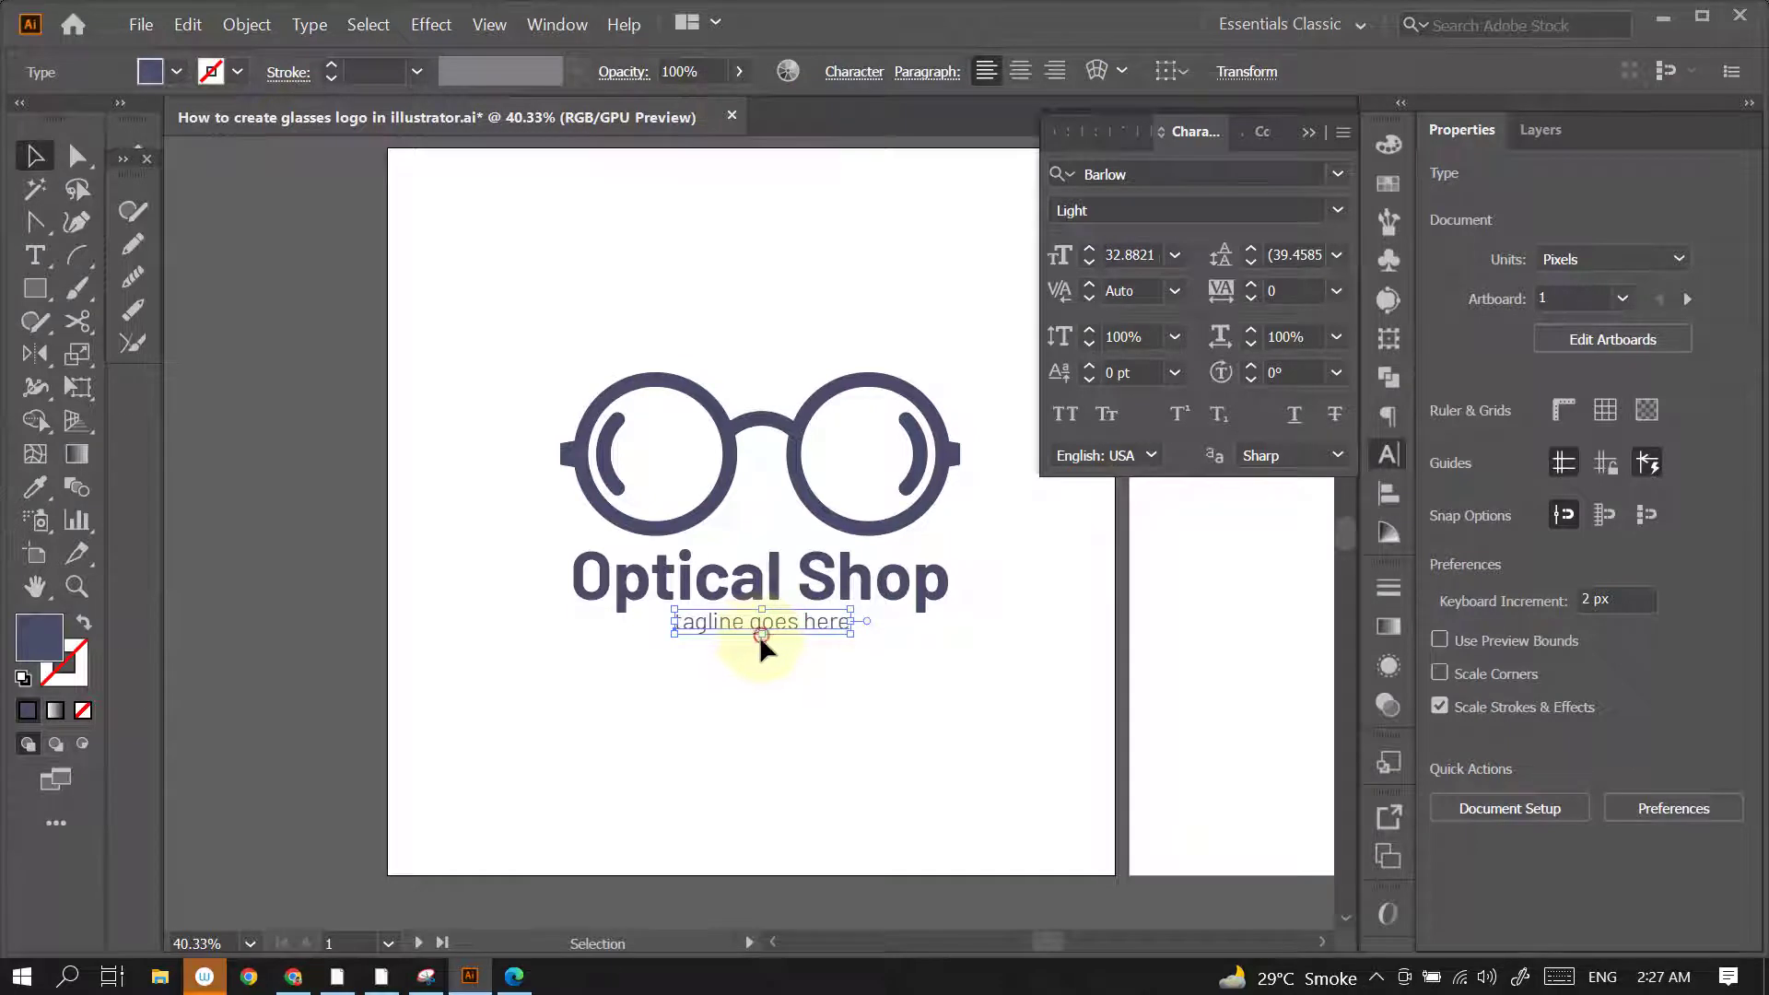
drag(762, 634, 767, 641)
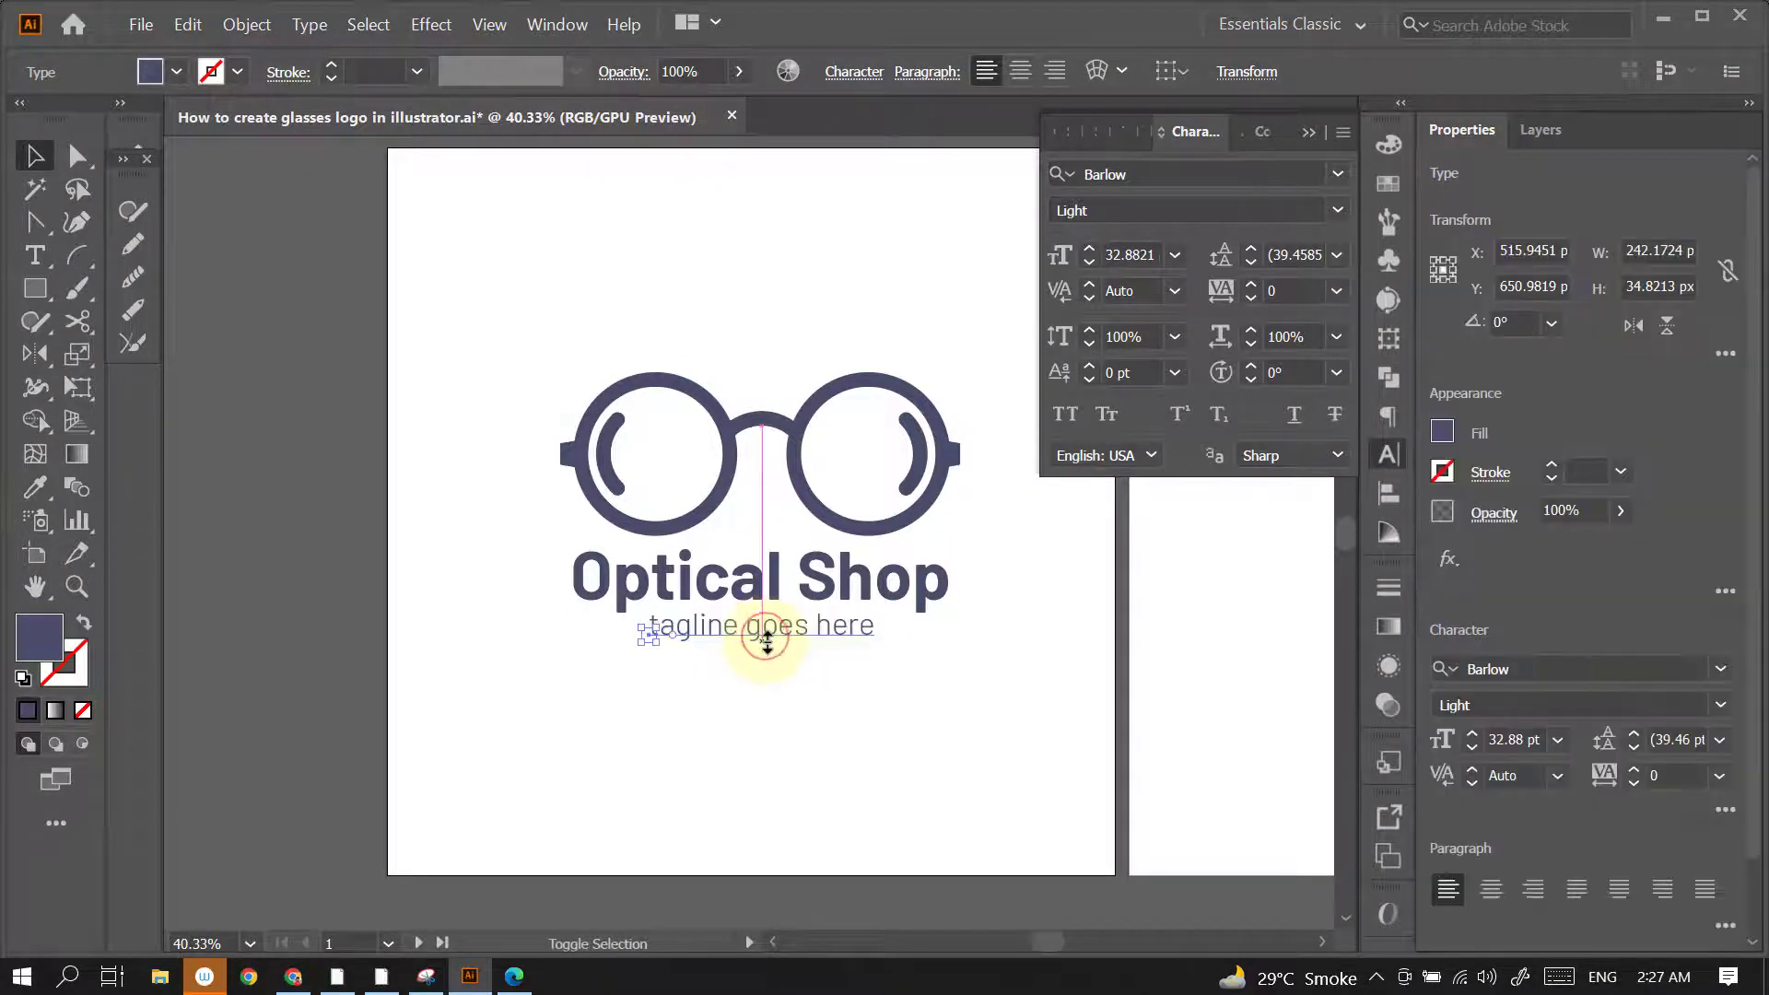
key(alt+Right)
click(1046, 574)
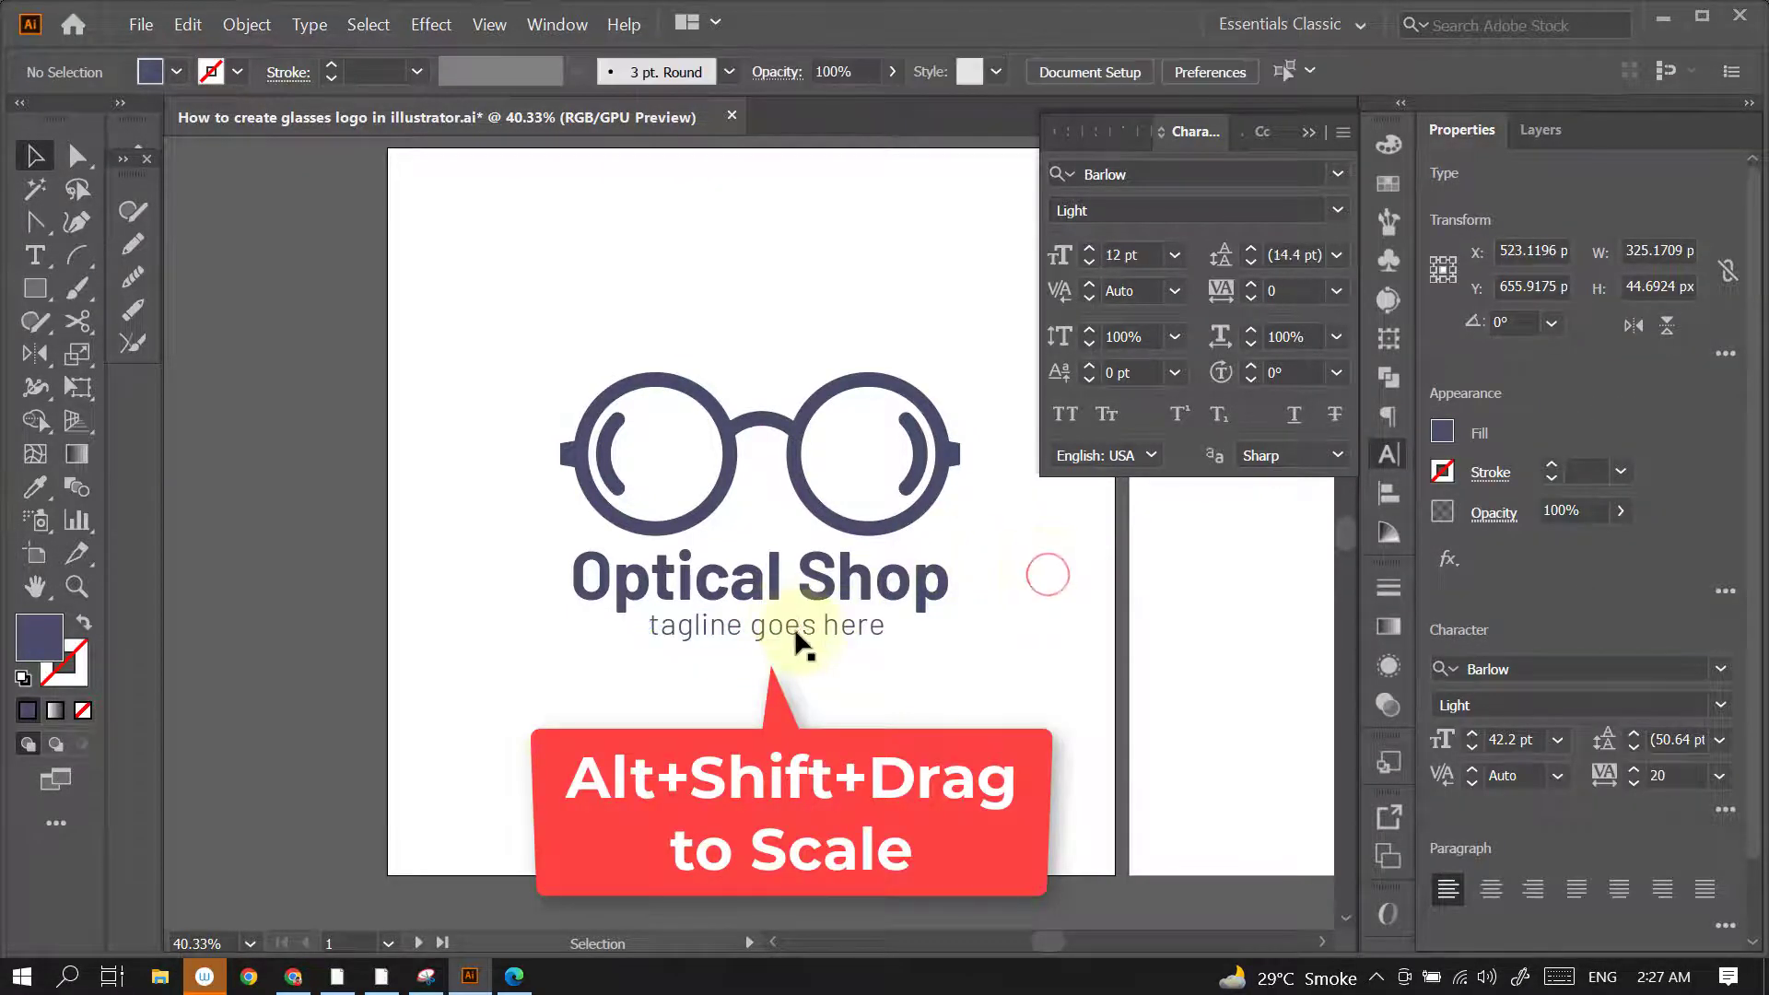
click(801, 634)
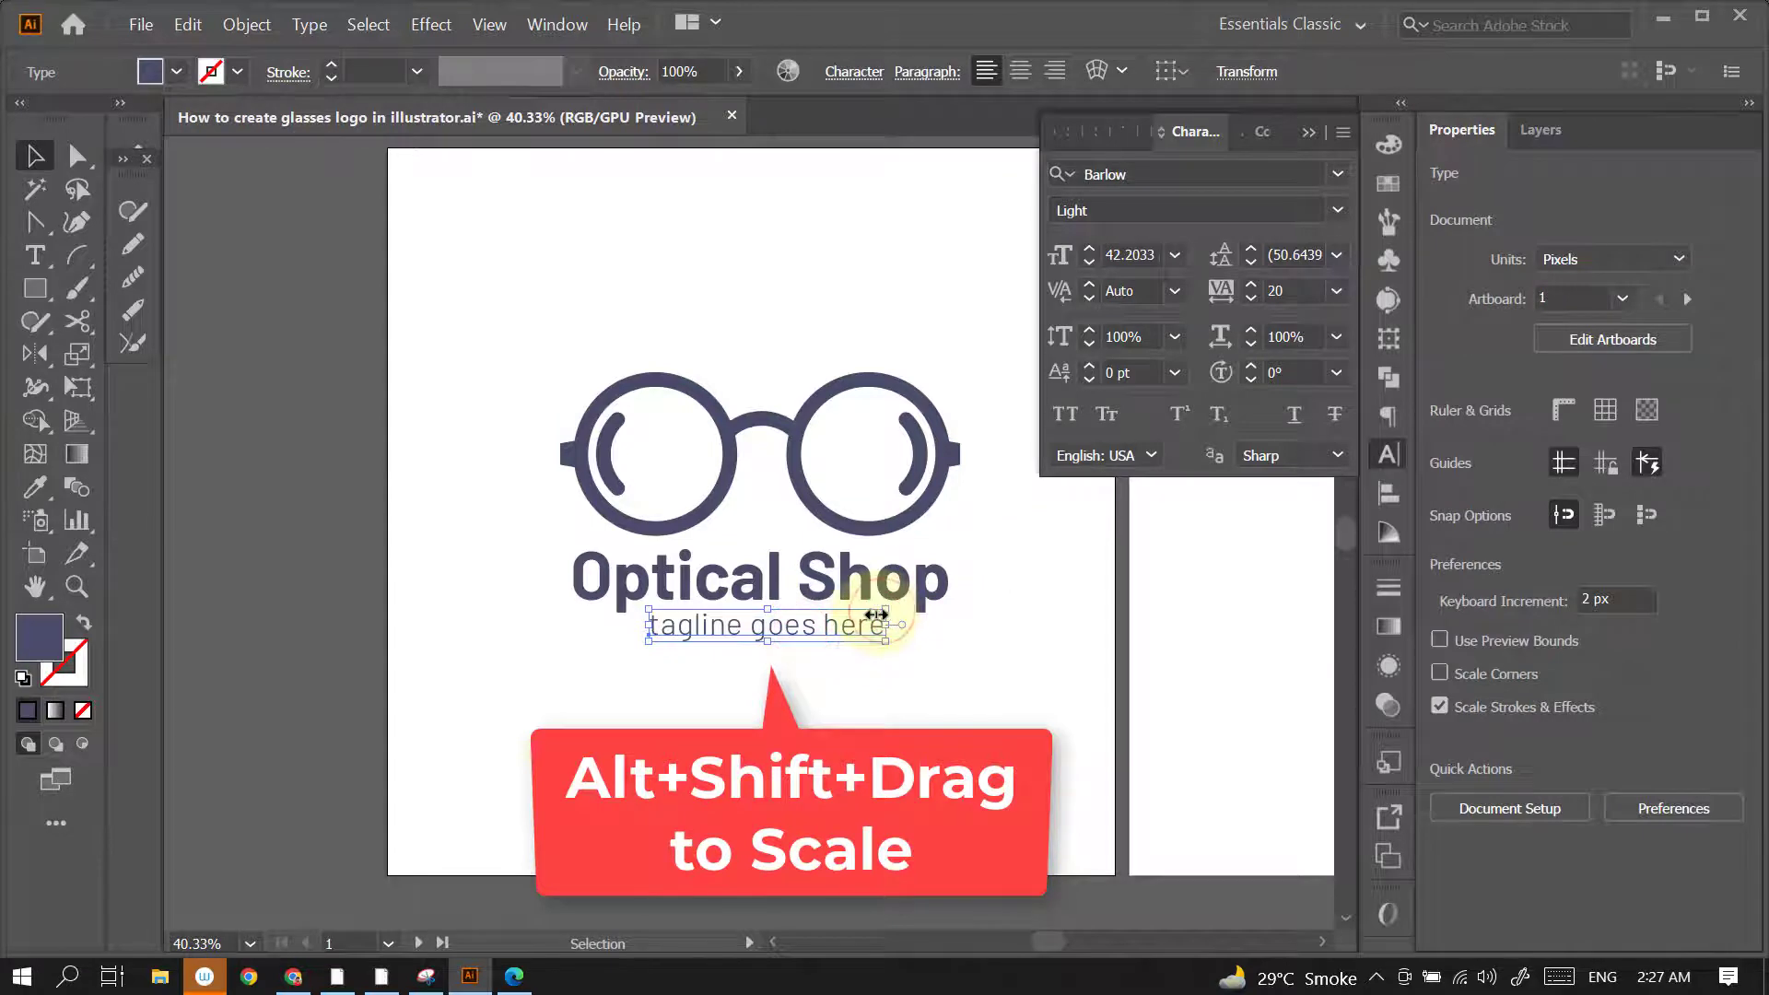
drag(875, 615, 868, 623)
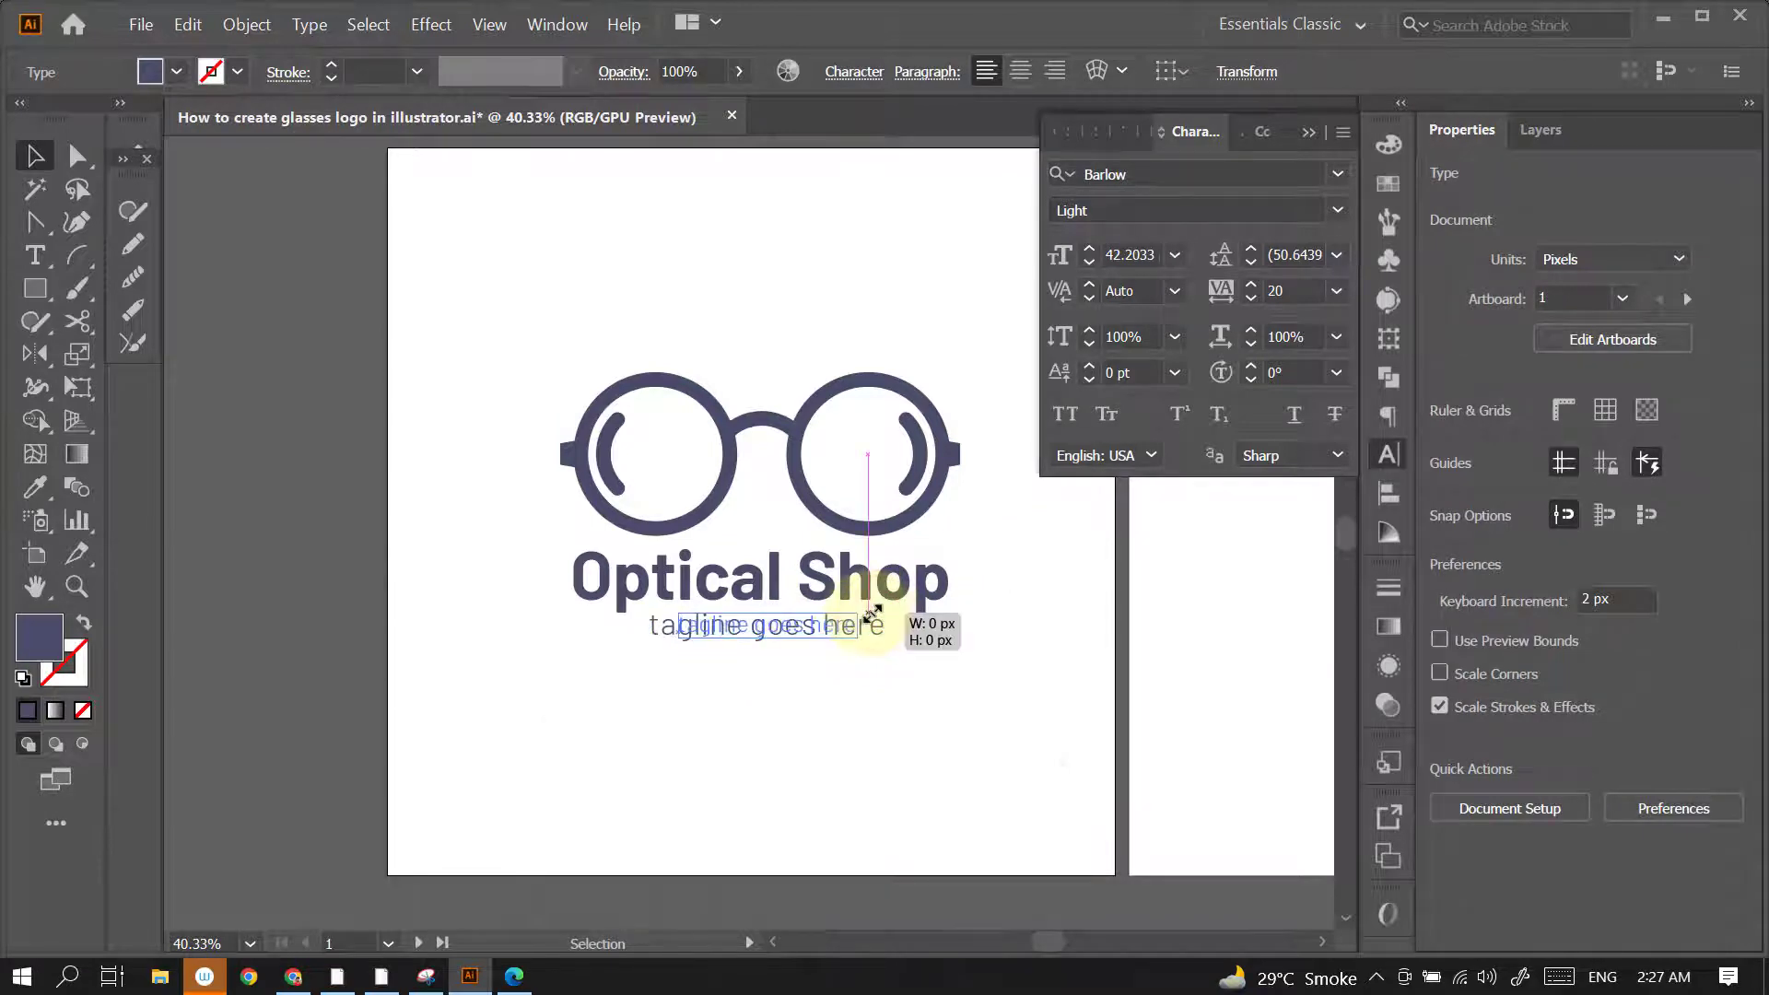
click(1014, 599)
scroll(860, 612, down, 3)
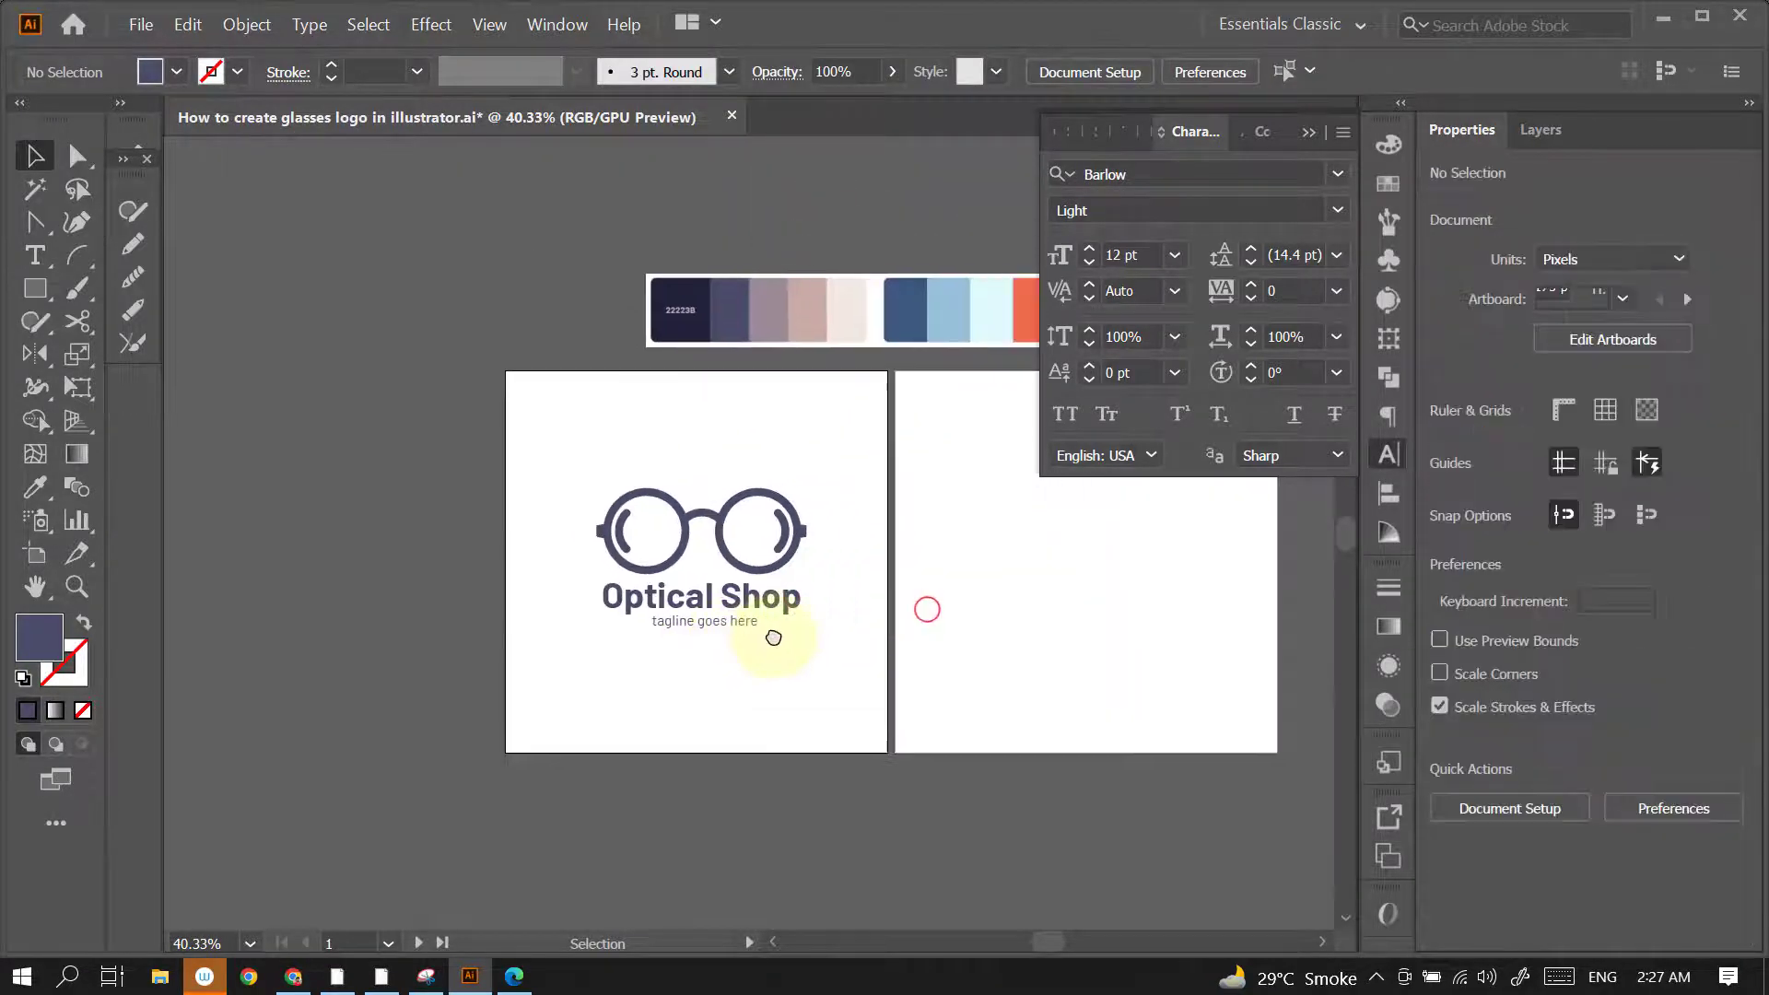
Select the whole logo, glasses and text together, on the first artboard
click(1308, 131)
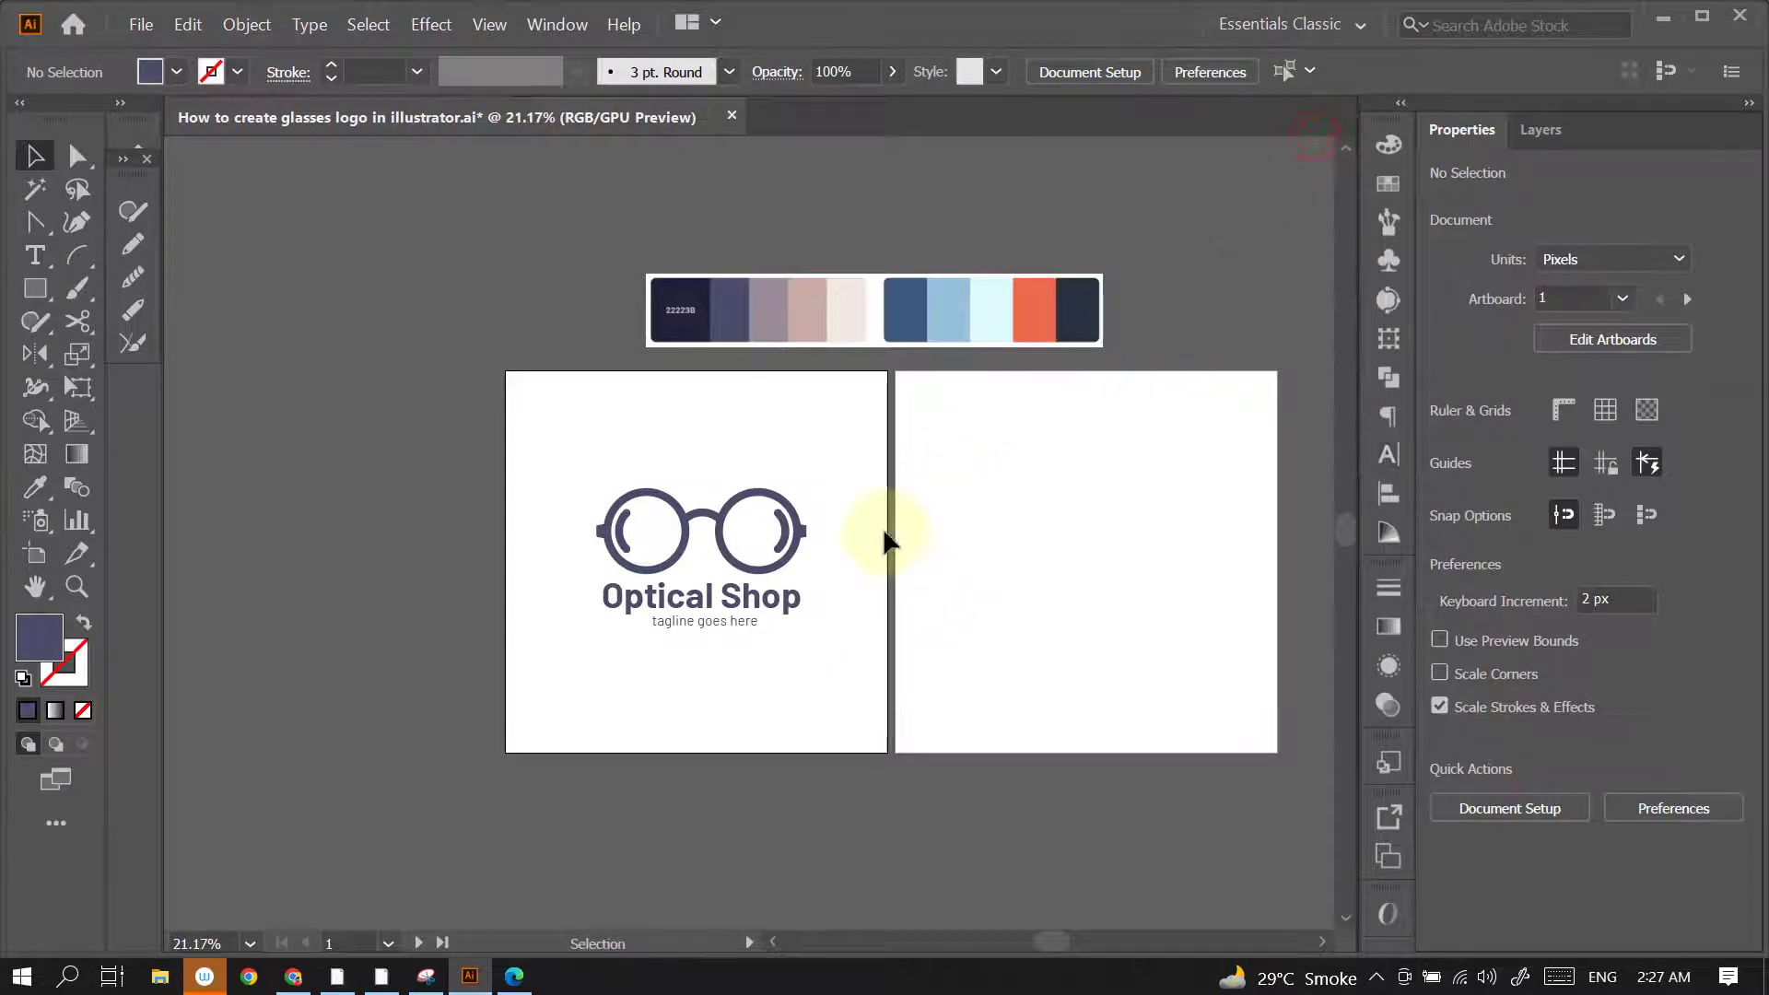
click(559, 455)
click(714, 599)
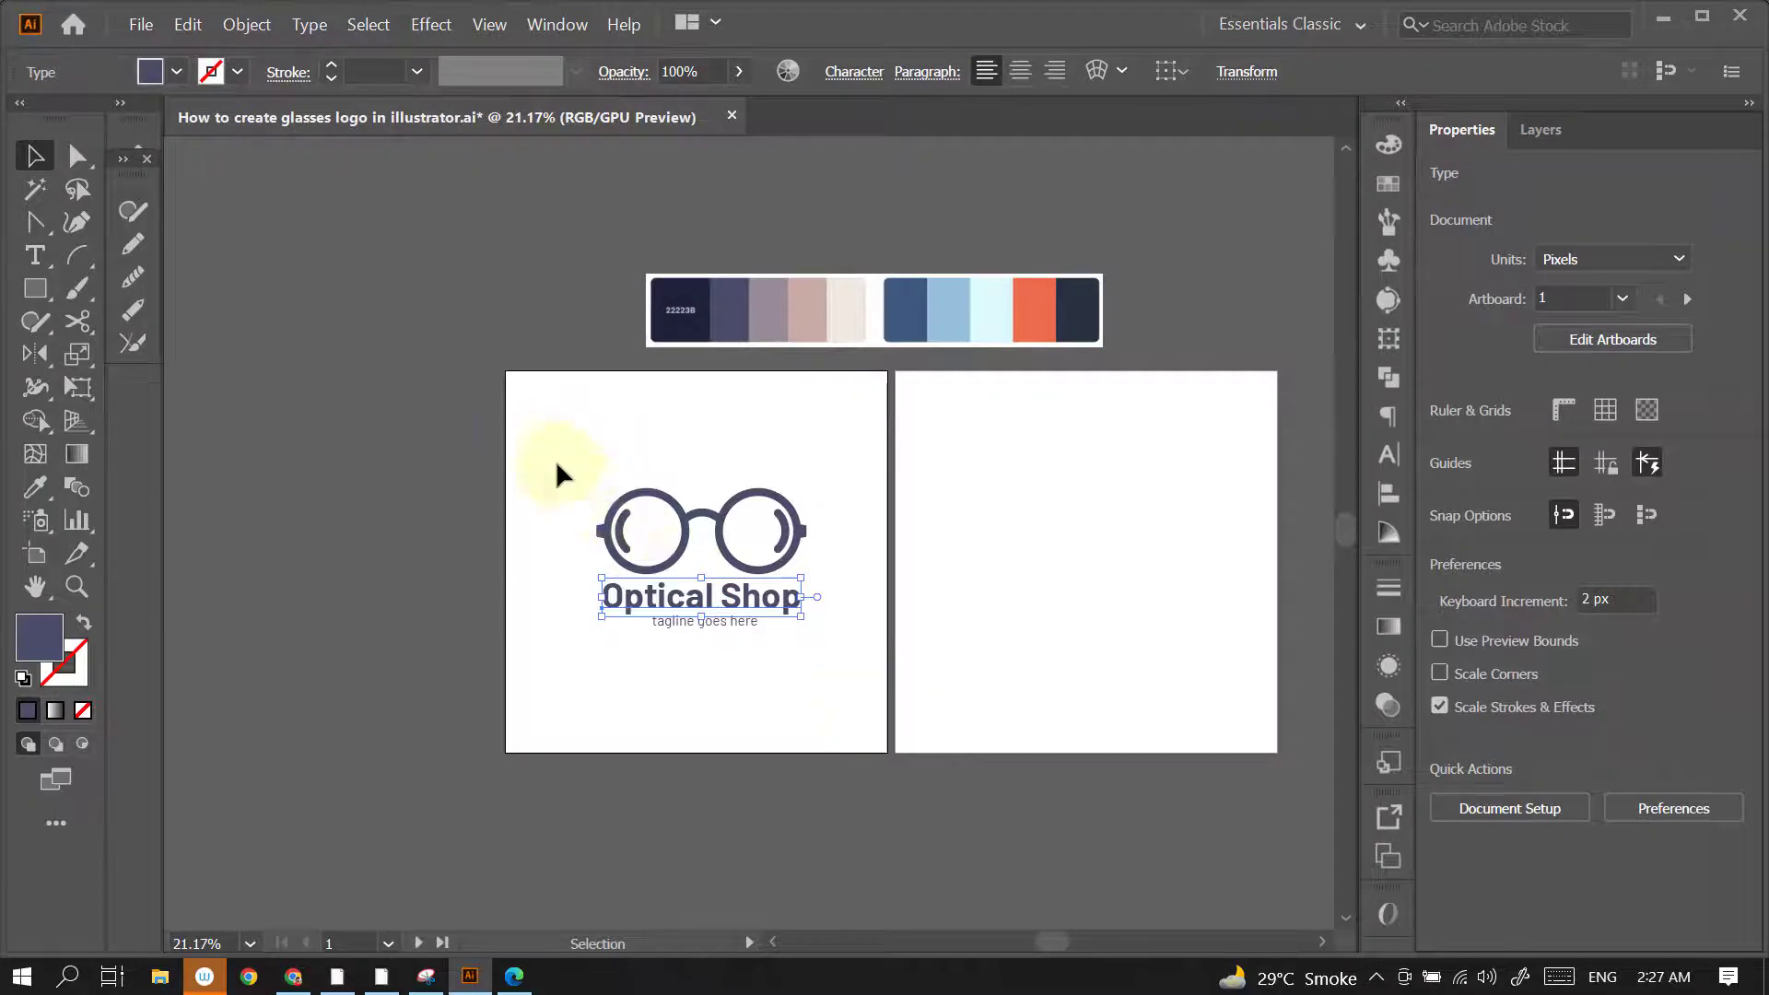
drag(555, 473, 777, 621)
drag(851, 667, 857, 670)
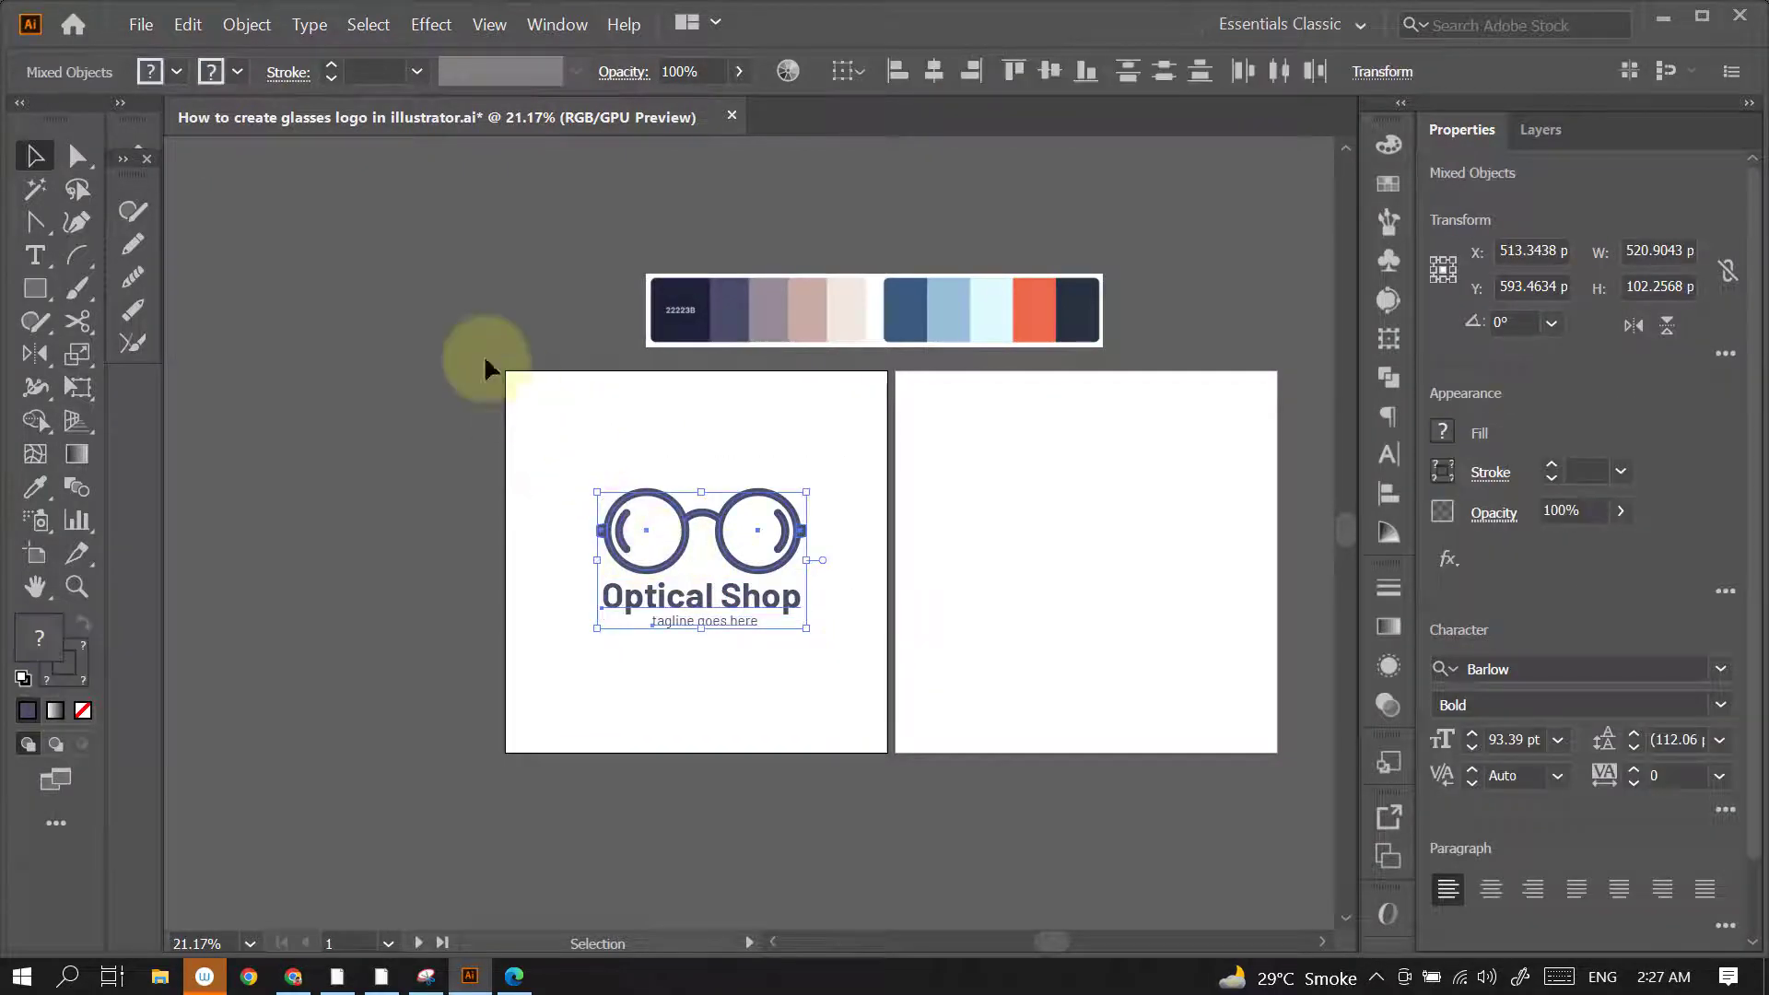
Expand the logo's appearance and expand it into plain shapes
click(246, 24)
click(313, 285)
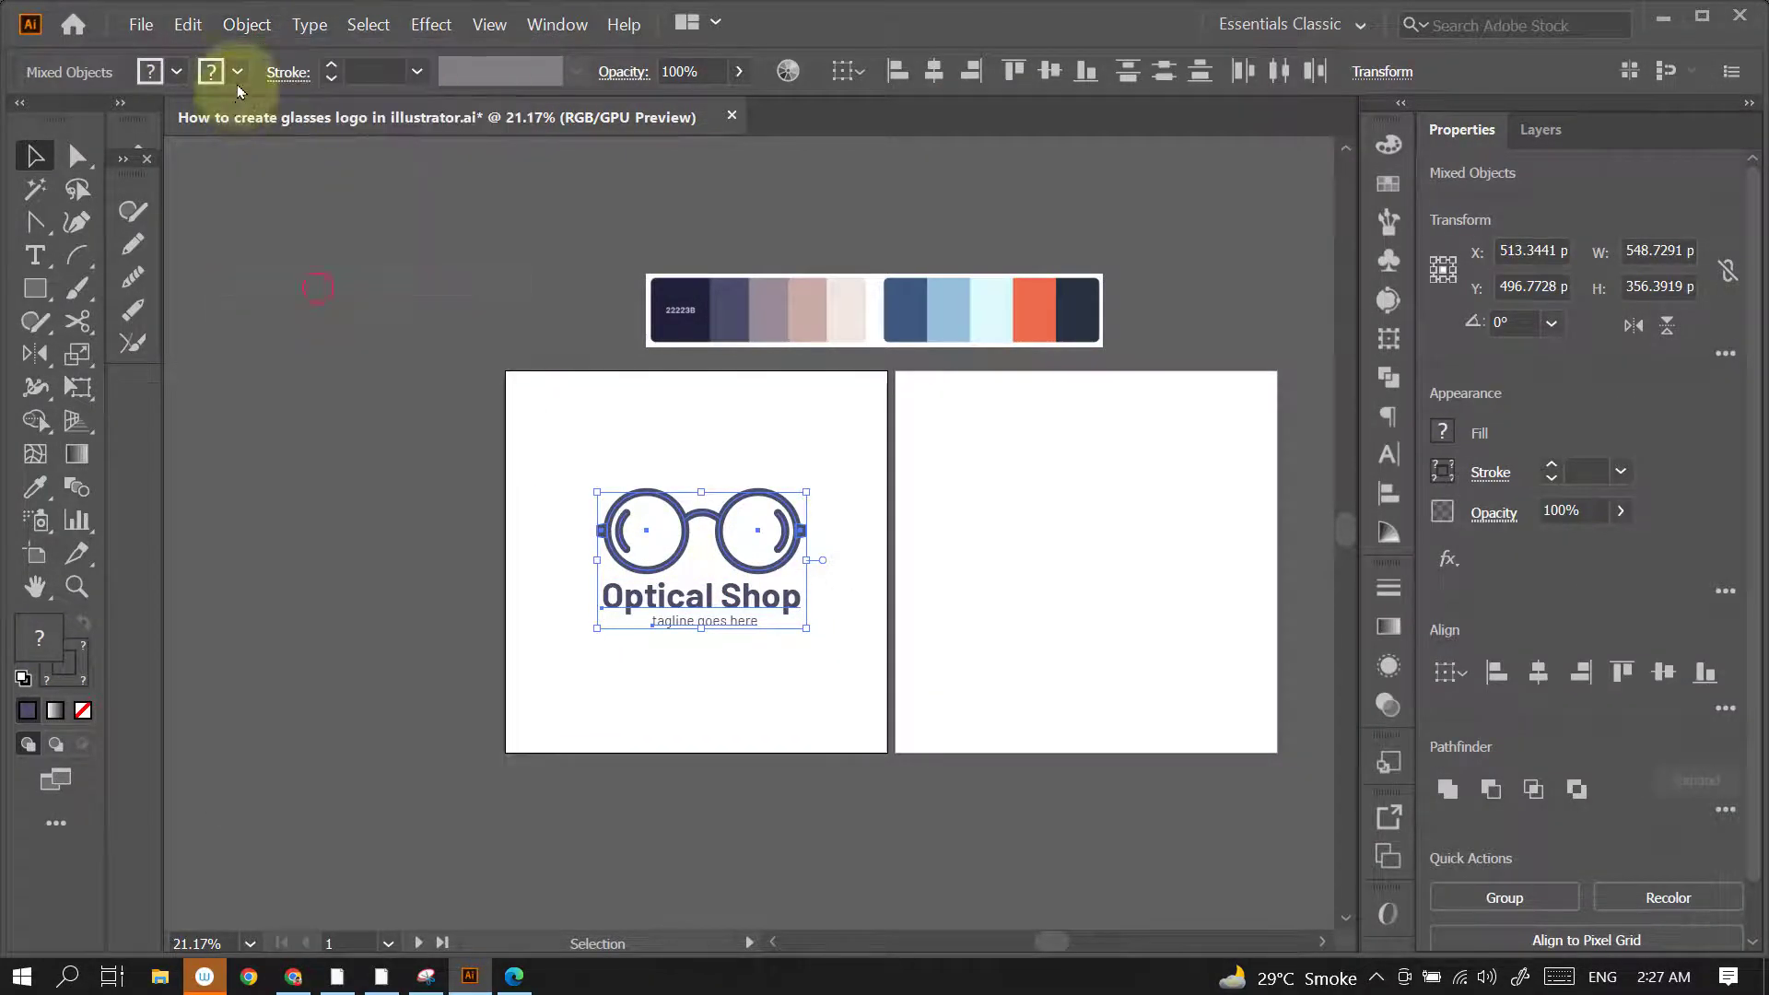
click(246, 24)
click(286, 264)
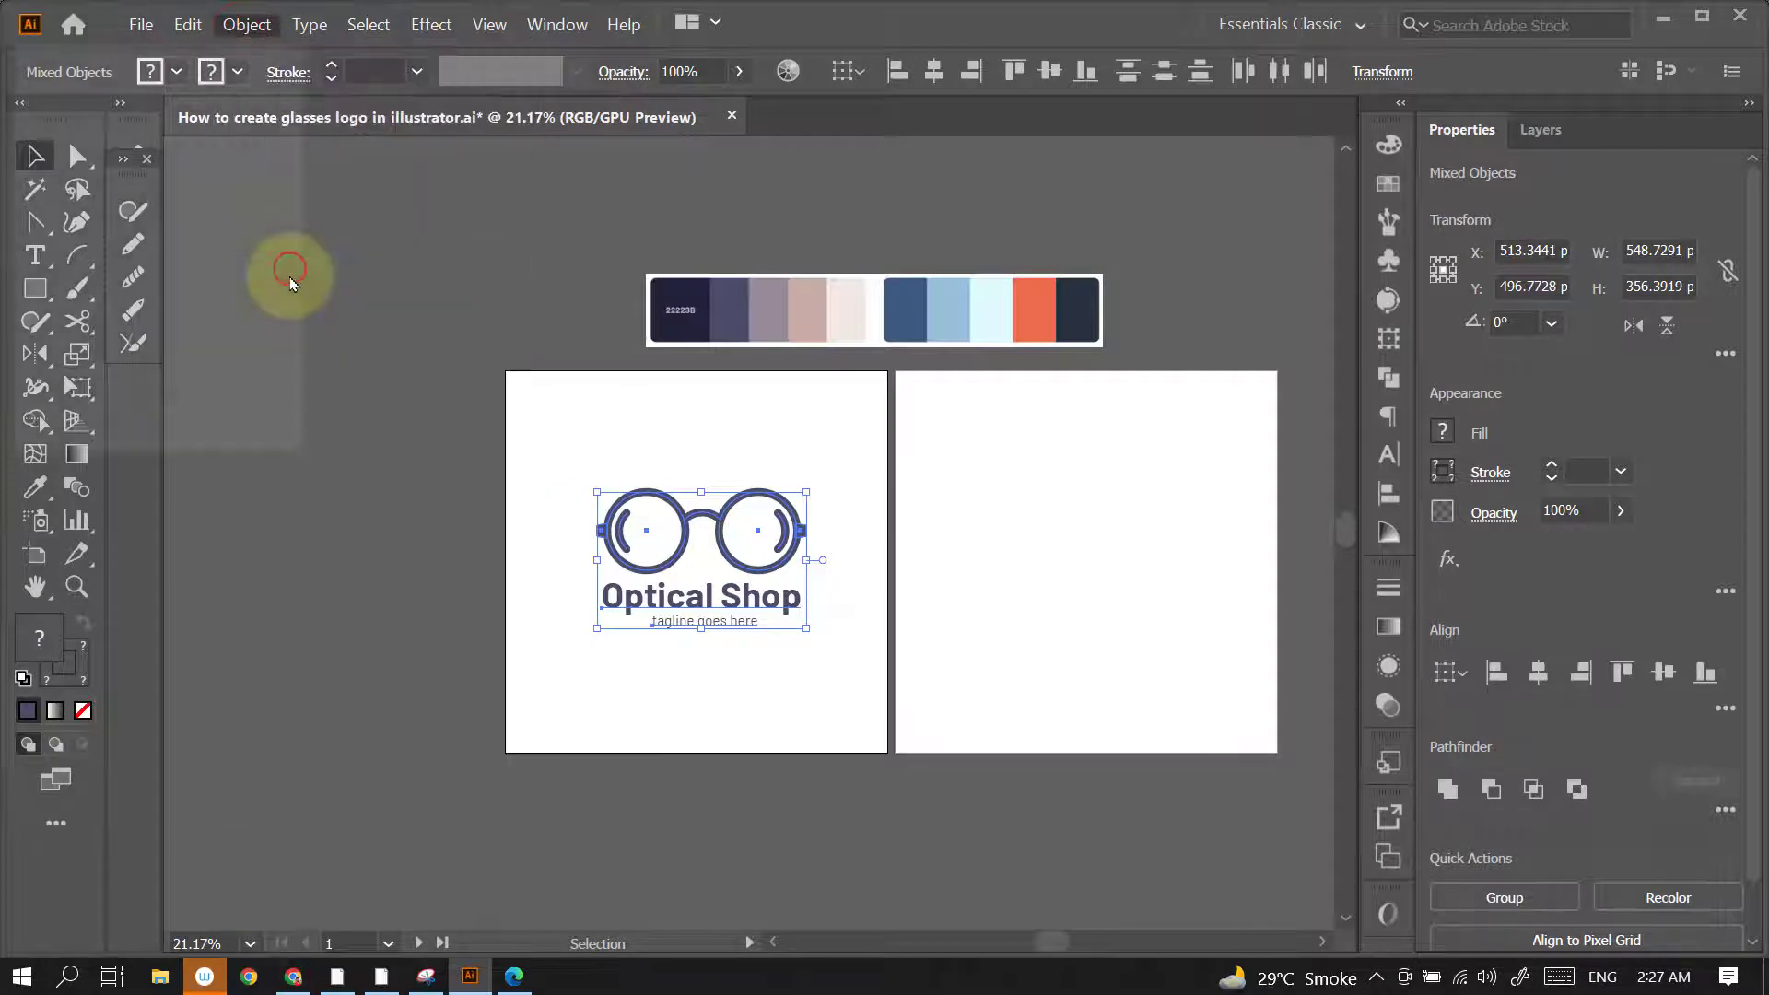
click(129, 414)
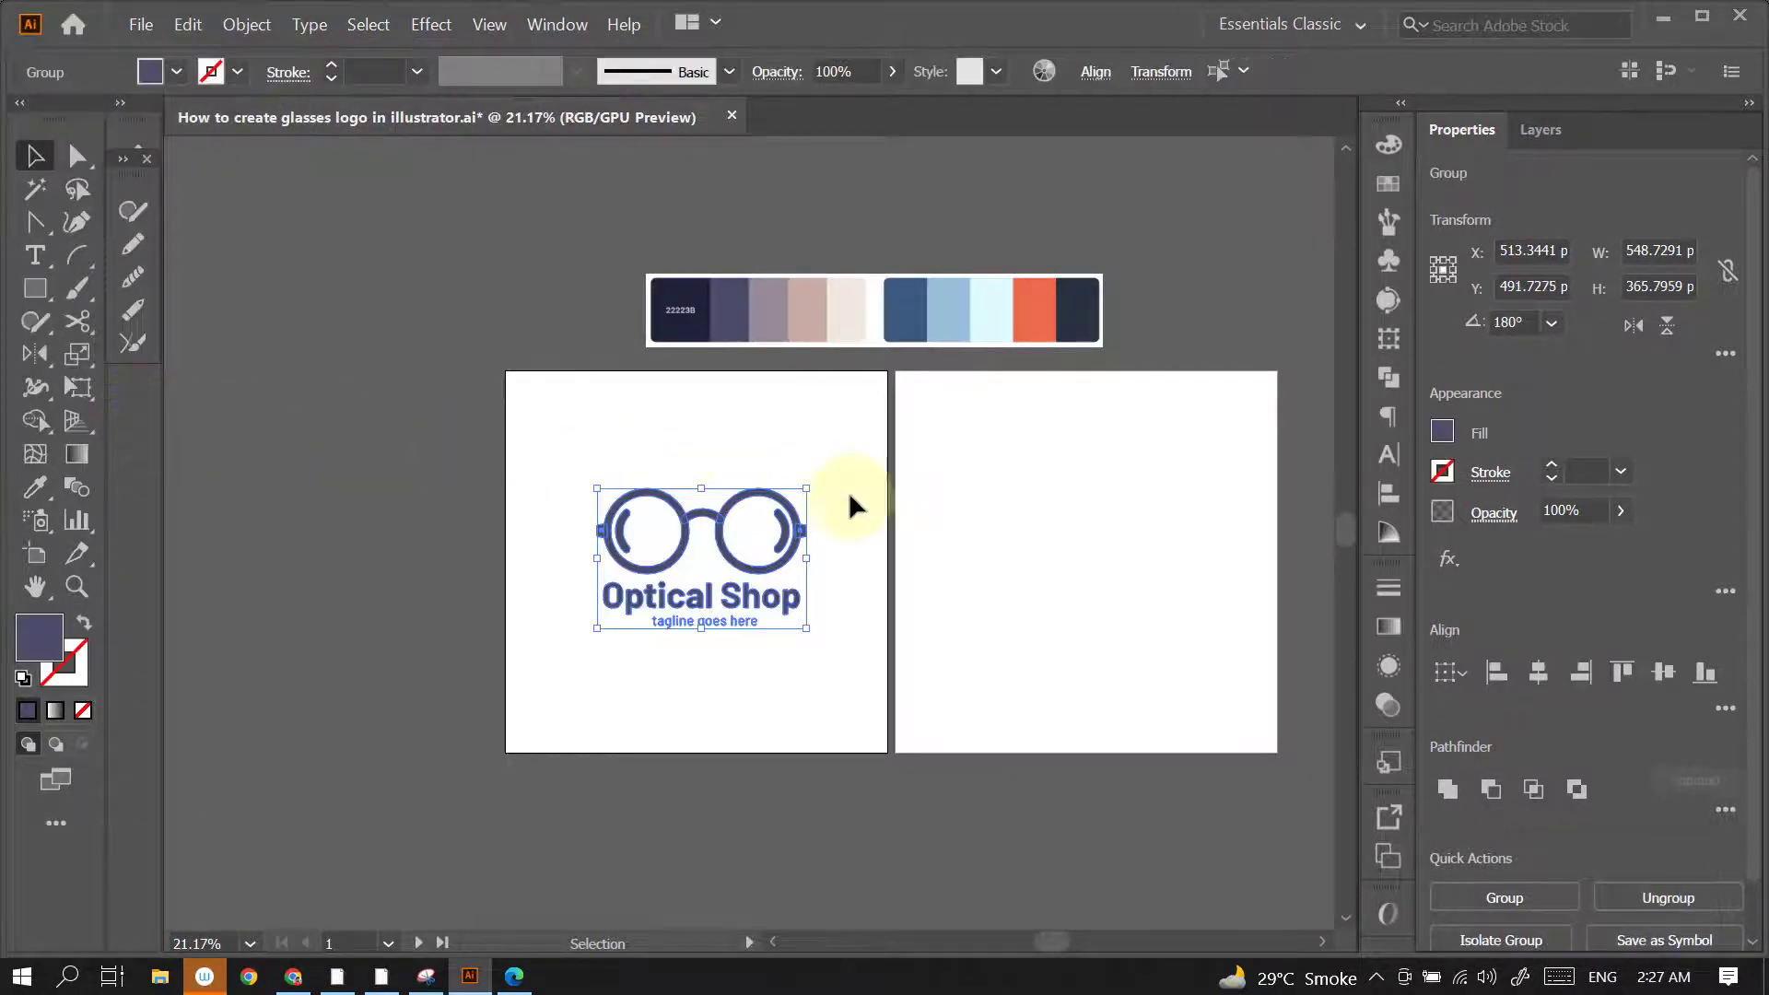
Recolour the expanded logo with the palette's dark navy 222238
click(37, 488)
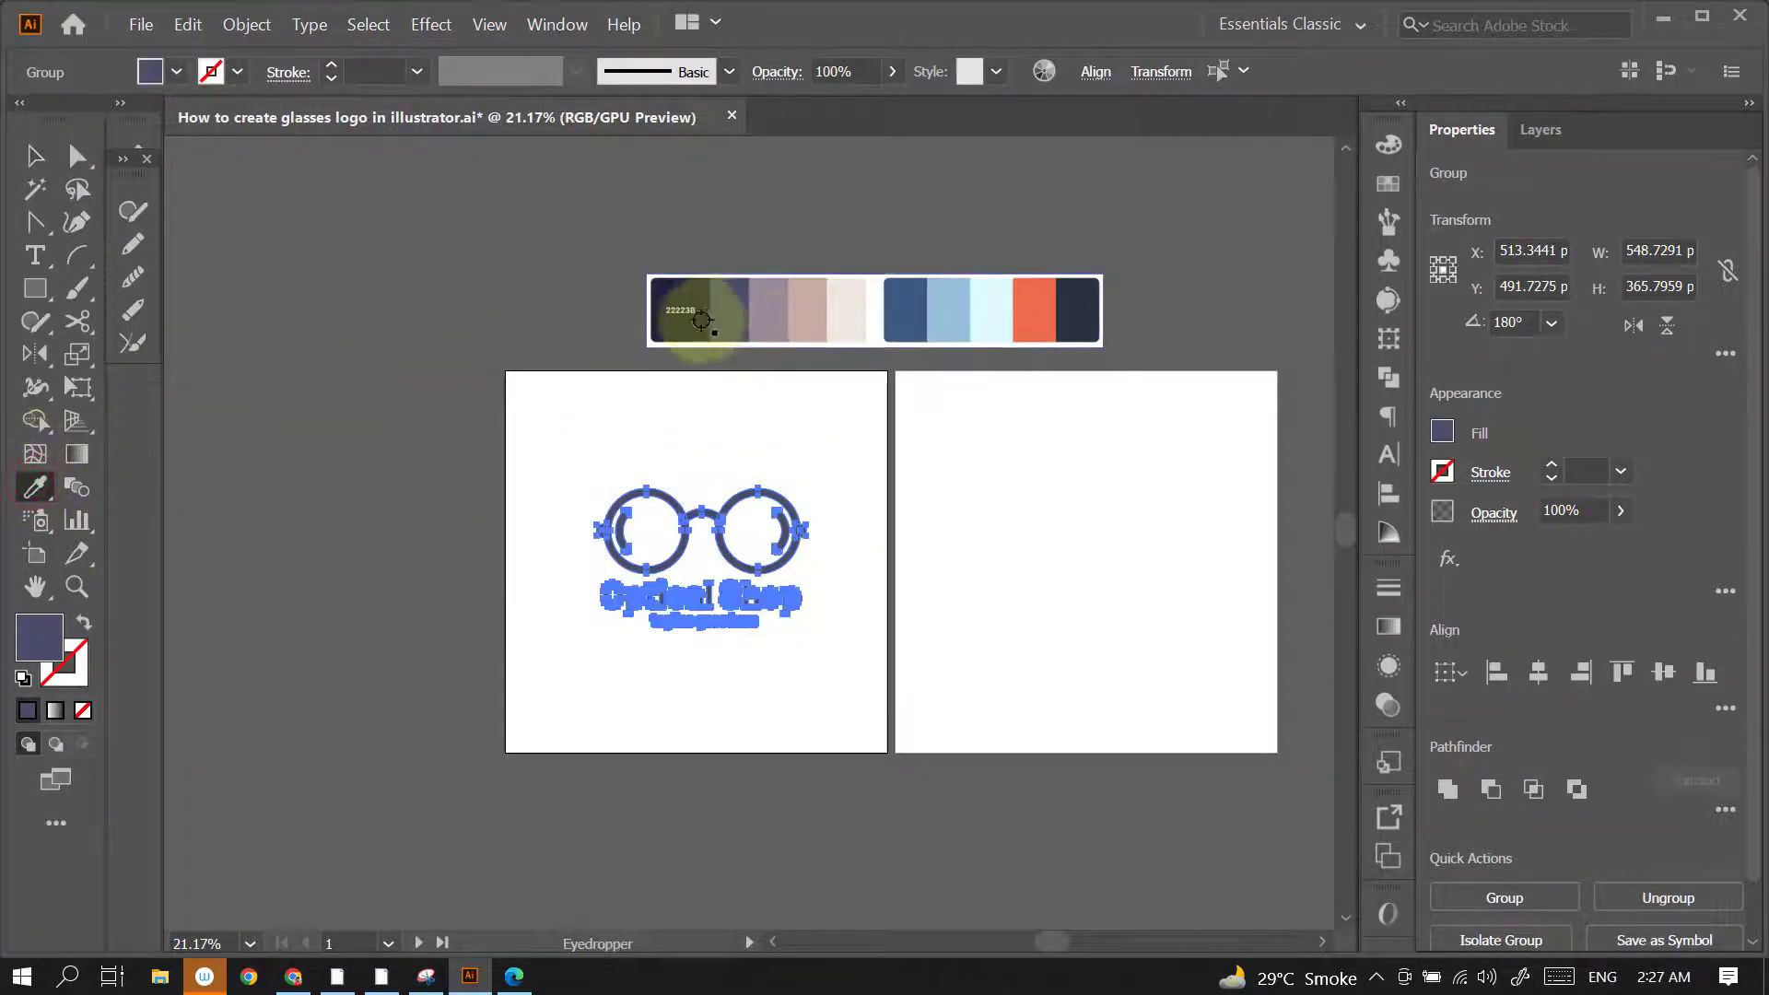
click(689, 290)
click(35, 157)
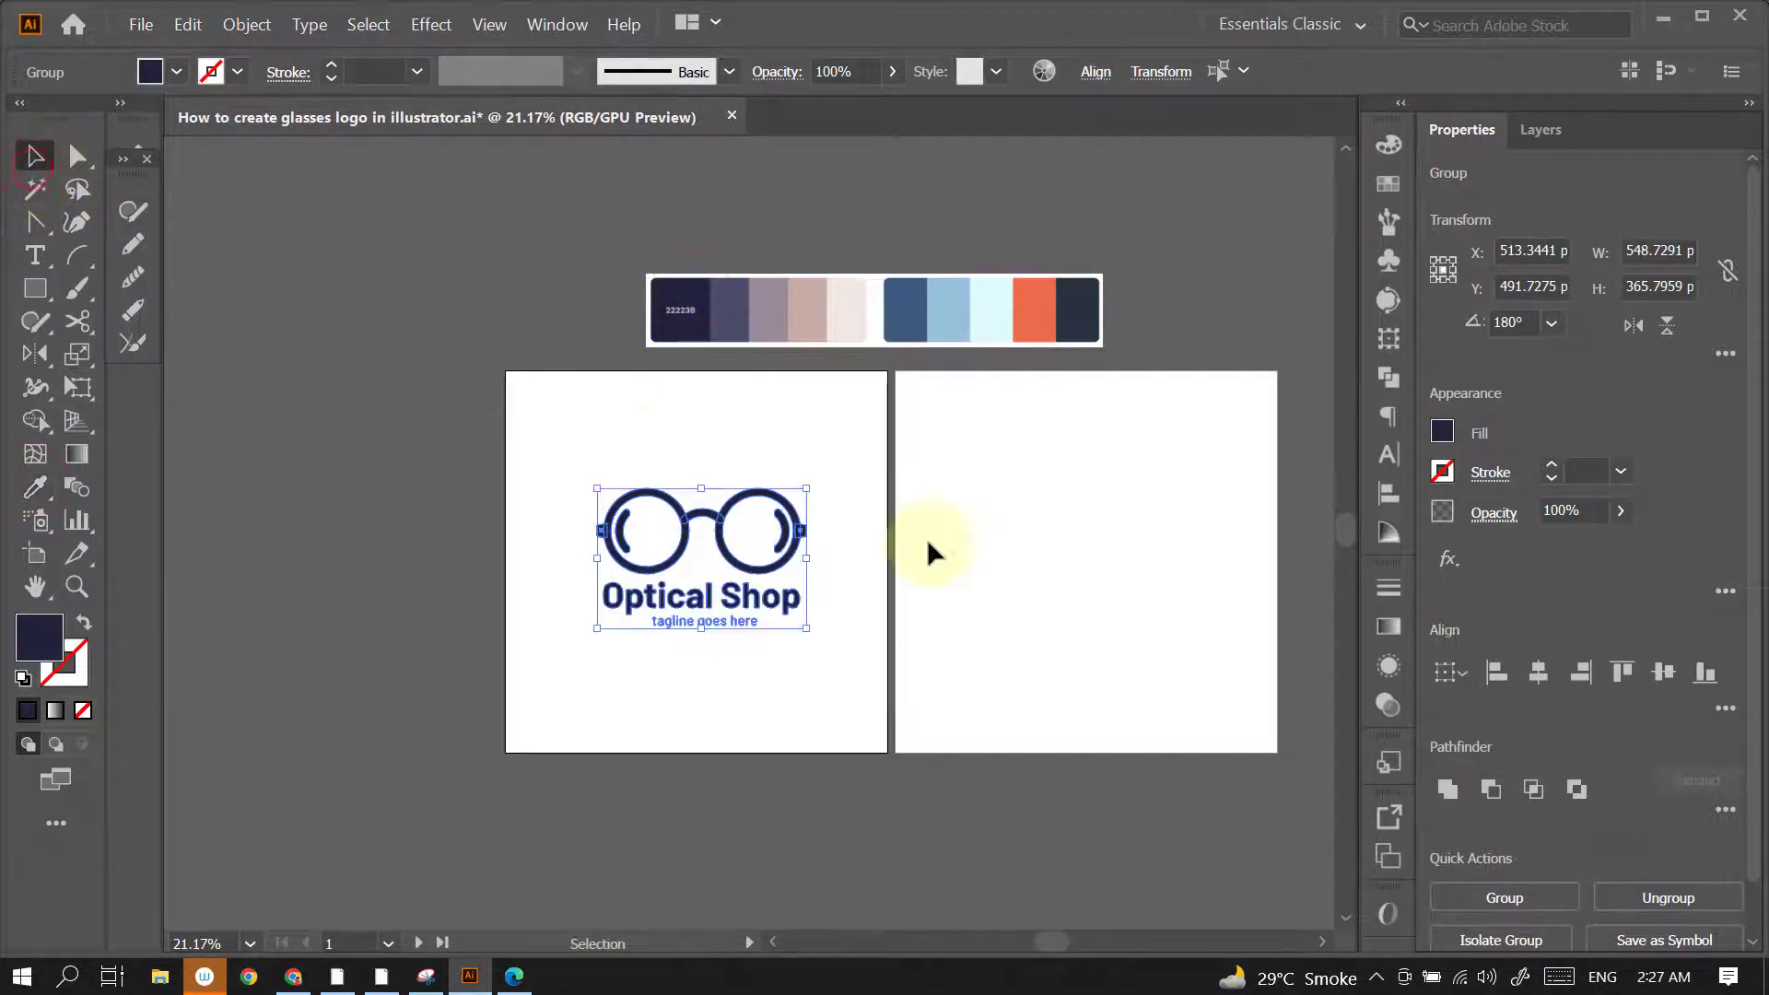
click(1023, 589)
drag(808, 587, 852, 572)
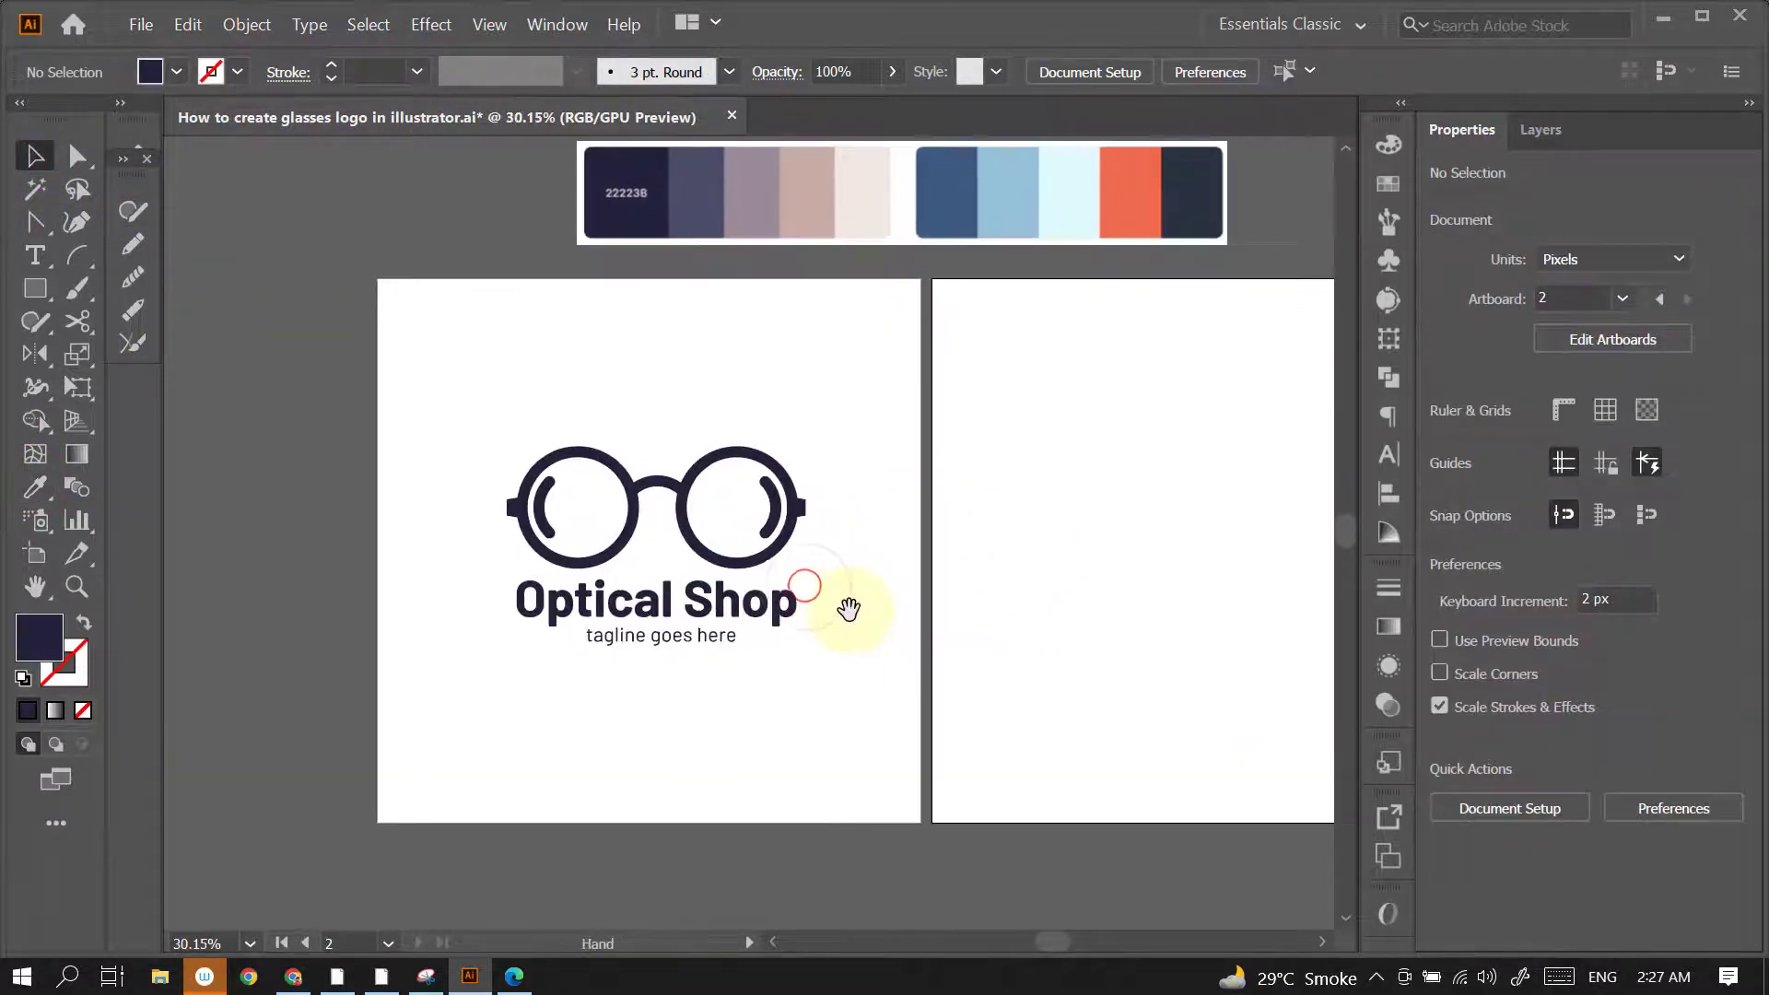
Give the tagline the palette's second, lighter slate-purple swatch with the Eyedropper
click(703, 637)
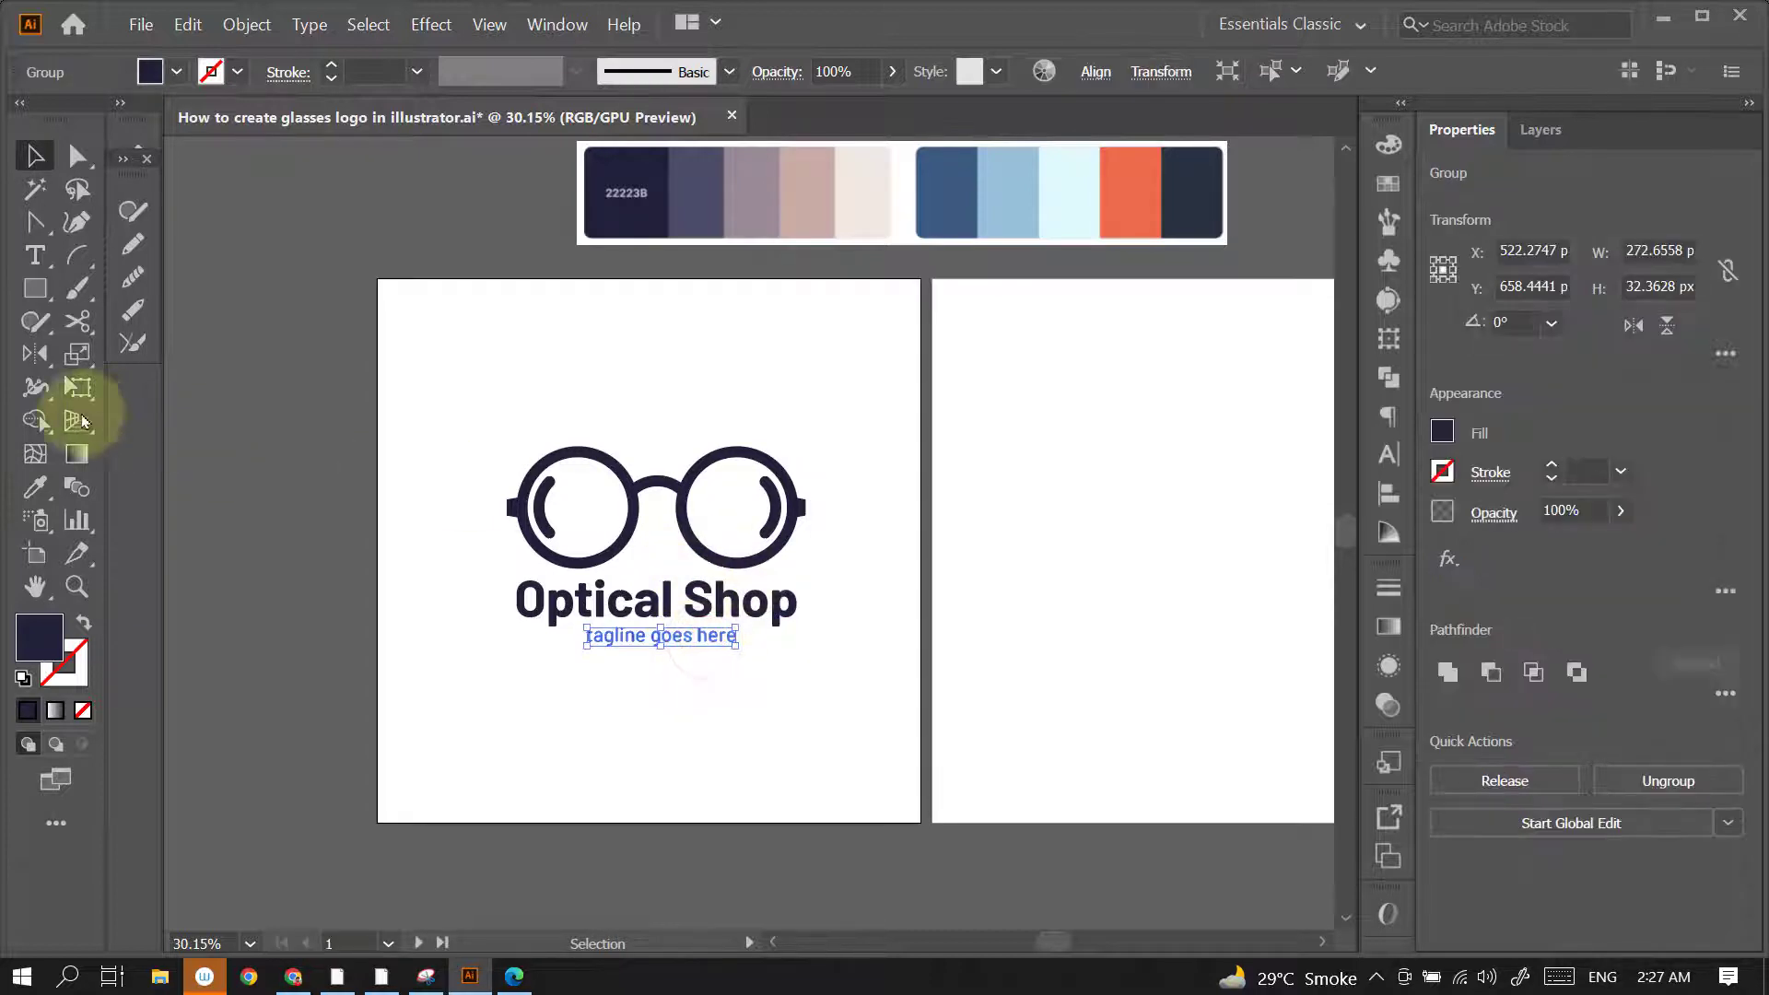
click(35, 486)
click(705, 198)
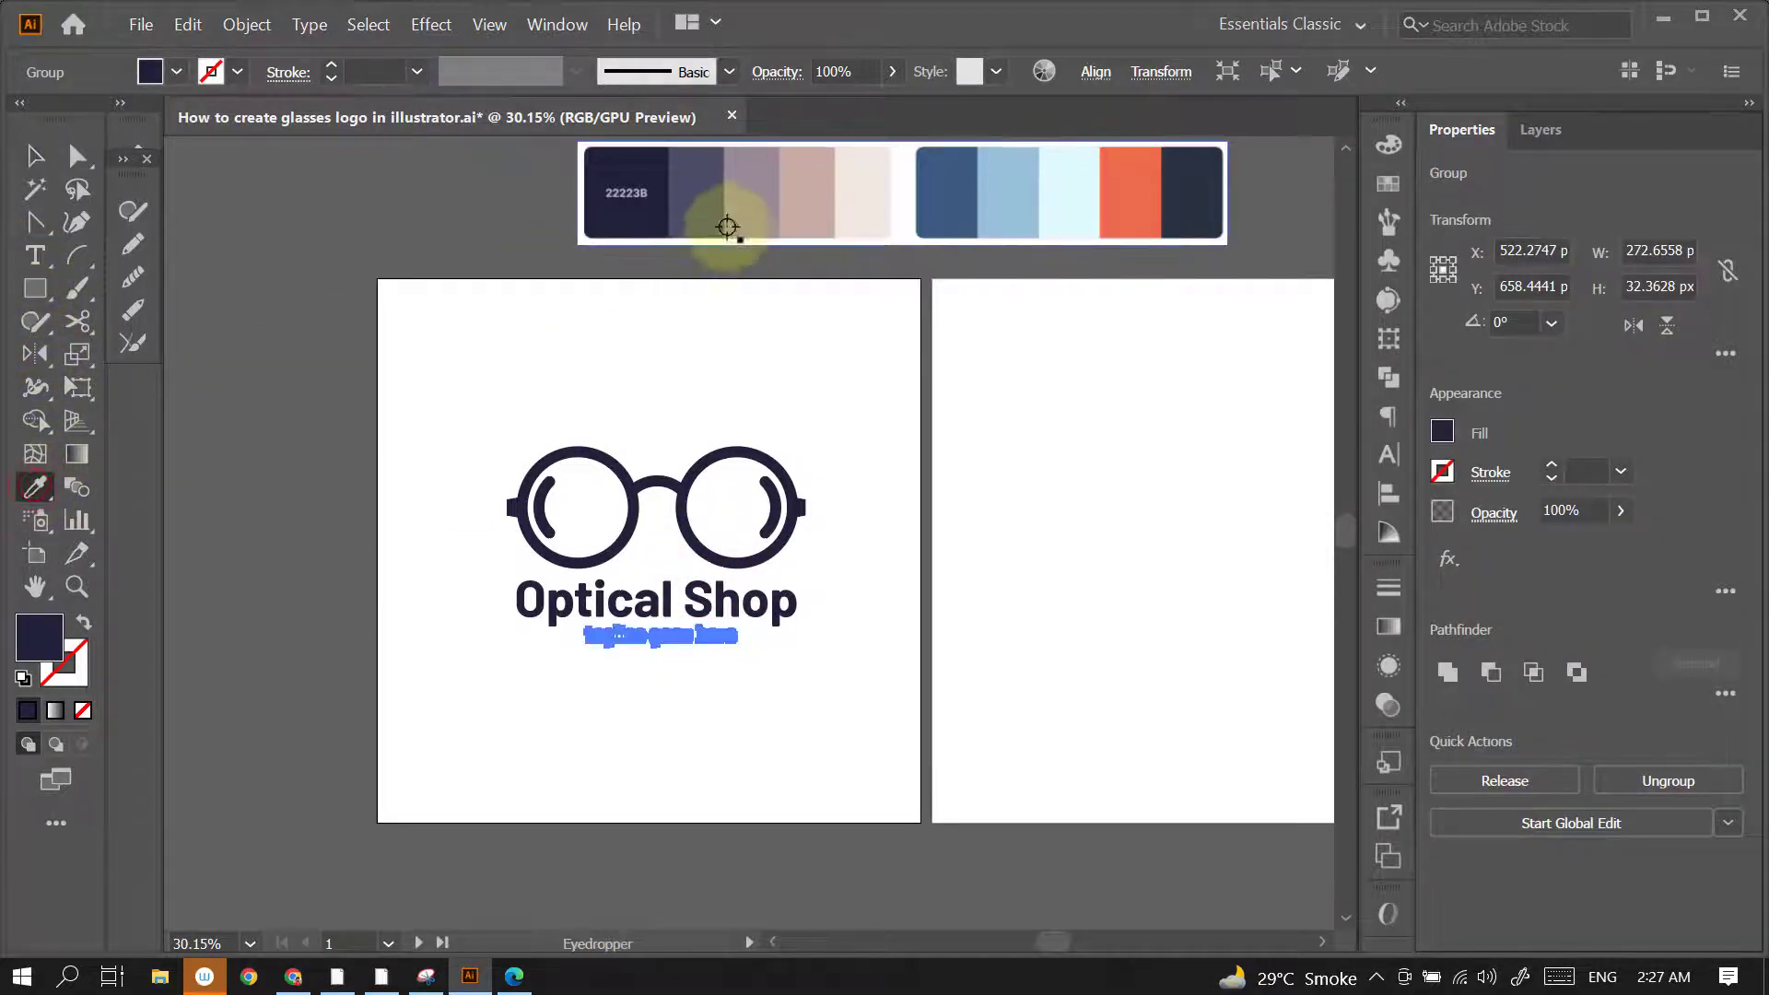
click(36, 157)
key(Return)
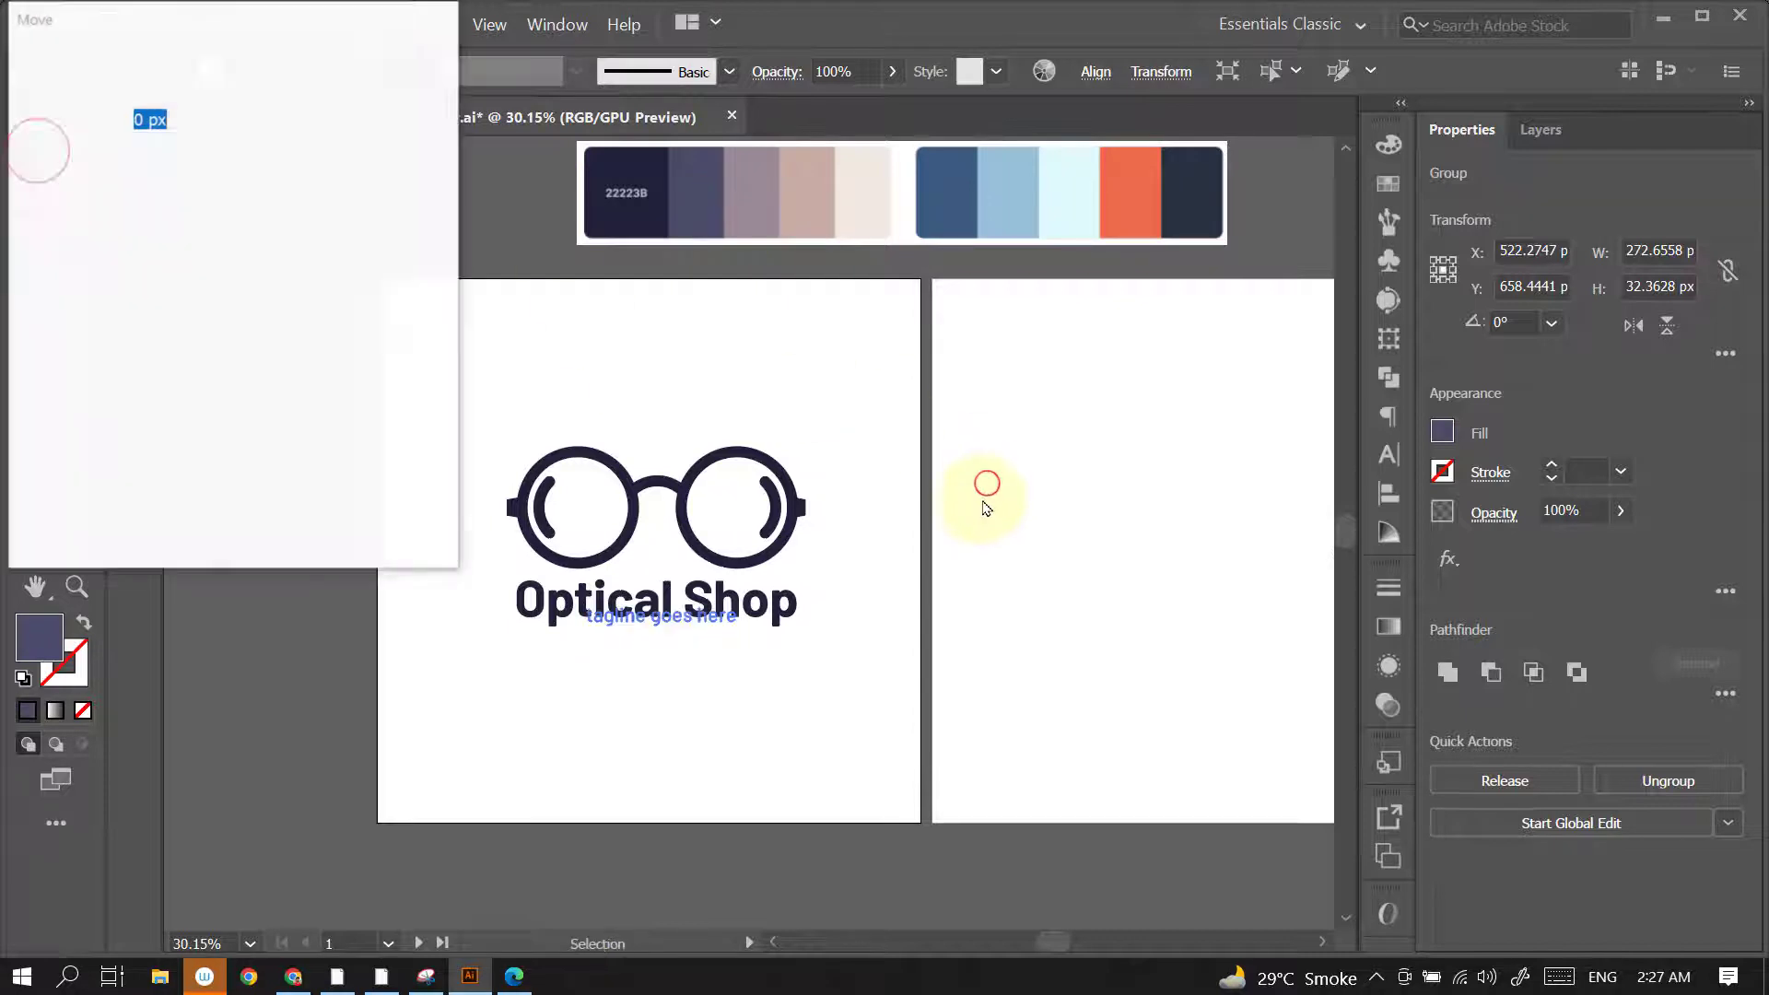
click(350, 521)
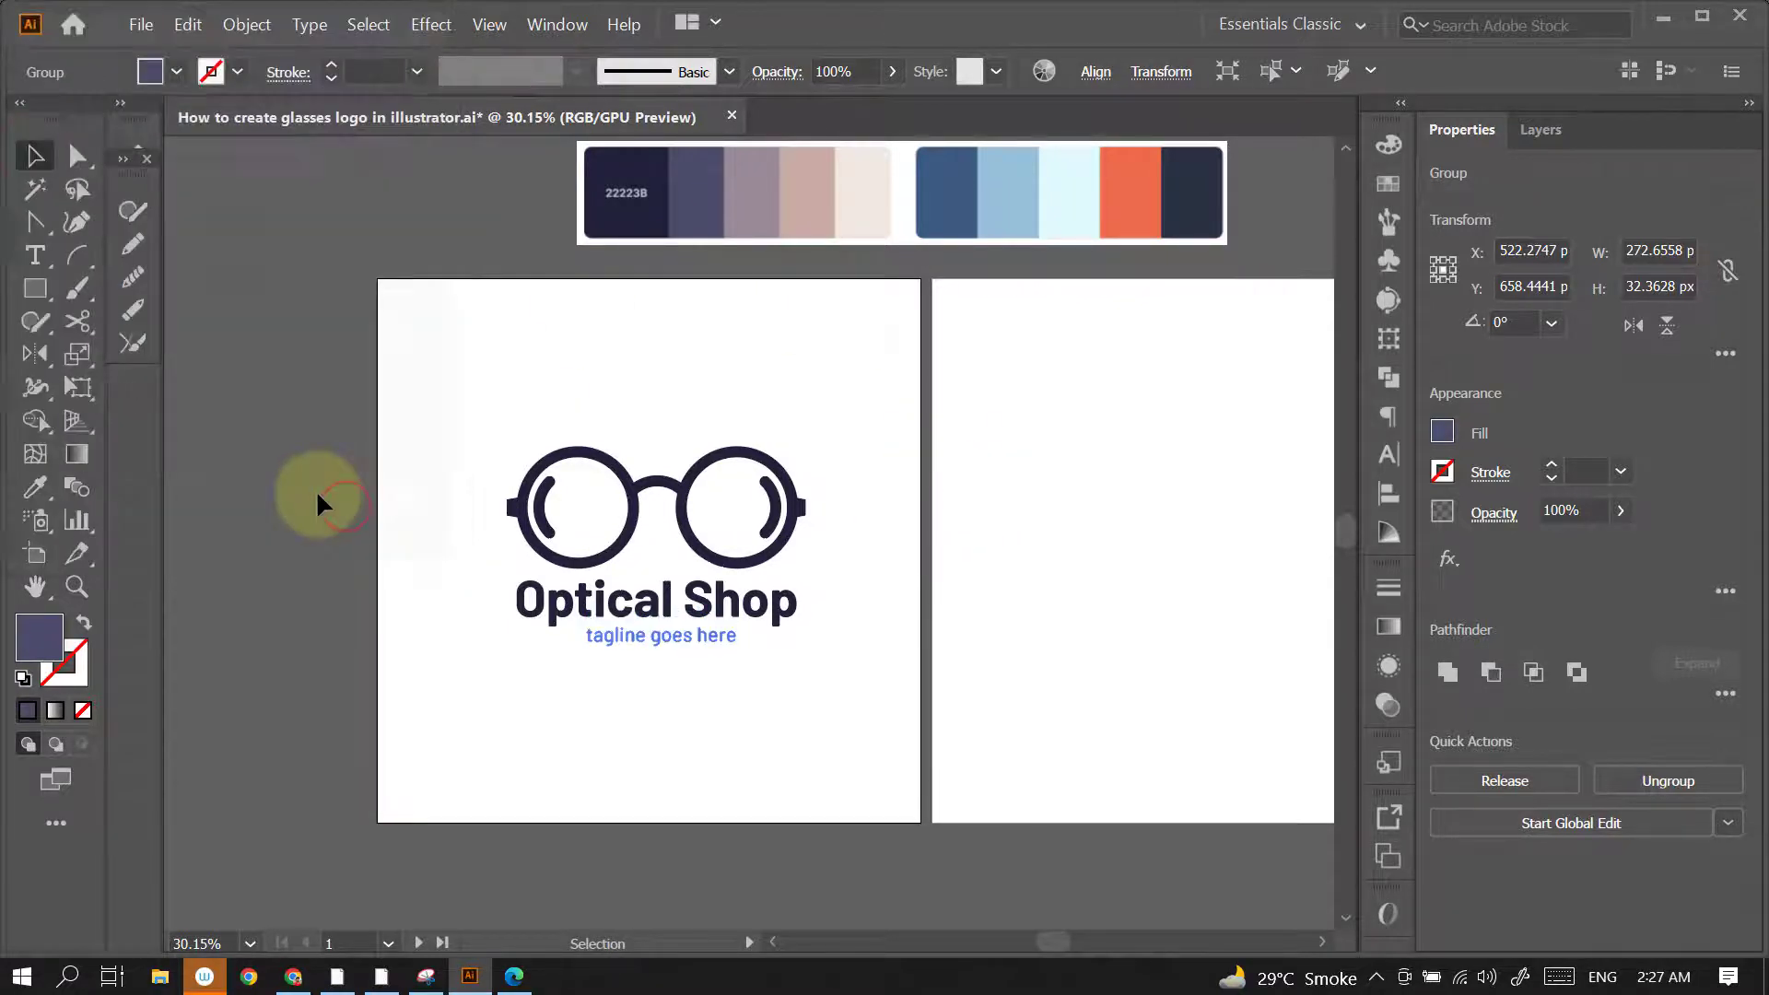
click(249, 353)
alt+click(859, 523)
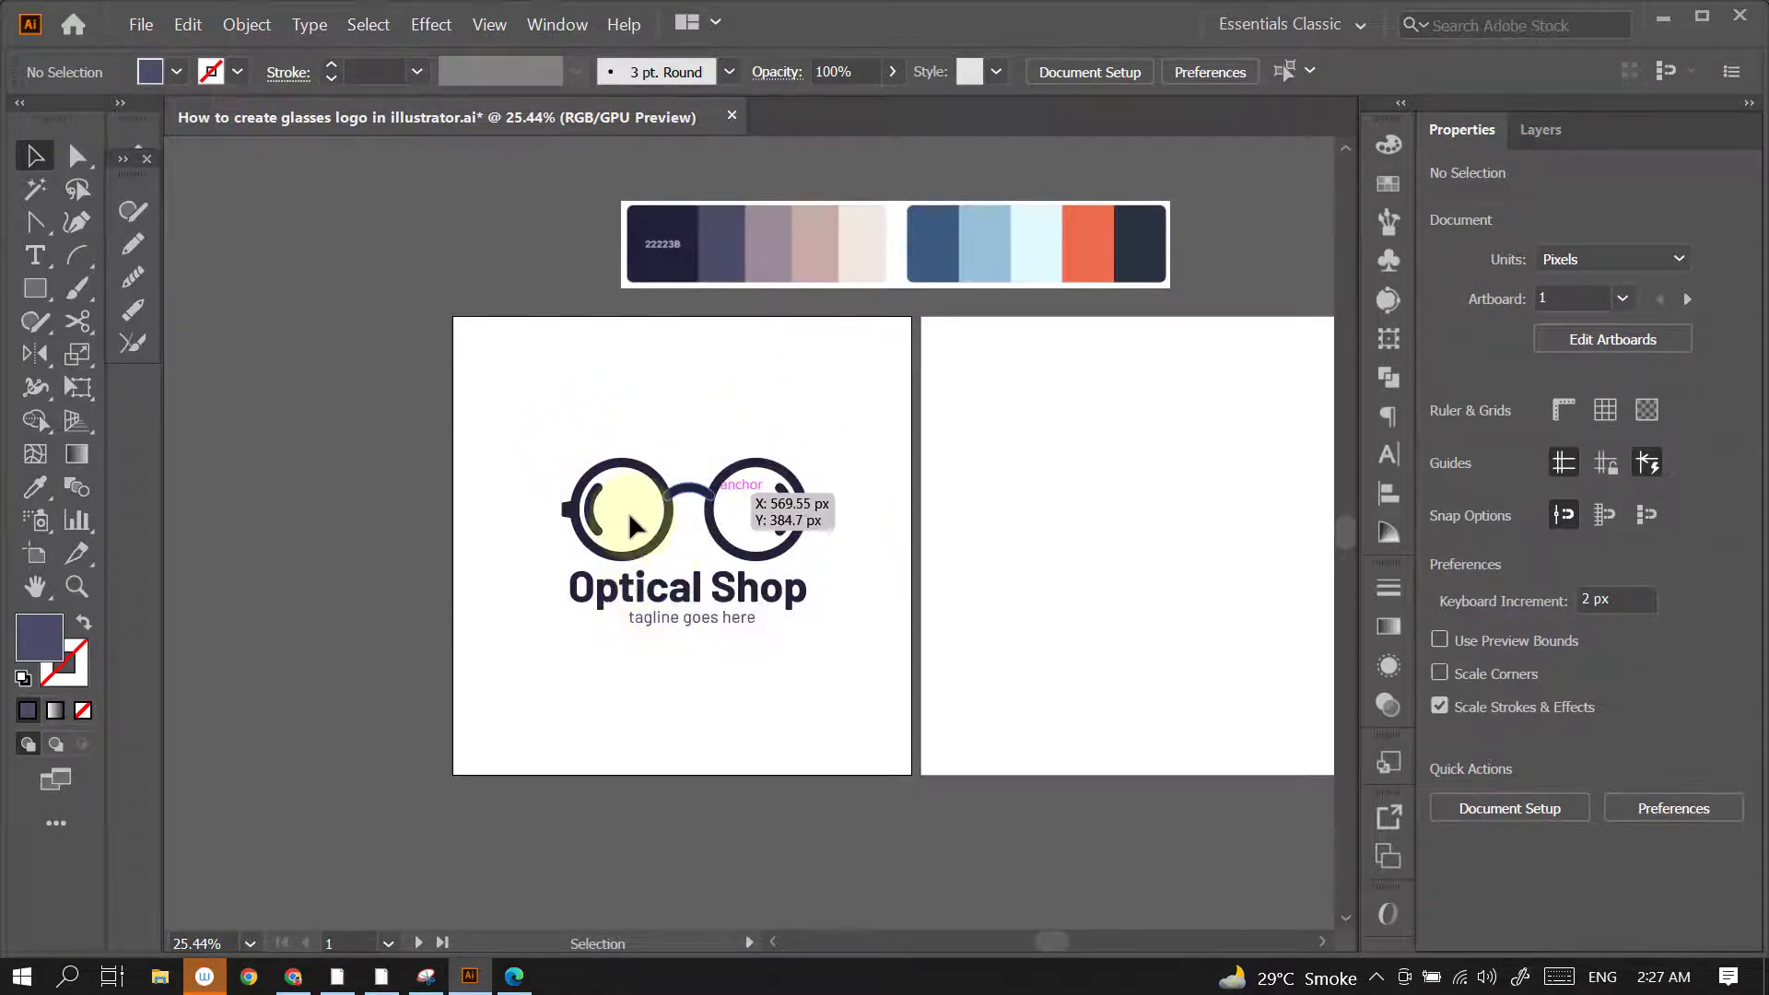
Group the two lens highlight arcs and colour them greyish-mauve from the palette
click(595, 511)
shift+click(788, 509)
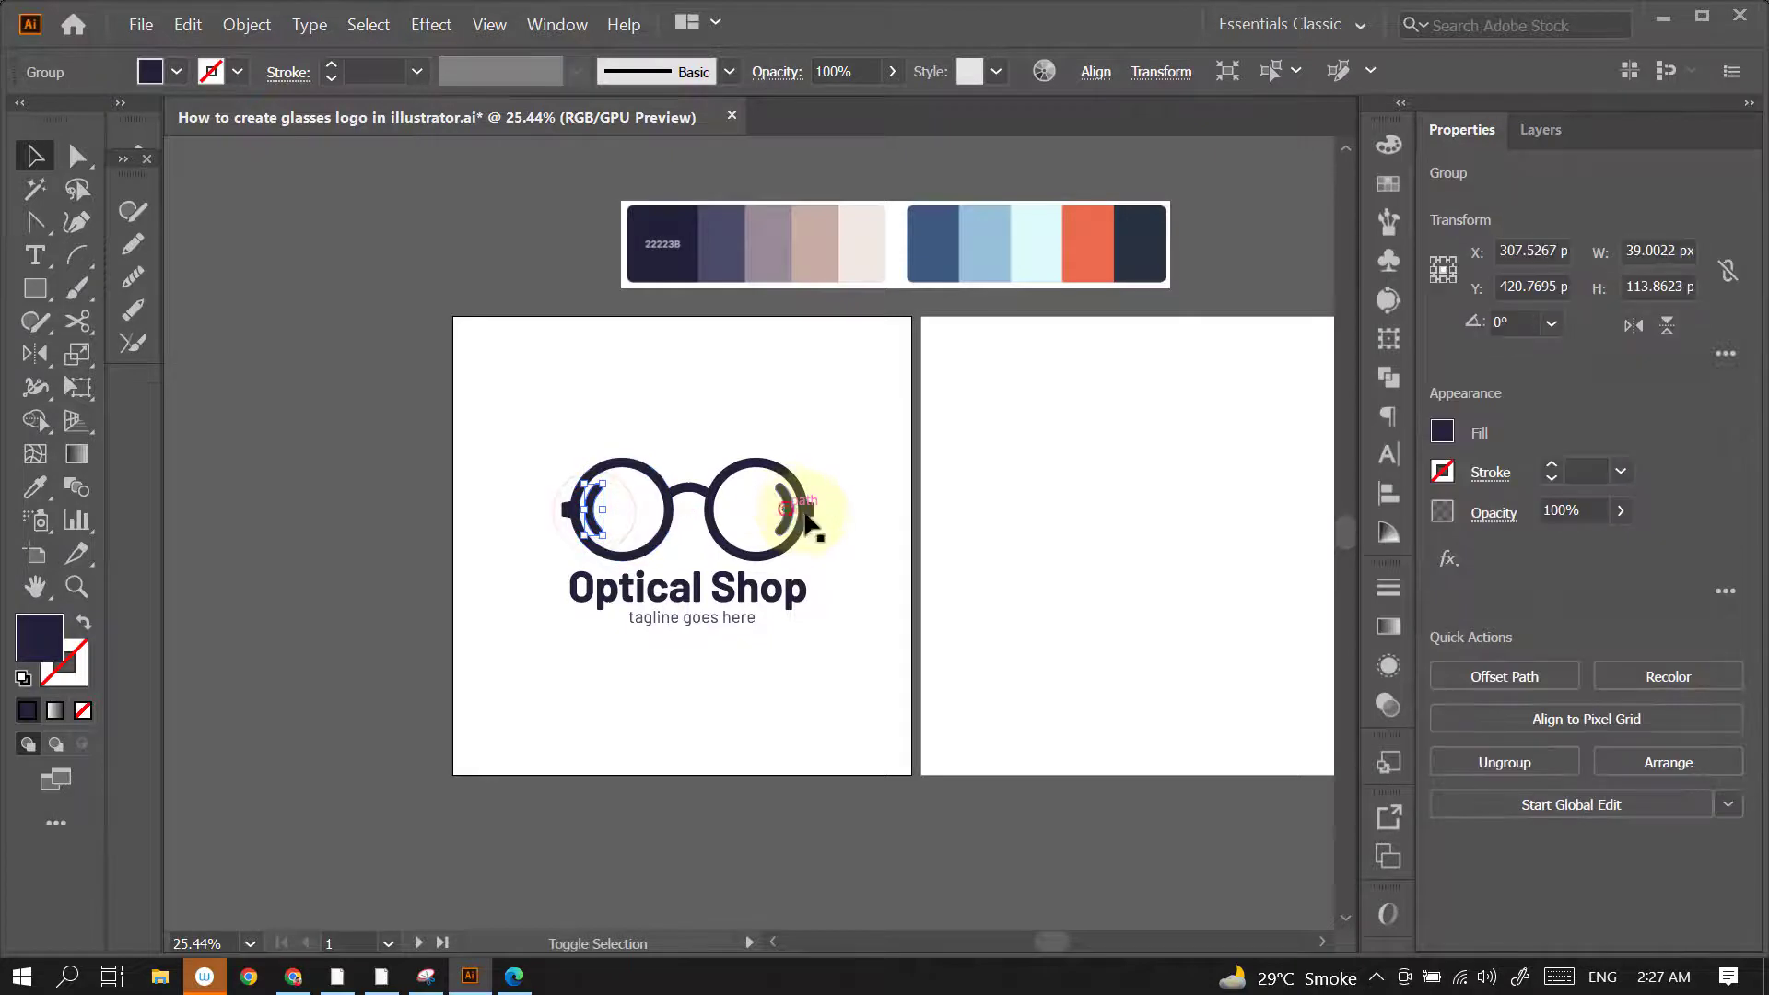
key(ctrl+g)
click(38, 489)
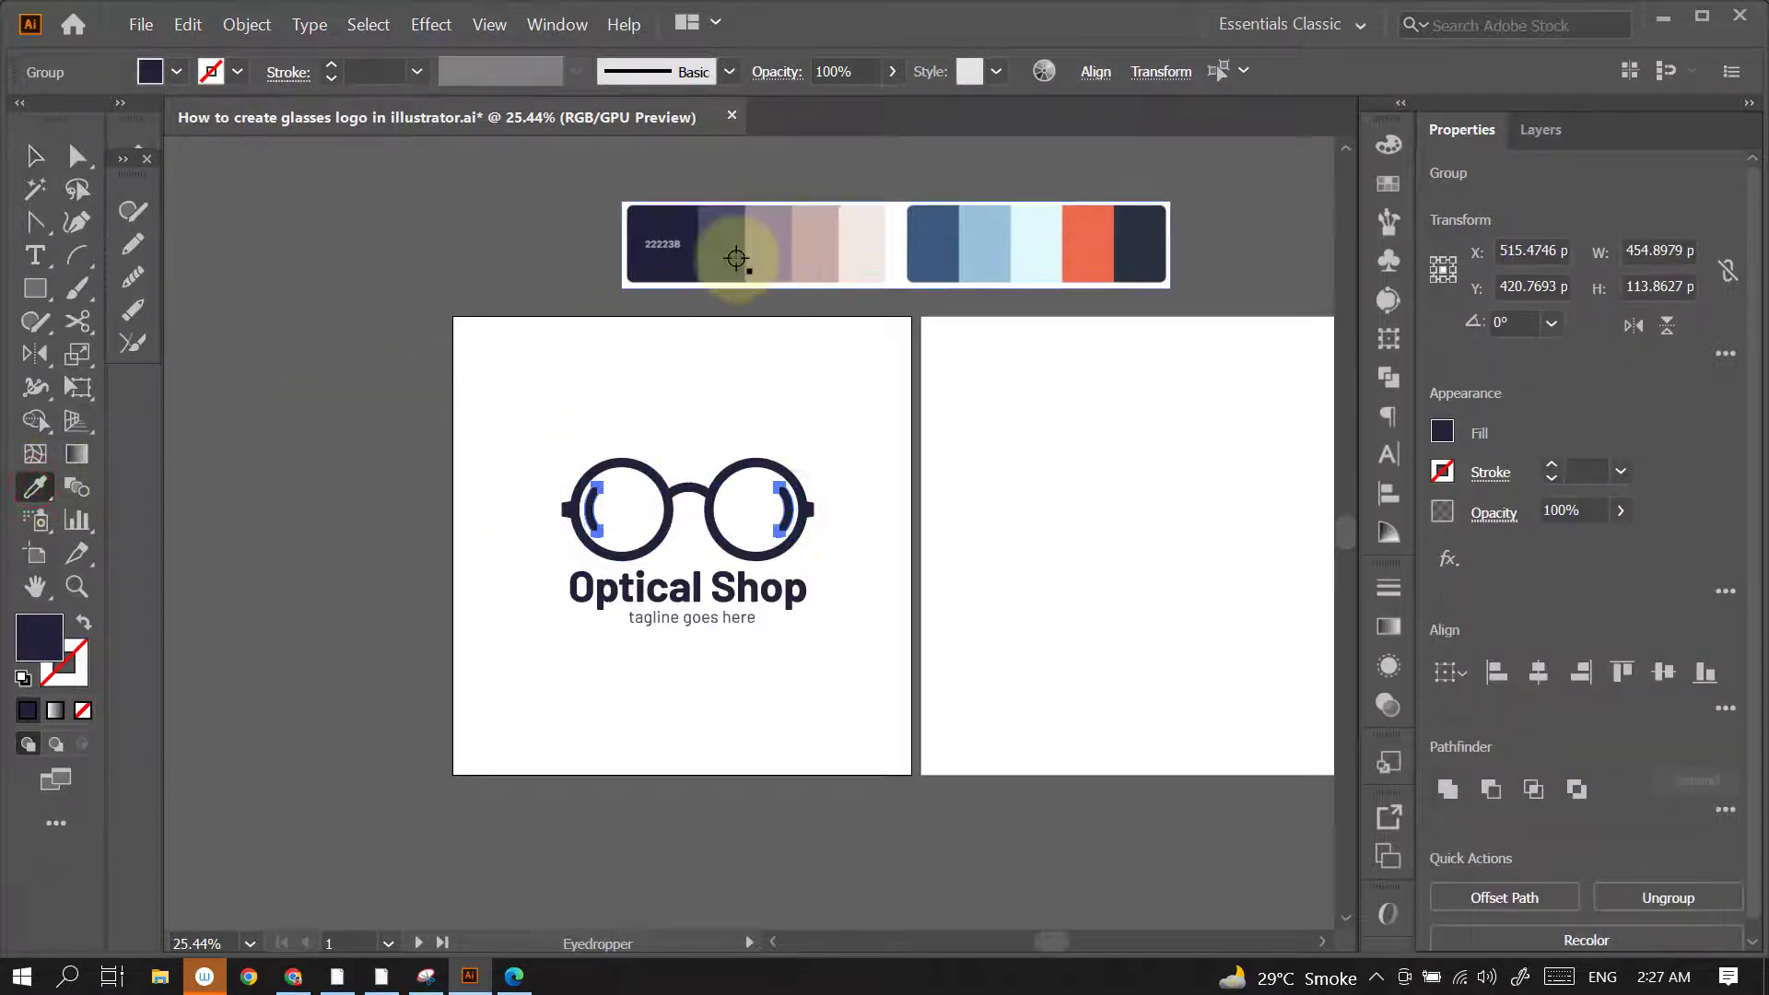
click(772, 254)
click(35, 156)
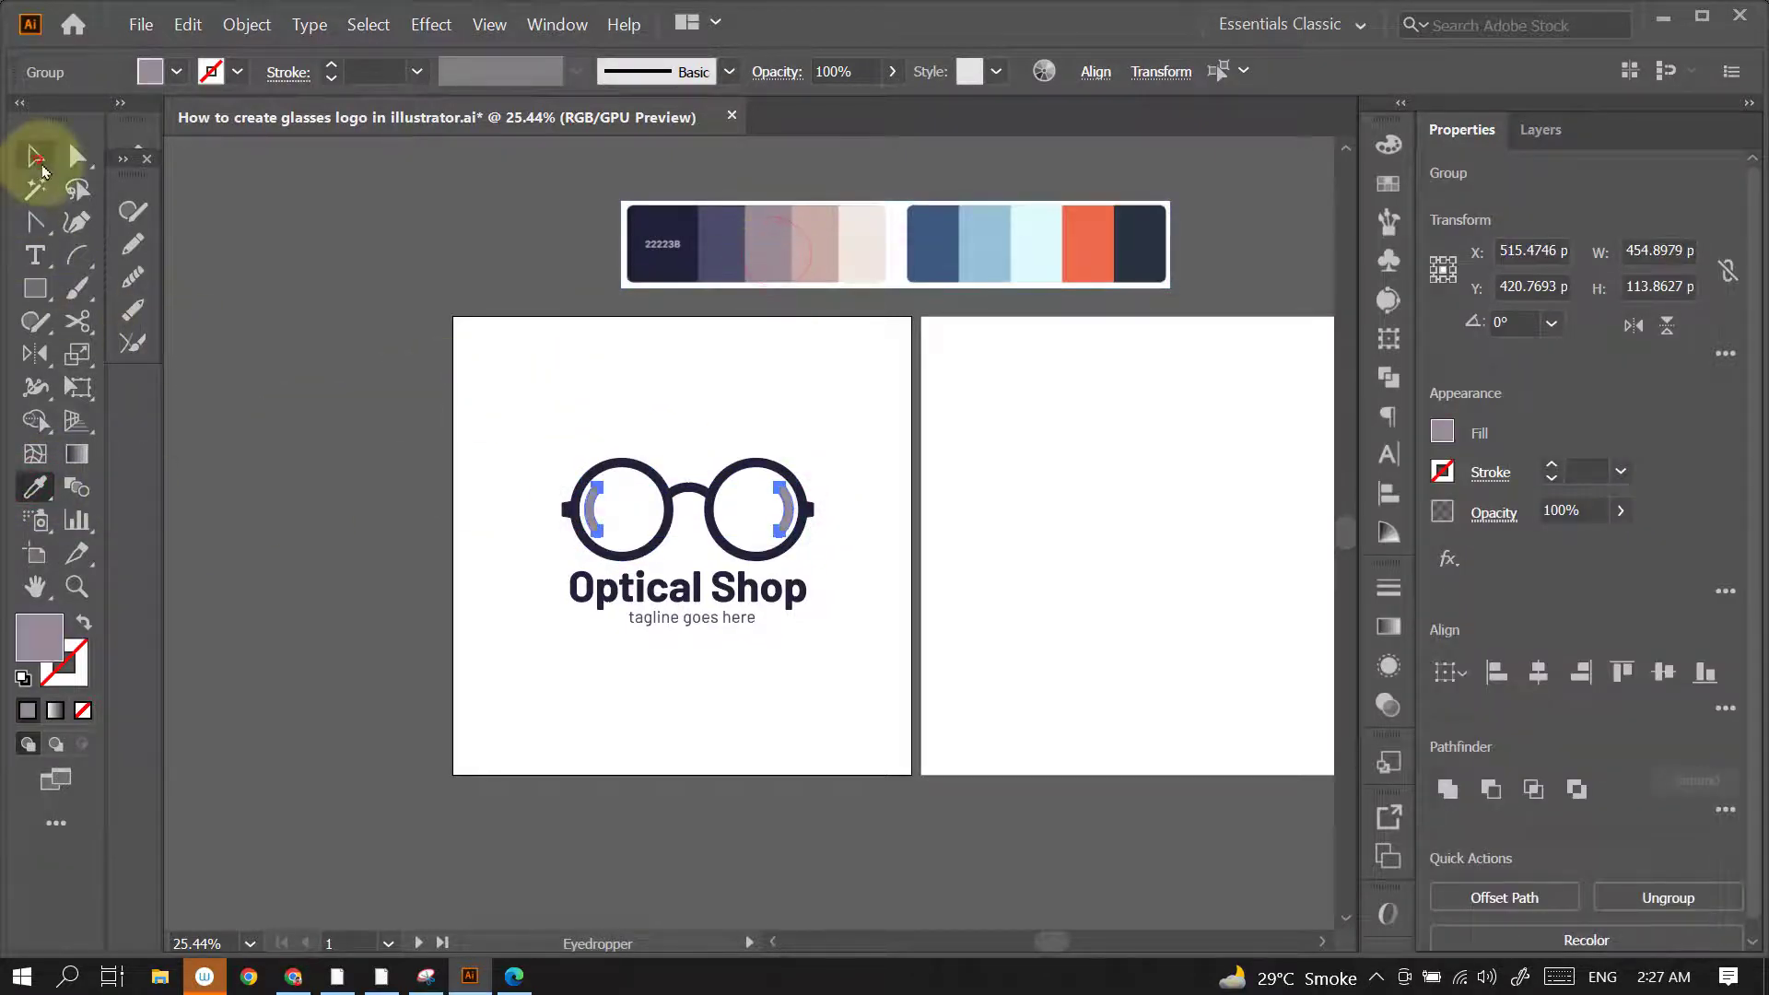
click(1054, 544)
drag(1029, 530, 788, 564)
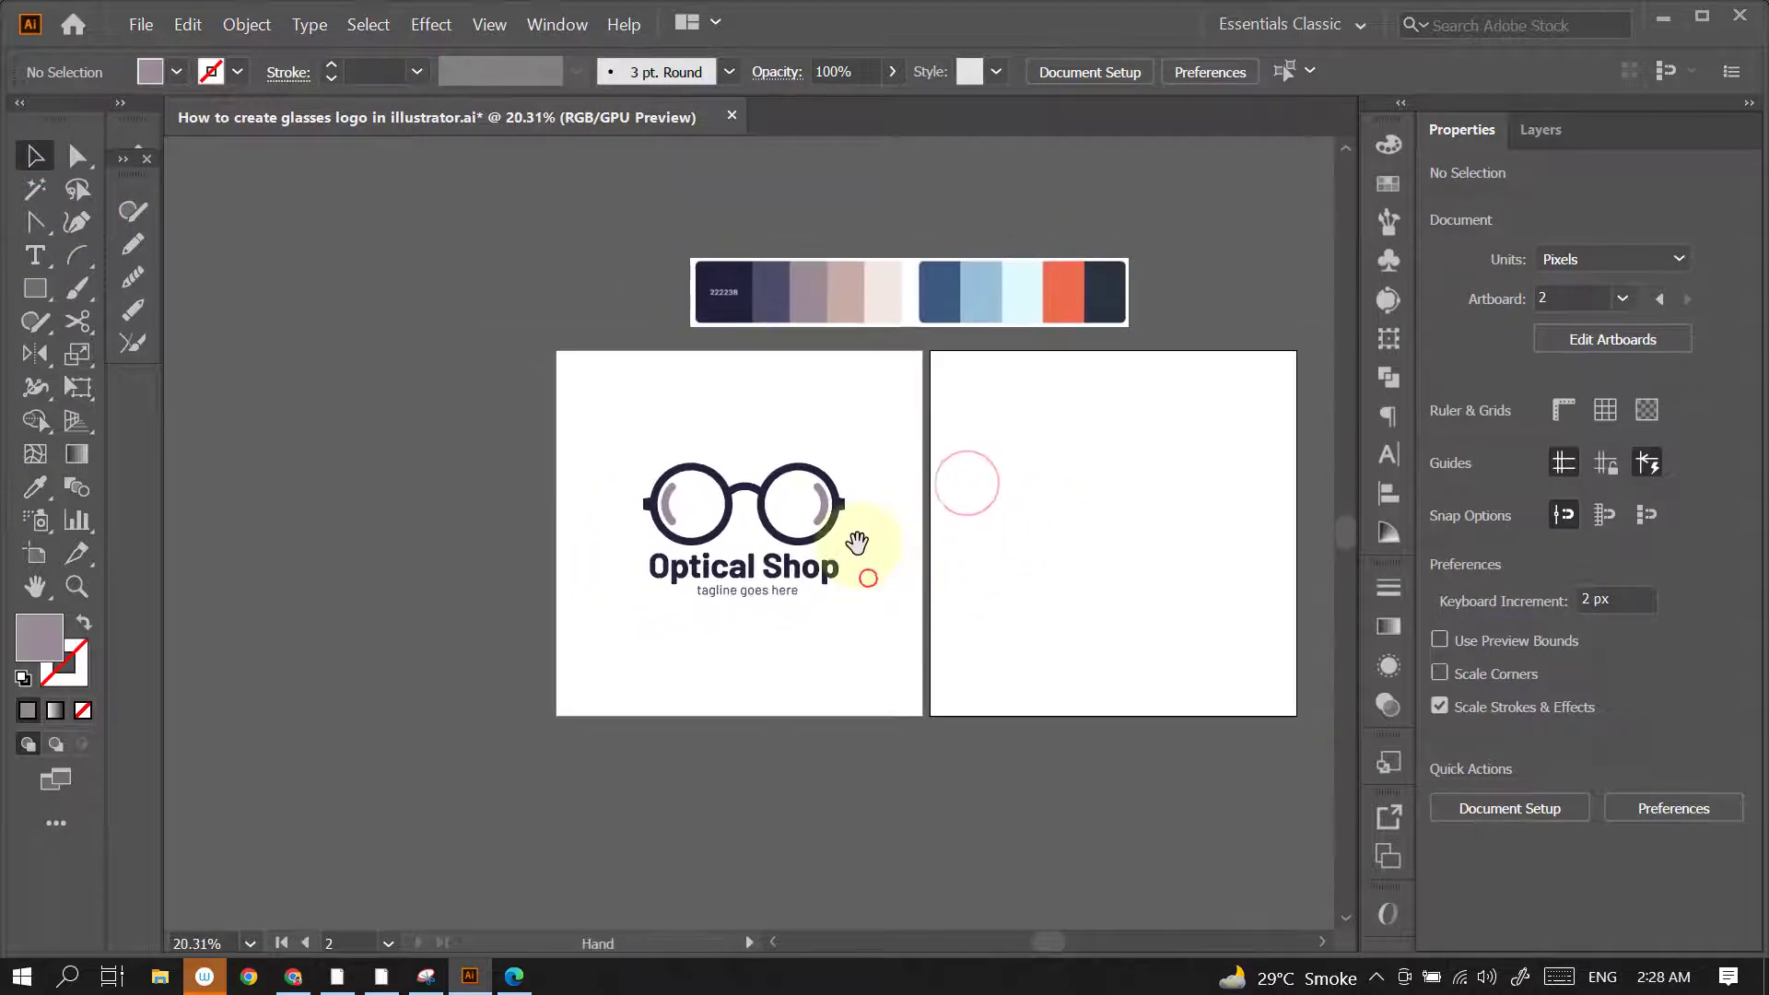
Eyedrop the frame's navy onto the tagline, then undo twice and resample onto the lens arcs
click(769, 564)
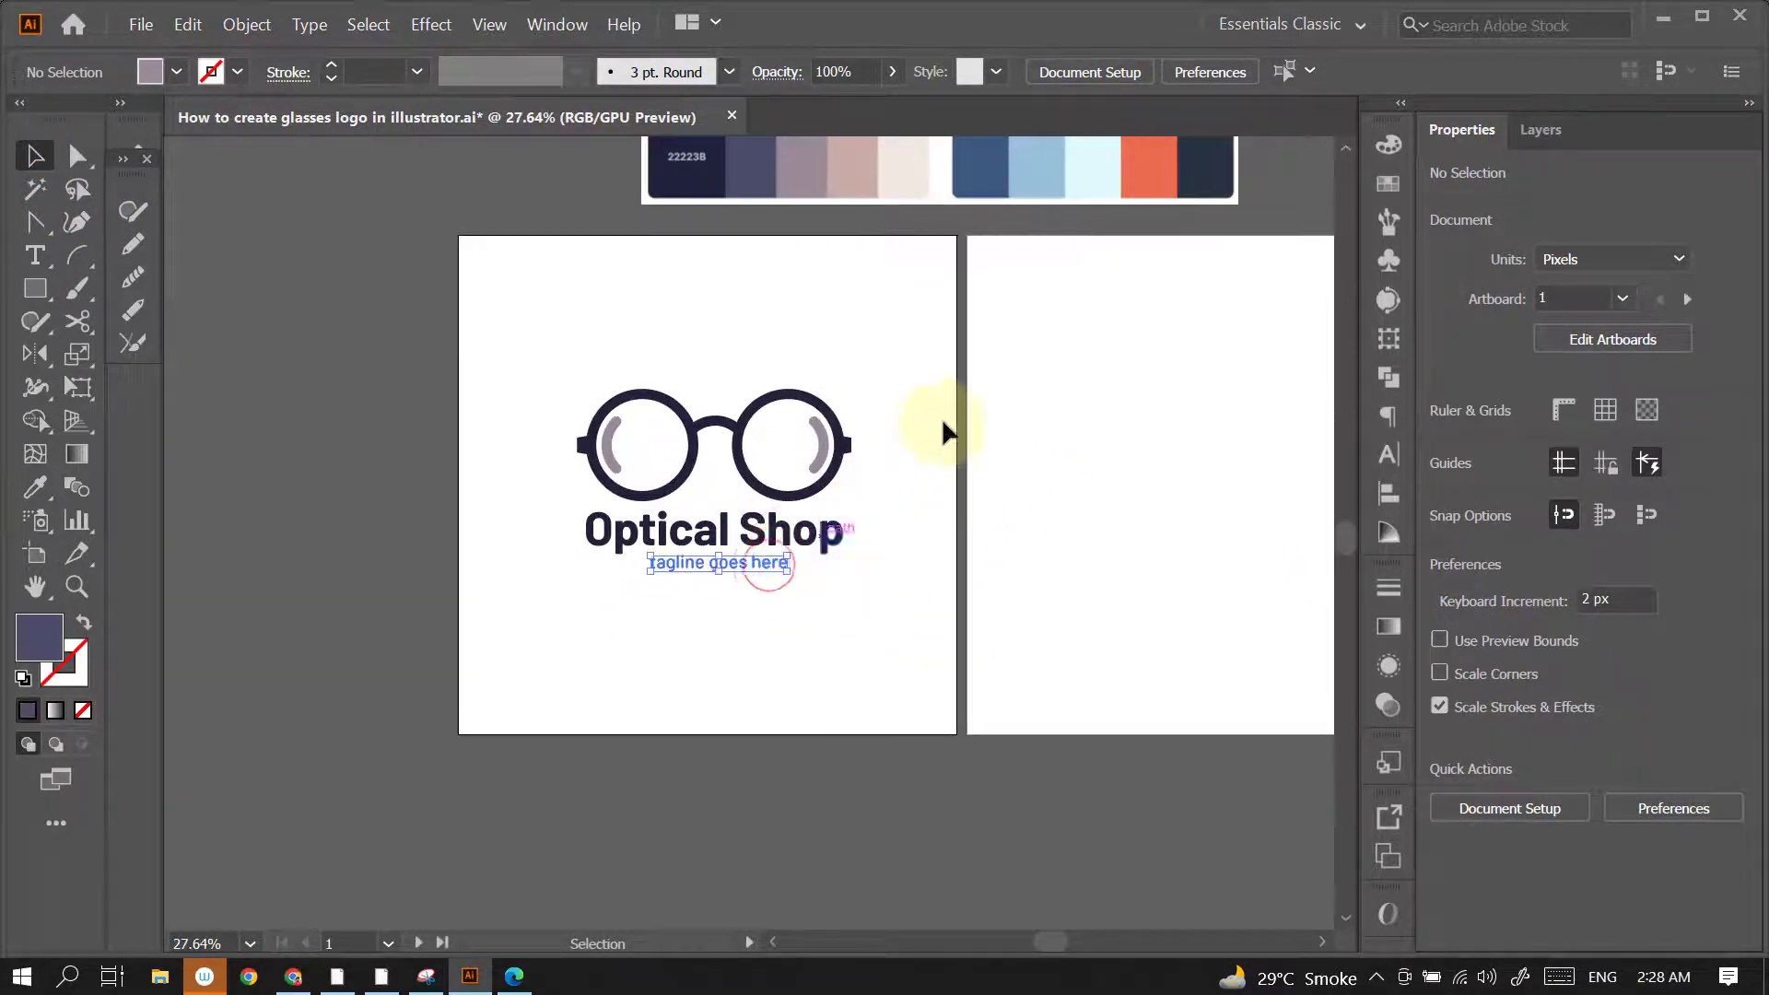
key(i)
click(827, 446)
key(v)
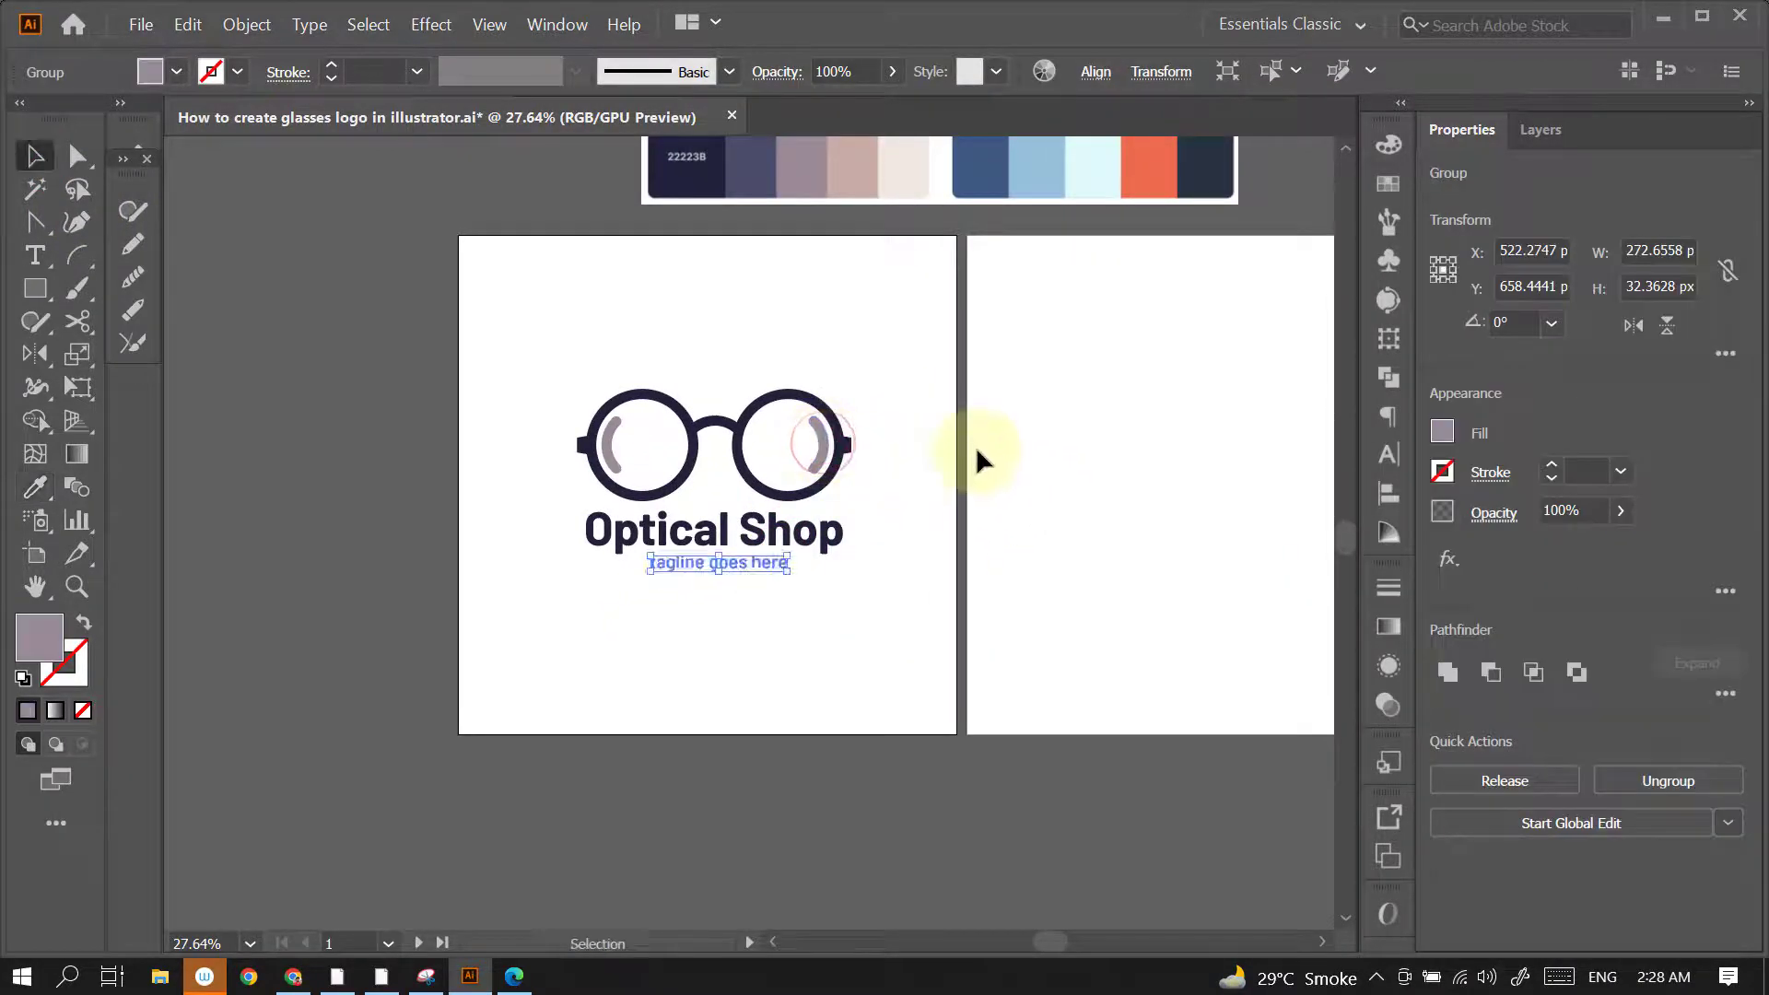
click(974, 451)
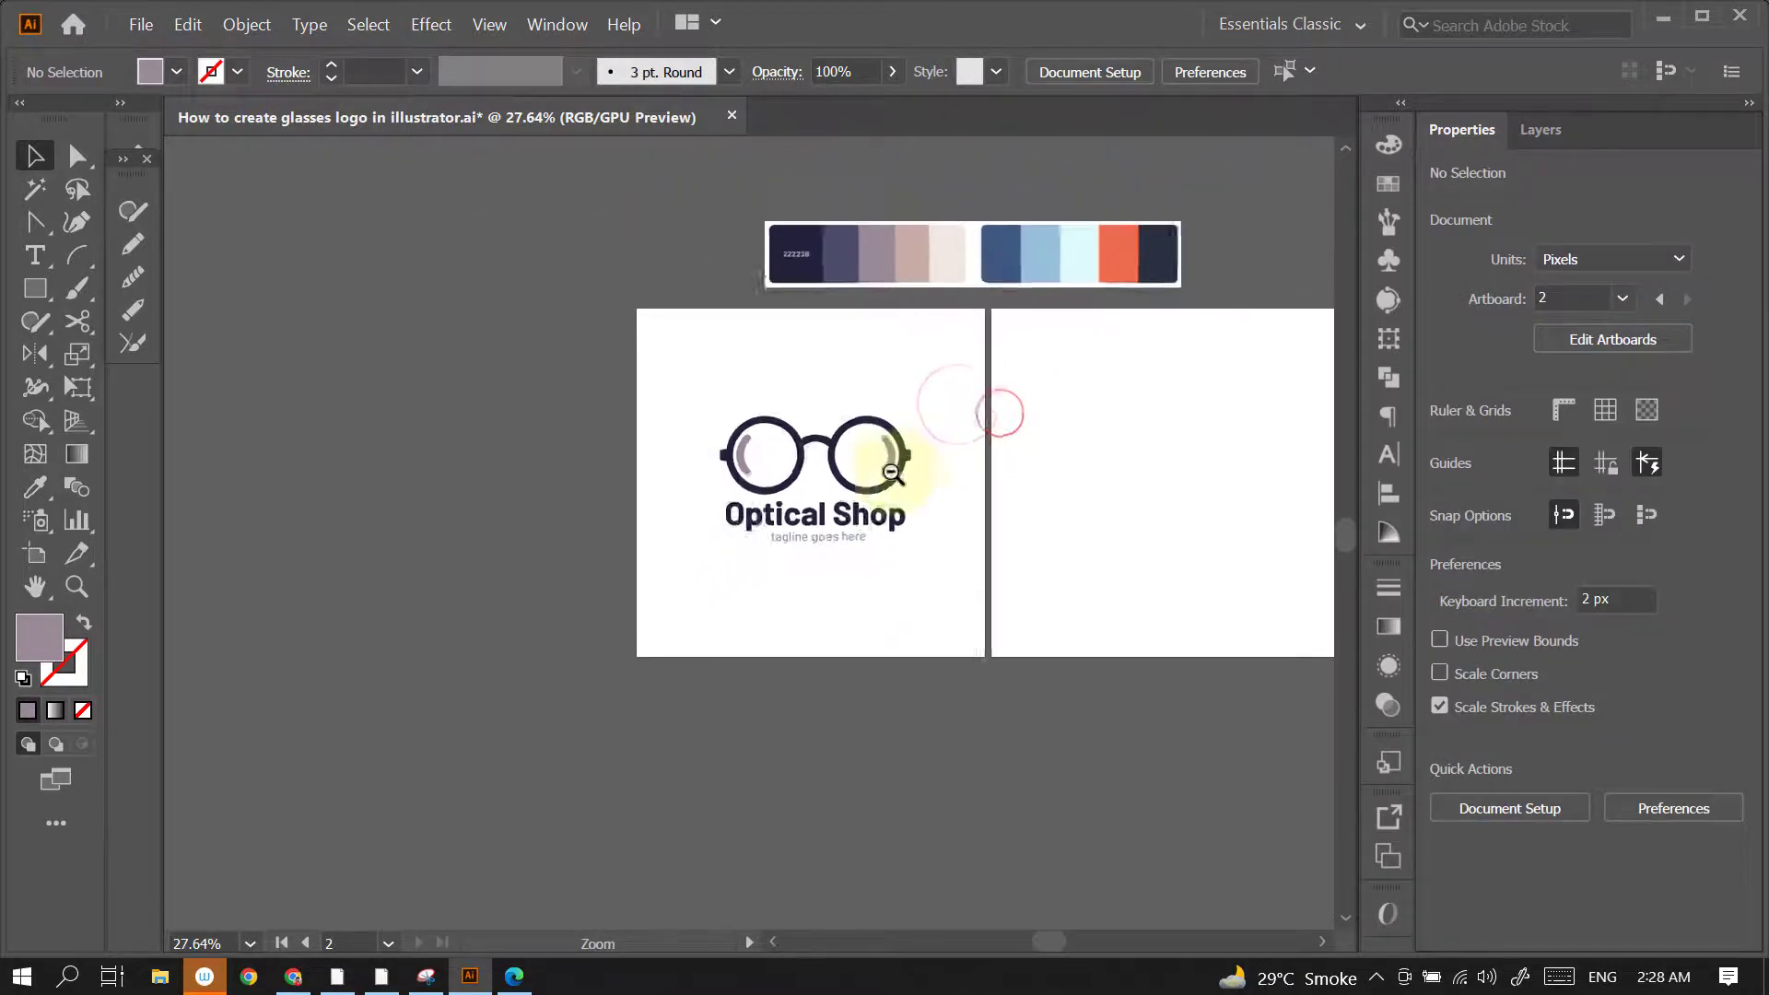
mouse_move(978, 424)
mouse_down()
mouse_move(889, 479)
mouse_move(884, 455)
mouse_up()
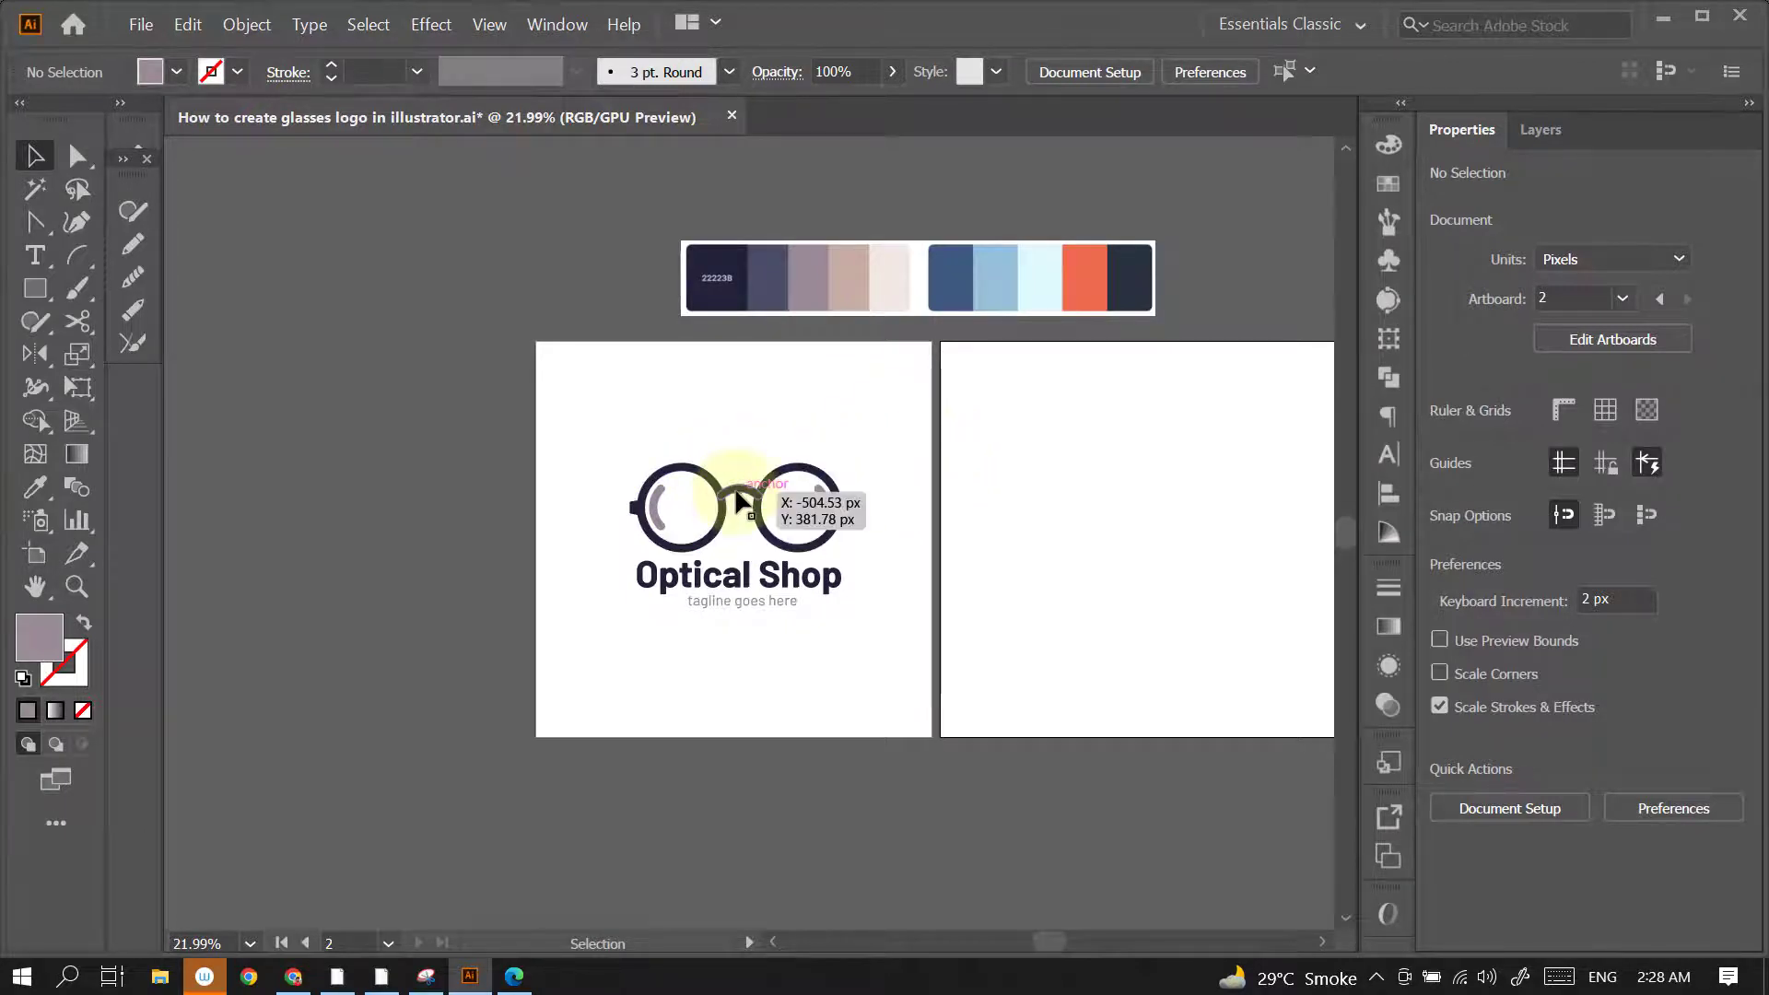
key(ctrl+z)
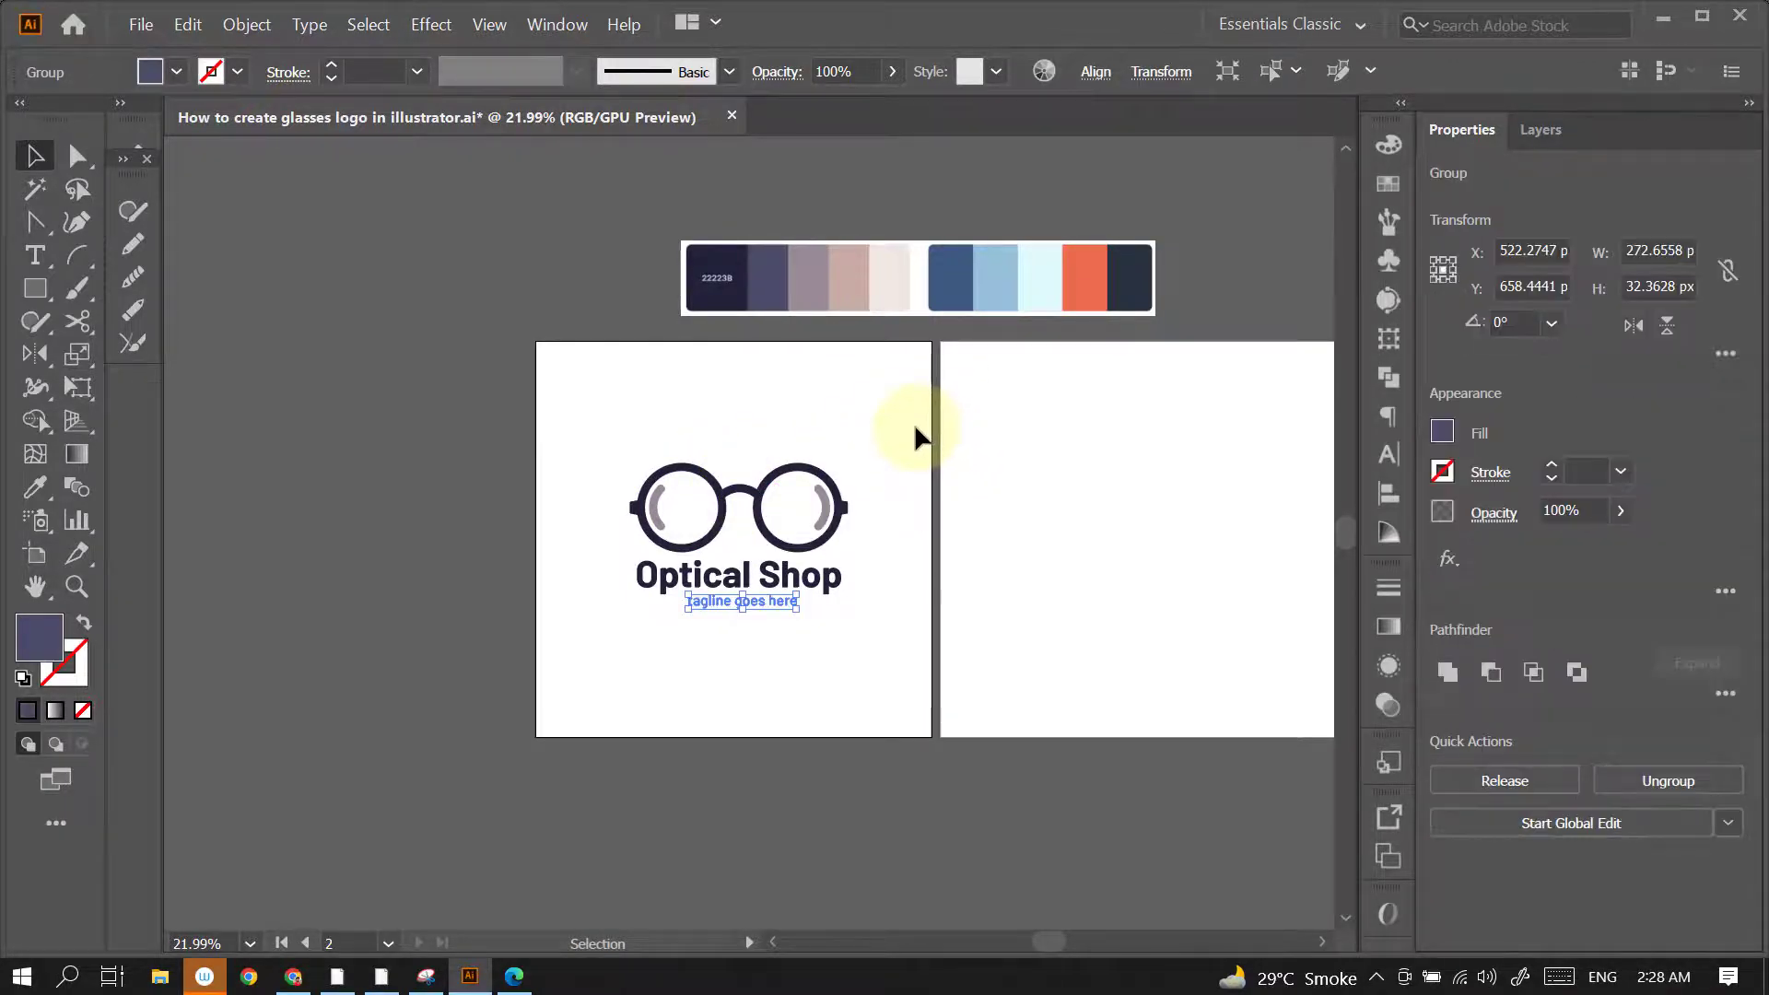
key(ctrl+z)
click(915, 426)
Draw a 1000 × 1000 px rectangle over artboard 1, send it behind the logo, and fill it beige
key(m)
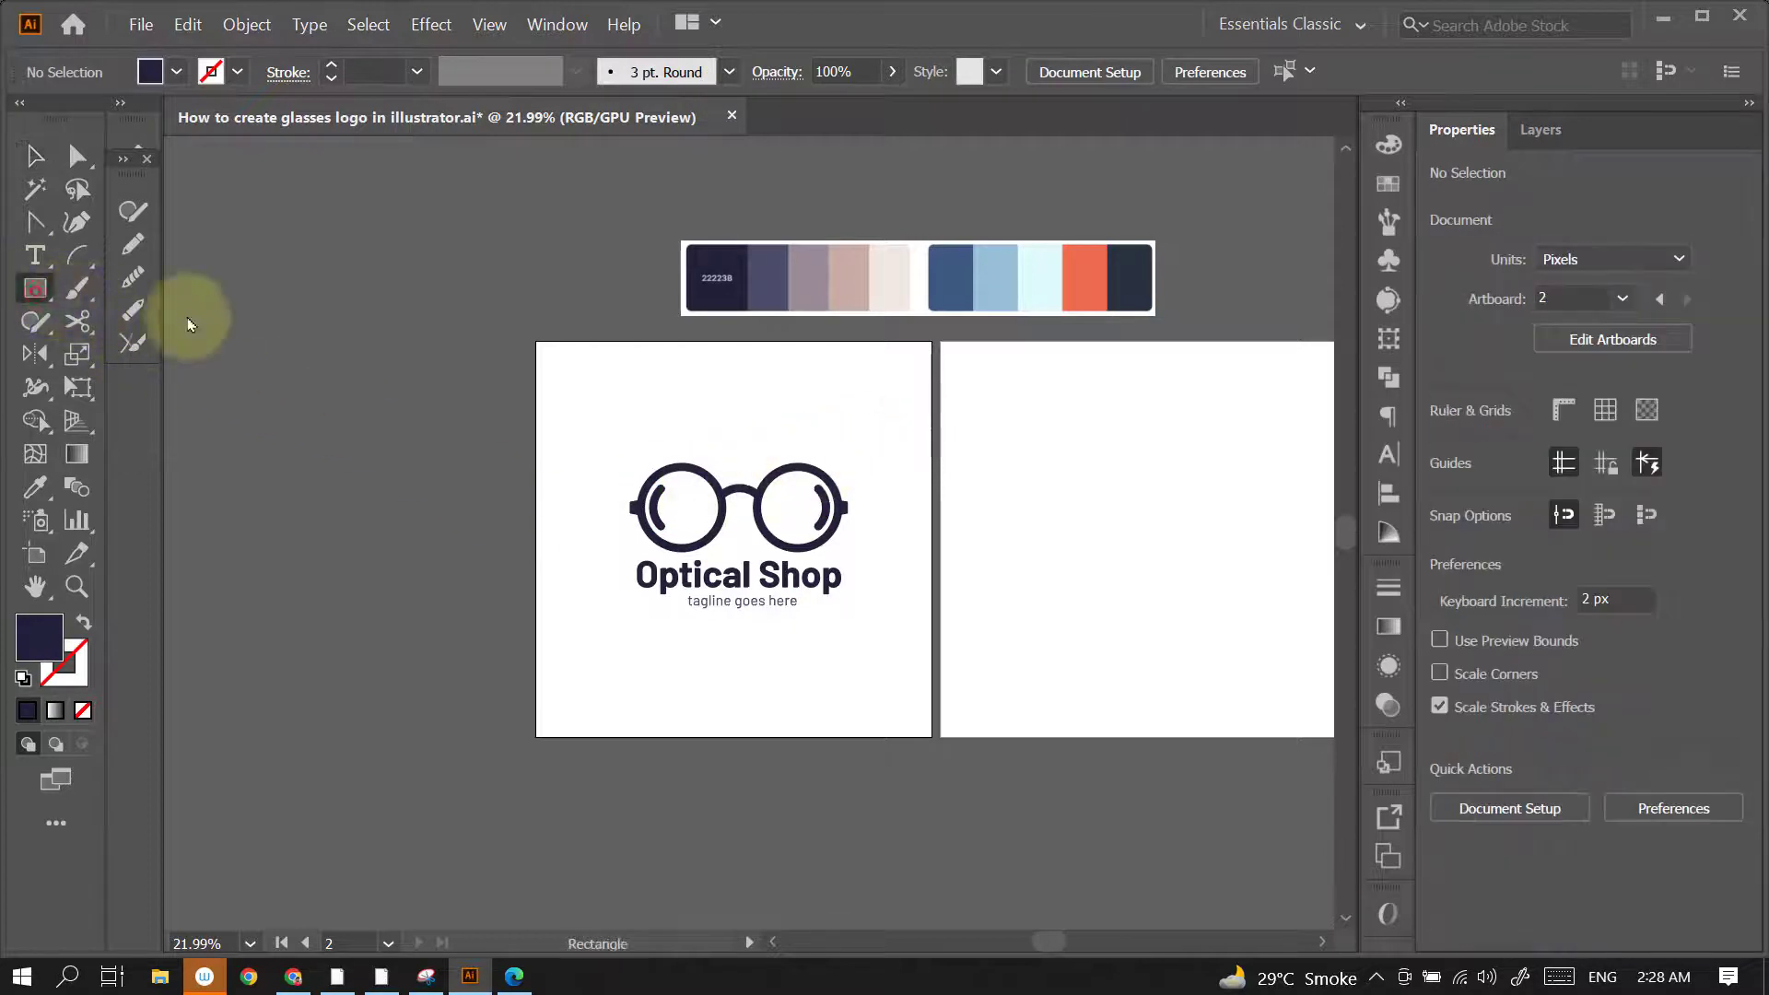
drag(535, 341, 931, 737)
click(35, 157)
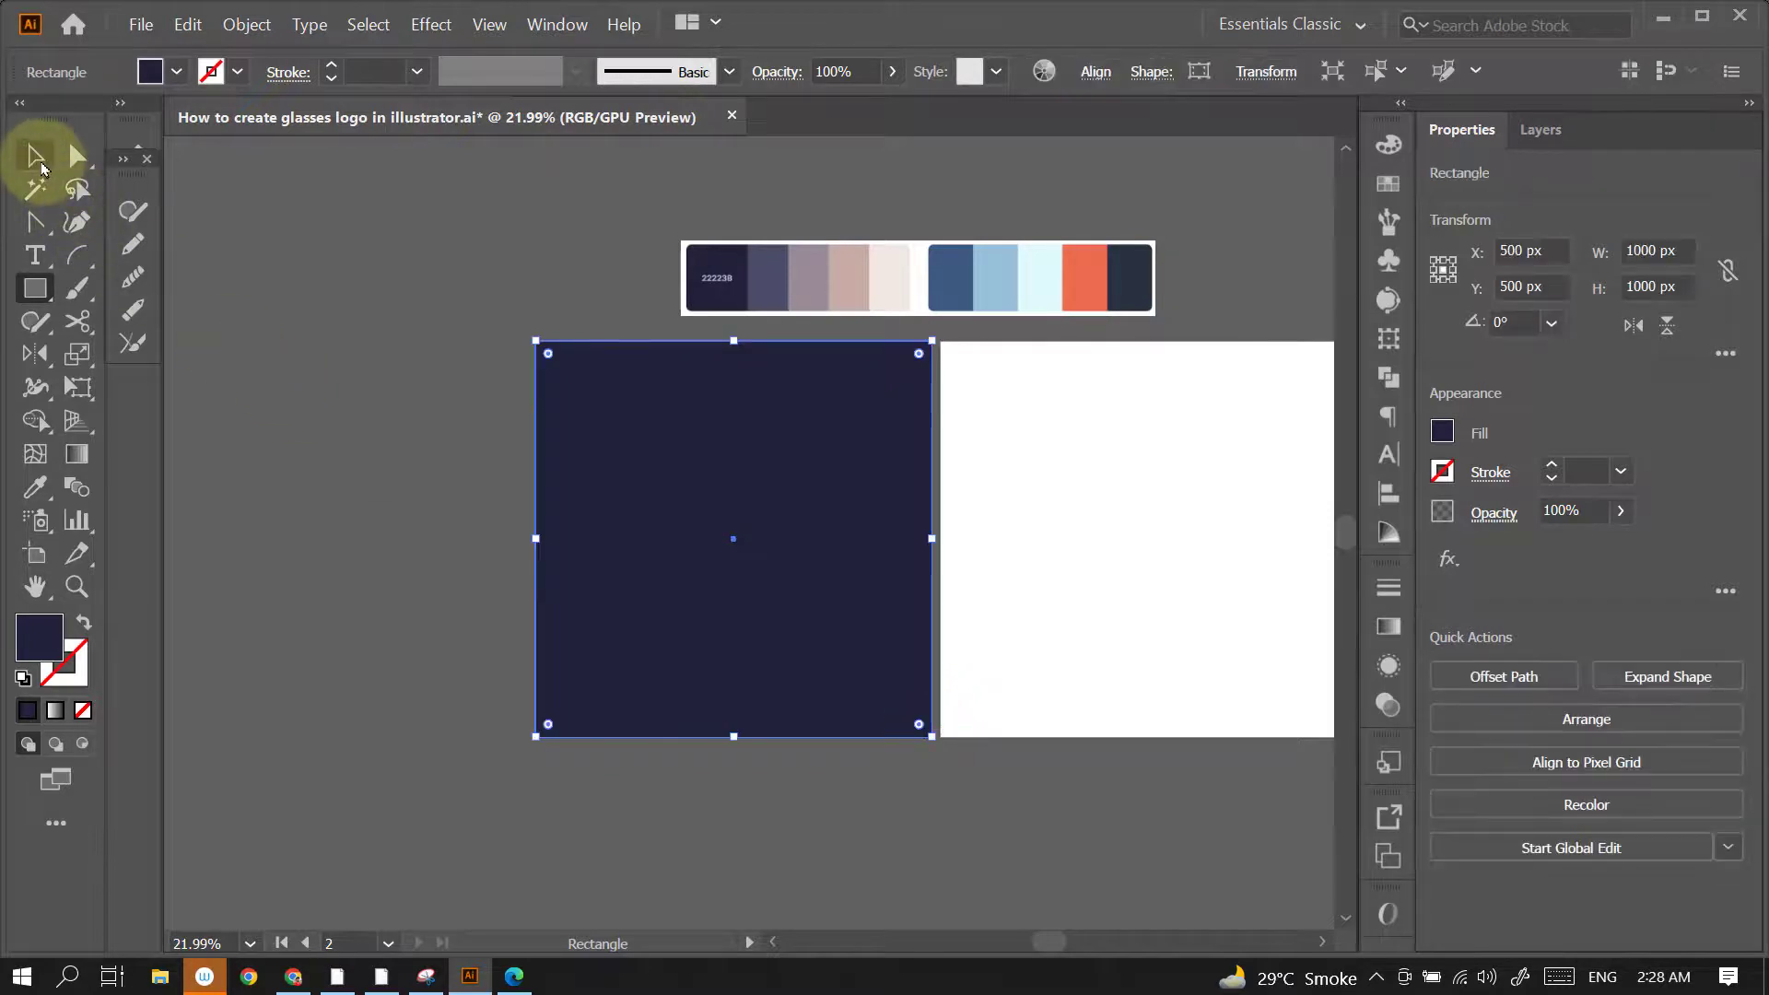
right_click(893, 450)
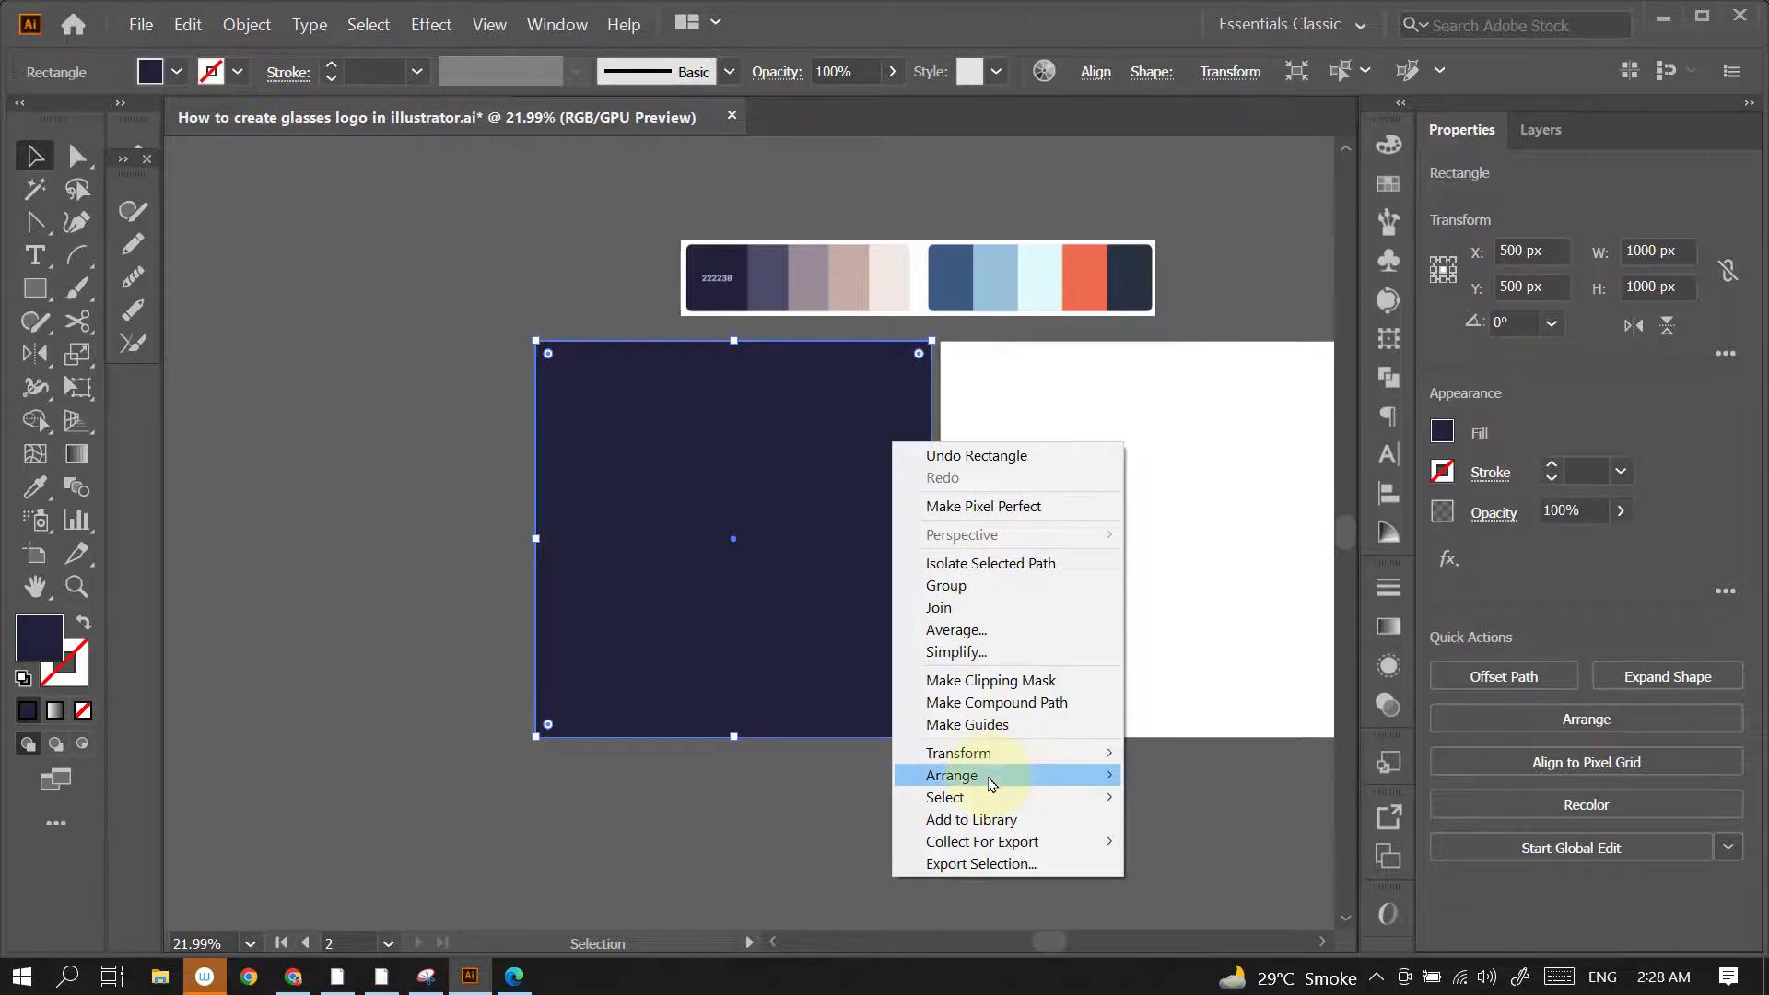
mouse_move(953, 776)
click(1262, 841)
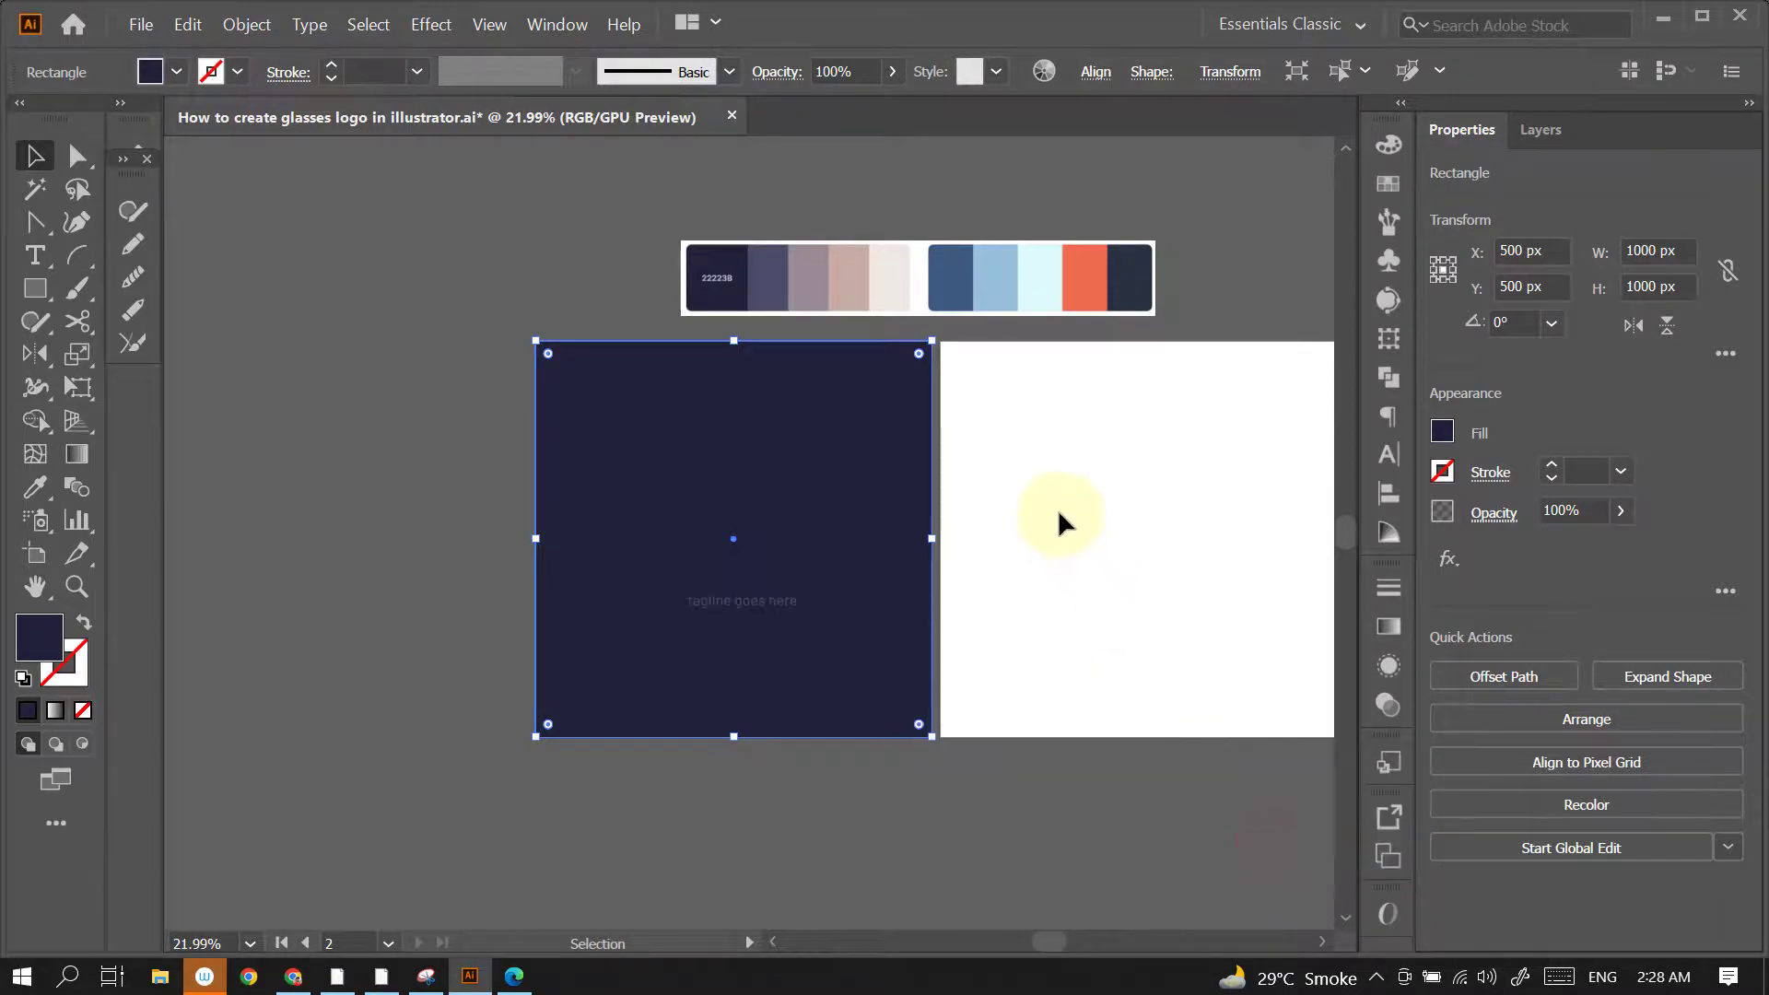
click(35, 488)
click(889, 290)
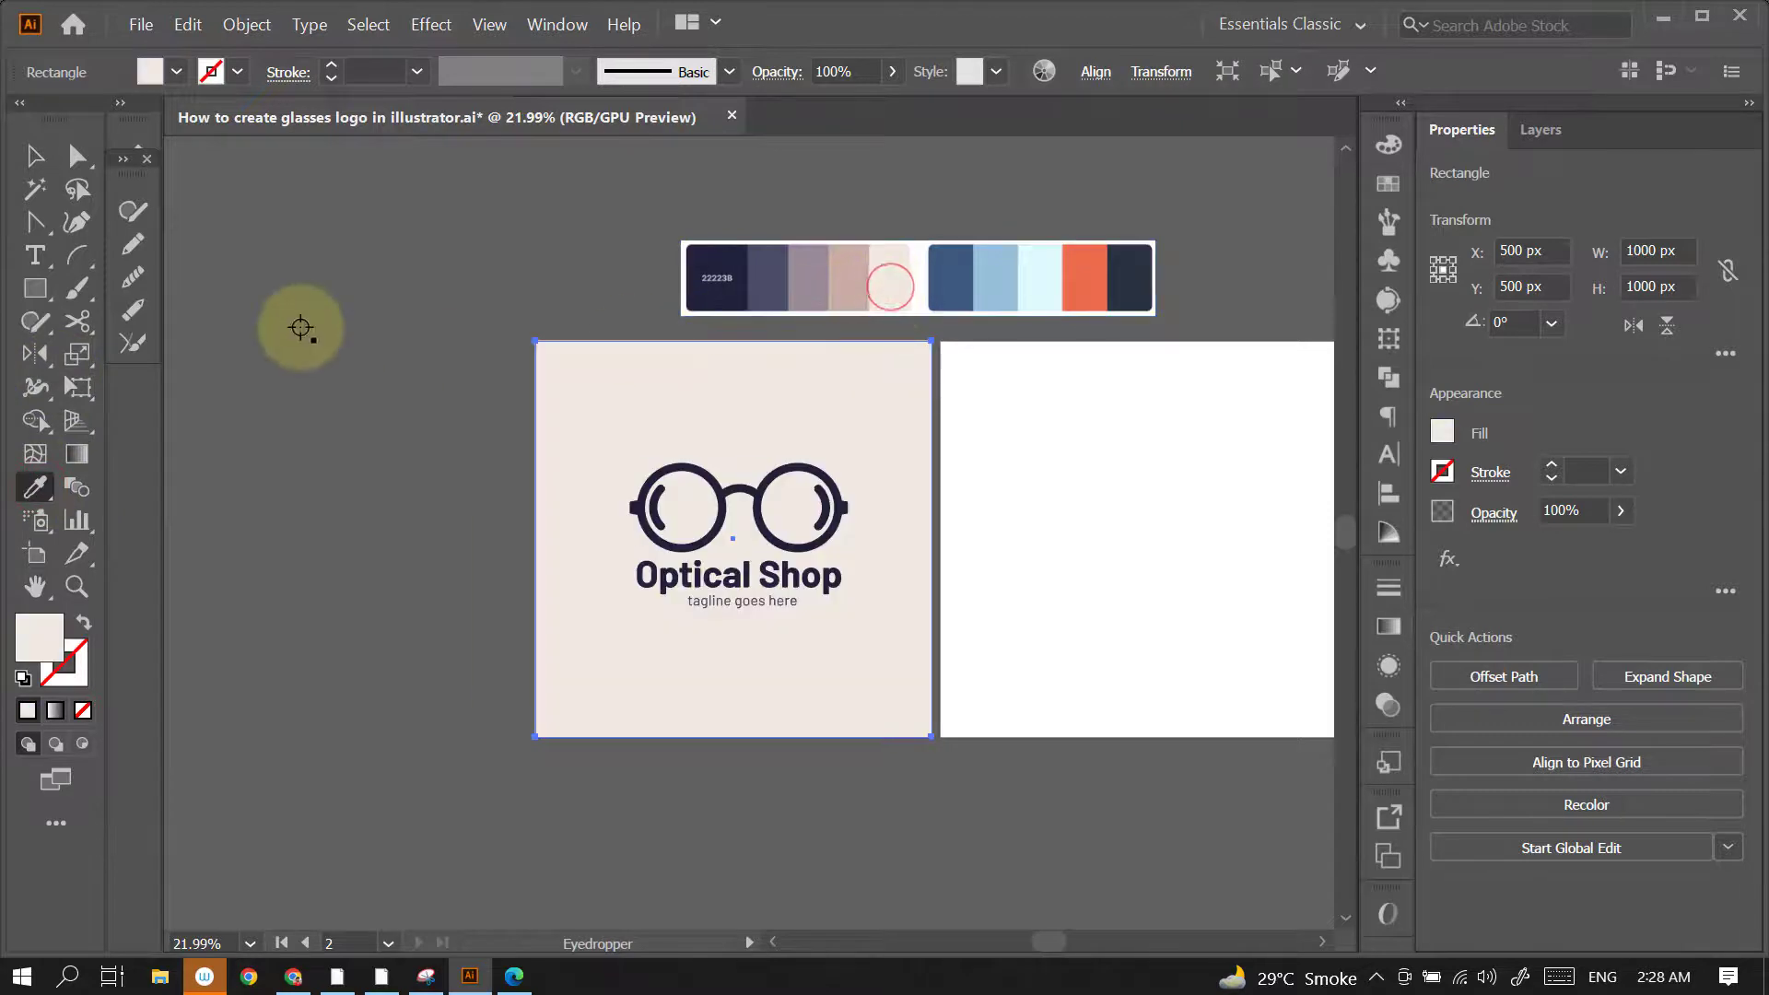
click(35, 156)
Duplicate the logo and its beige background onto artboard 2, then select the copied background rectangle
drag(751, 513, 563, 519)
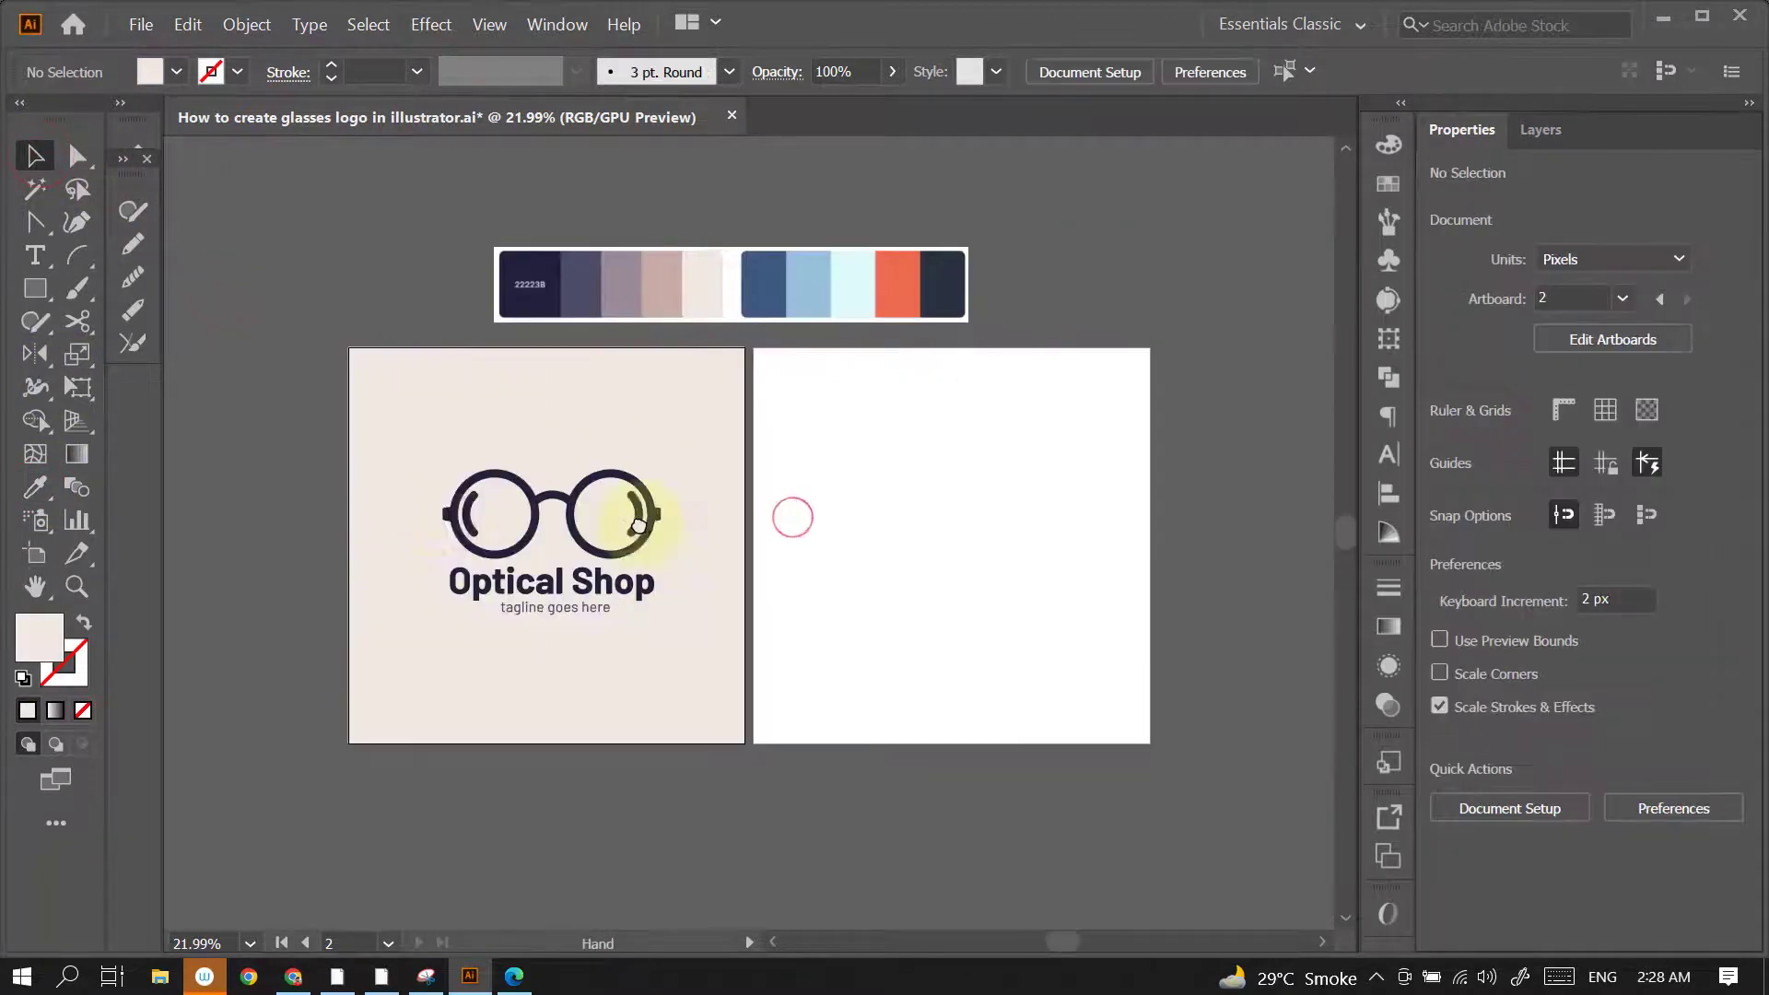
drag(322, 396, 699, 686)
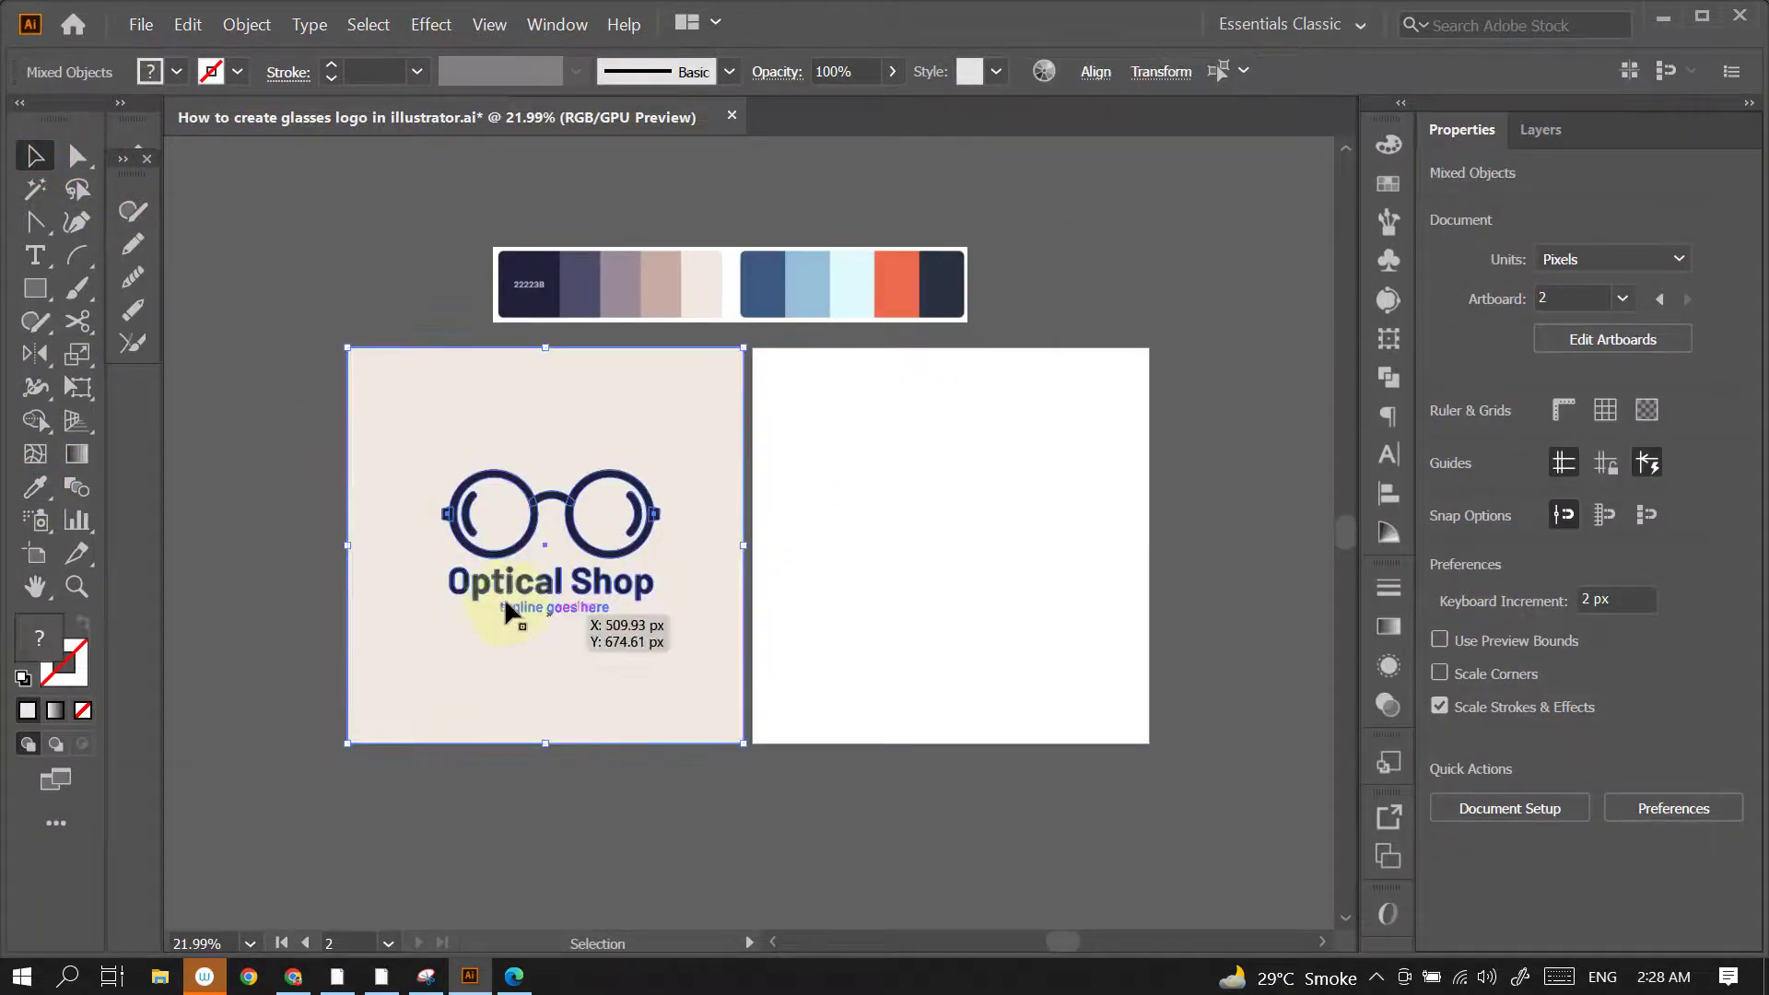
mouse_move(495, 550)
mouse_down()
mouse_move(961, 550)
mouse_move(901, 553)
mouse_up()
click(1120, 314)
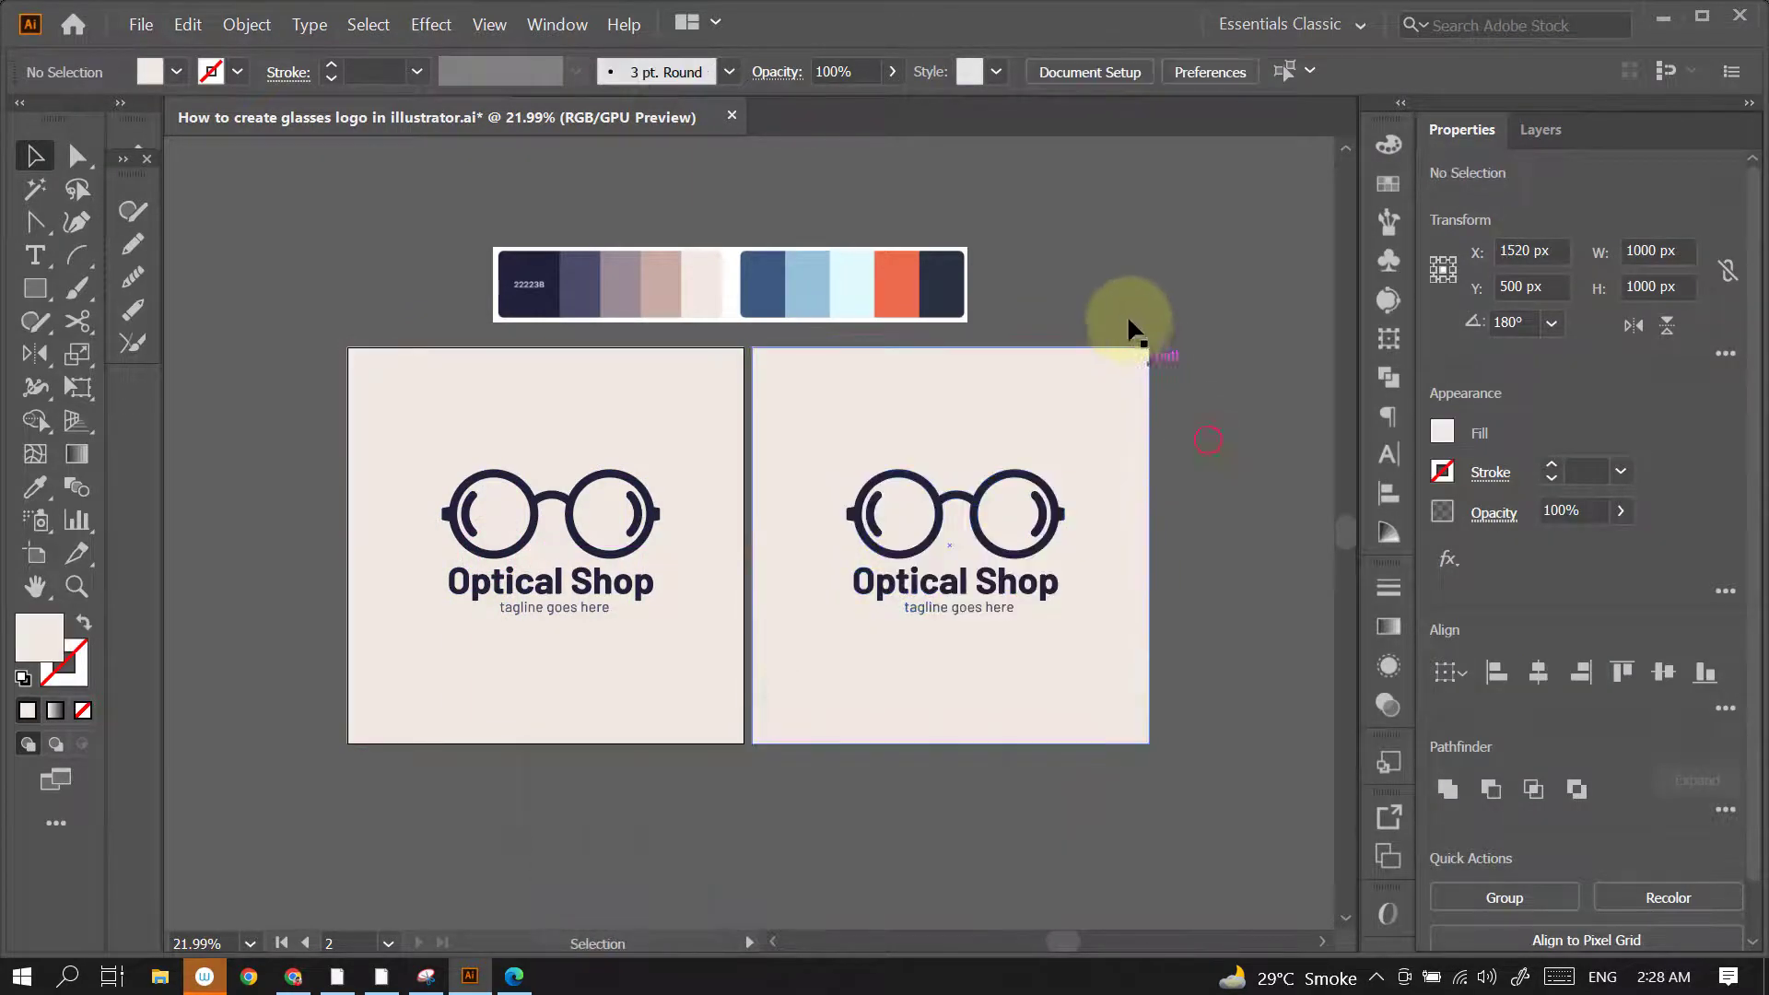
click(1152, 433)
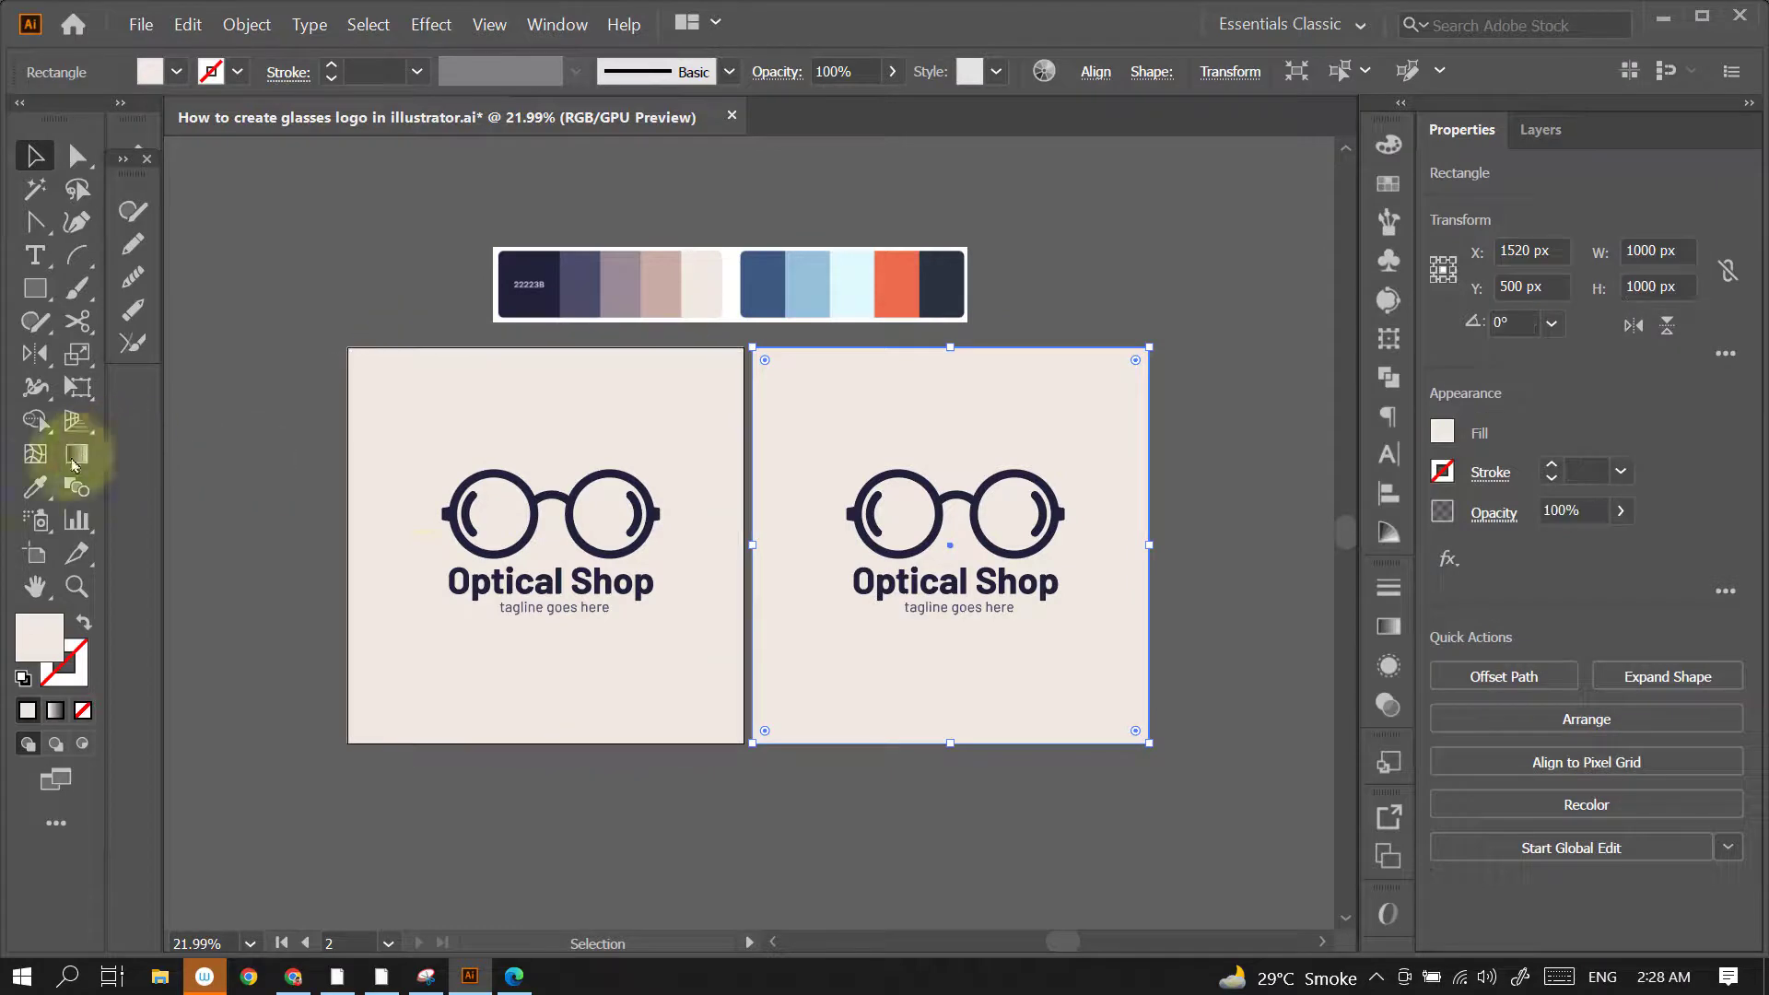
click(35, 487)
Fill the second artboard's background with the pale cyan swatch
click(853, 286)
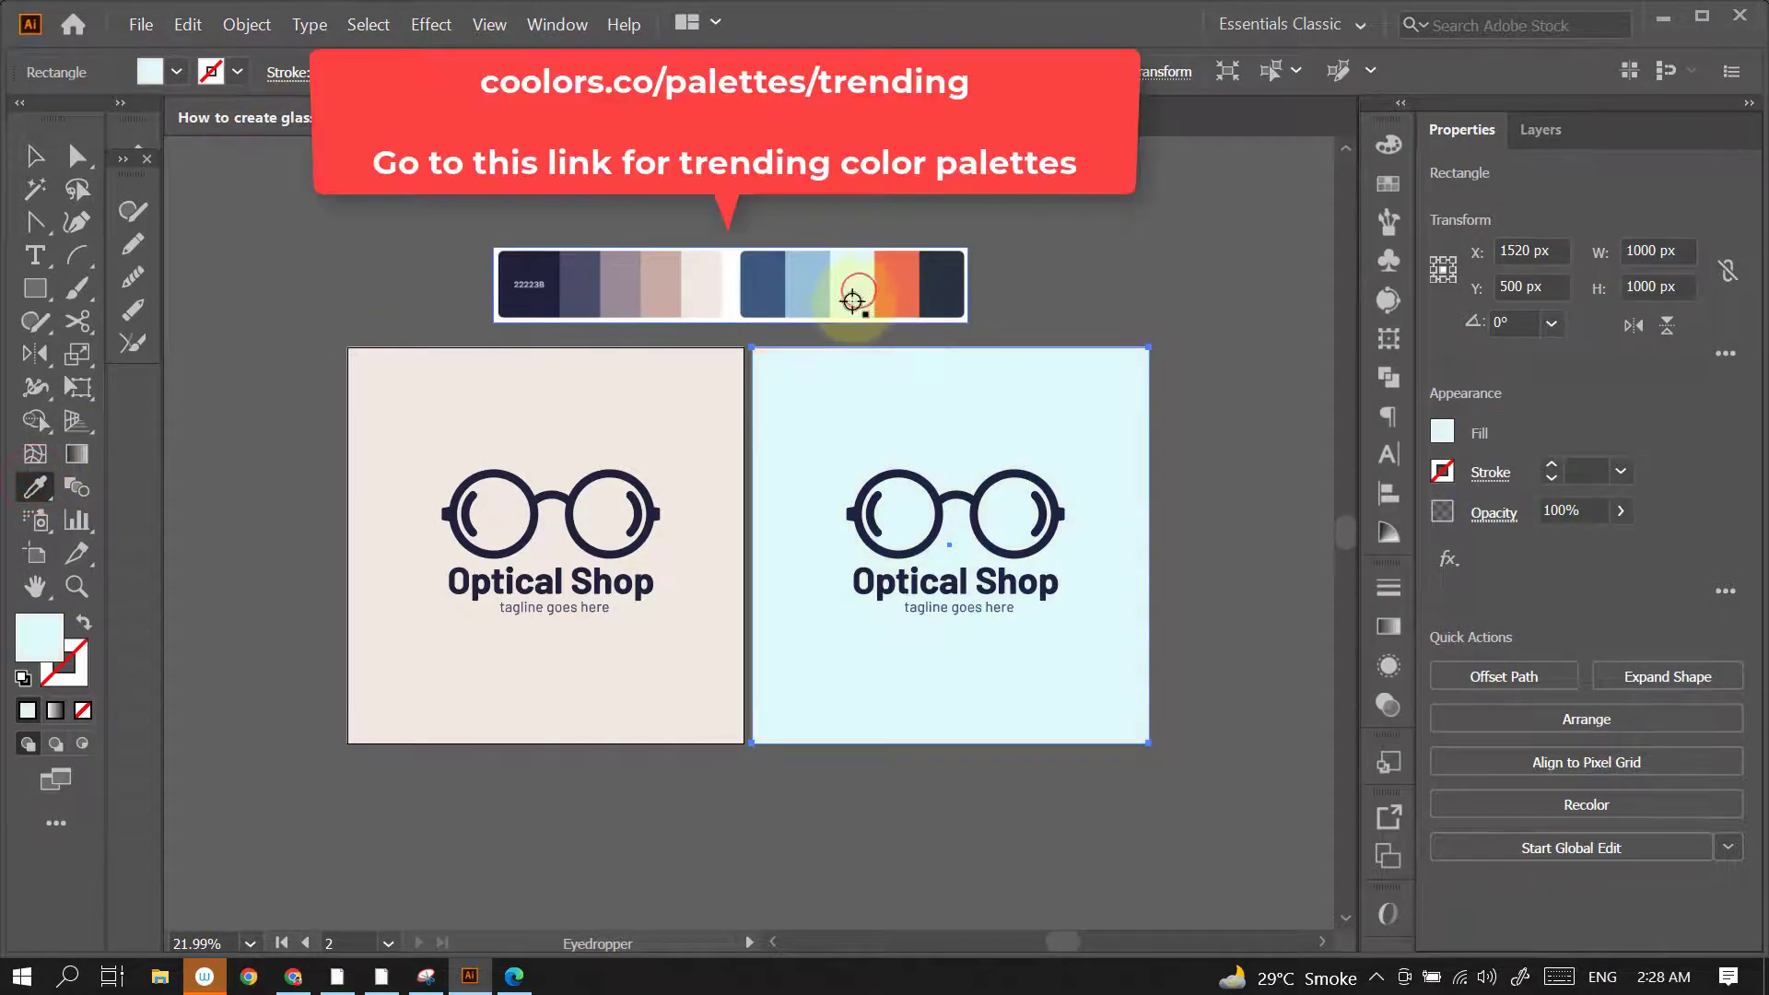
click(34, 155)
click(1206, 361)
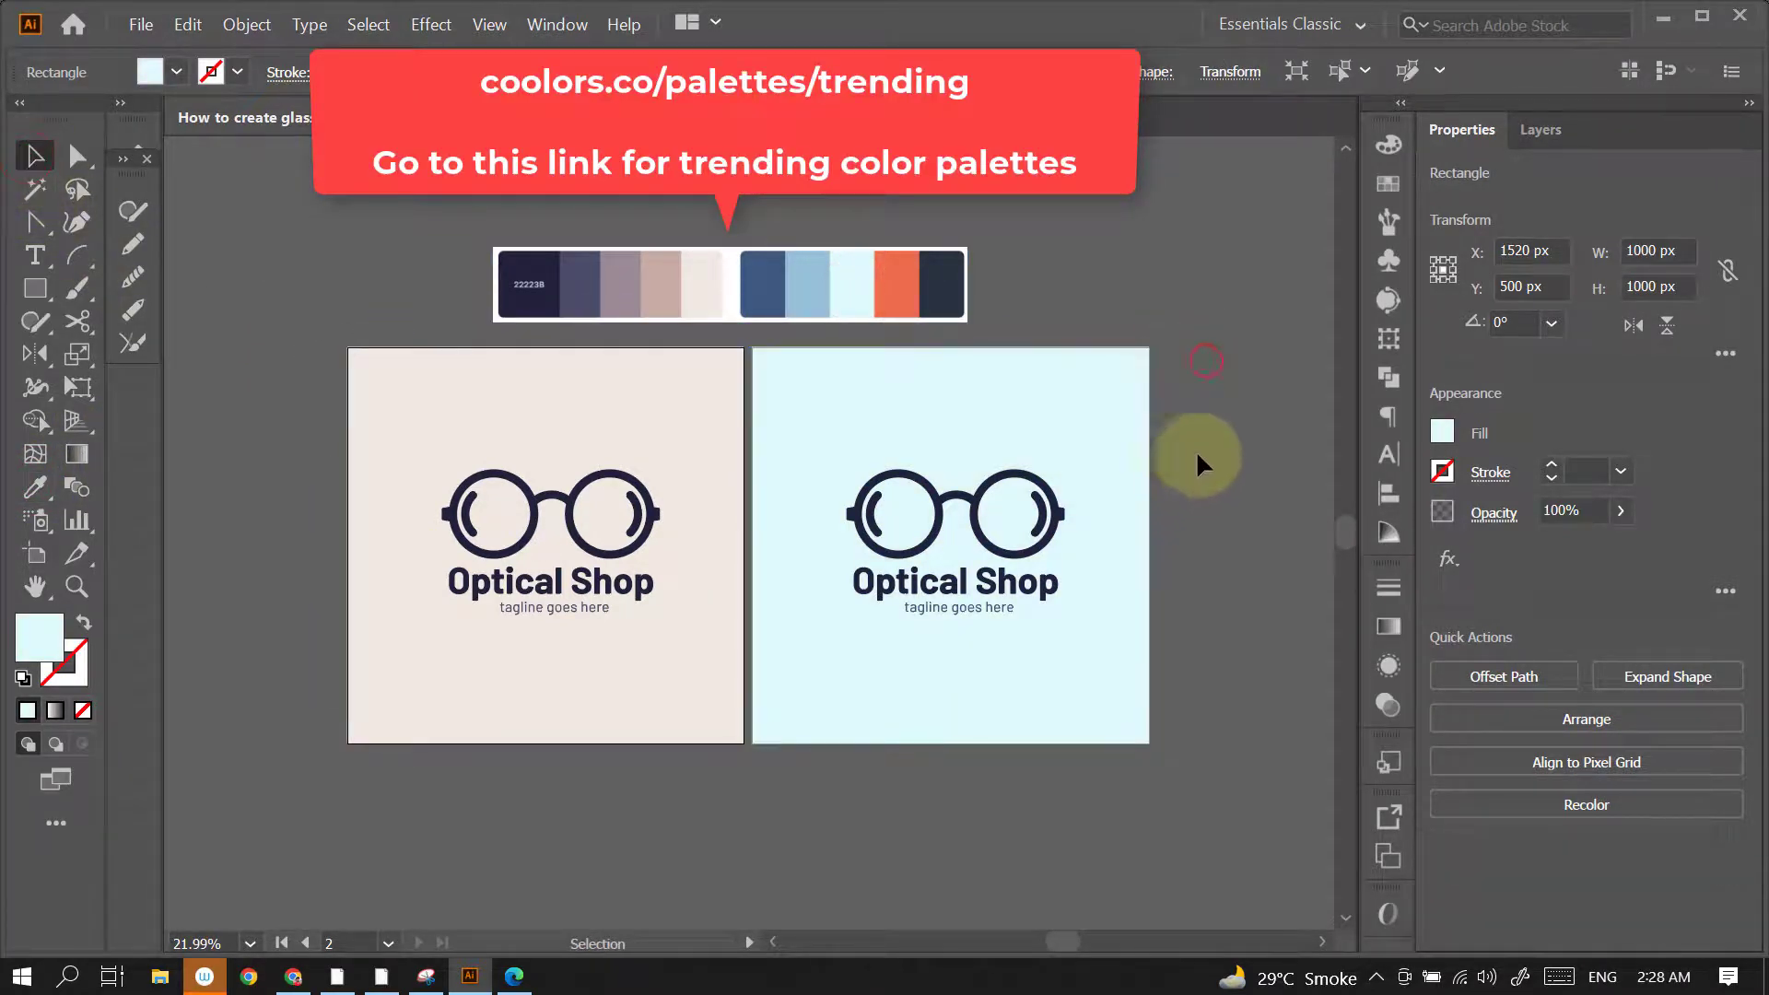
Try a blue fill on the logo copy, then revert it to dark navy
click(857, 661)
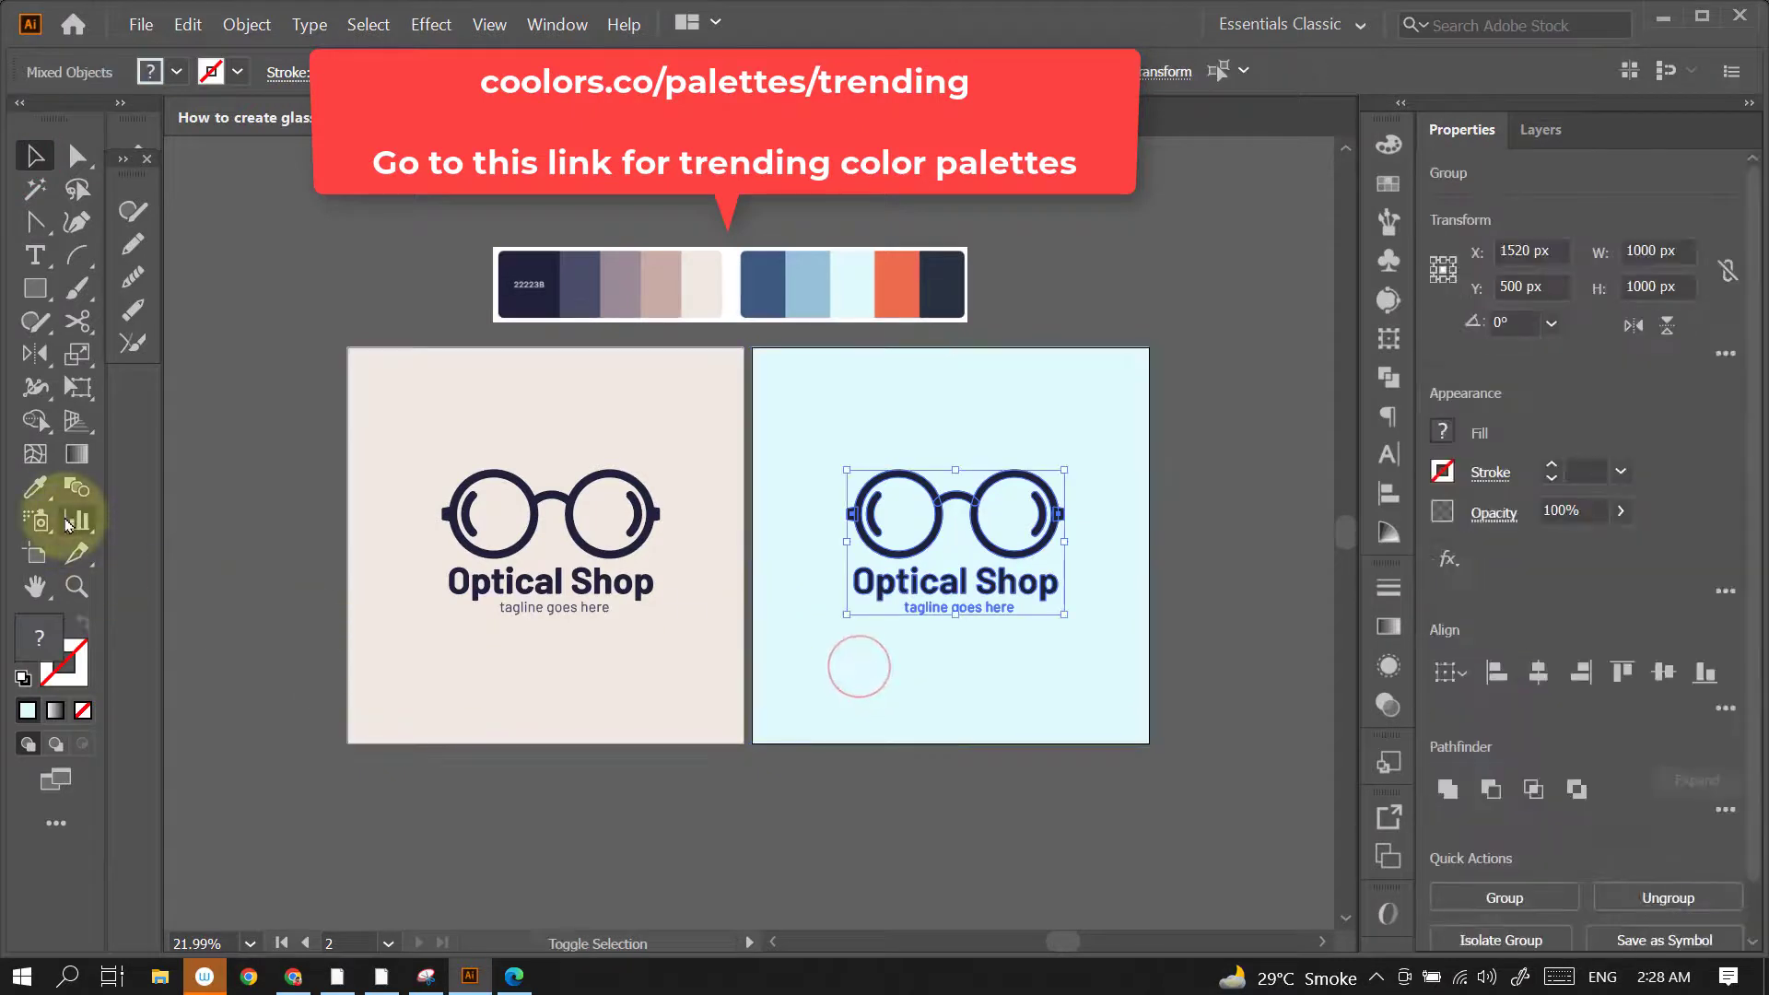
click(34, 489)
click(771, 299)
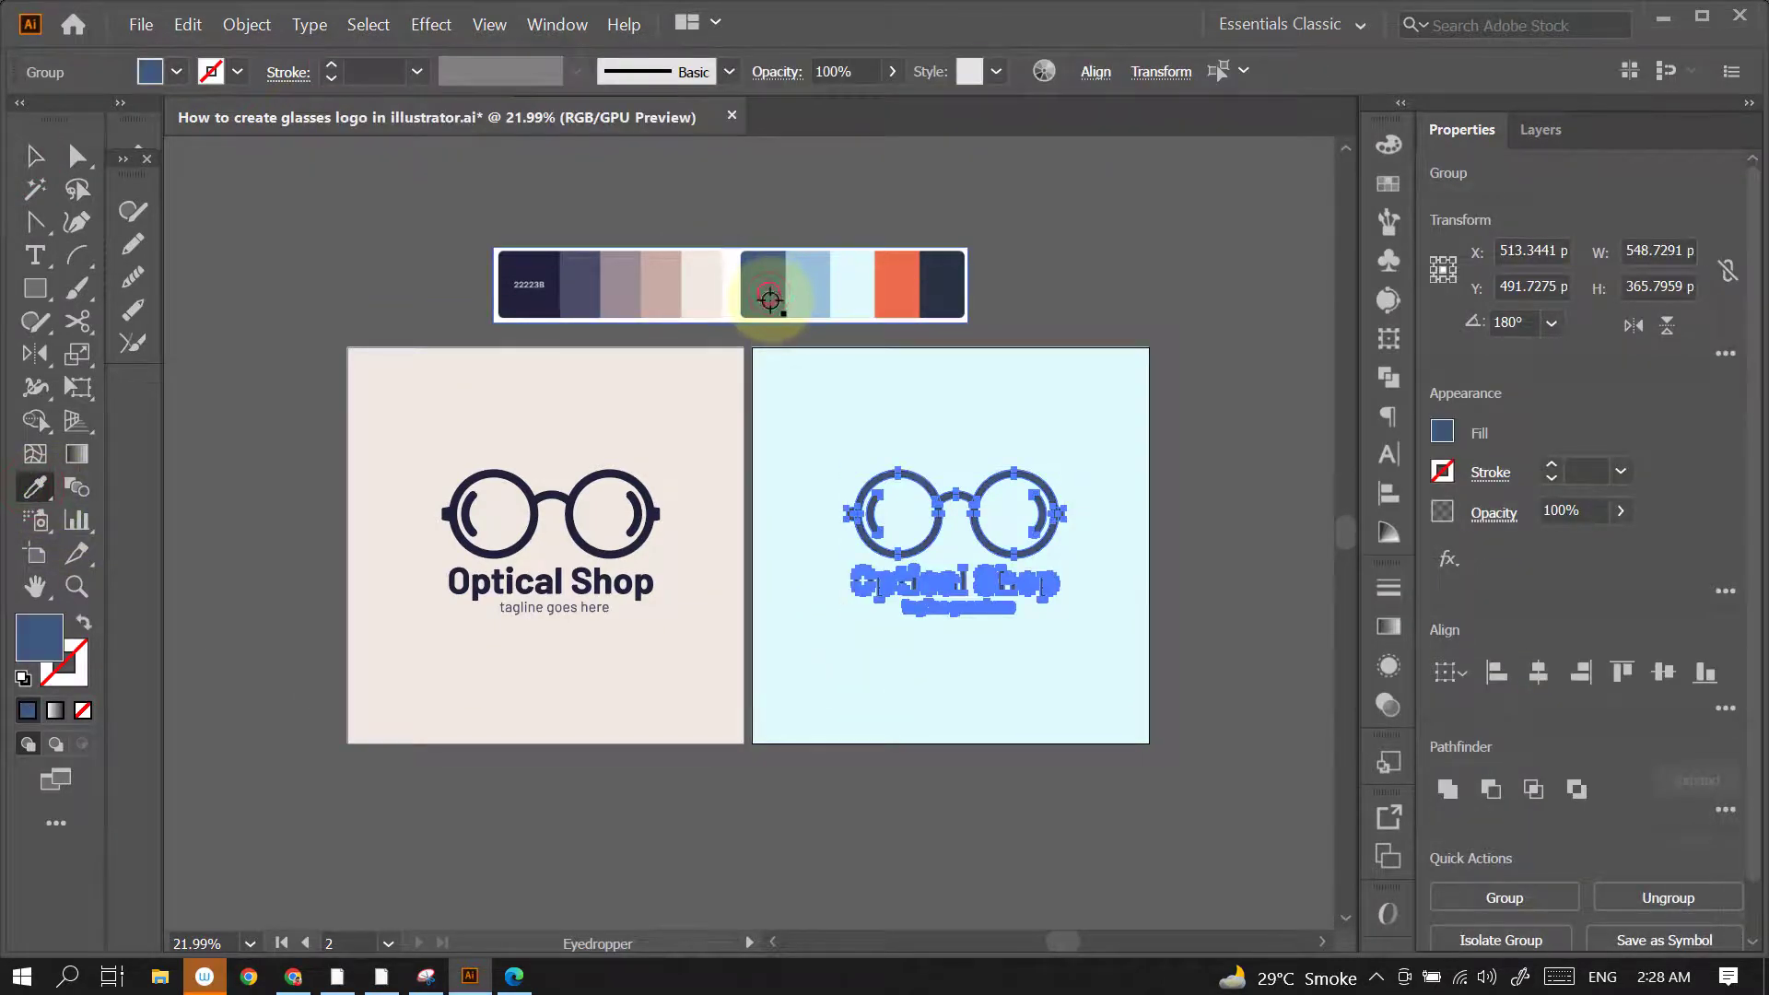
click(938, 281)
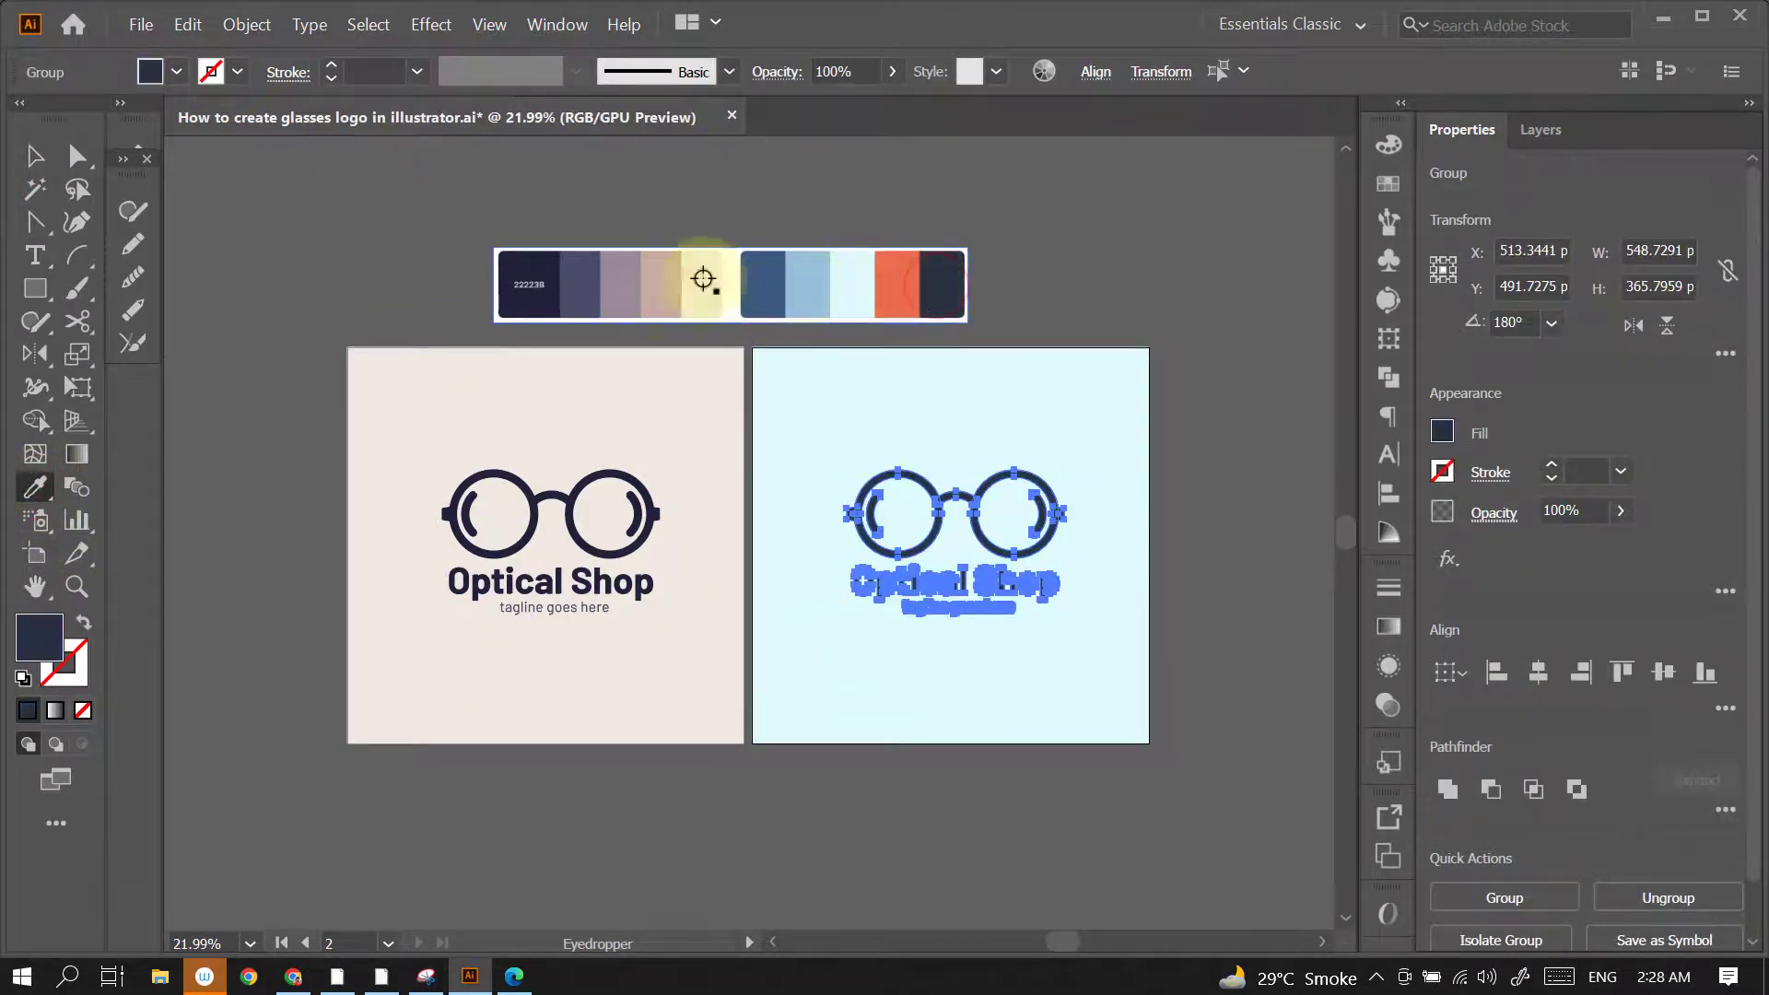
click(35, 156)
click(1110, 318)
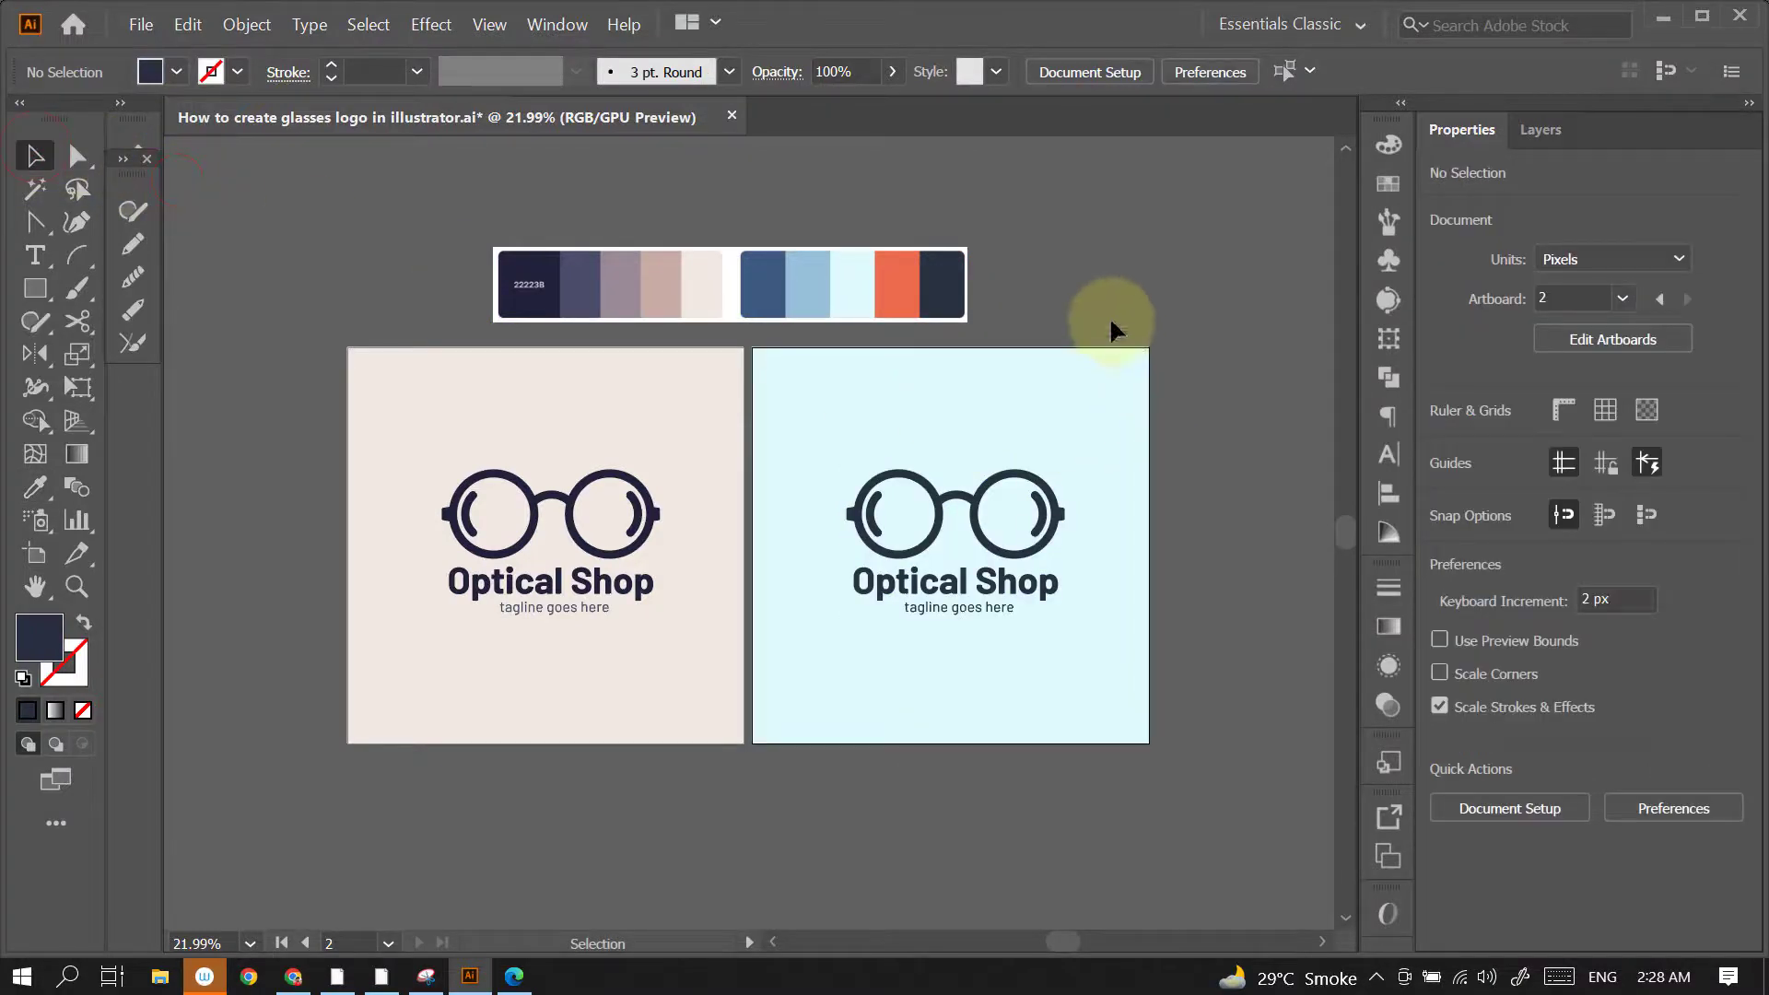
Try light blue, pale cyan and orange swatches on the second background, returning to pale cyan
click(1144, 368)
click(34, 490)
click(809, 286)
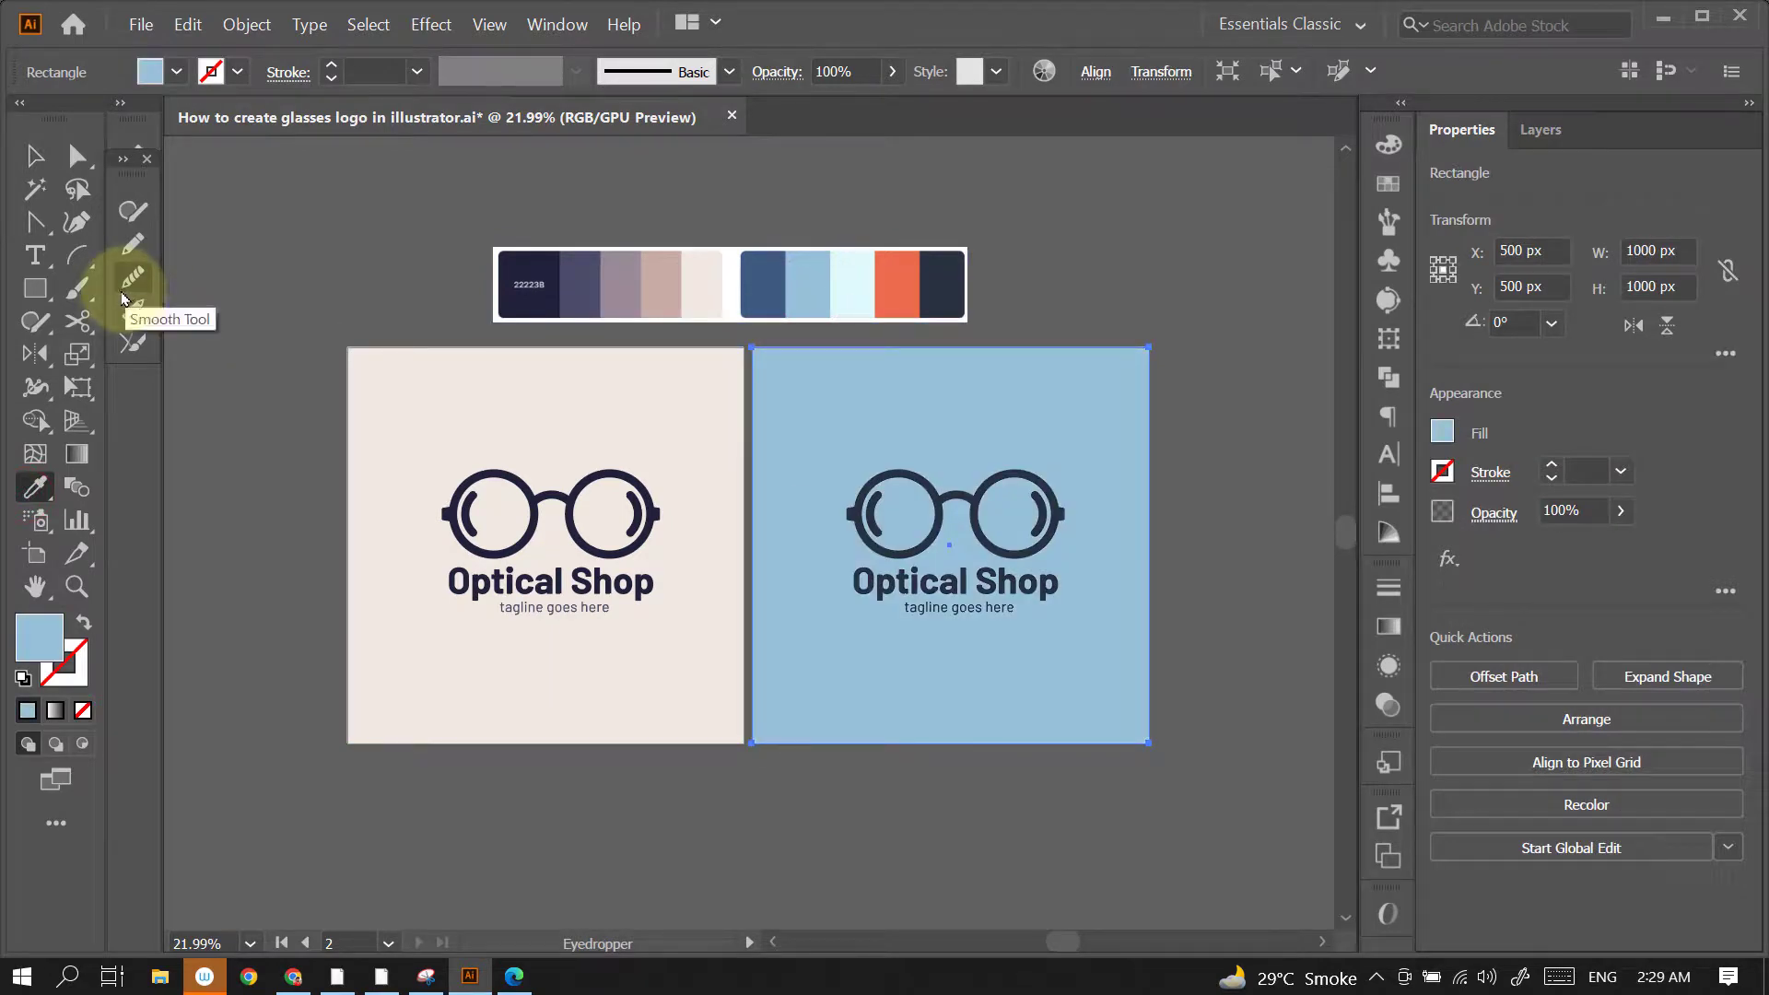
click(855, 286)
click(908, 297)
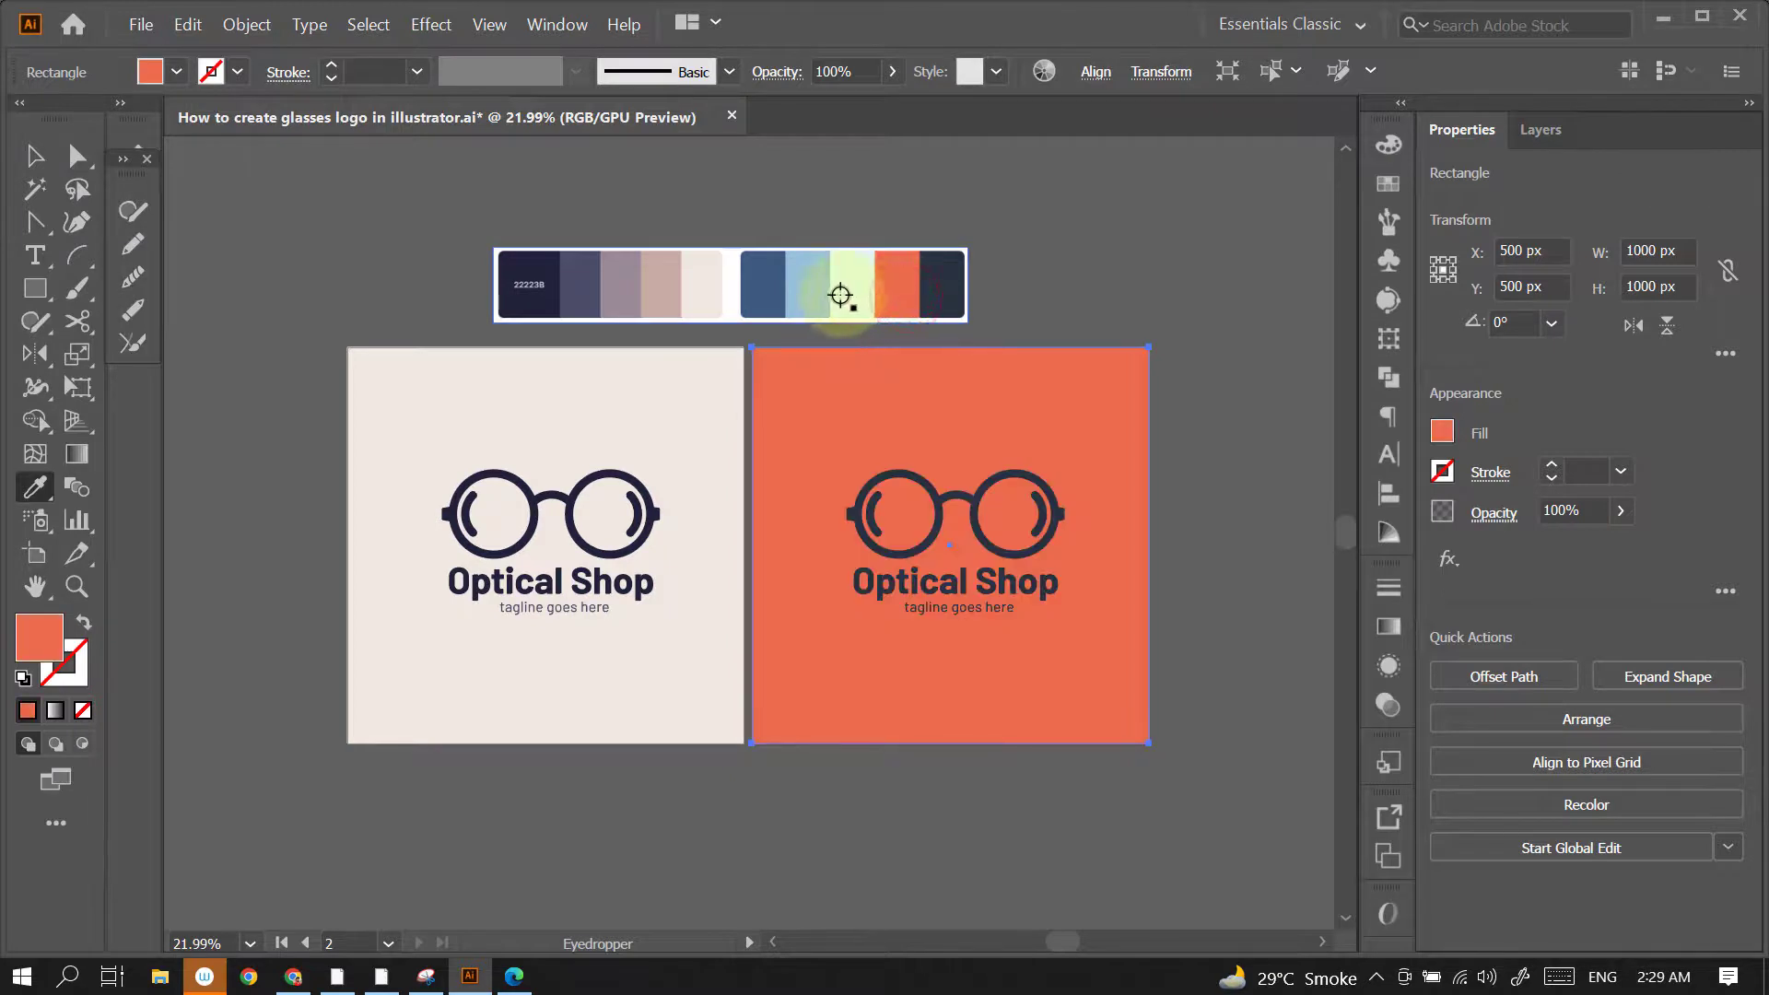
click(763, 285)
click(810, 288)
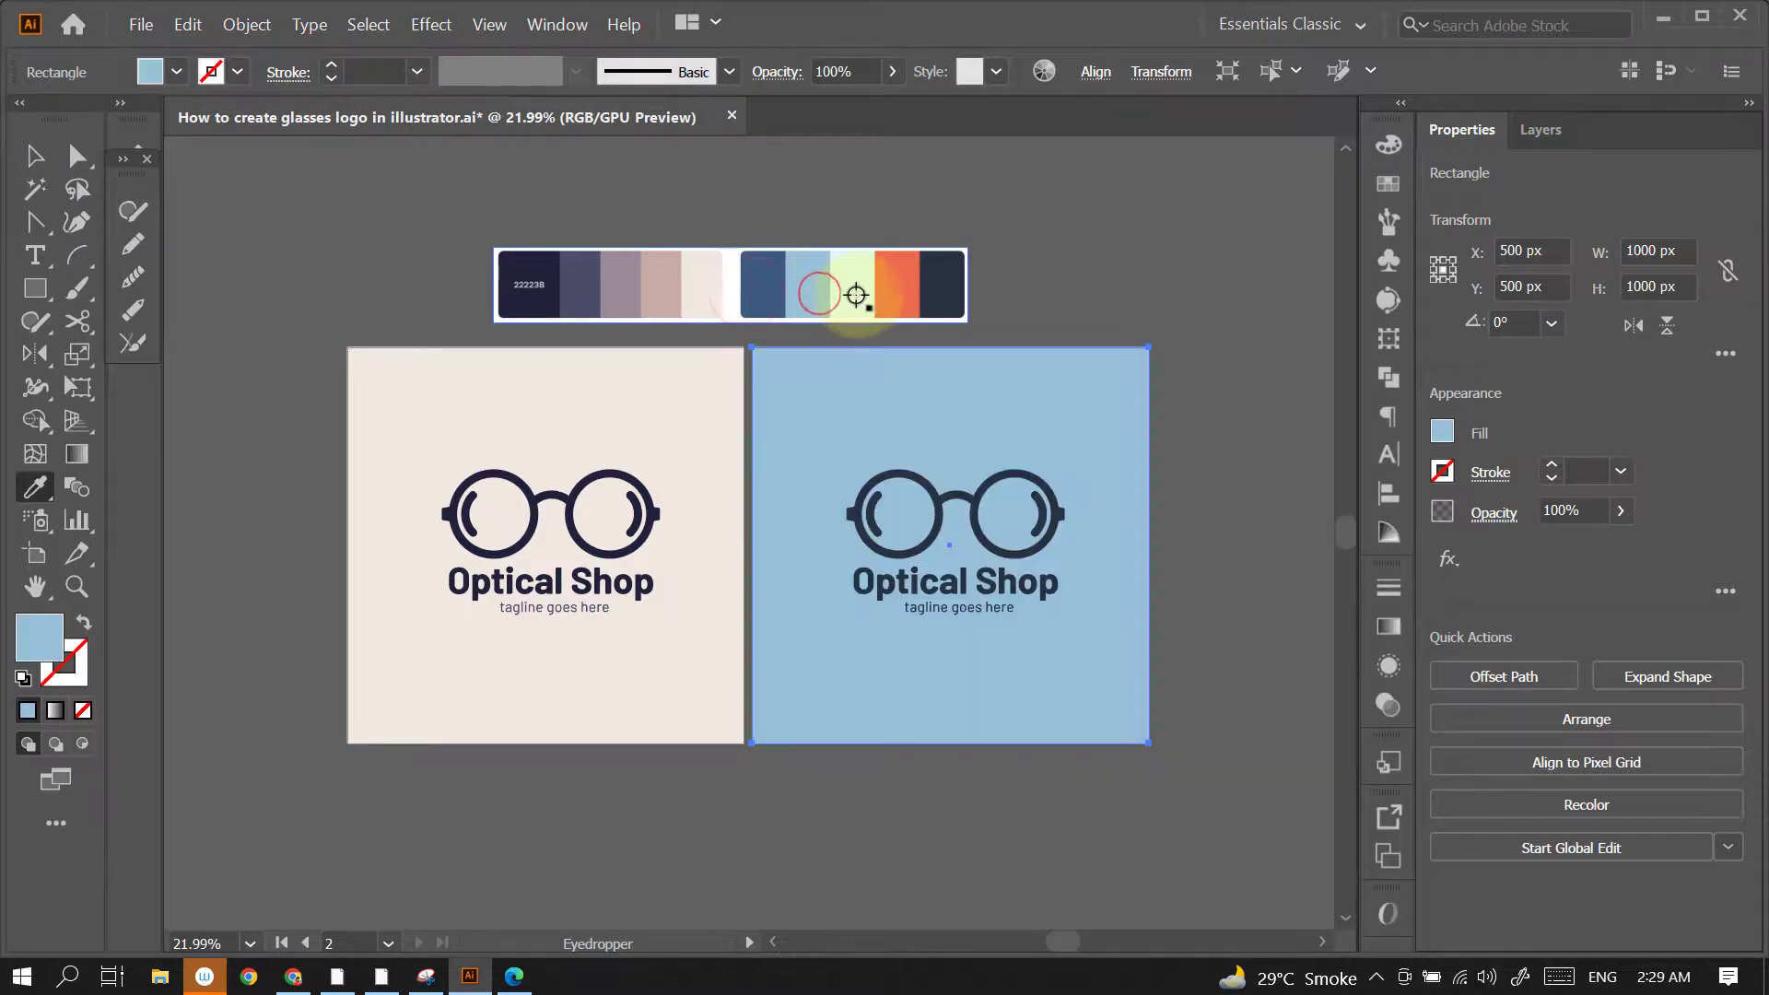
click(35, 156)
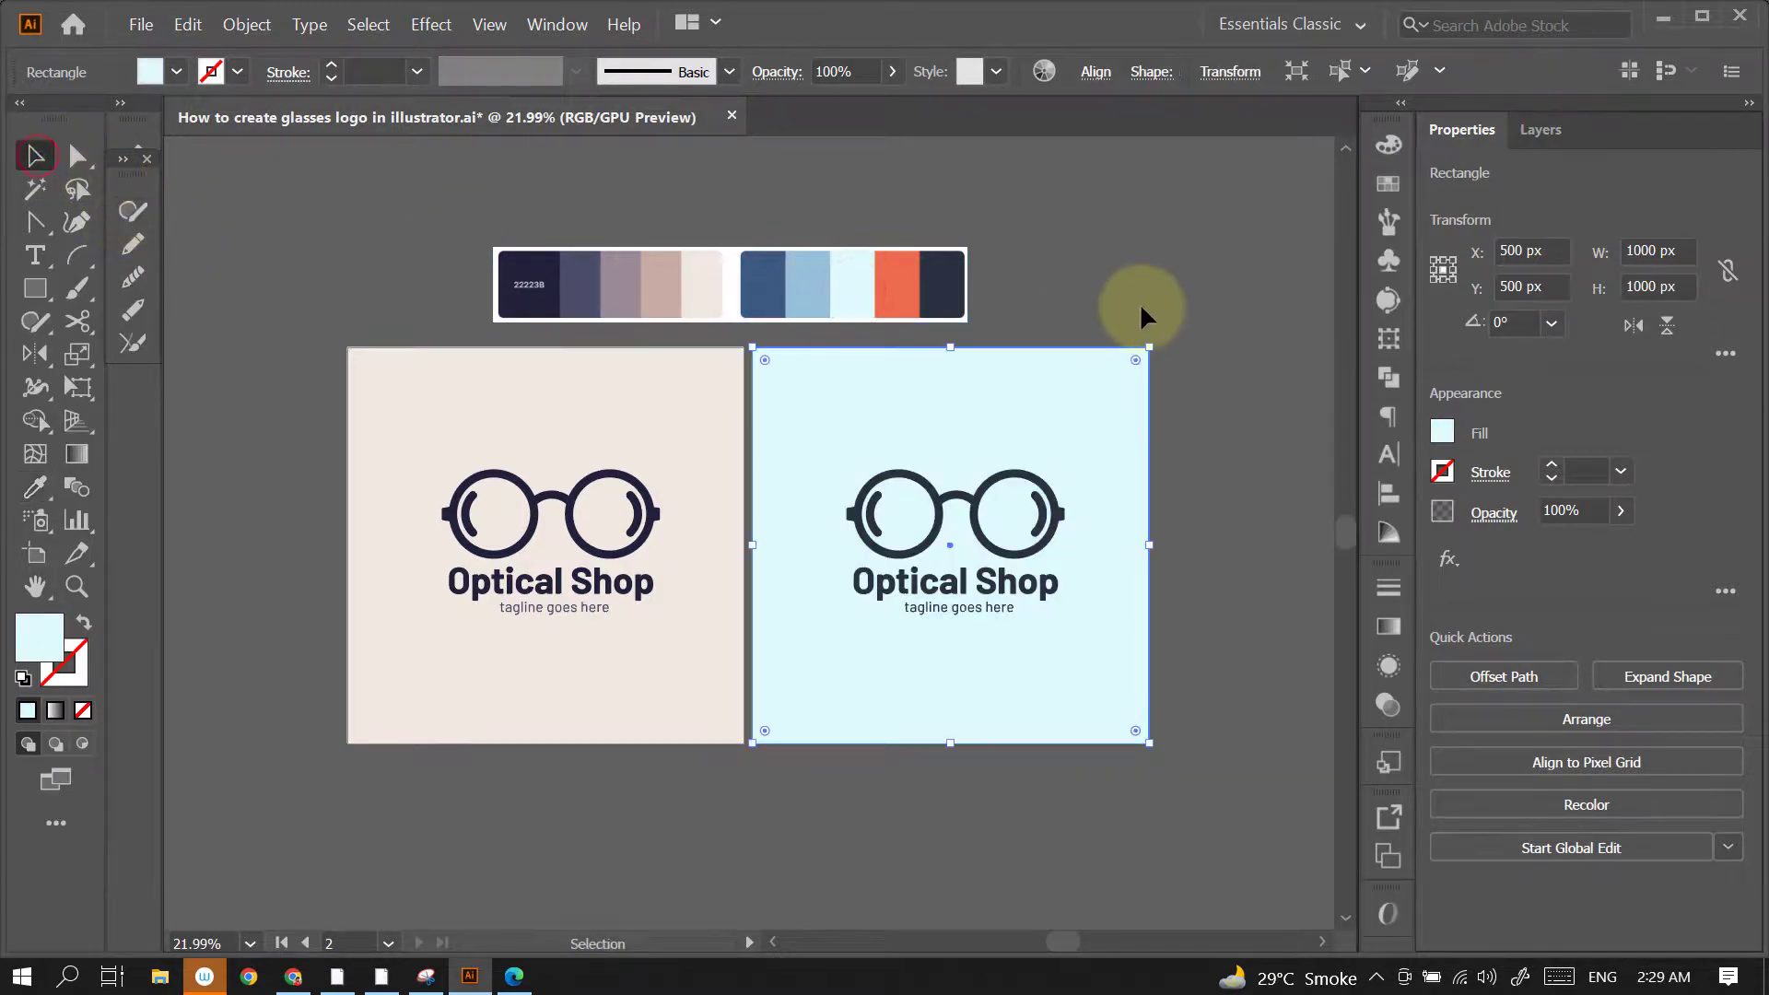
click(1143, 308)
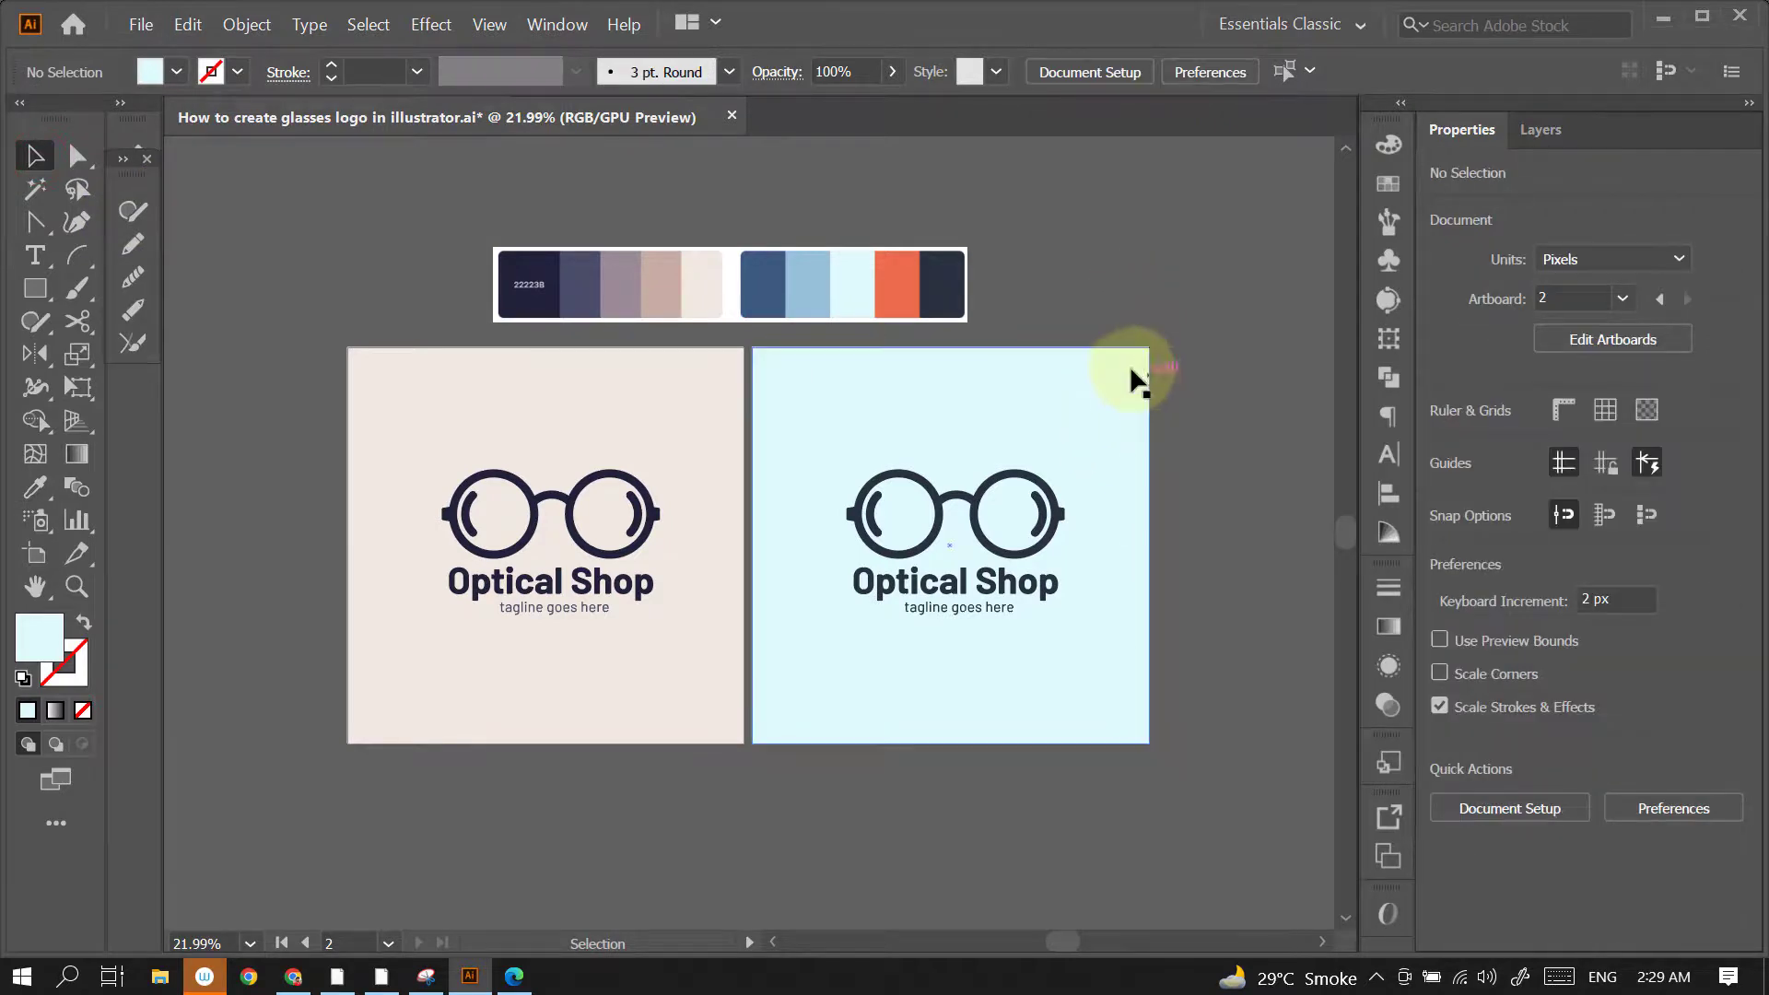
click(1132, 373)
click(35, 487)
Fill the second background dark navy and recolour its logo copy pale cyan
click(942, 297)
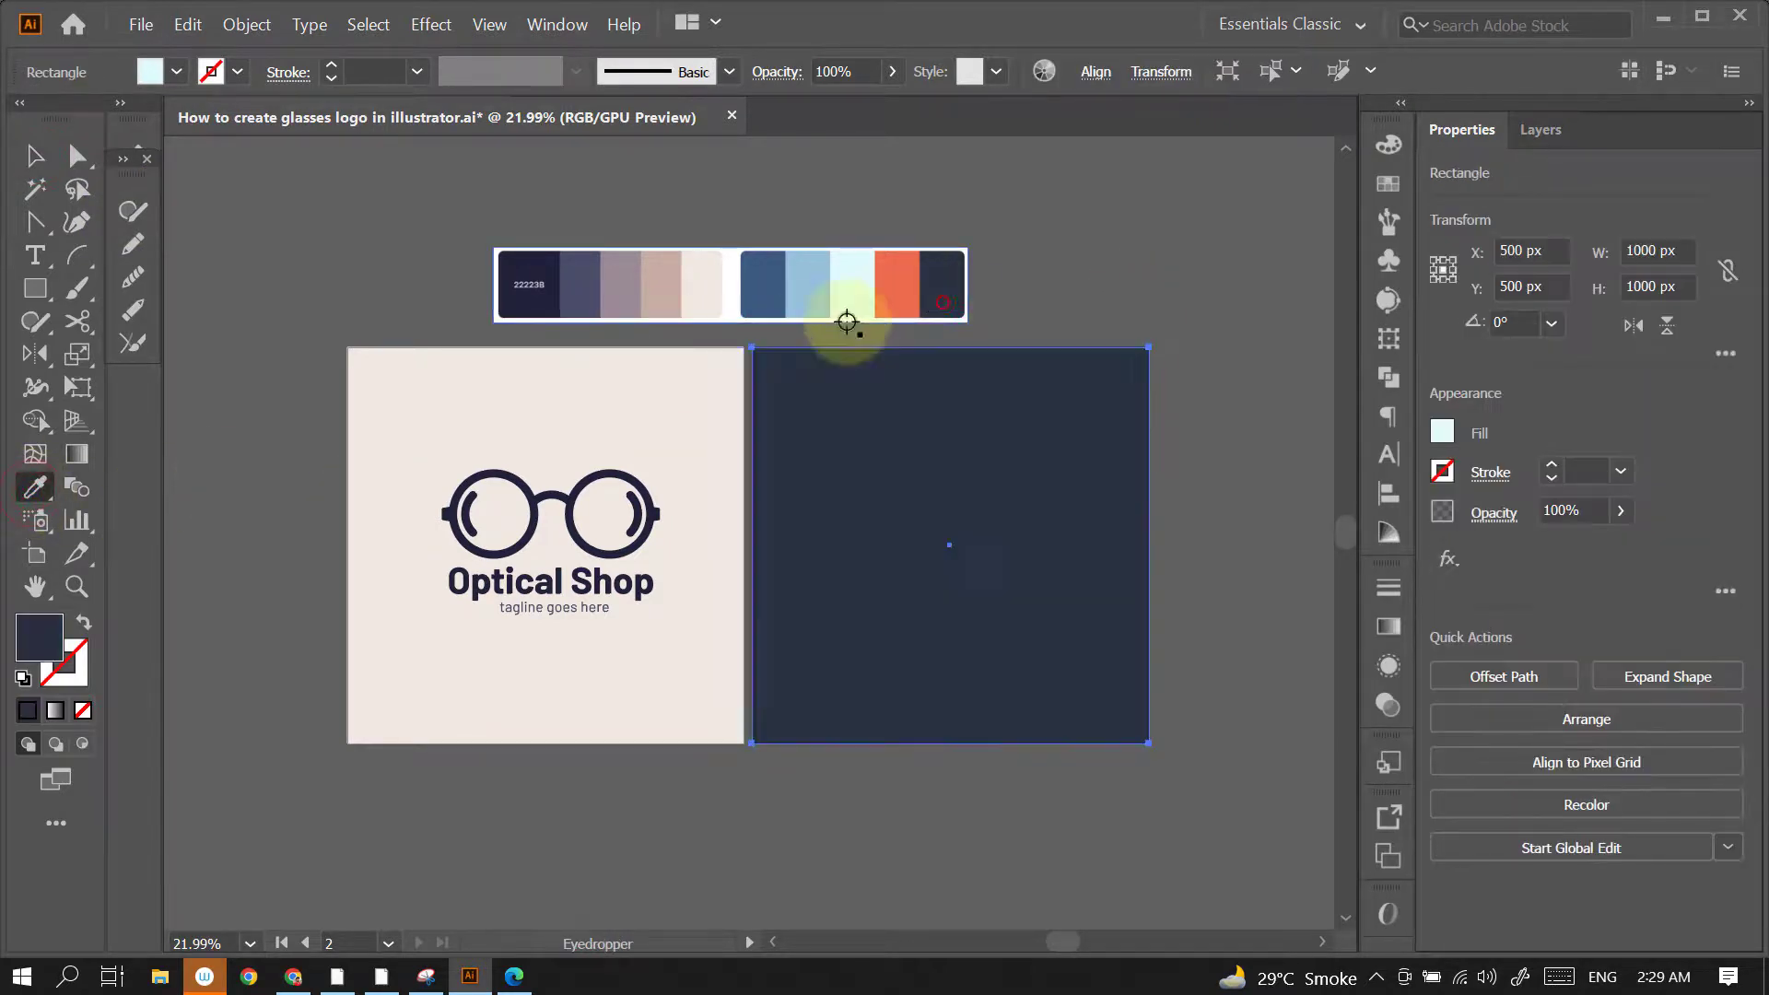
click(35, 156)
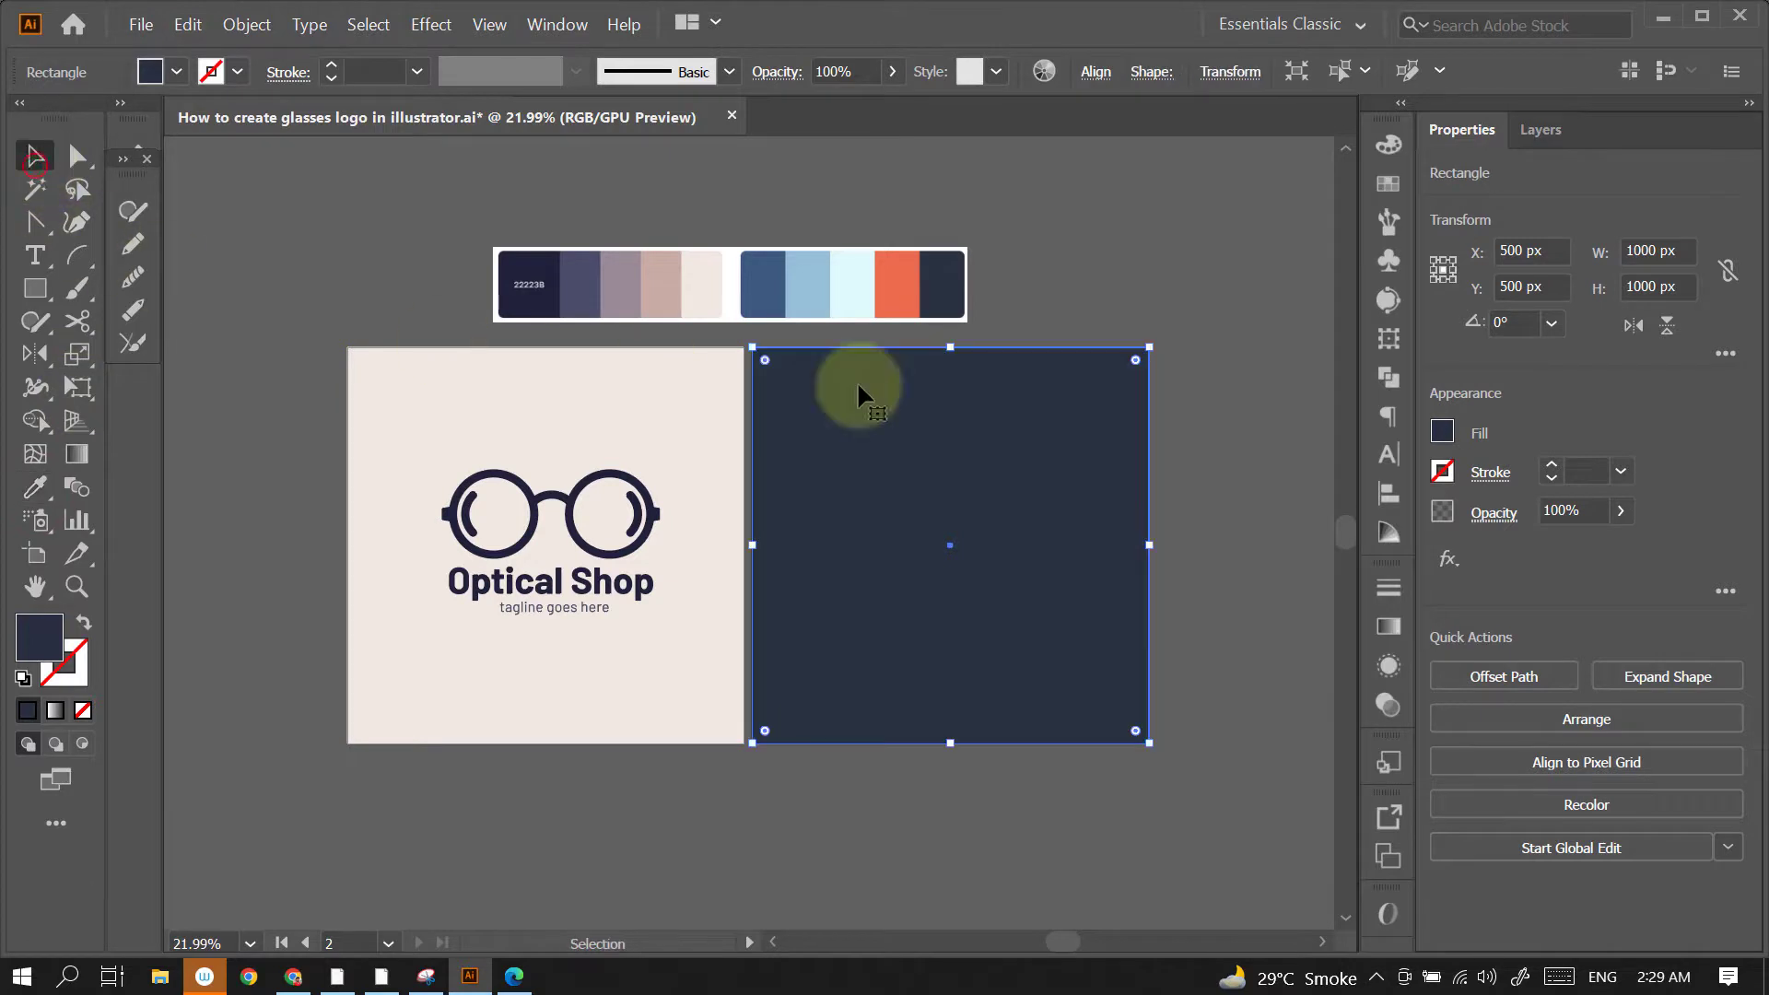
key(ctrl+shift+v)
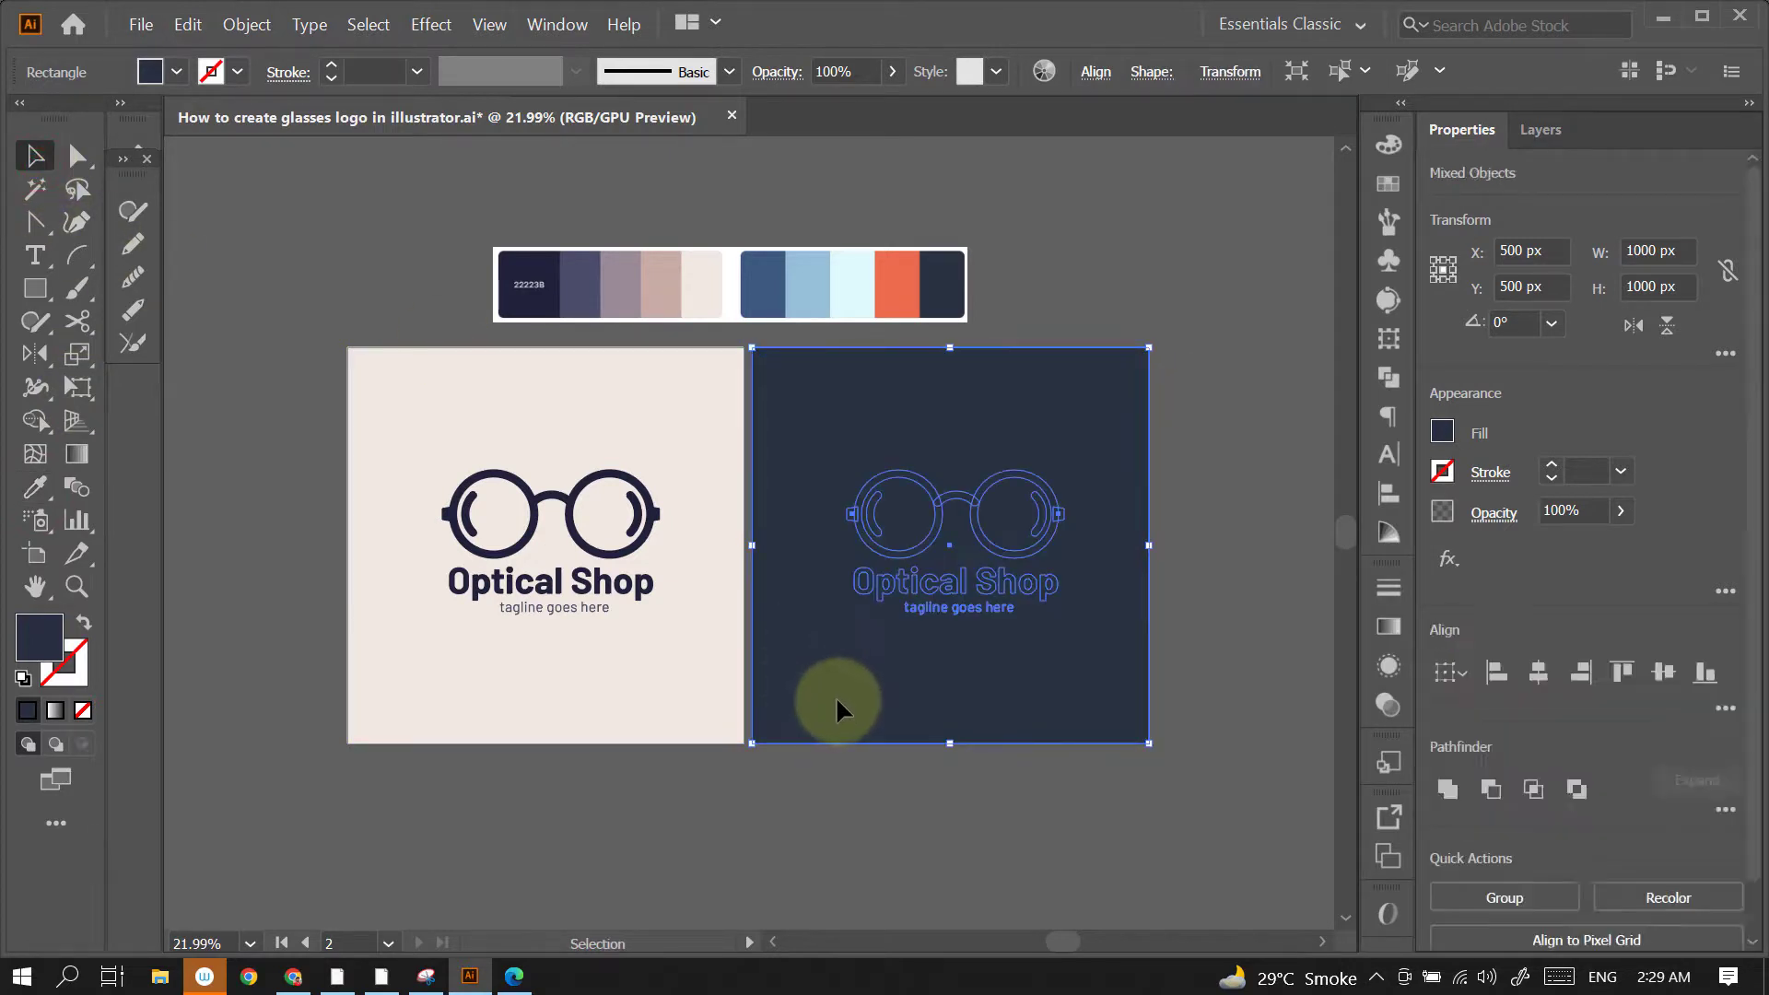
click(35, 487)
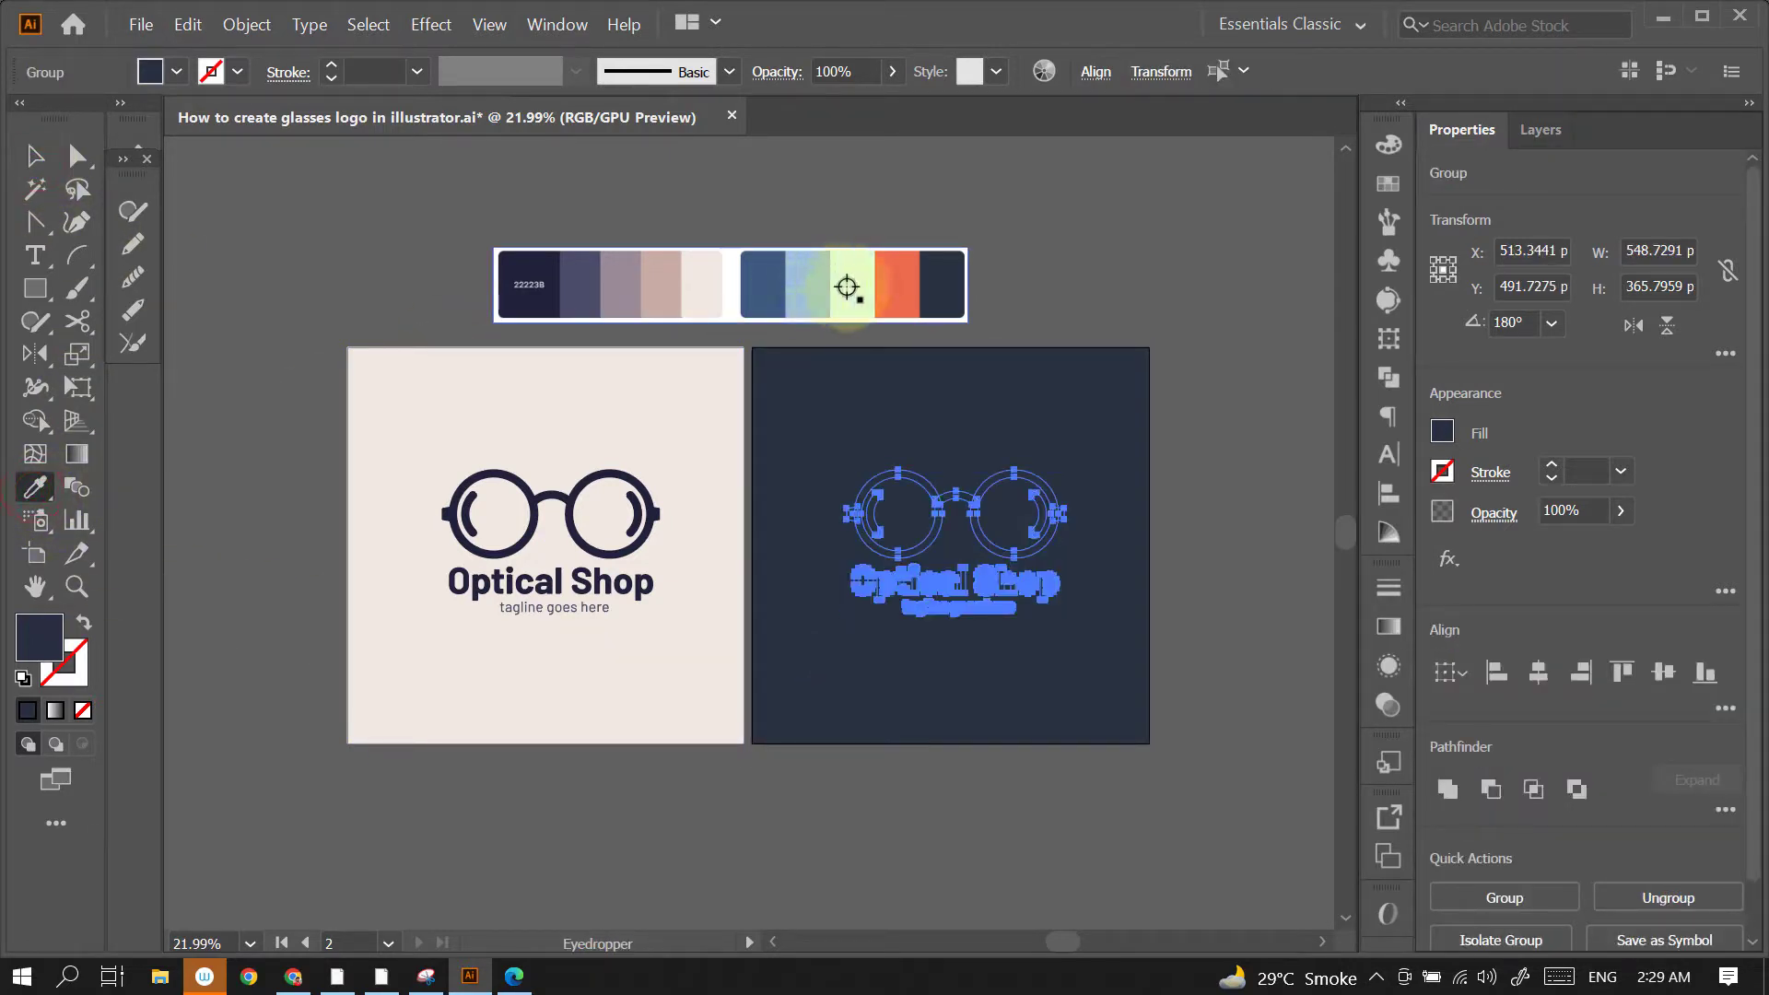
click(854, 293)
click(35, 155)
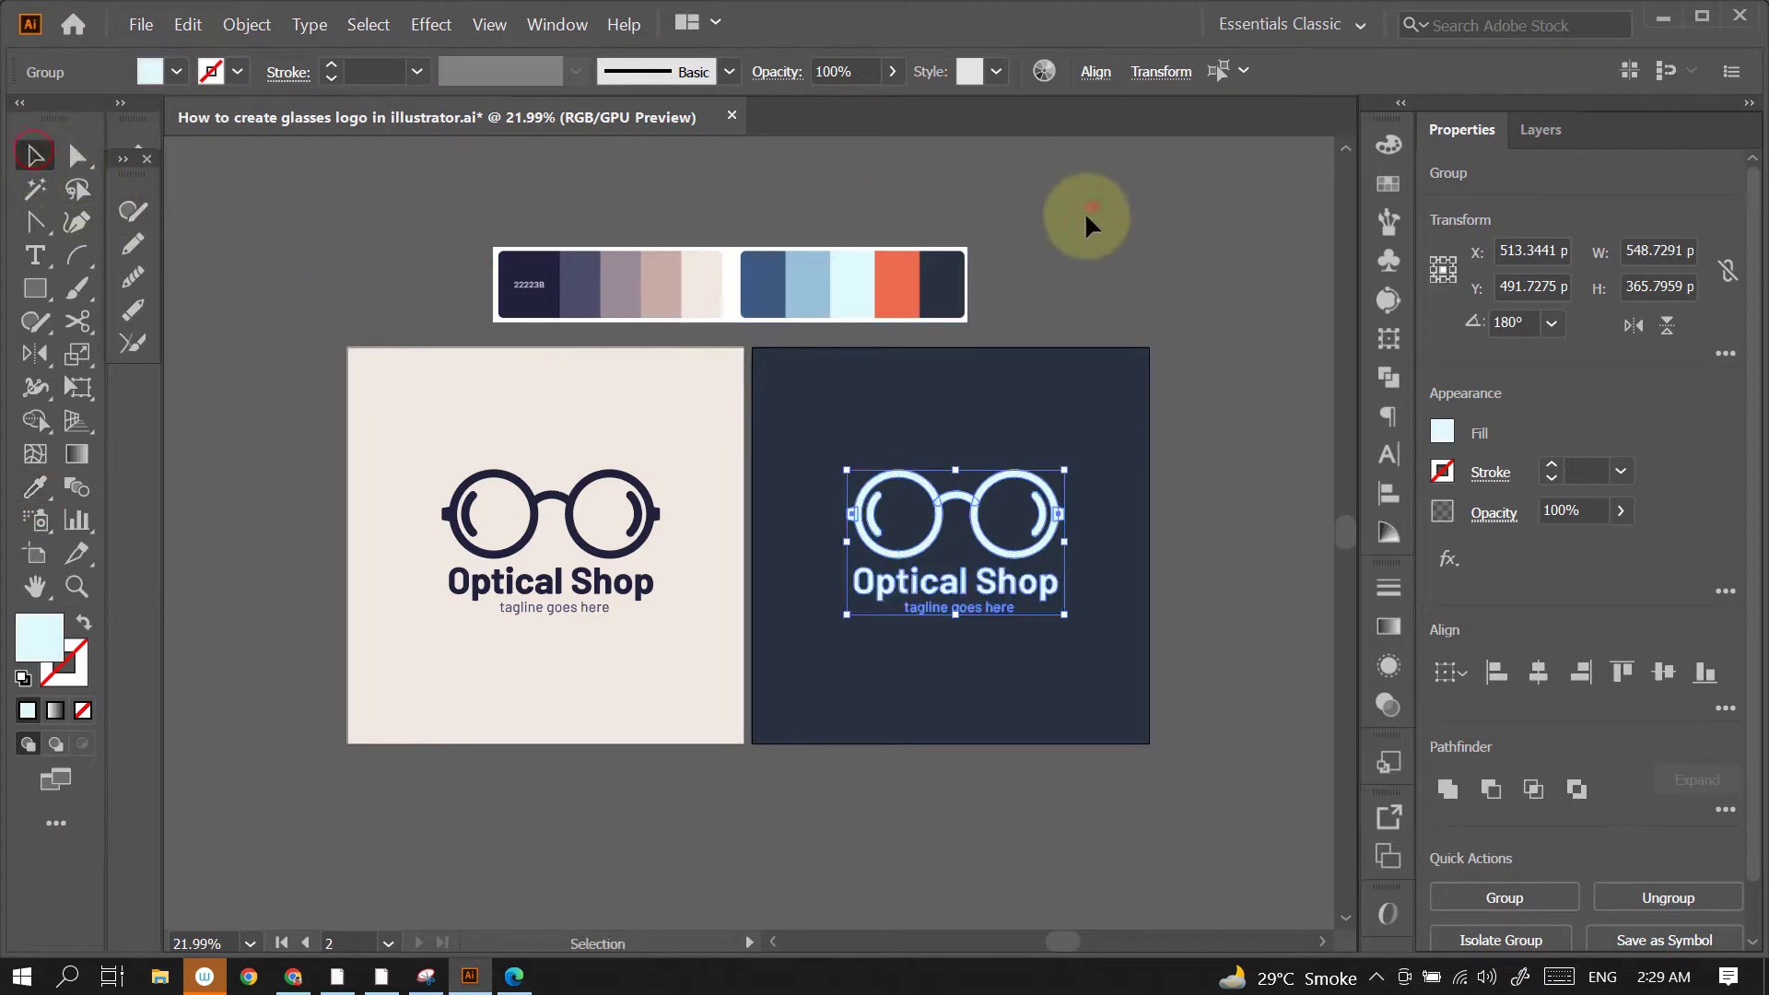
click(1093, 205)
scroll(1117, 418, down, 2)
scroll(1117, 466, up, 1)
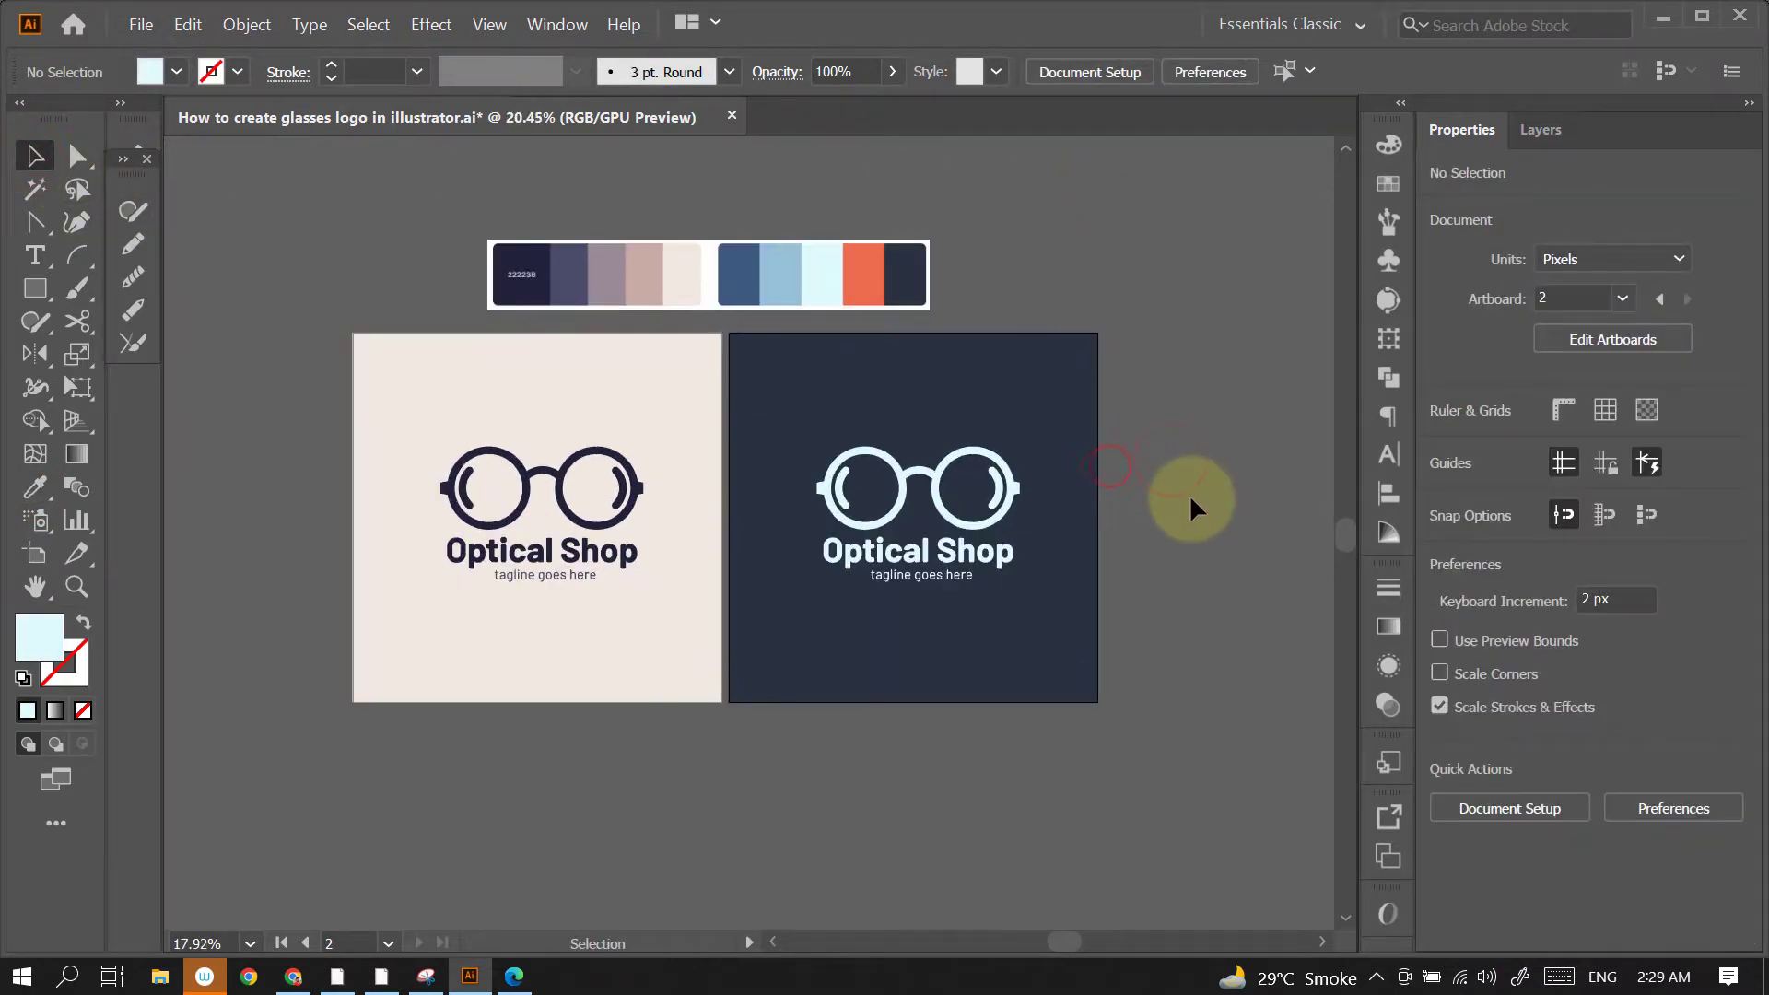